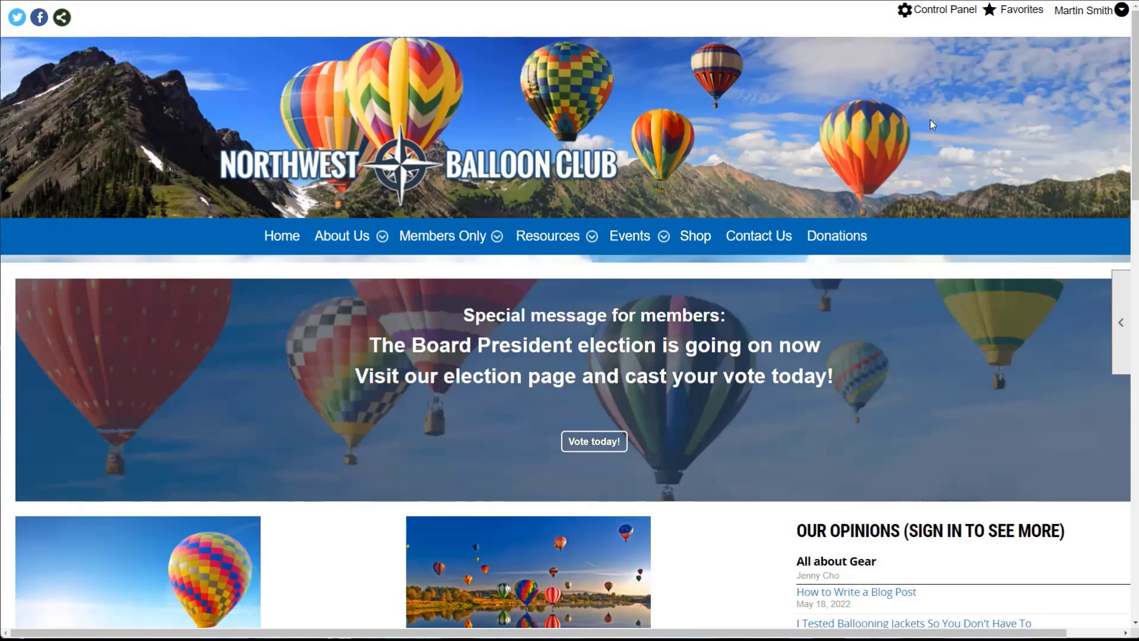
# - Go to Control Panel > Website > Menus to list the Member, Public and Staff menus
pyautogui.click(947, 11)
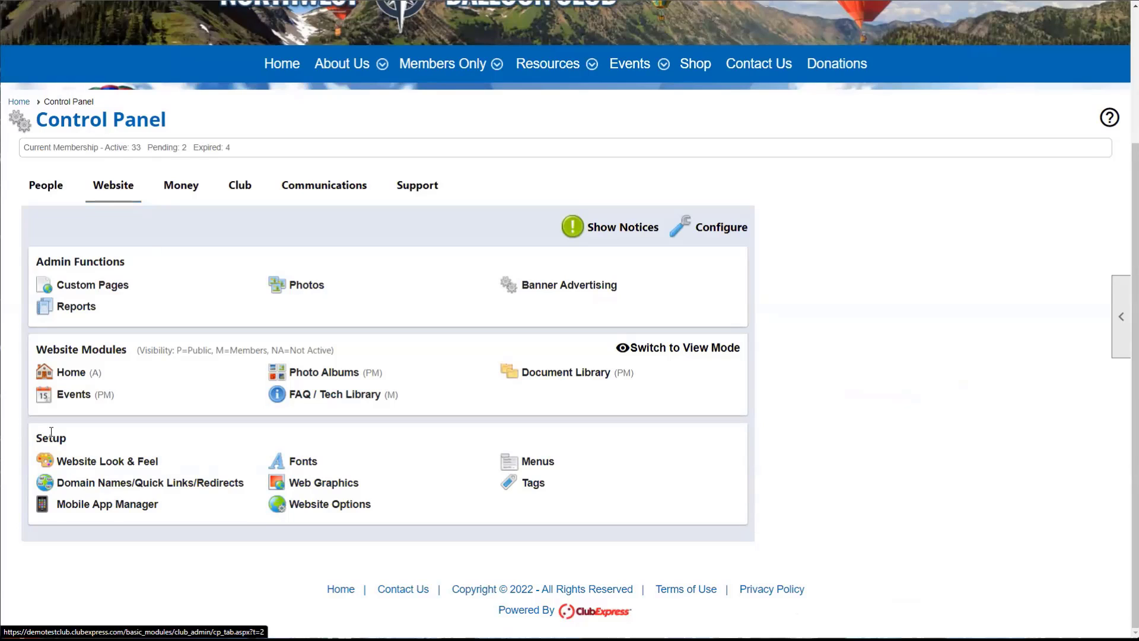
pyautogui.click(532, 460)
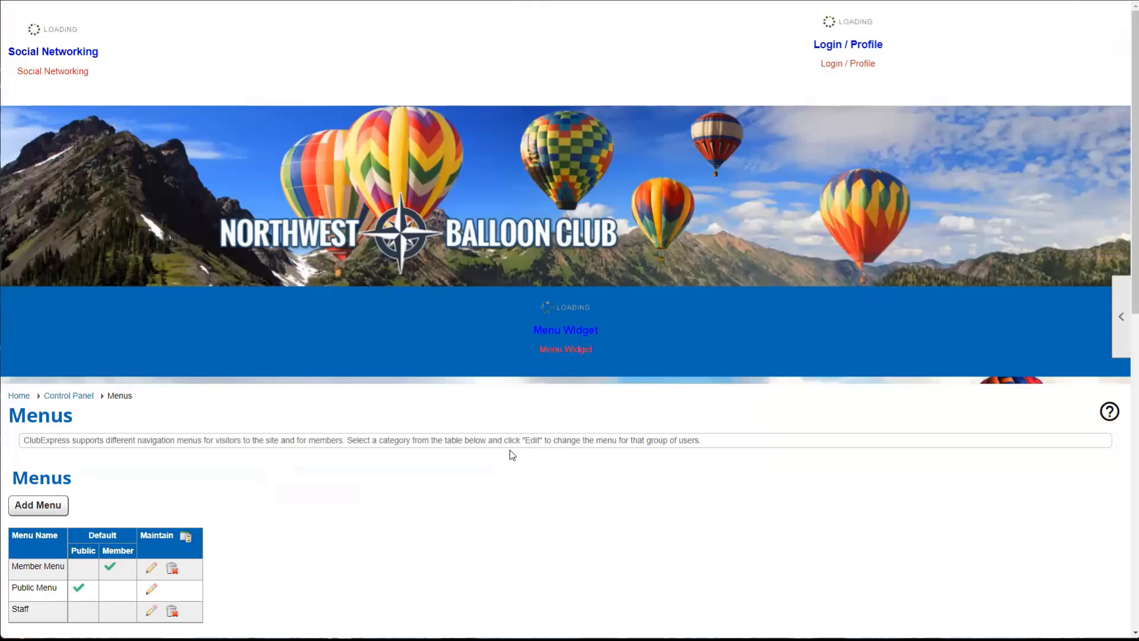
pyautogui.scroll(-3, 508, 450)
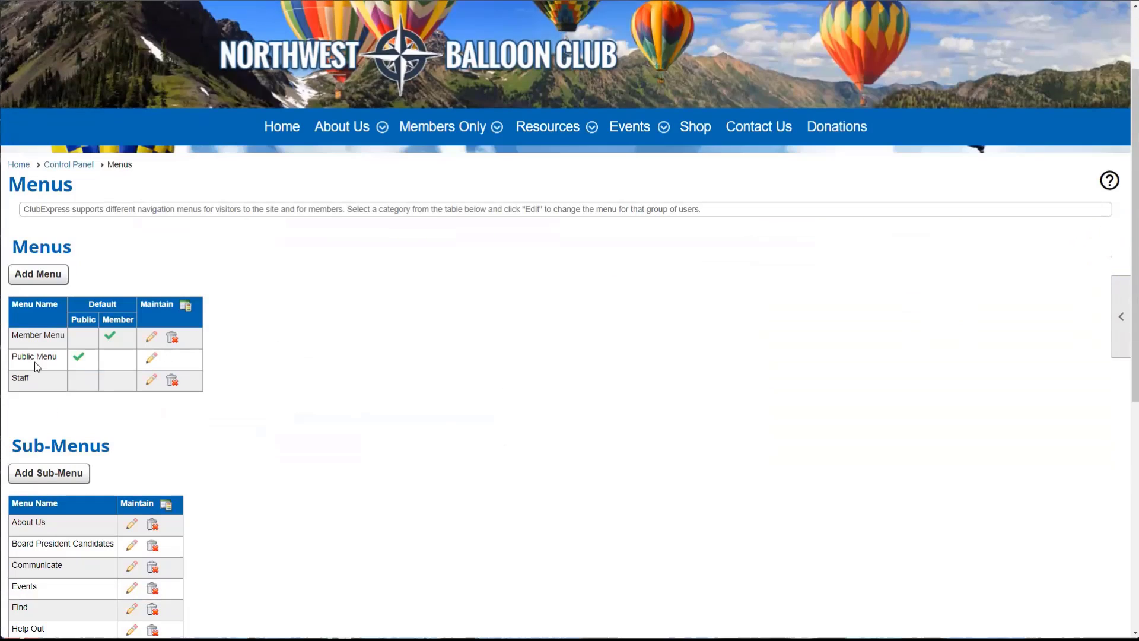
pyautogui.moveTo(7, 248); pyautogui.dragTo(89, 246)
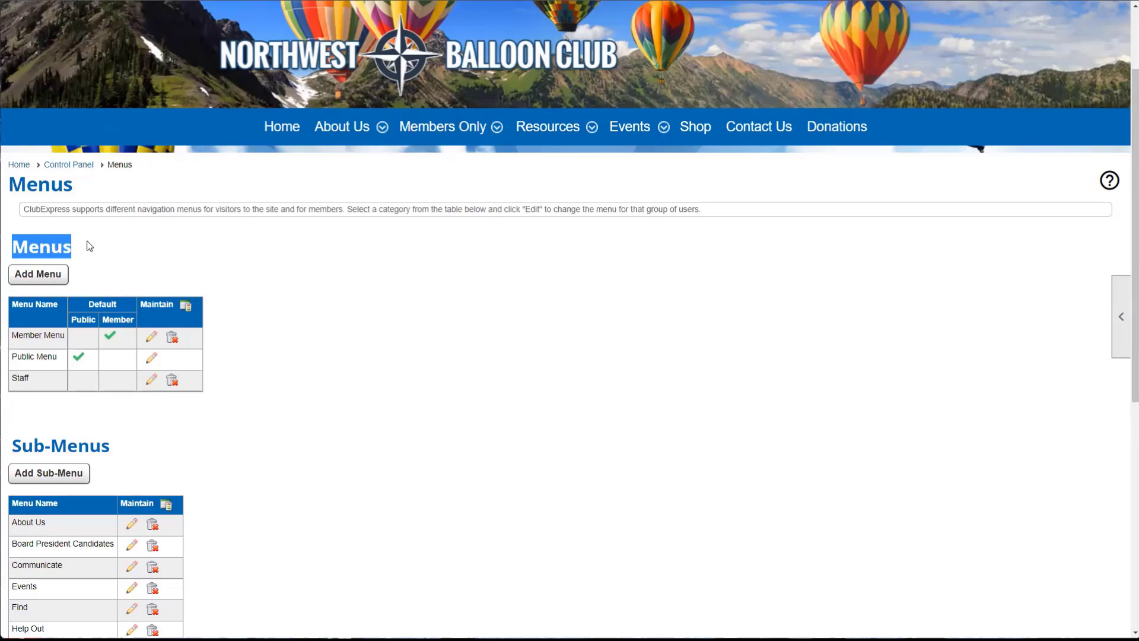
pyautogui.click(120, 258)
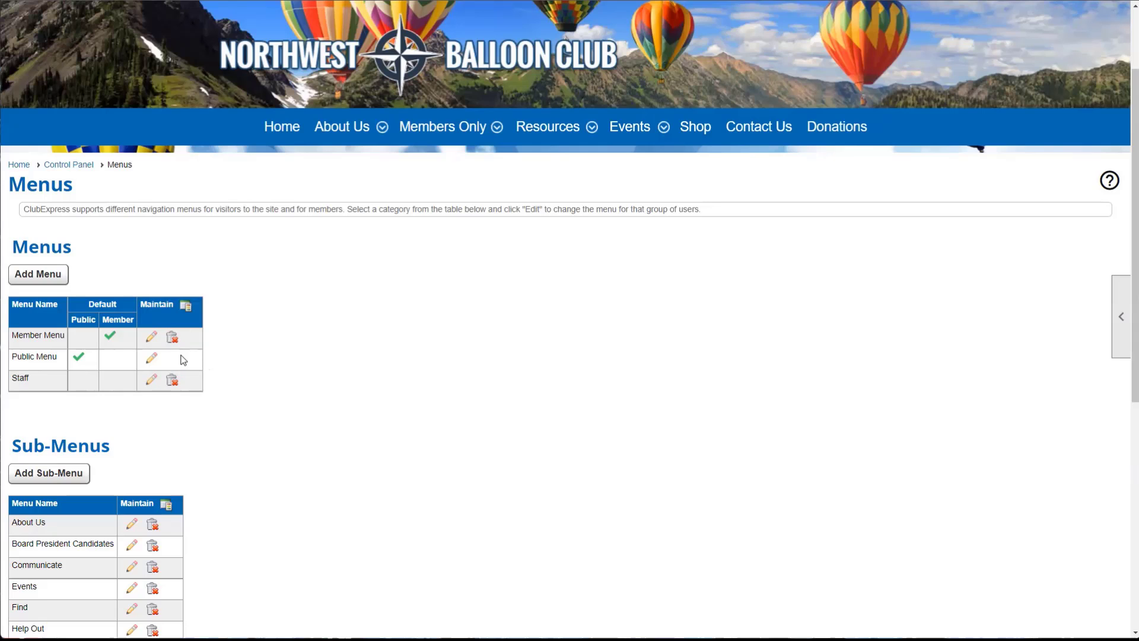
pyautogui.click(152, 360)
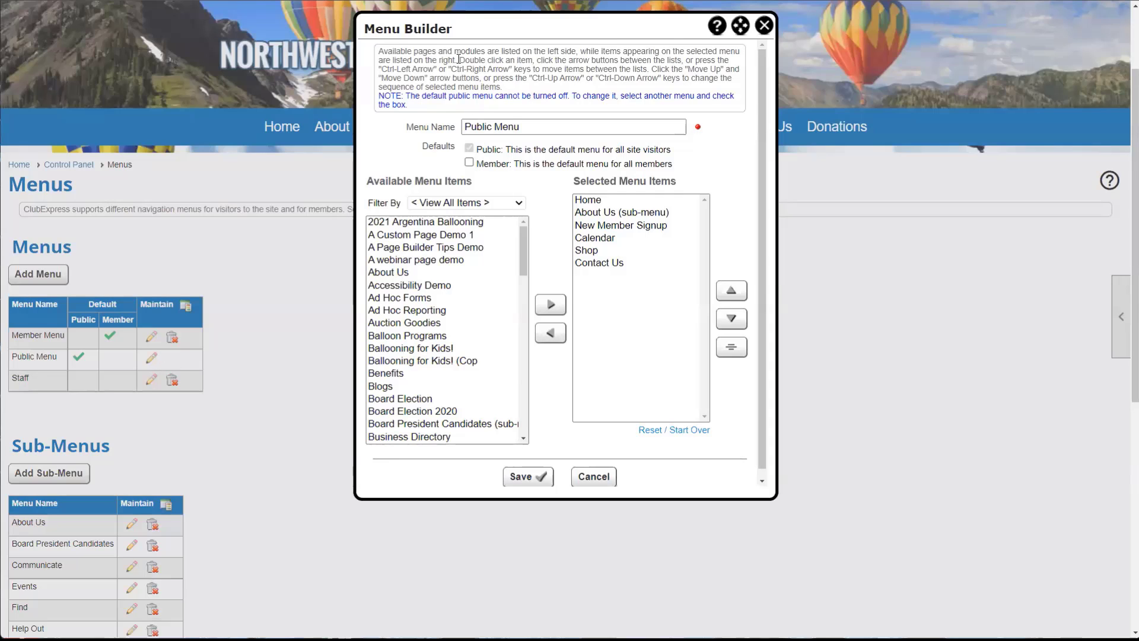
pyautogui.moveTo(472, 34); pyautogui.dragTo(433, 65)
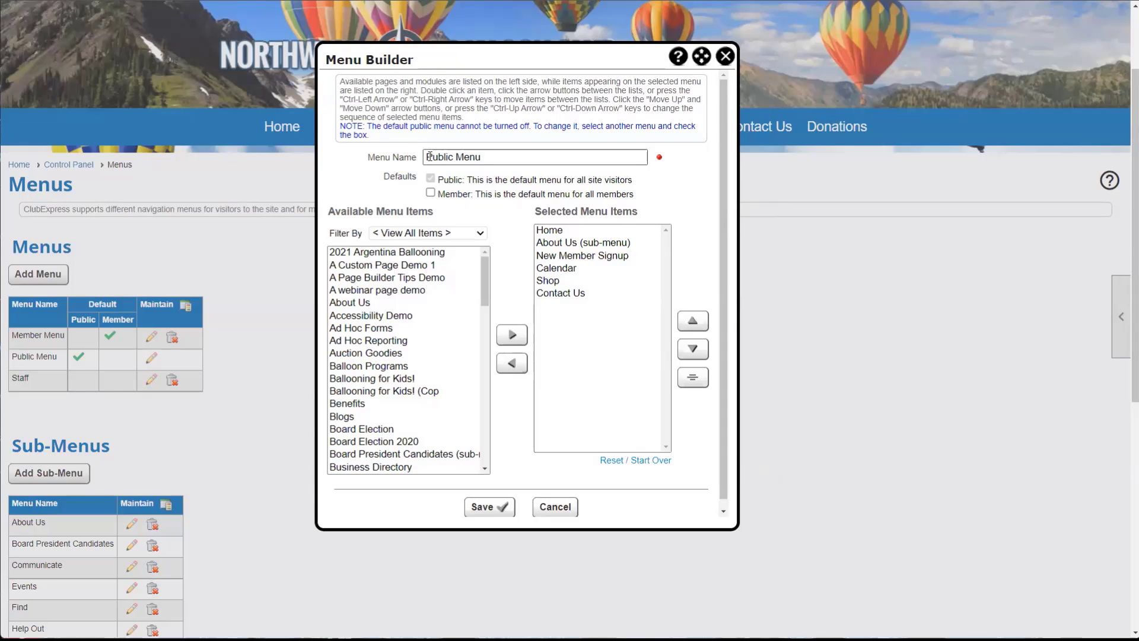
pyautogui.moveTo(429, 156); pyautogui.dragTo(488, 157)
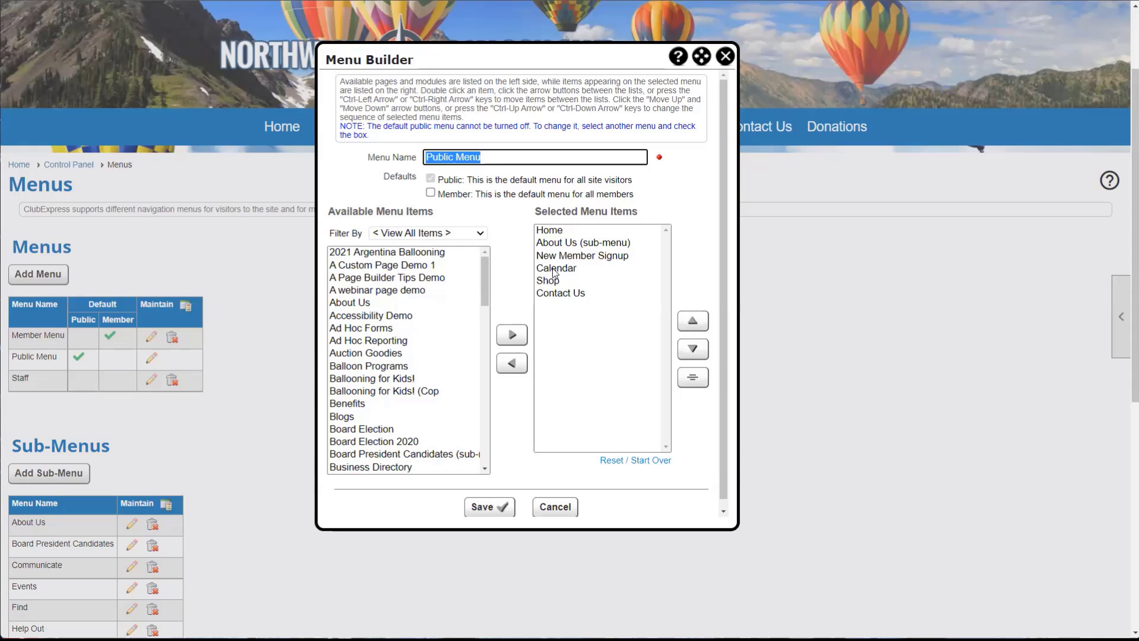
pyautogui.moveTo(476, 194); pyautogui.dragTo(634, 201)
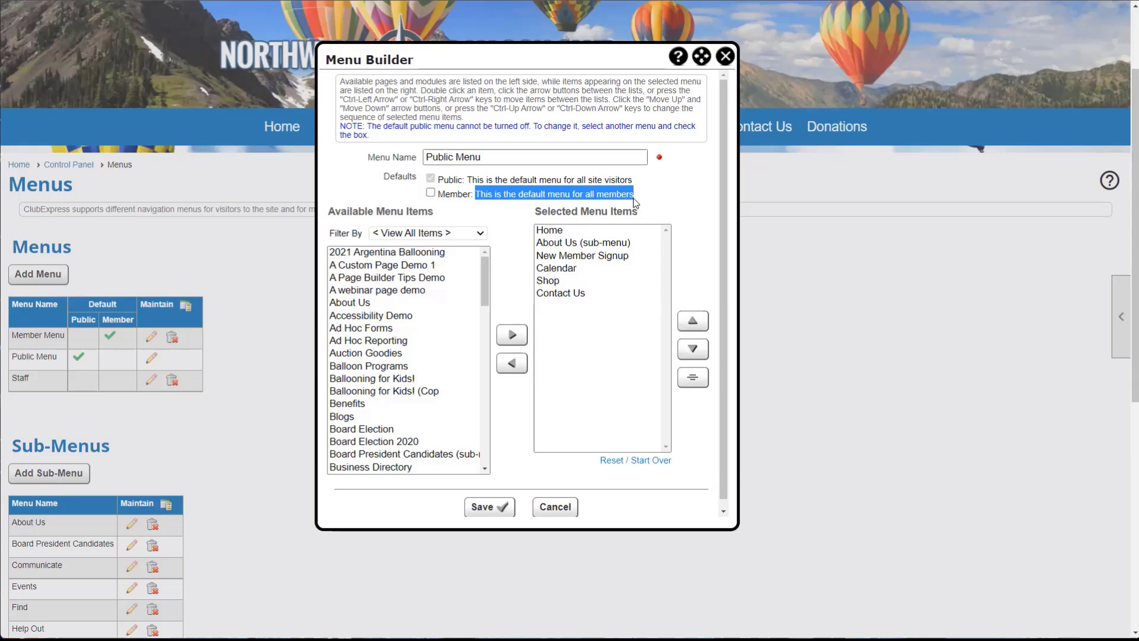
pyautogui.click(503, 217)
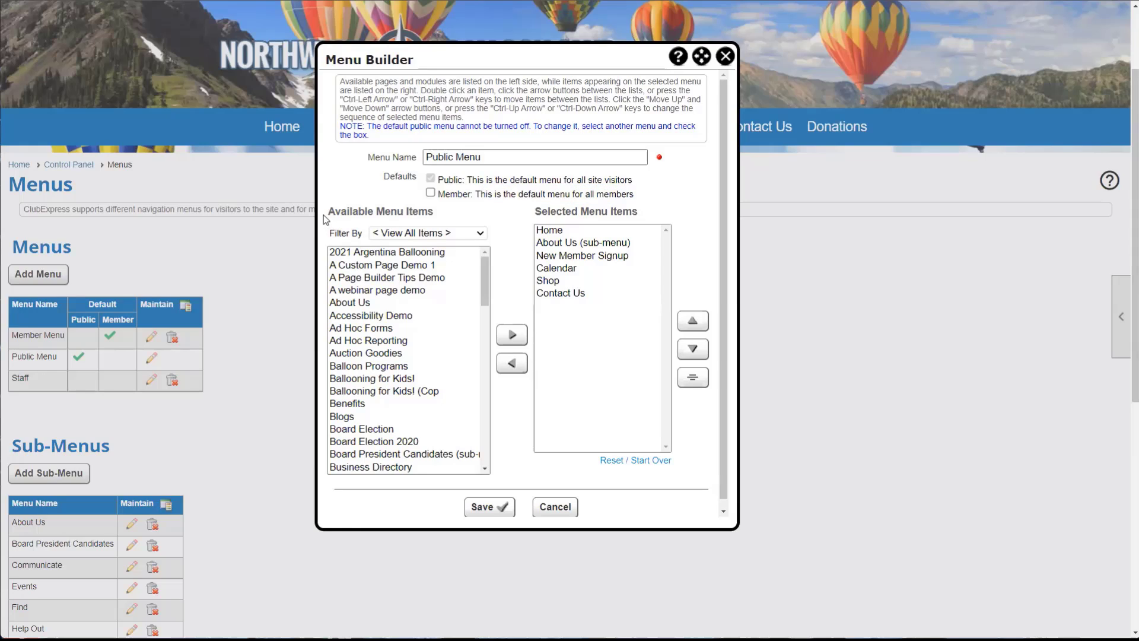
pyautogui.moveTo(327, 212); pyautogui.dragTo(664, 218)
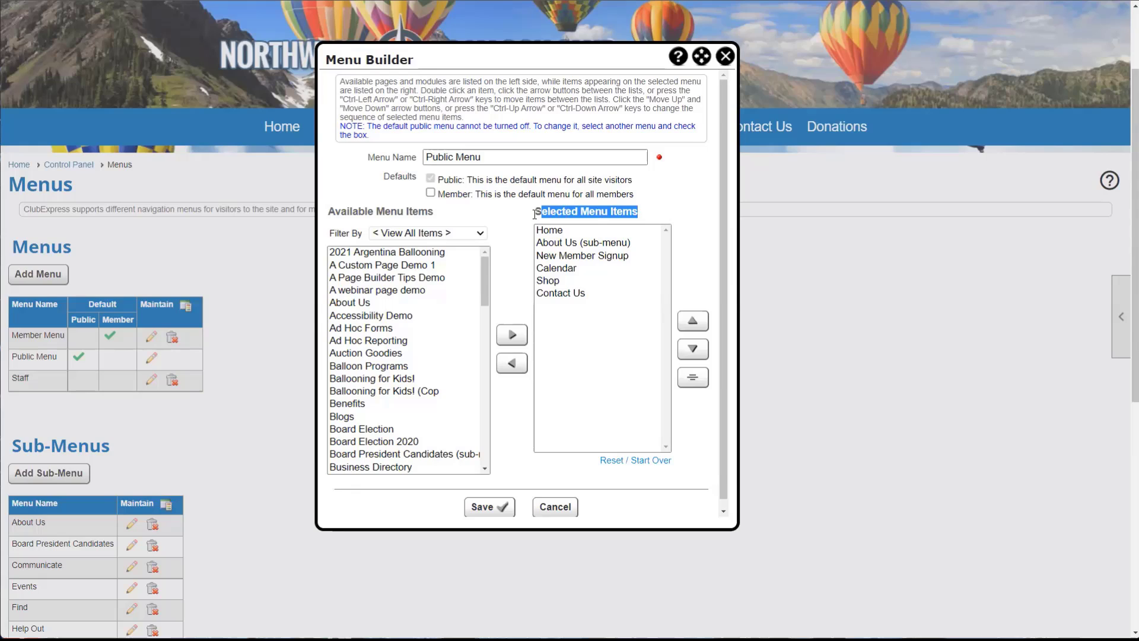
pyautogui.click(507, 218)
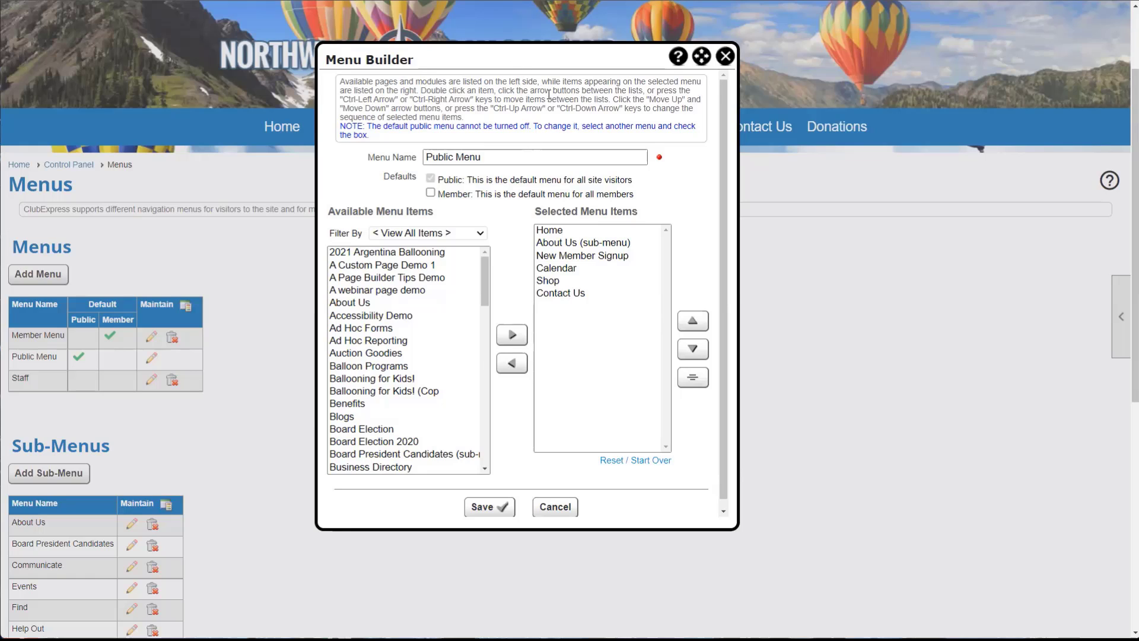
pyautogui.moveTo(537, 55); pyautogui.dragTo(460, 166)
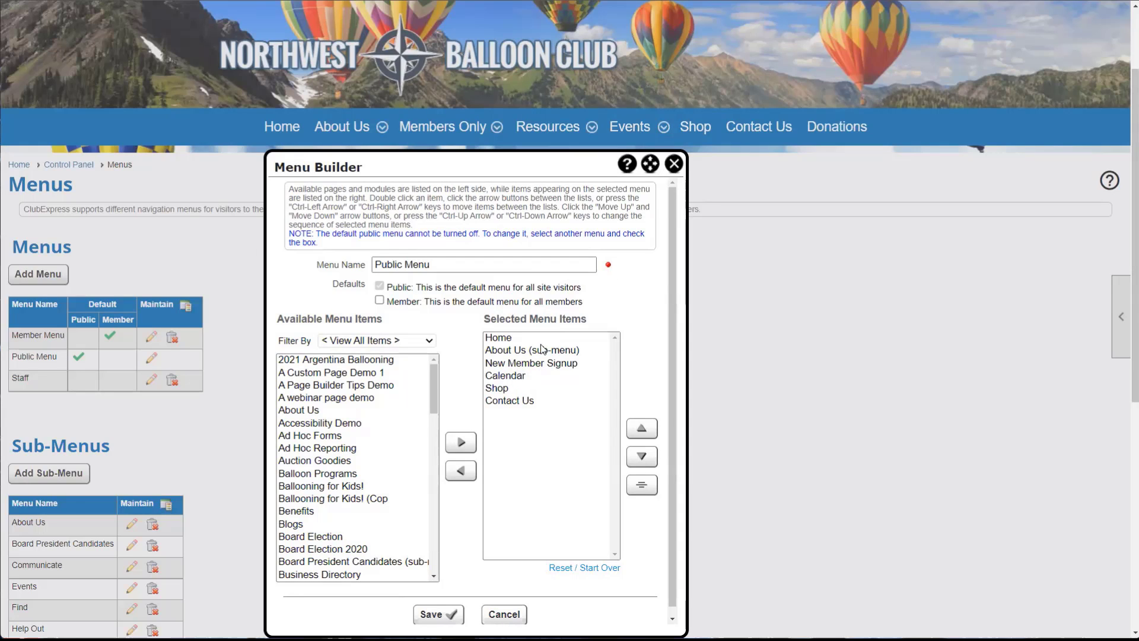
pyautogui.click(674, 165)
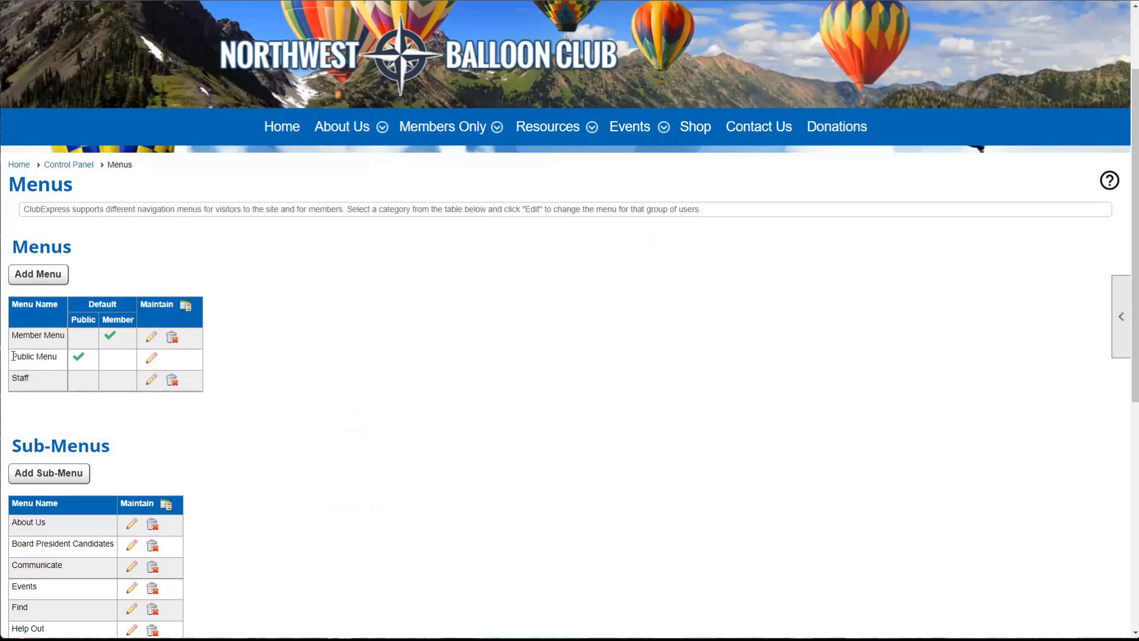
# - Reopen and close the Public Menu editor, then show the signed-in user's account options
pyautogui.moveTo(12, 356); pyautogui.dragTo(58, 363)
pyautogui.click(151, 358)
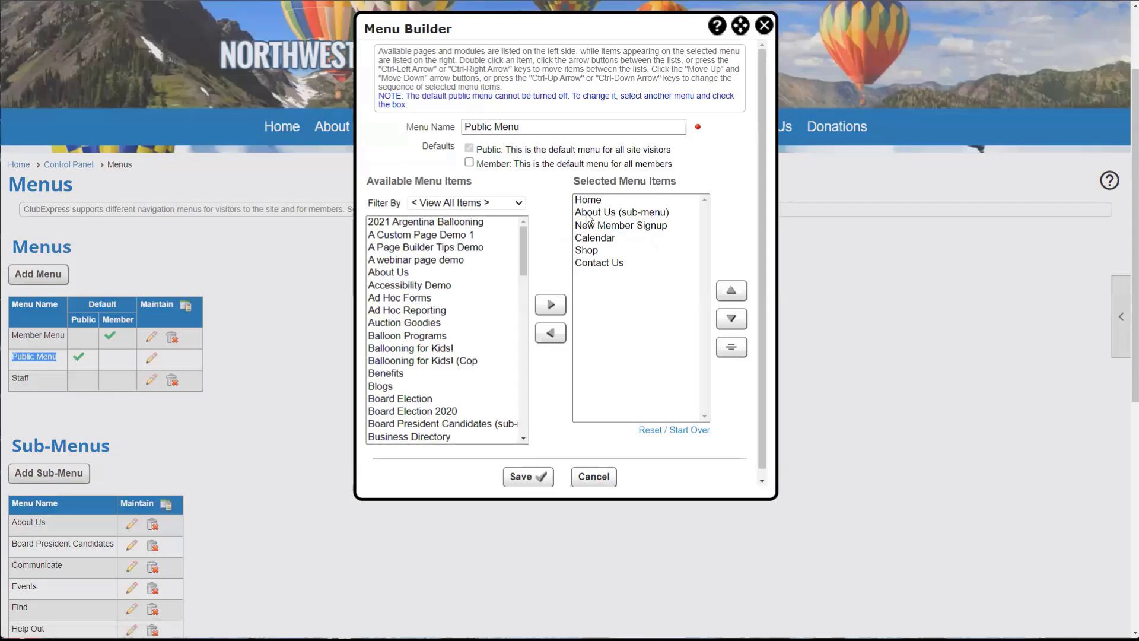
pyautogui.click(765, 27)
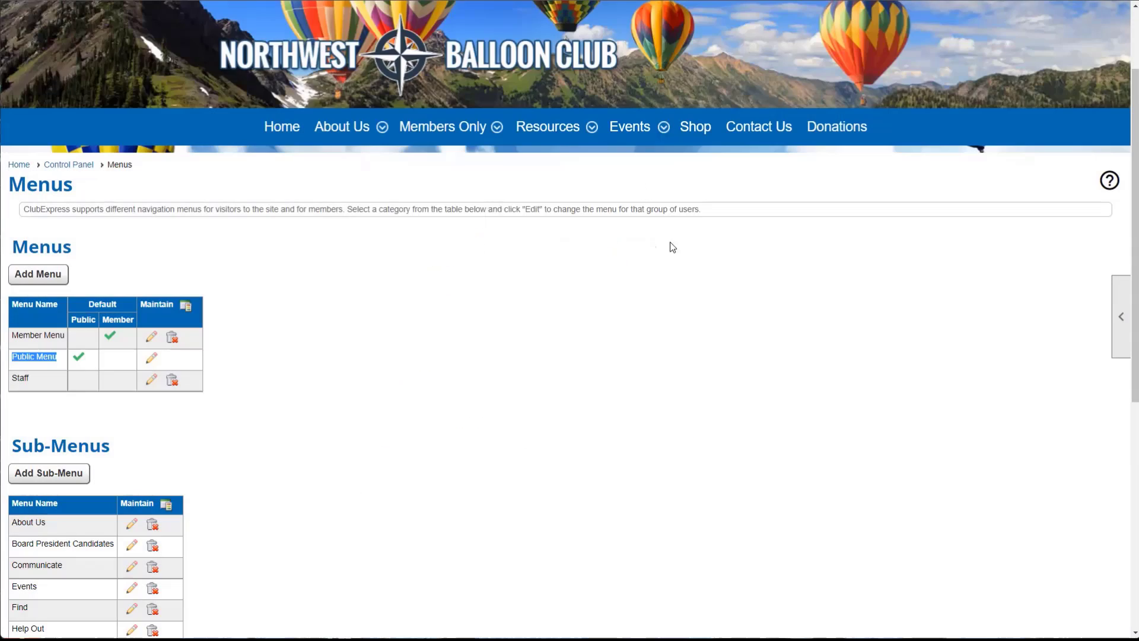
pyautogui.scroll(2, 697, 319)
pyautogui.click(1081, 10)
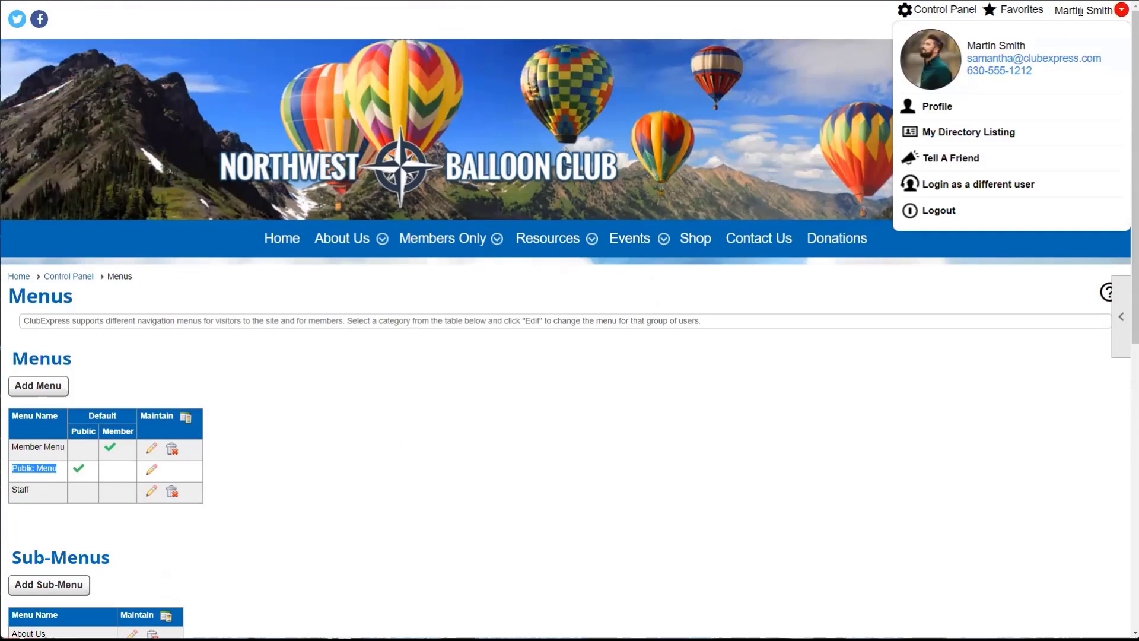
# - Close the account options and review the Member Menu items About Us, Members Only and Resources
pyautogui.click(701, 337)
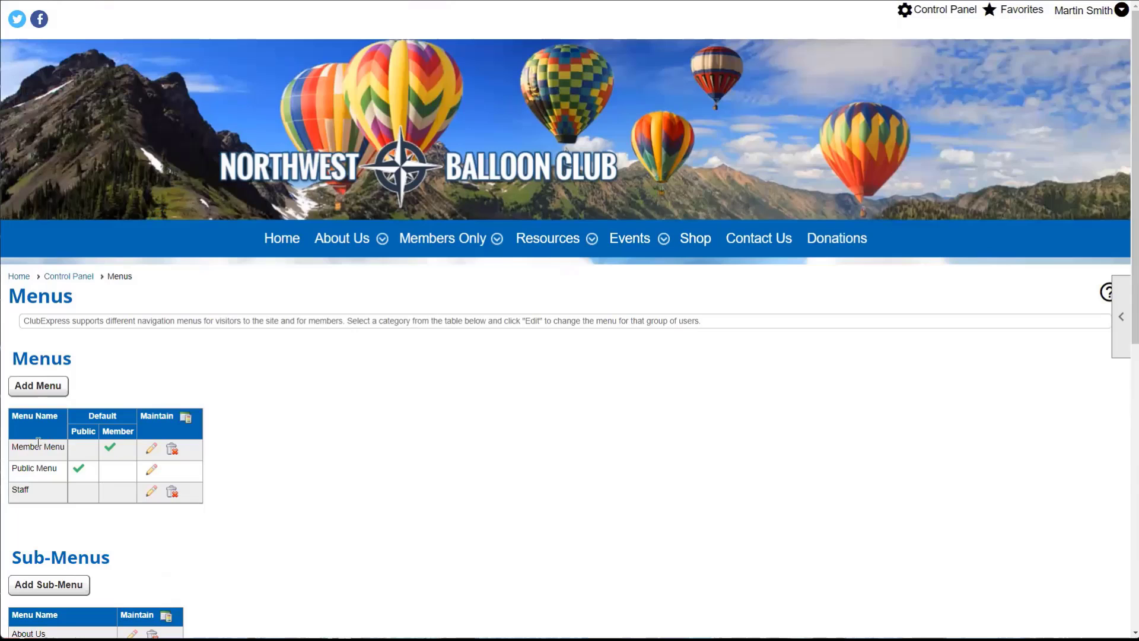
pyautogui.click(149, 449)
pyautogui.moveTo(560, 21)
pyautogui.mouseDown()
pyautogui.moveTo(569, 145)
pyautogui.moveTo(498, 244)
pyautogui.moveTo(487, 282)
pyautogui.mouseUp()
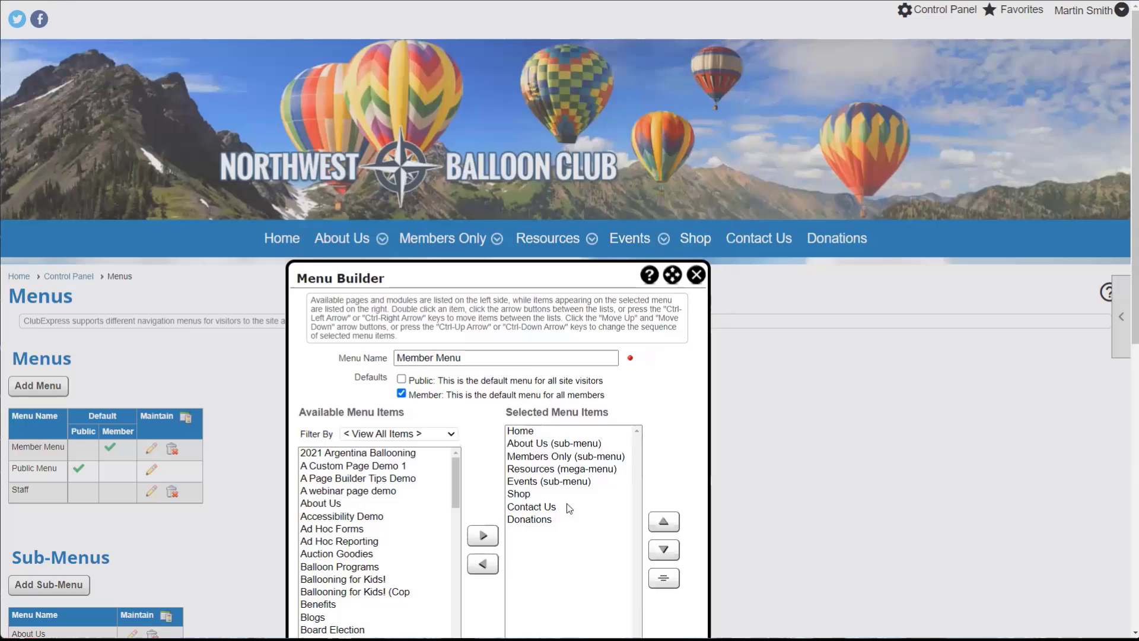
pyautogui.scroll(-1, 510, 433)
pyautogui.click(521, 430)
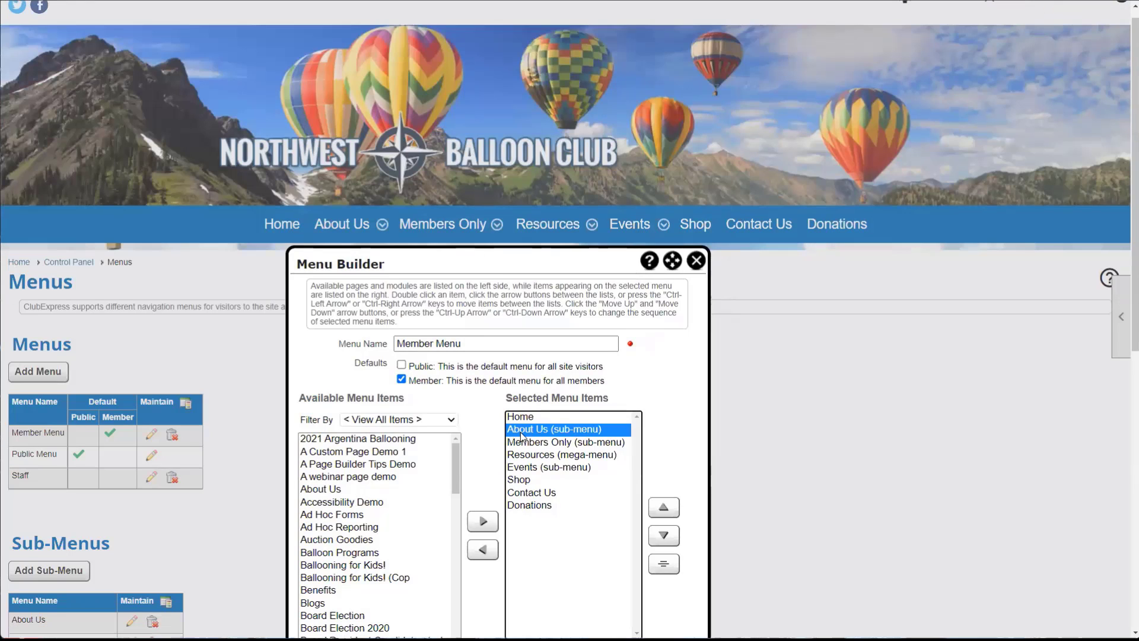
pyautogui.click(523, 442)
pyautogui.click(525, 455)
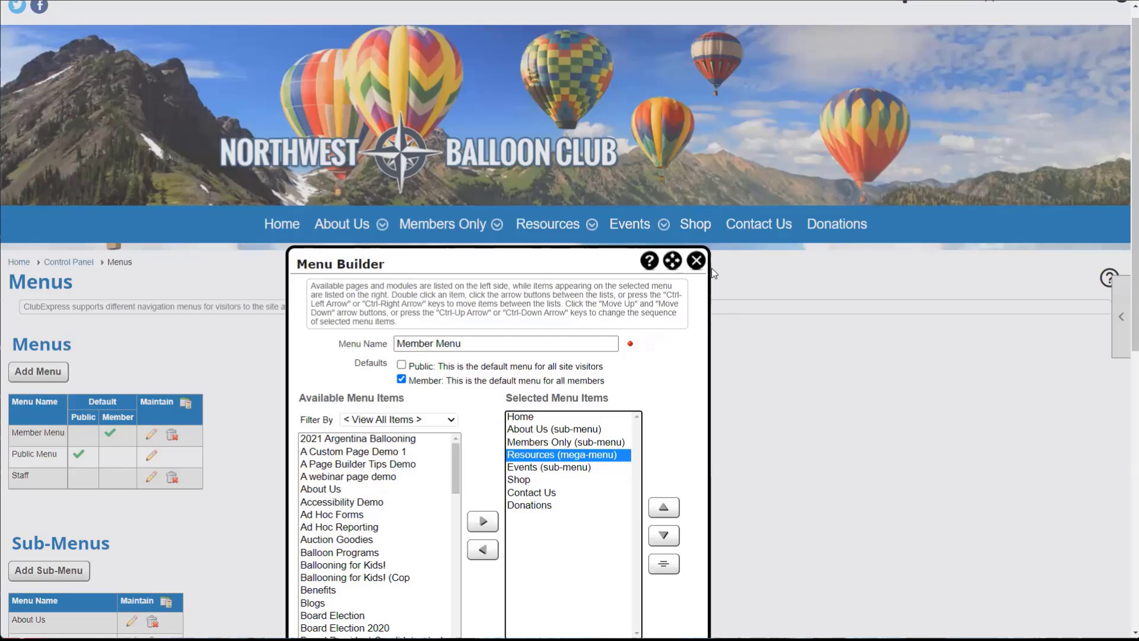
pyautogui.click(697, 262)
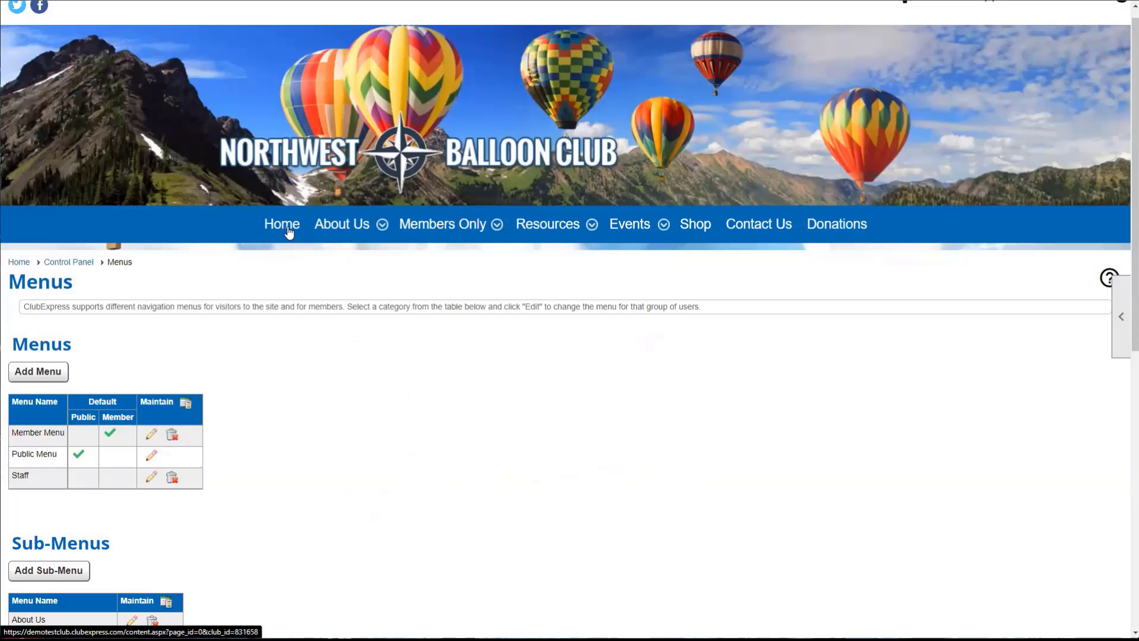
# - Highlight the Member Menu row in the Menus table and scroll down toward the Staff row
pyautogui.moveTo(325, 230)
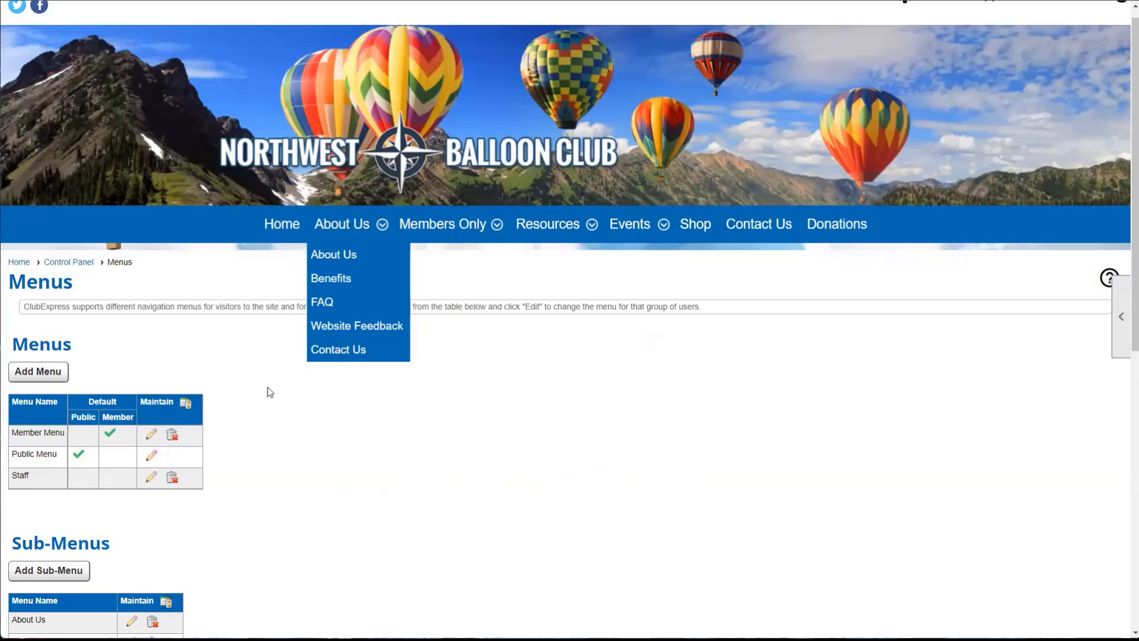
pyautogui.moveTo(13, 434); pyautogui.dragTo(61, 434)
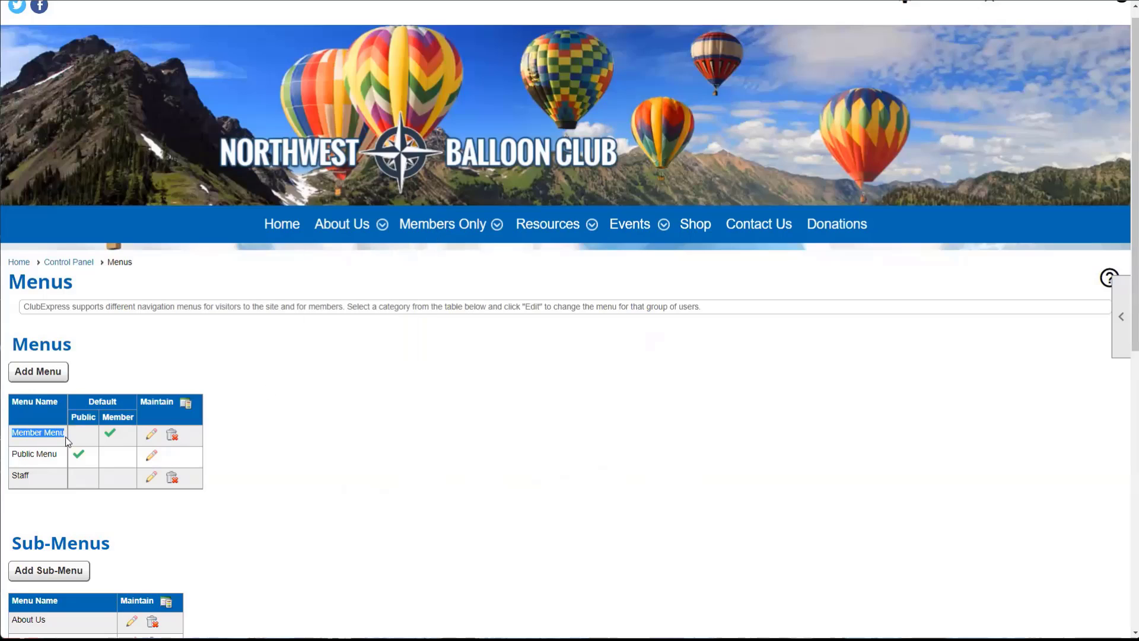
pyautogui.click(66, 444)
pyautogui.scroll(-1, 68, 461)
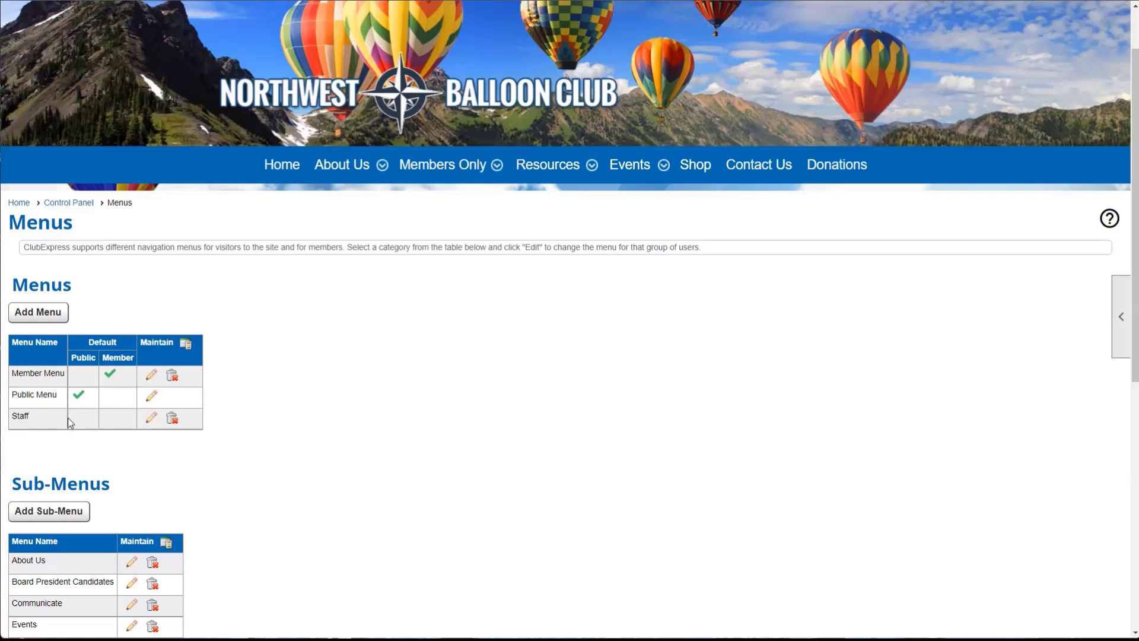
# - Open the Staff menu editor and review its items: Staff Resources, Home, About Us, Members Only
pyautogui.click(150, 419)
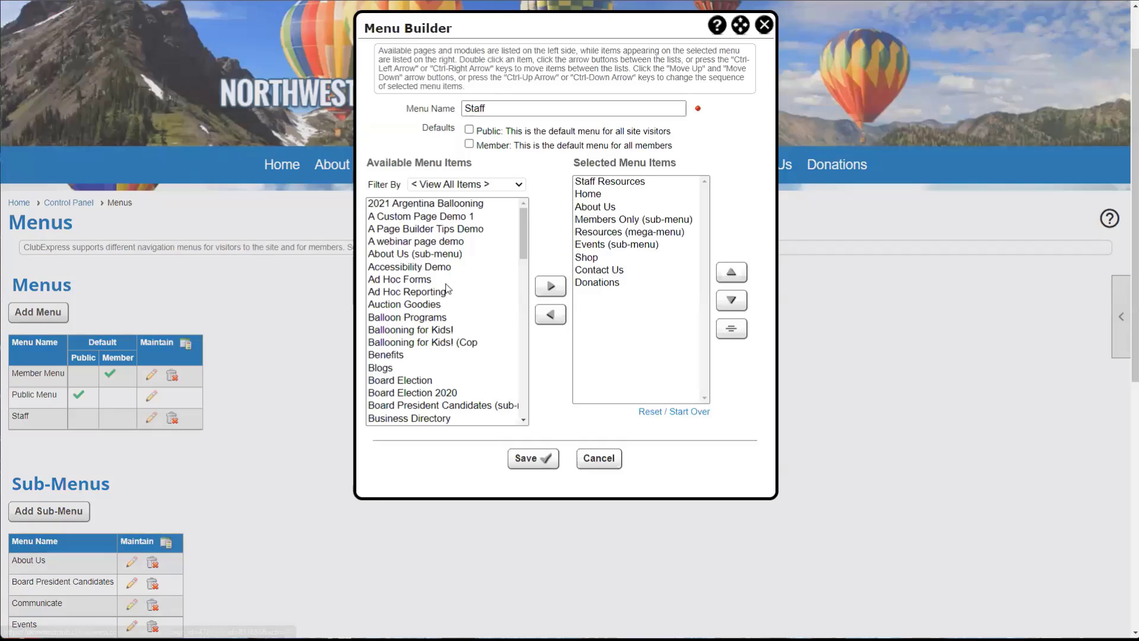
pyautogui.moveTo(555, 32); pyautogui.dragTo(568, 88)
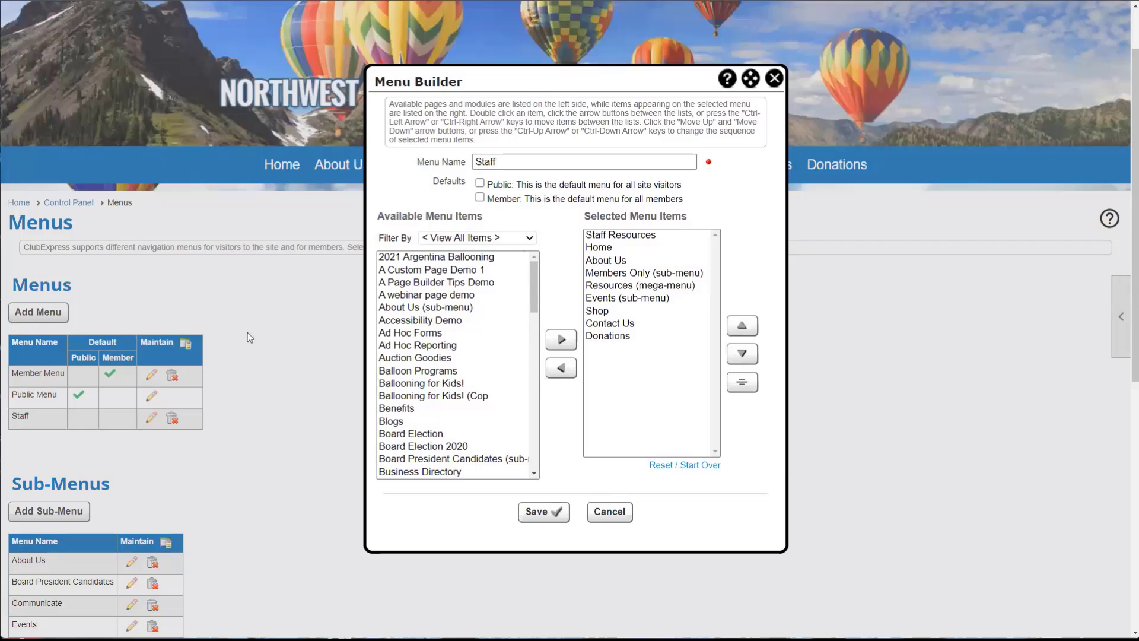
pyautogui.click(596, 248)
pyautogui.click(601, 261)
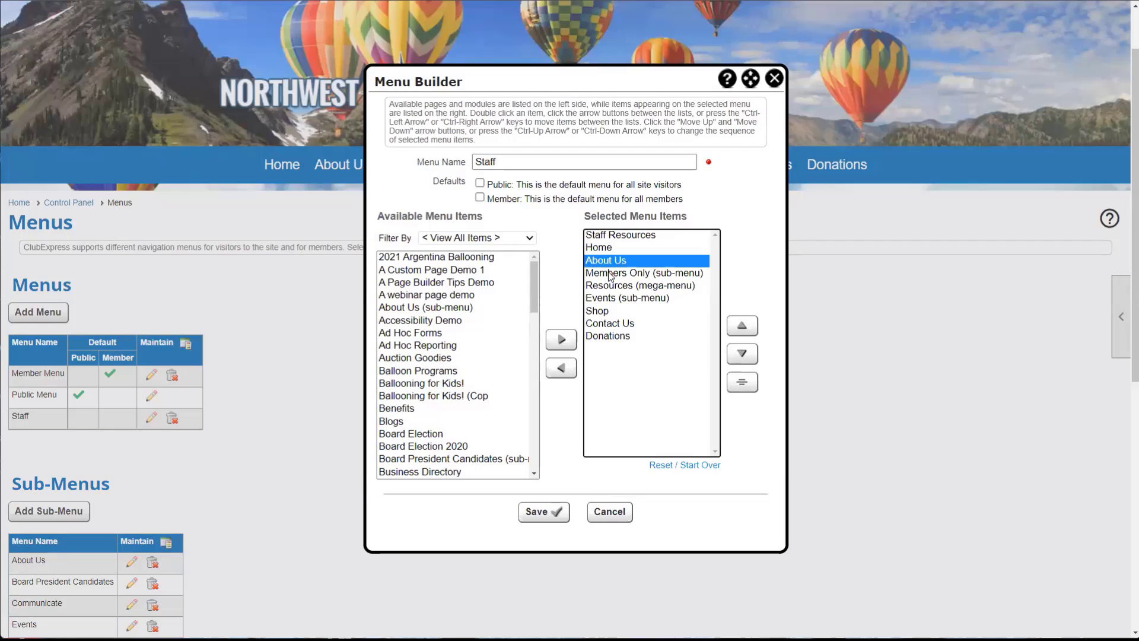
pyautogui.click(610, 274)
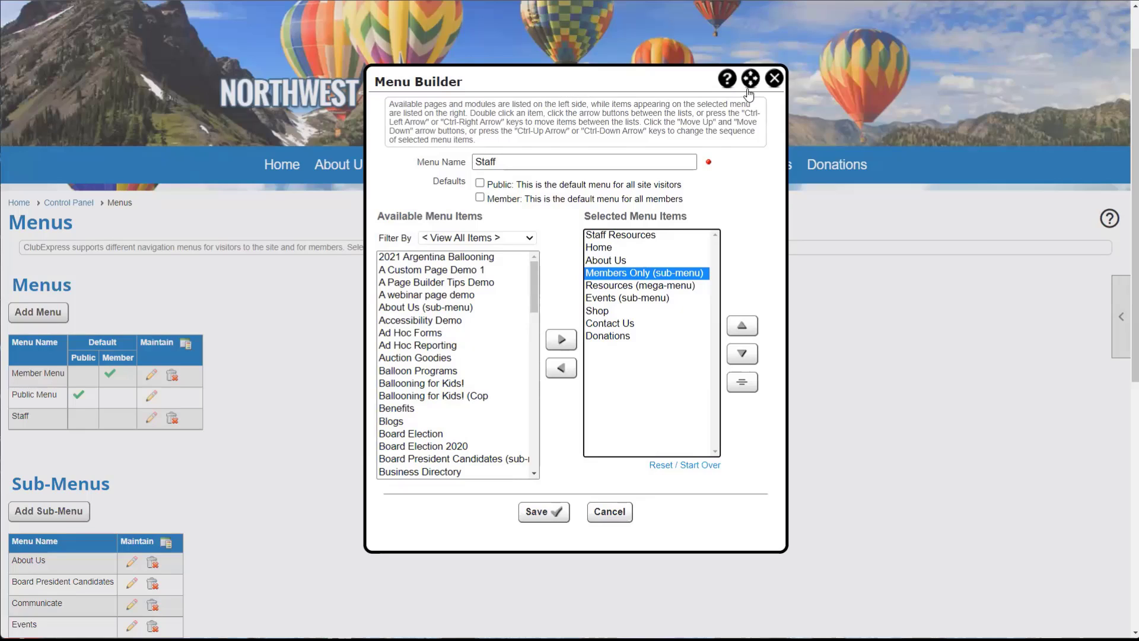
pyautogui.click(623, 236)
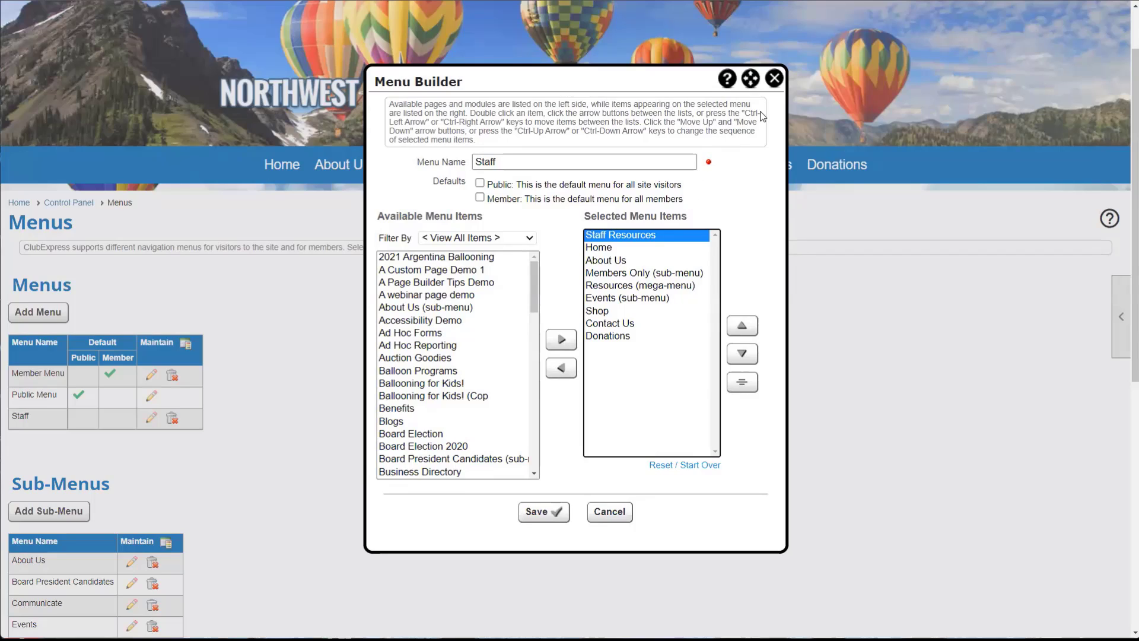
# - Close the Staff menu editor without changes and scroll back to the top
pyautogui.click(774, 79)
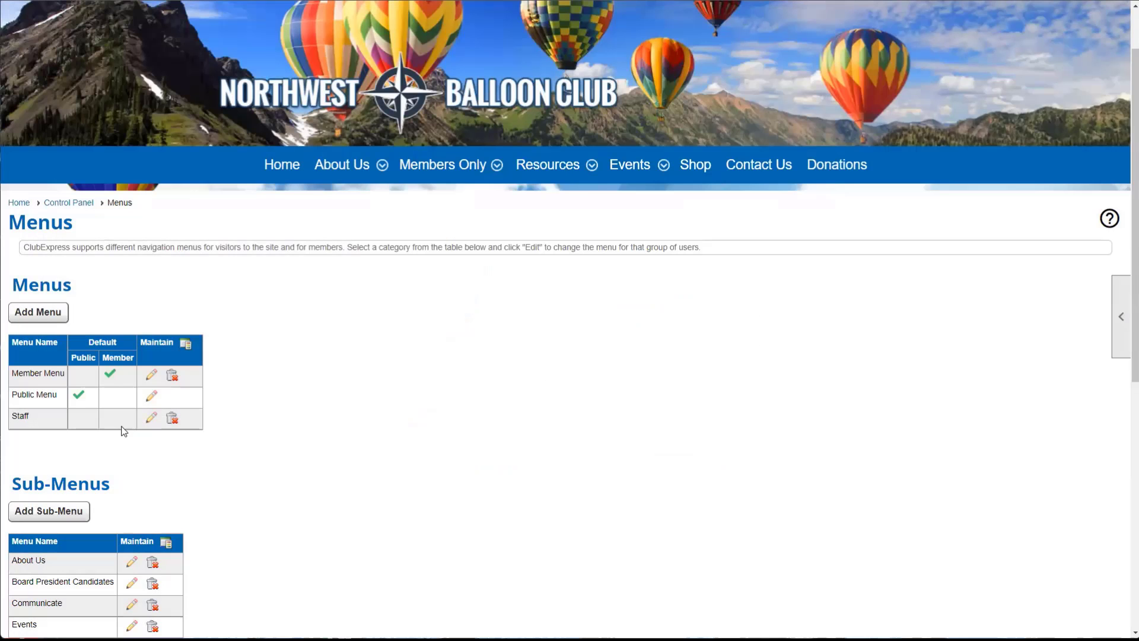
pyautogui.scroll(1, 123, 431)
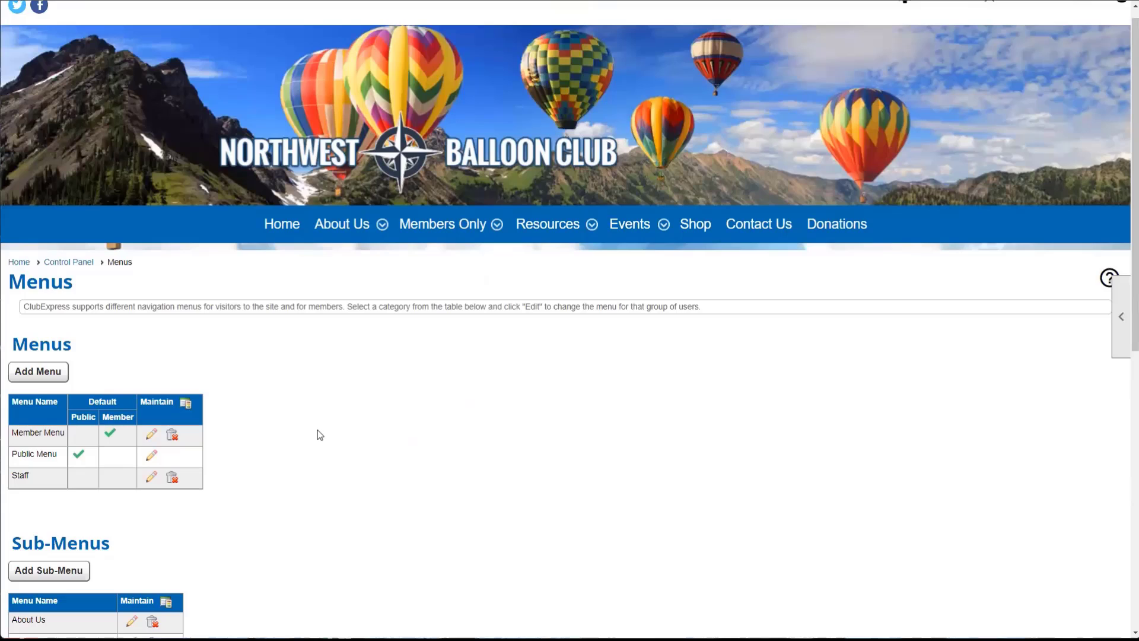
pyautogui.scroll(1, 320, 435)
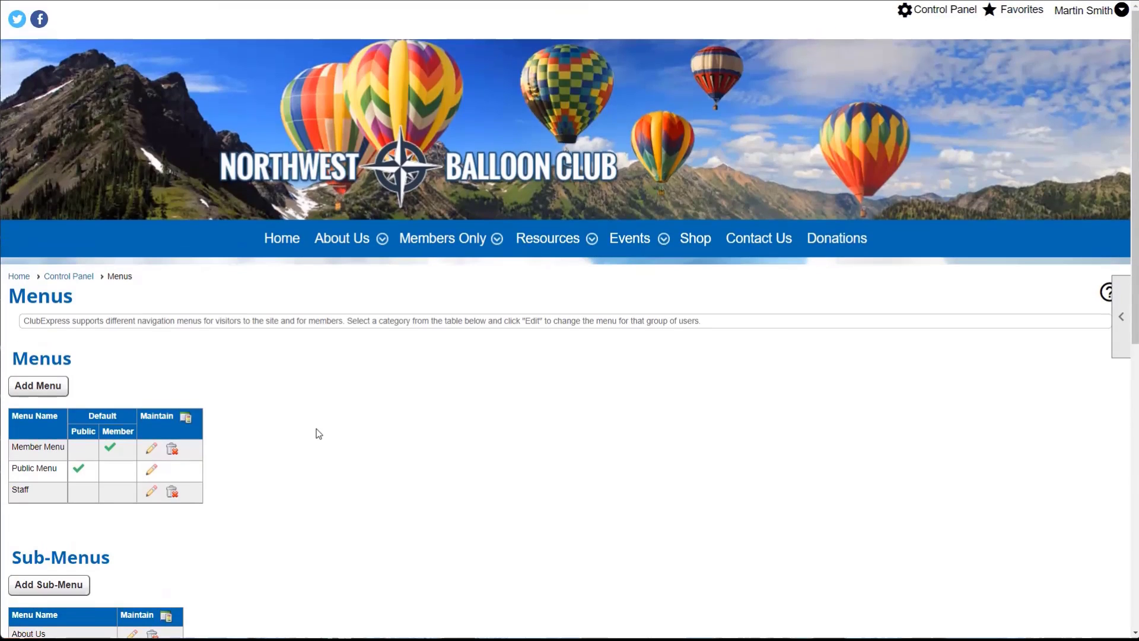
# - Go to Control Panel > People > Member Types and locate the Staff member type row
pyautogui.moveTo(1100, 16)
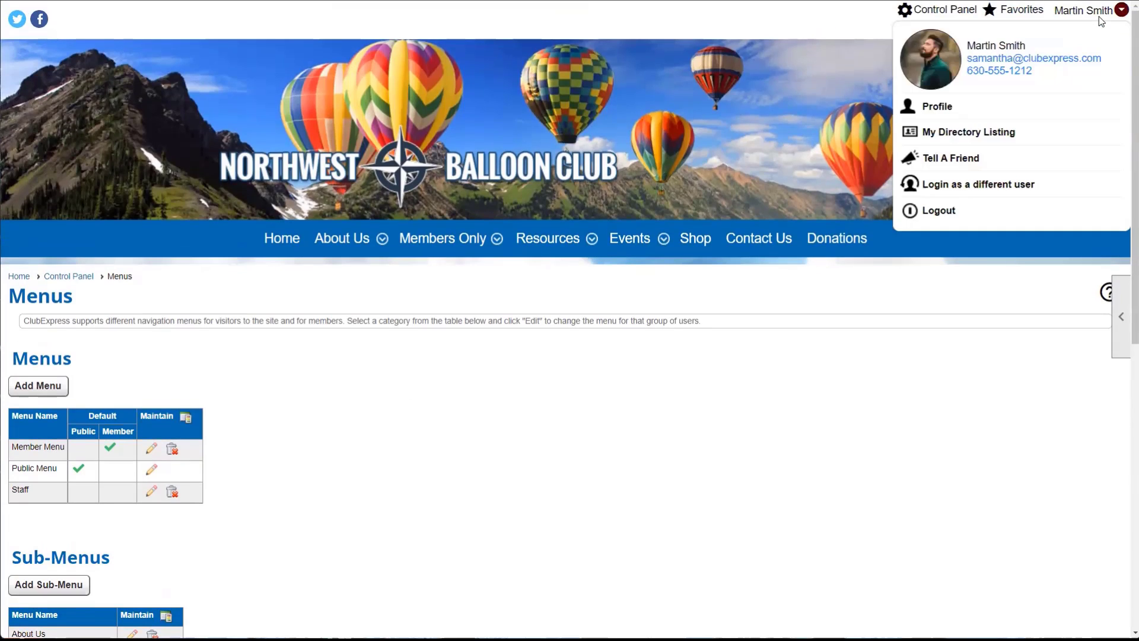
pyautogui.click(955, 10)
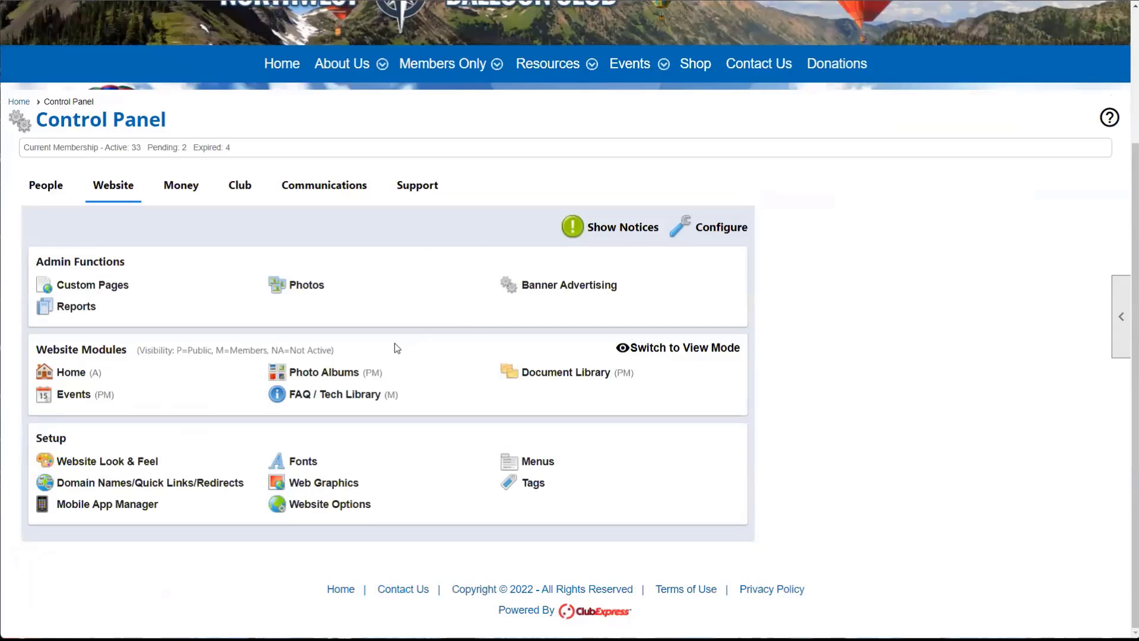
pyautogui.click(46, 185)
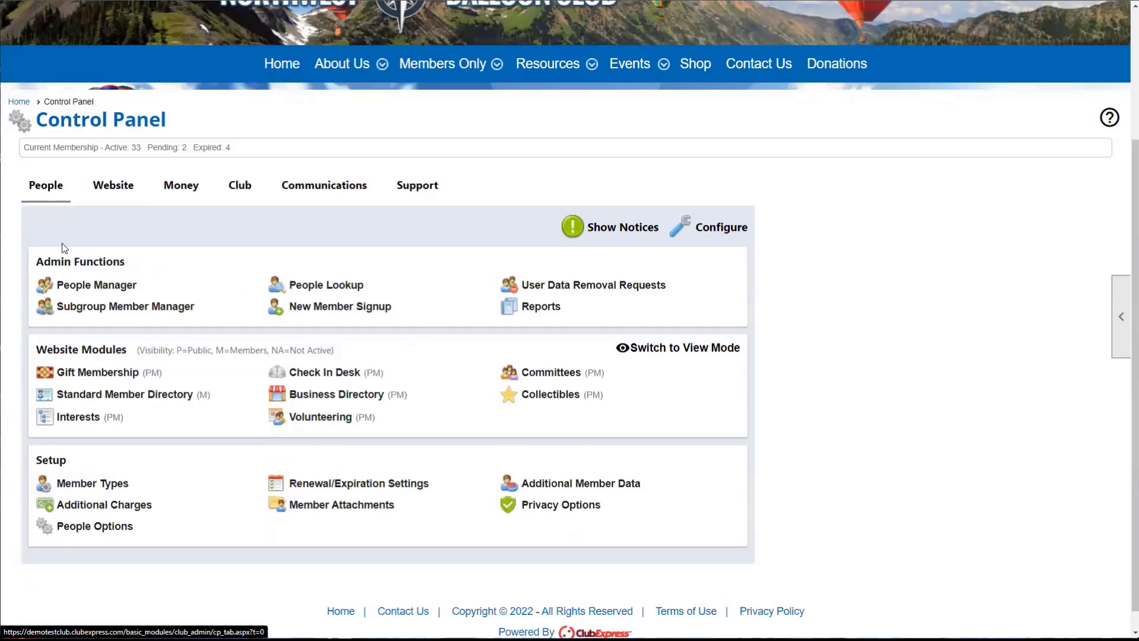
pyautogui.click(104, 485)
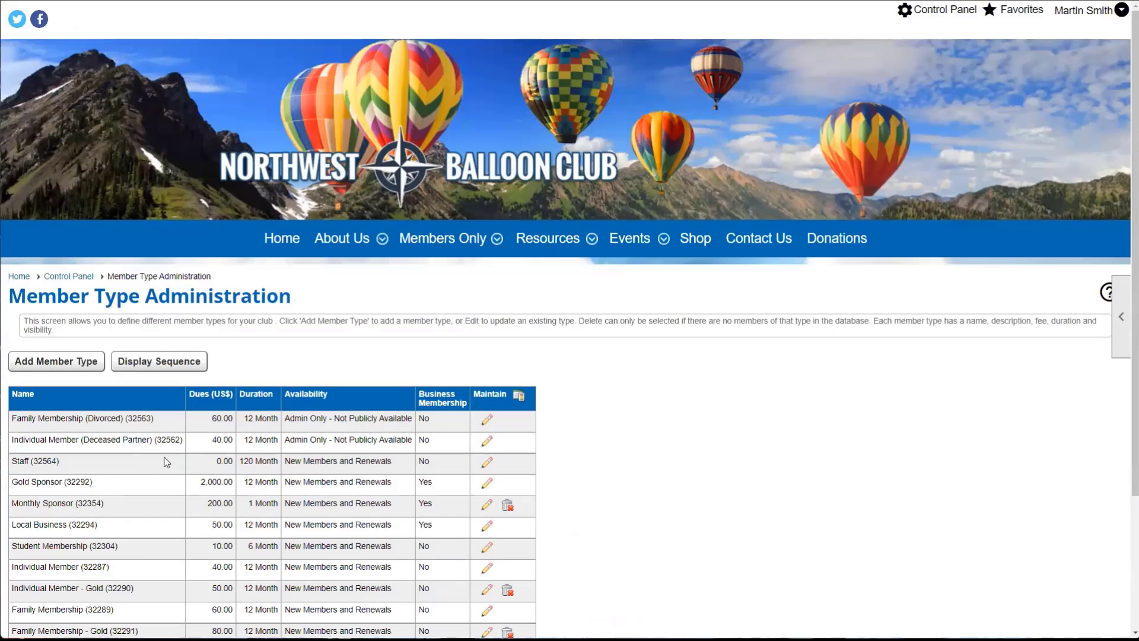
pyautogui.scroll(-1, 178, 410)
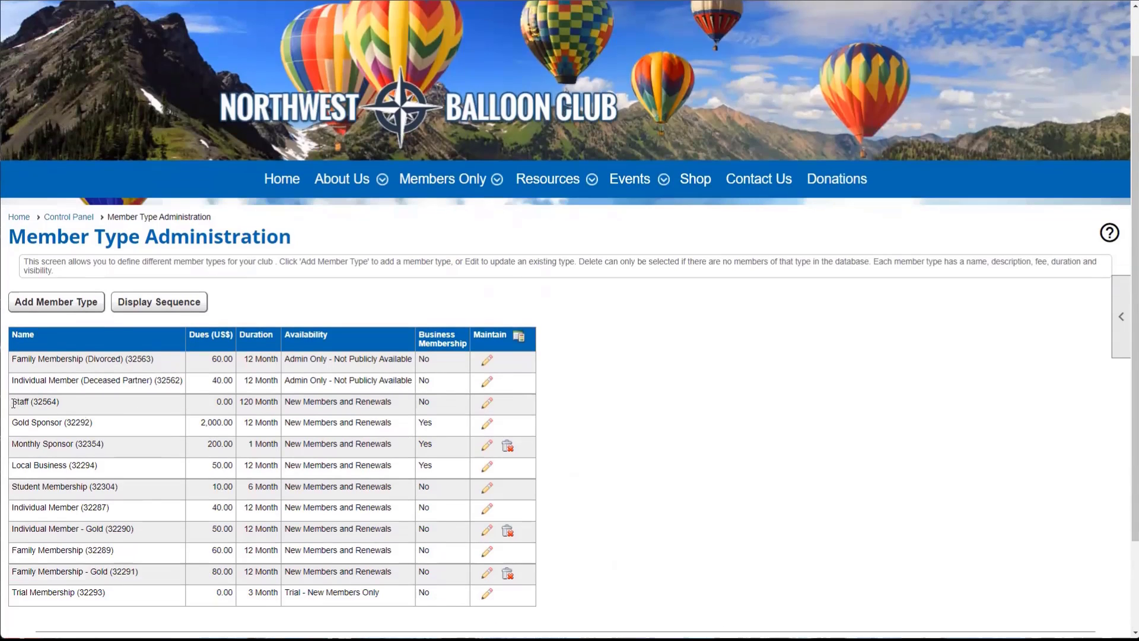
pyautogui.moveTo(12, 405); pyautogui.dragTo(25, 405)
pyautogui.click(43, 404)
# - Open the Staff member type for editing and browse its Web Site Menu choices
pyautogui.click(487, 405)
pyautogui.scroll(-2, 414, 415)
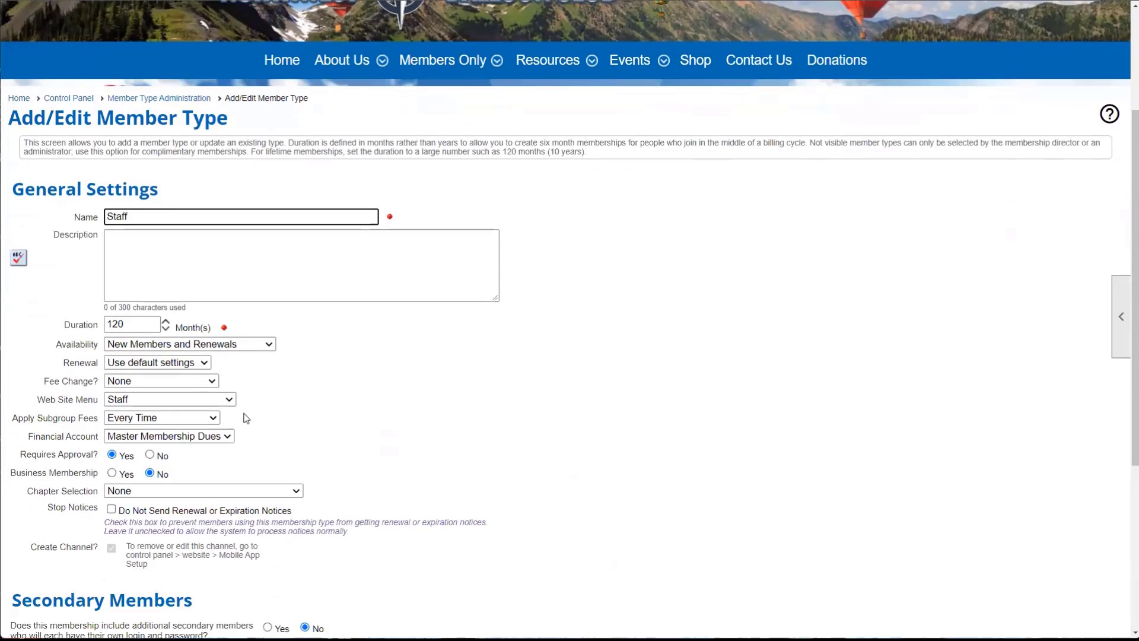
pyautogui.moveTo(38, 399); pyautogui.dragTo(228, 402)
pyautogui.click(228, 401)
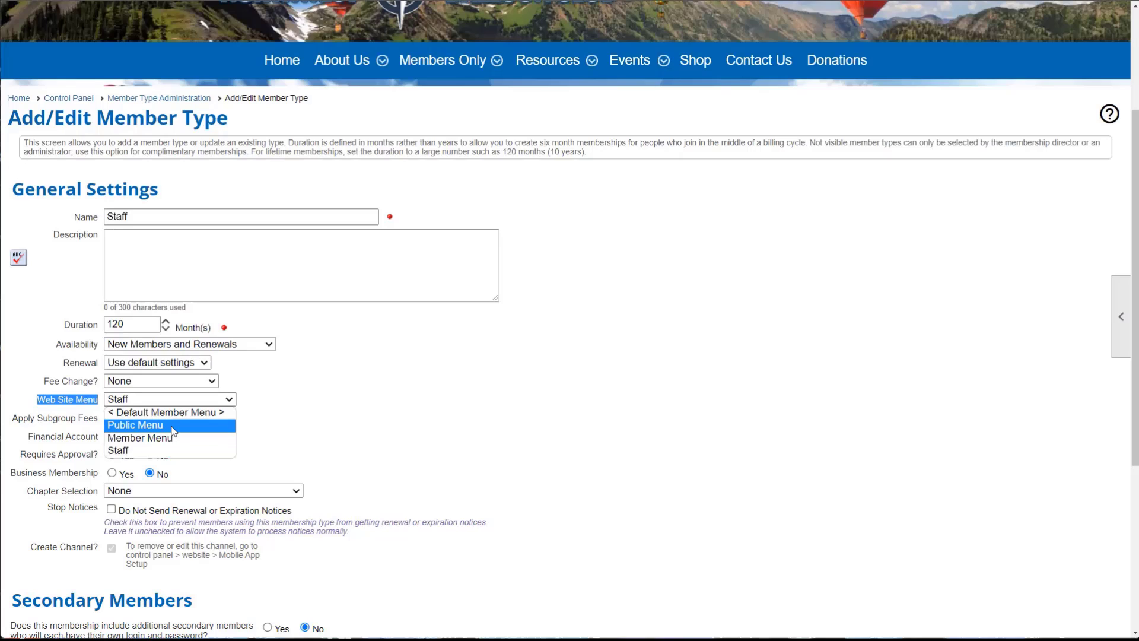
pyautogui.click(150, 415)
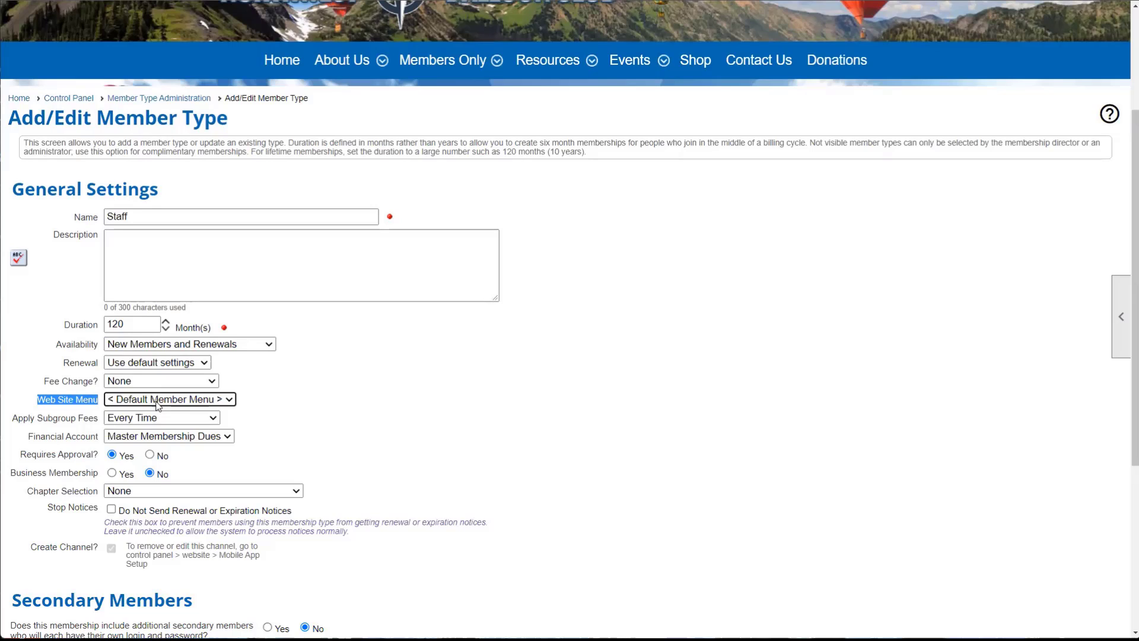
pyautogui.click(56, 389)
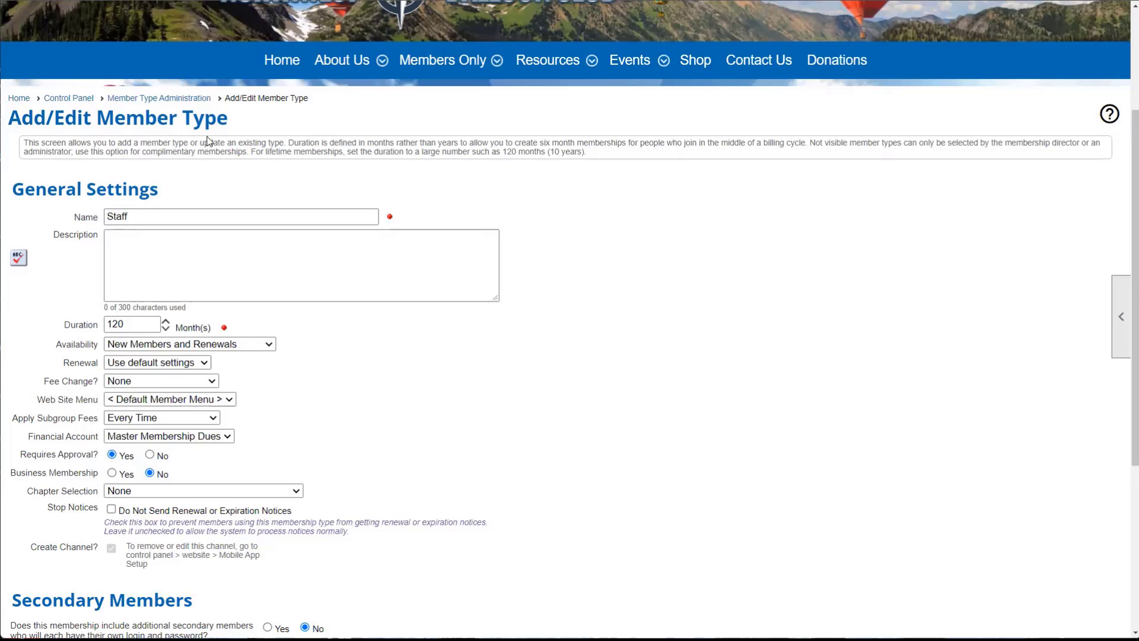
# - Set the Staff member type's Web Site Menu to Staff and save it
pyautogui.click(131, 403)
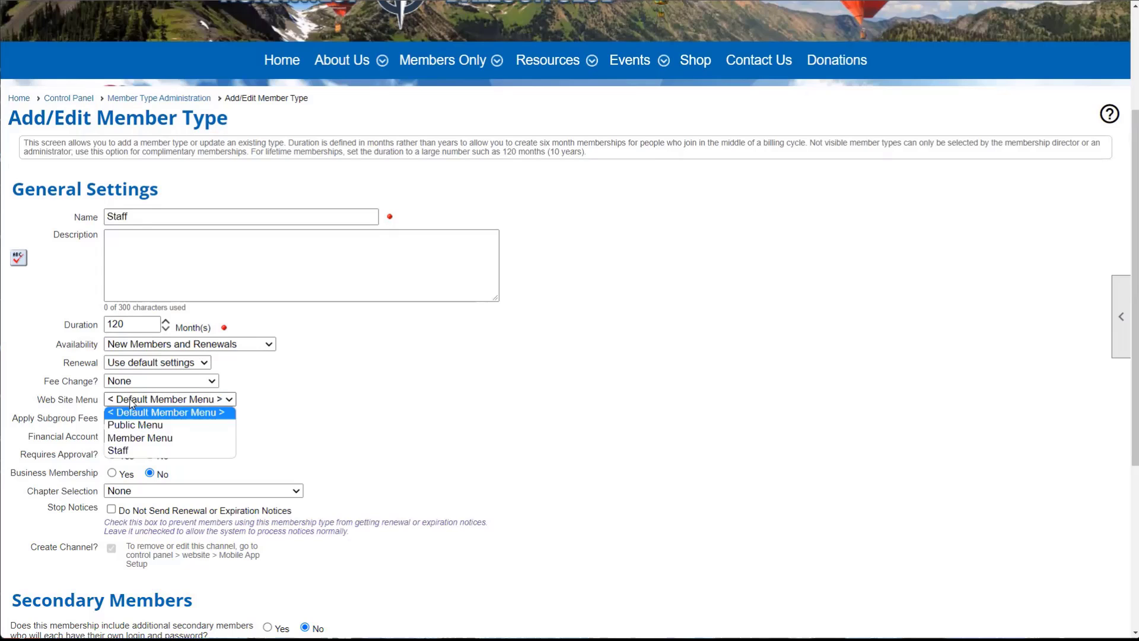
pyautogui.click(126, 452)
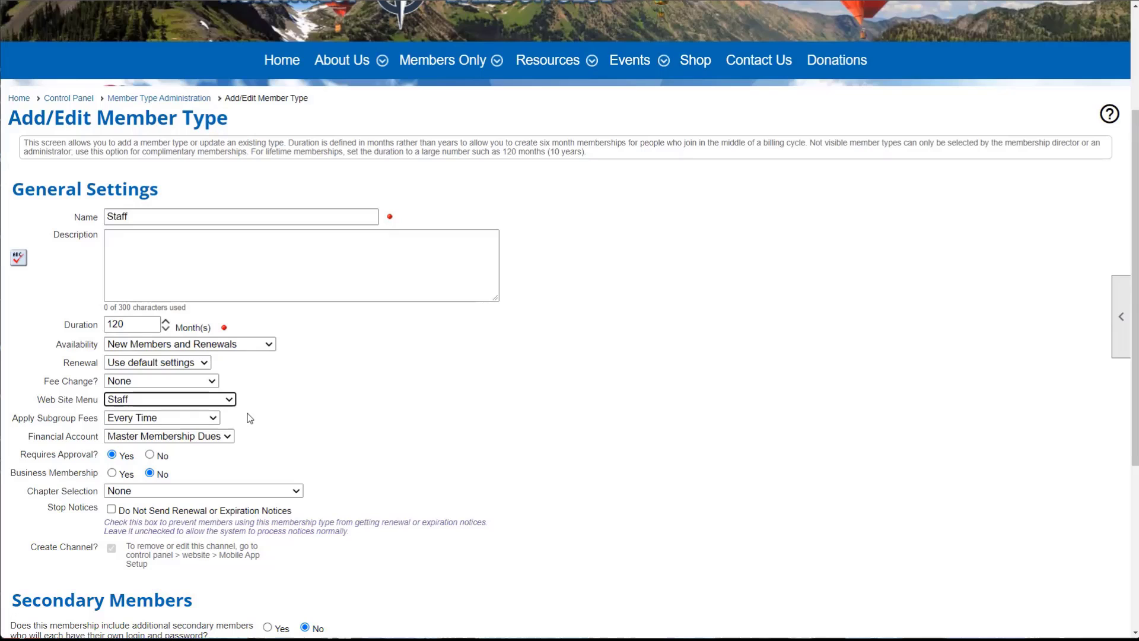
pyautogui.click(132, 218)
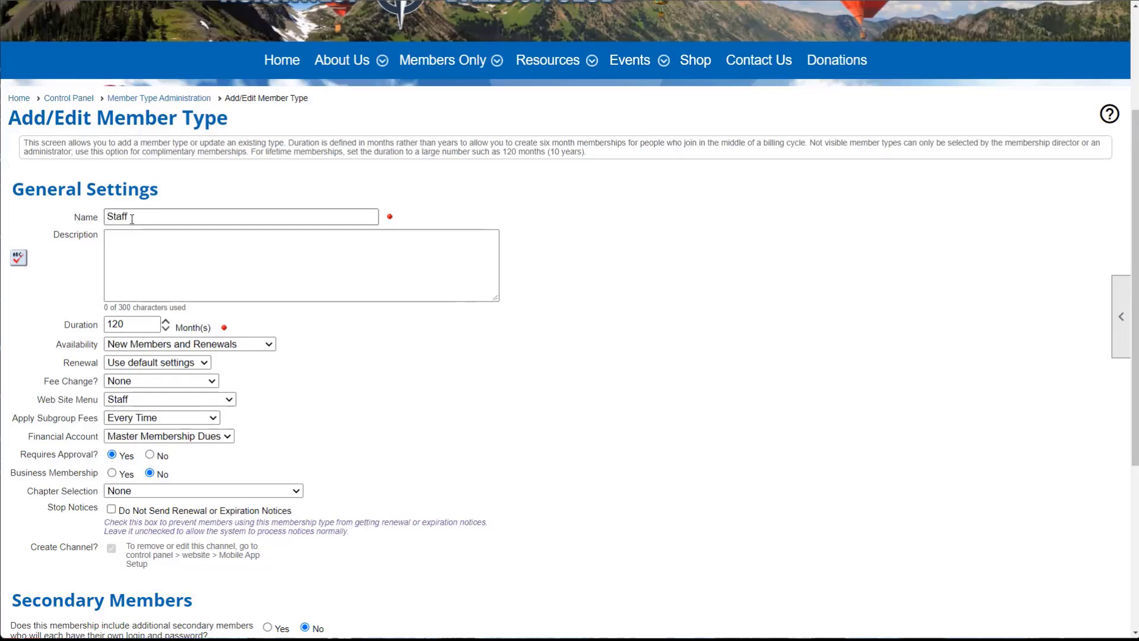
pyautogui.moveTo(131, 217); pyautogui.dragTo(107, 220)
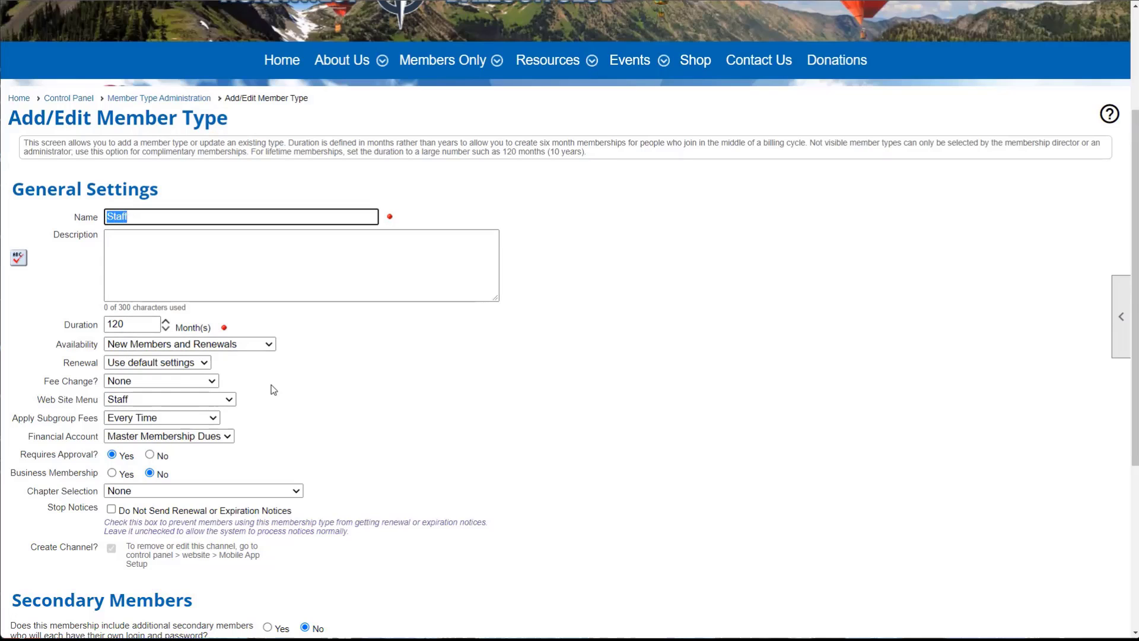
pyautogui.scroll(1, 272, 390)
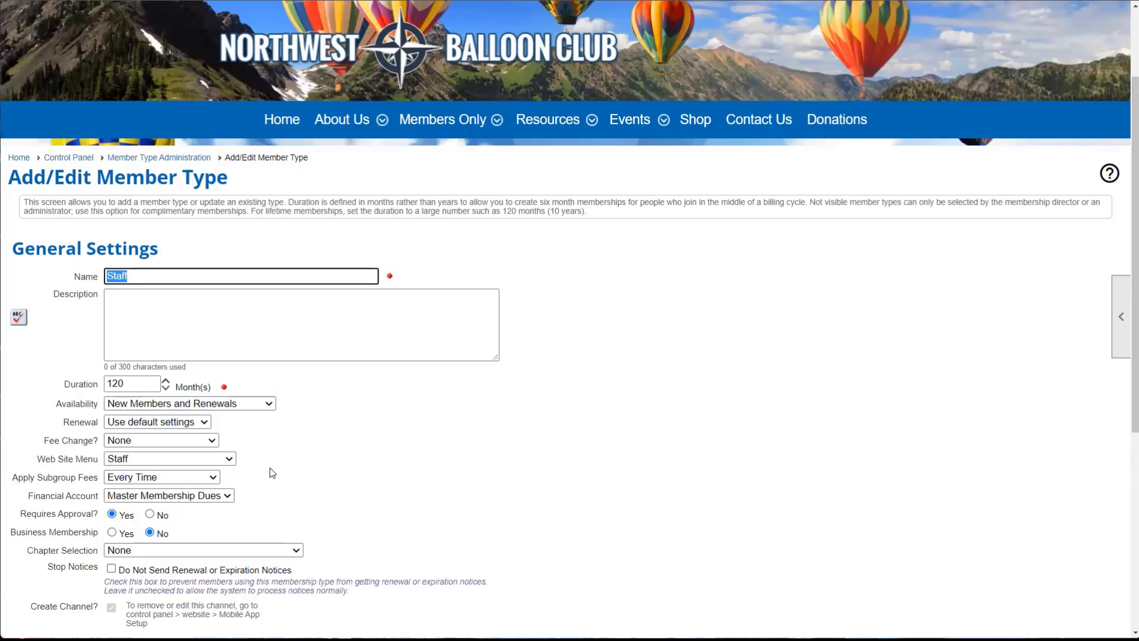
pyautogui.scroll(1, 272, 473)
pyautogui.scroll(-7, 272, 473)
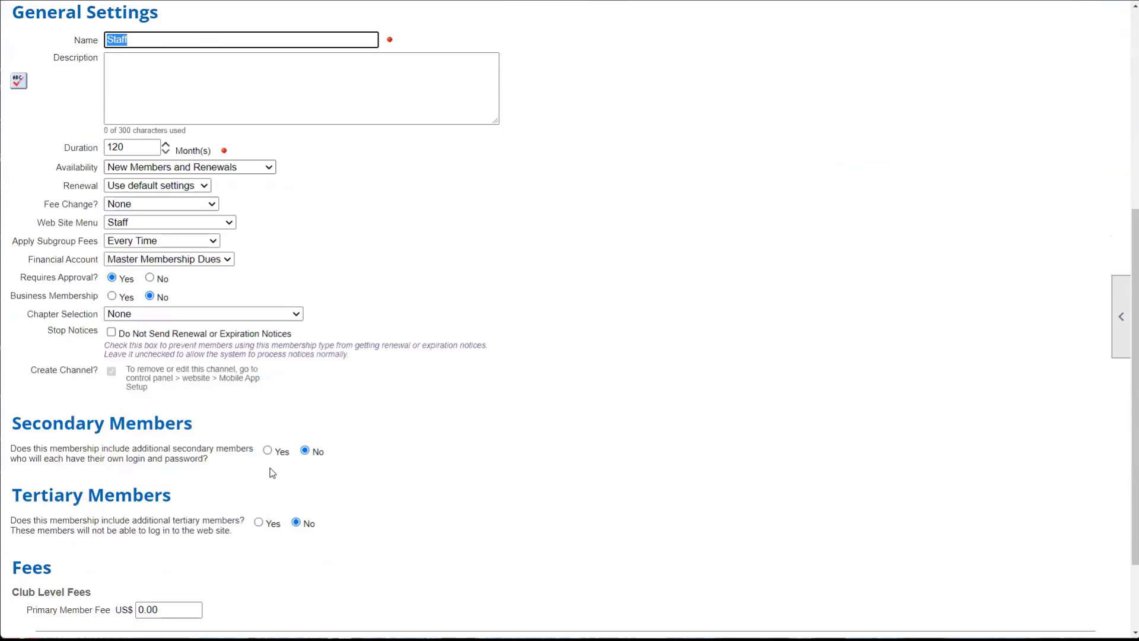
pyautogui.click(525, 536)
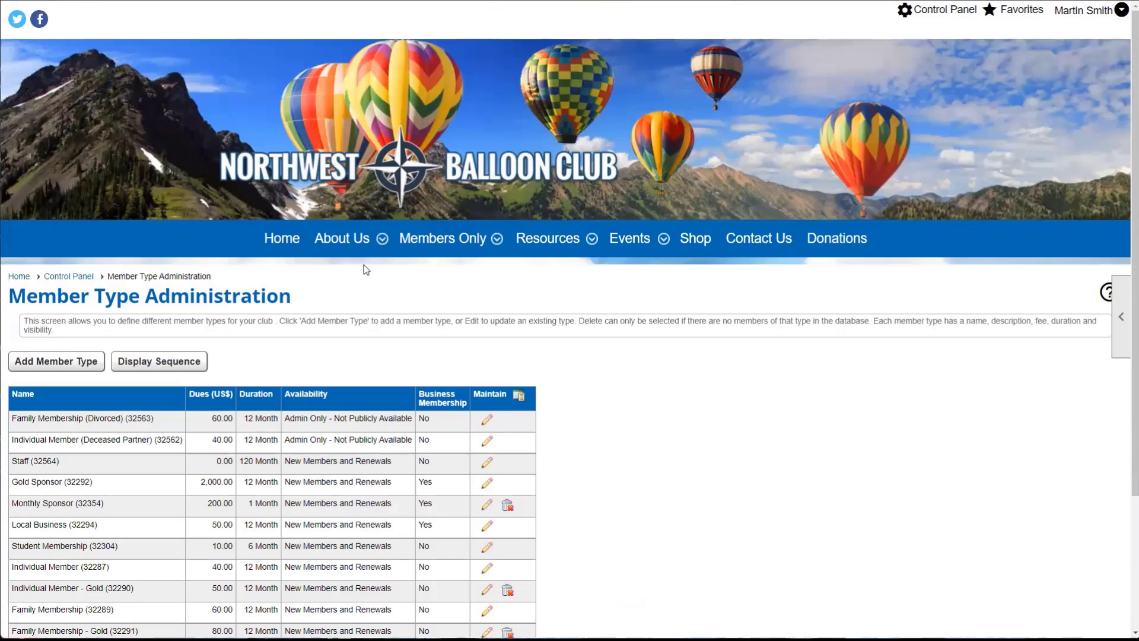
# - Return to the club home page and log out of the administrator account
pyautogui.click(281, 238)
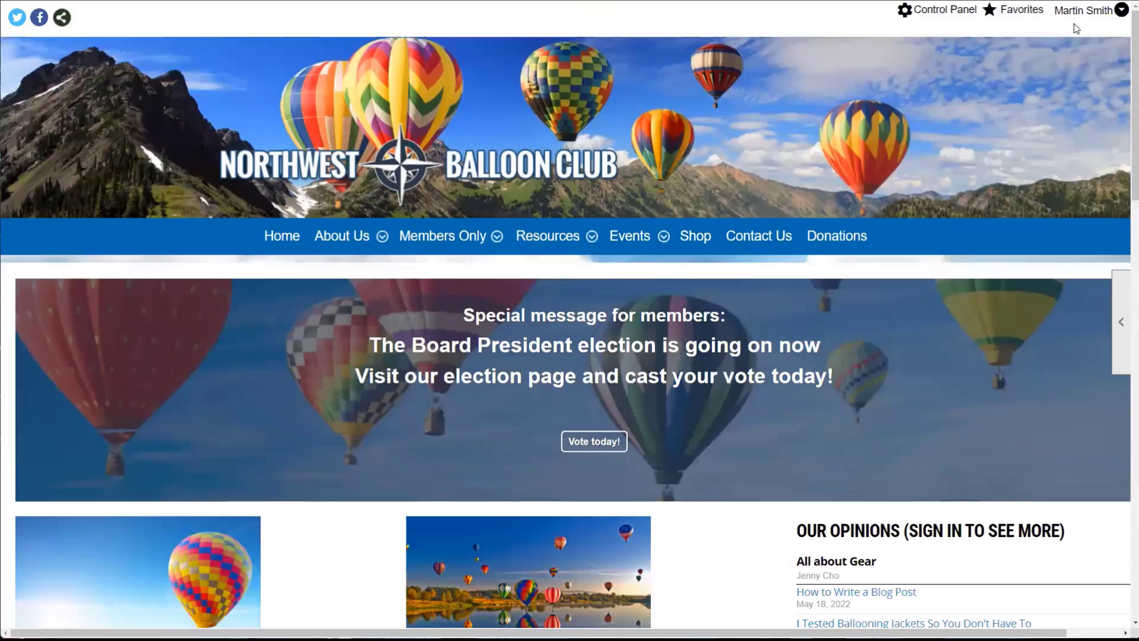
pyautogui.click(1089, 8)
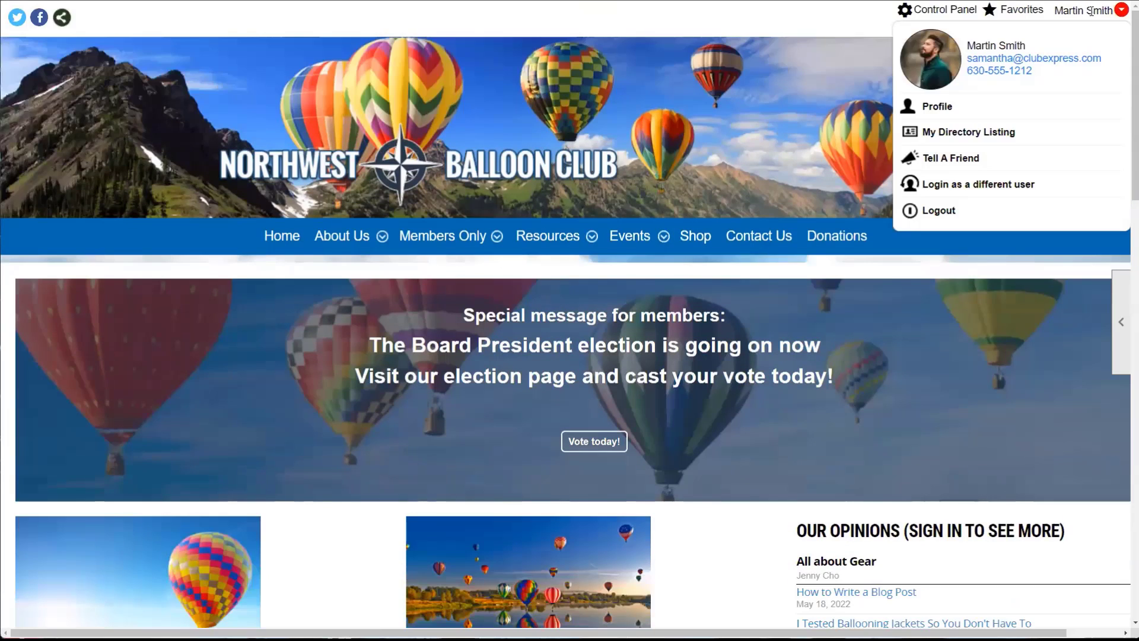
pyautogui.click(938, 212)
pyautogui.click(563, 356)
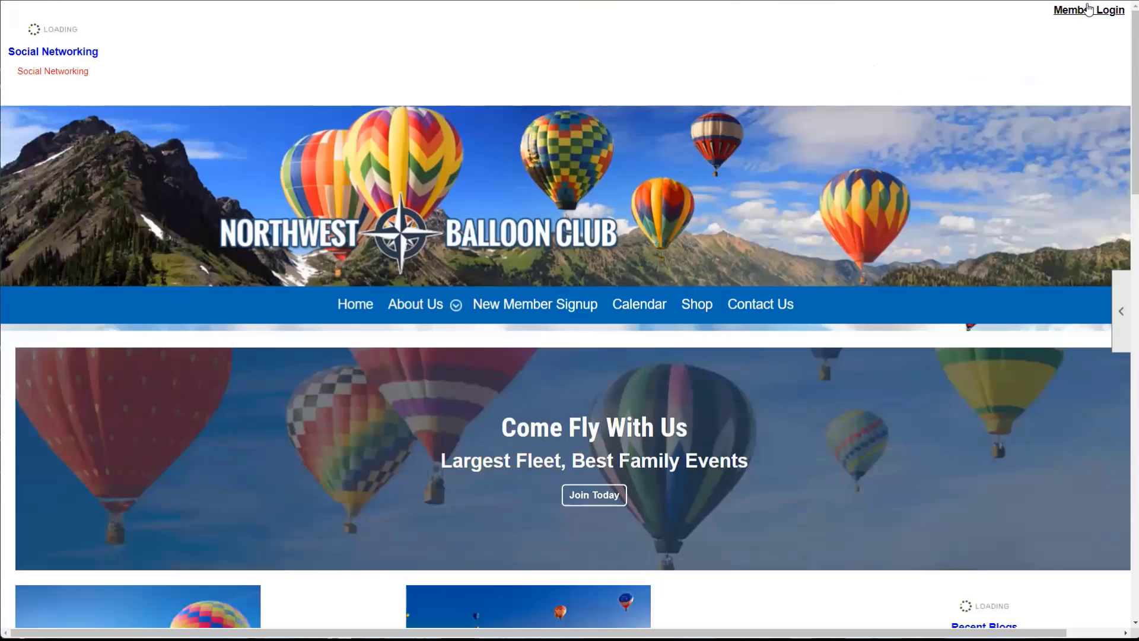
# - Log in as the staff member using the saved staff credentials
pyautogui.click(1089, 8)
pyautogui.click(165, 359)
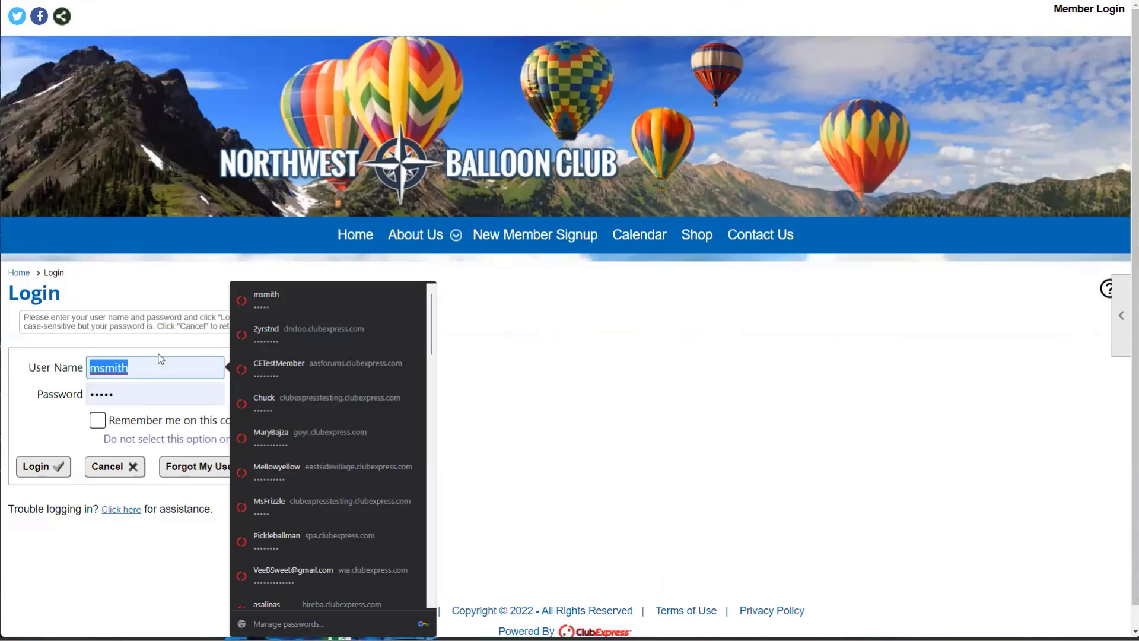
pyautogui.press('Return')
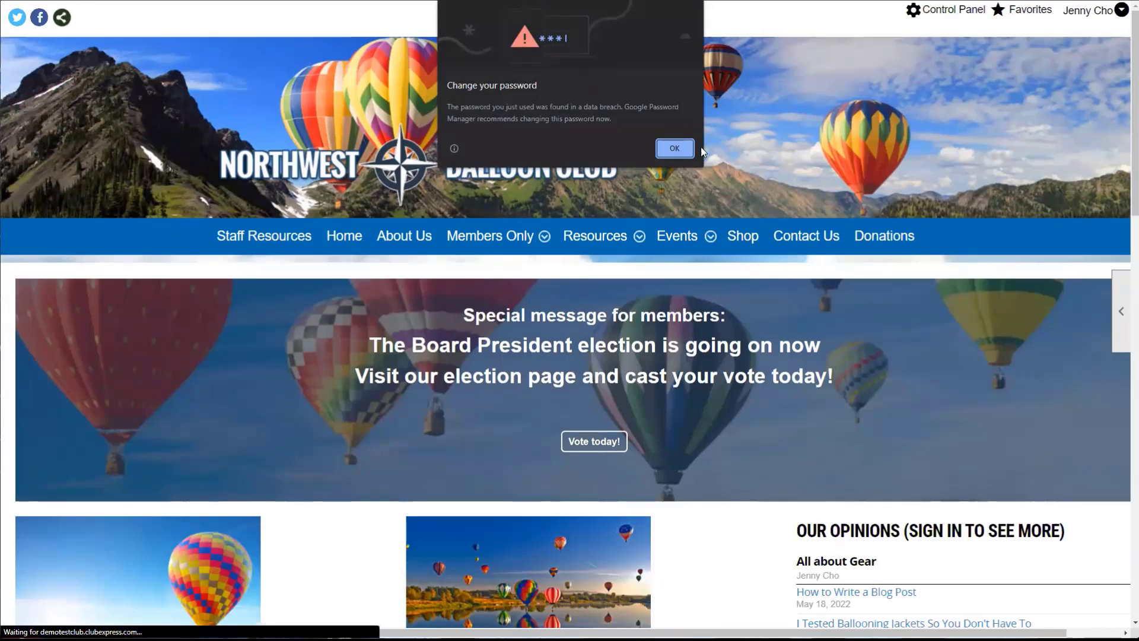
pyautogui.click(682, 147)
pyautogui.click(1088, 10)
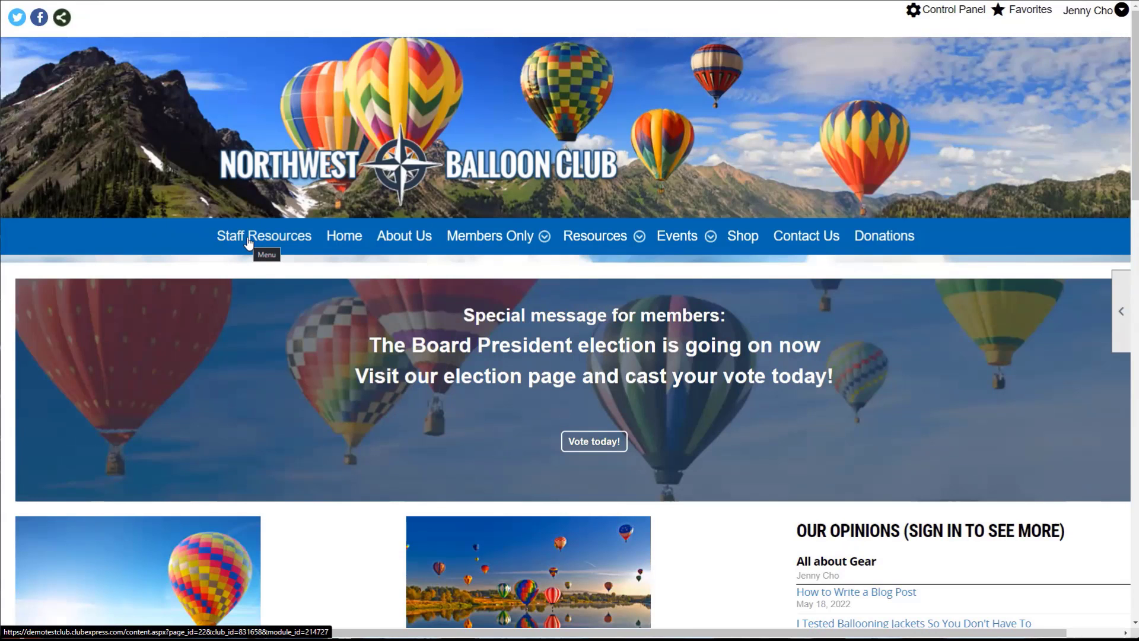
# - View the Staff Resources page as the staff member, then bring up the account options
pyautogui.click(1087, 14)
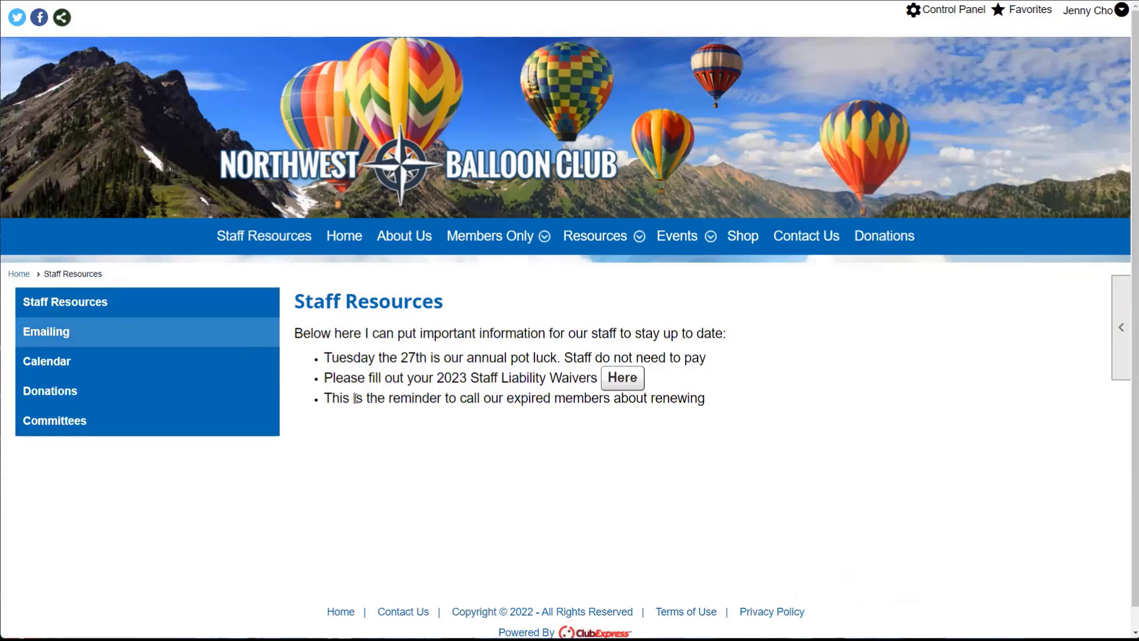
pyautogui.click(1089, 12)
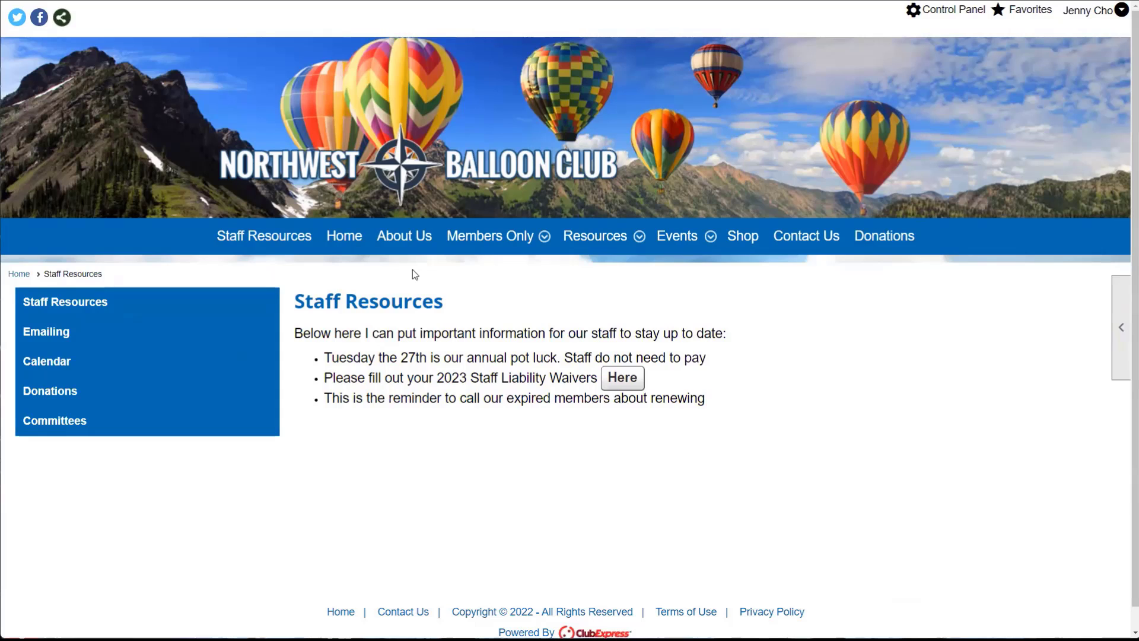
pyautogui.click(1088, 18)
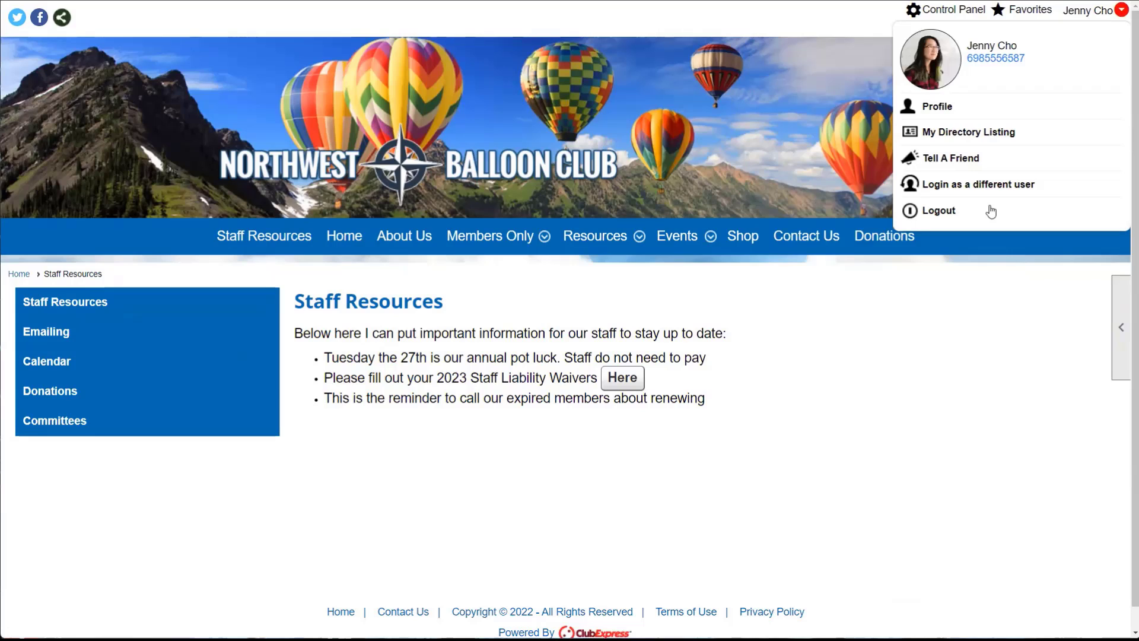
# - Log out of the staff account and log back in as the administrator
pyautogui.click(944, 191)
pyautogui.doubleClick(142, 371)
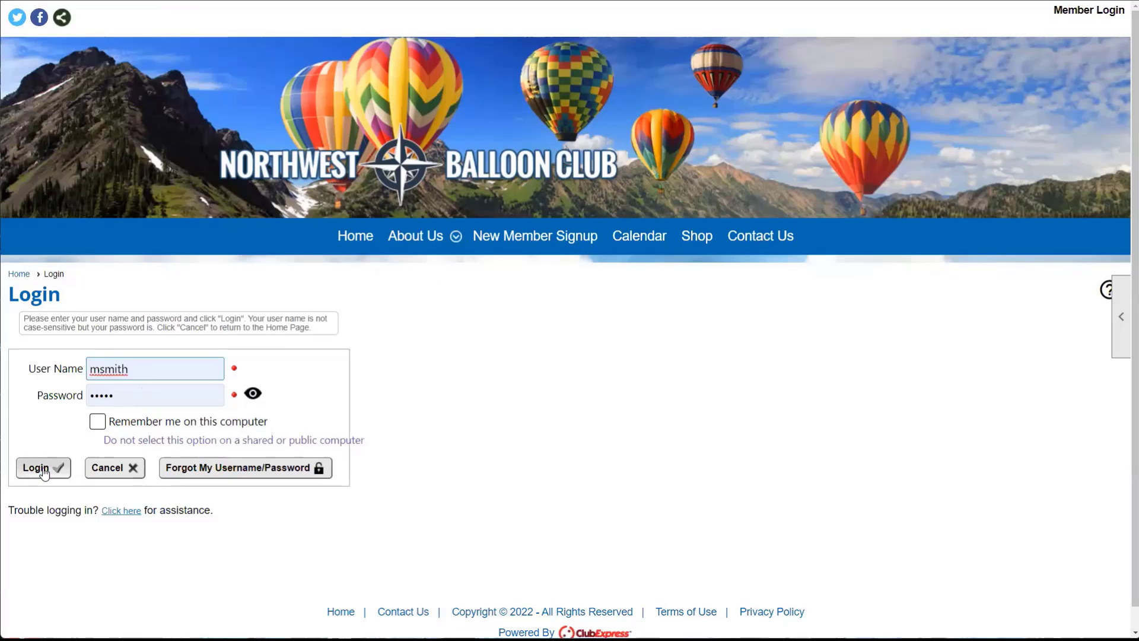
pyautogui.click(43, 472)
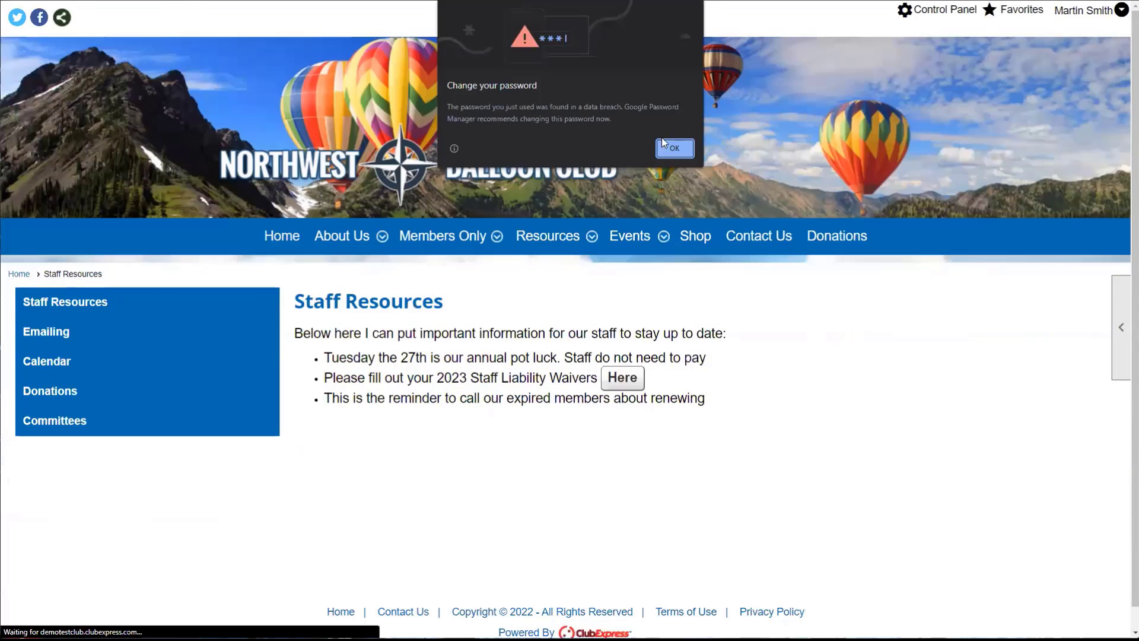
pyautogui.click(671, 148)
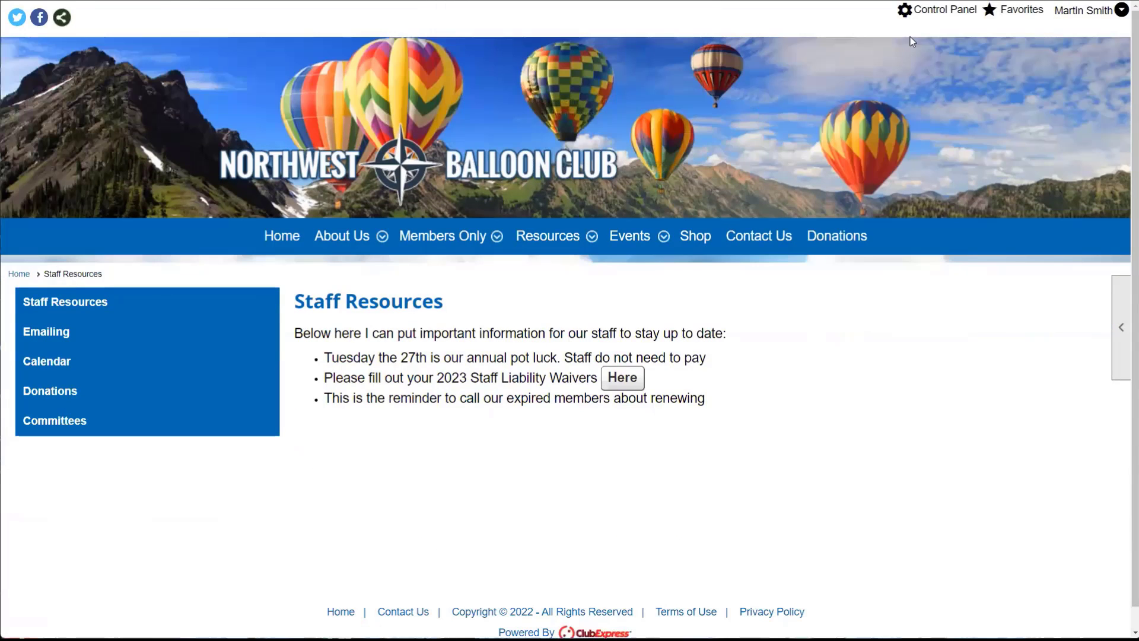
# - Return to Control Panel > Website > Menus
pyautogui.click(951, 13)
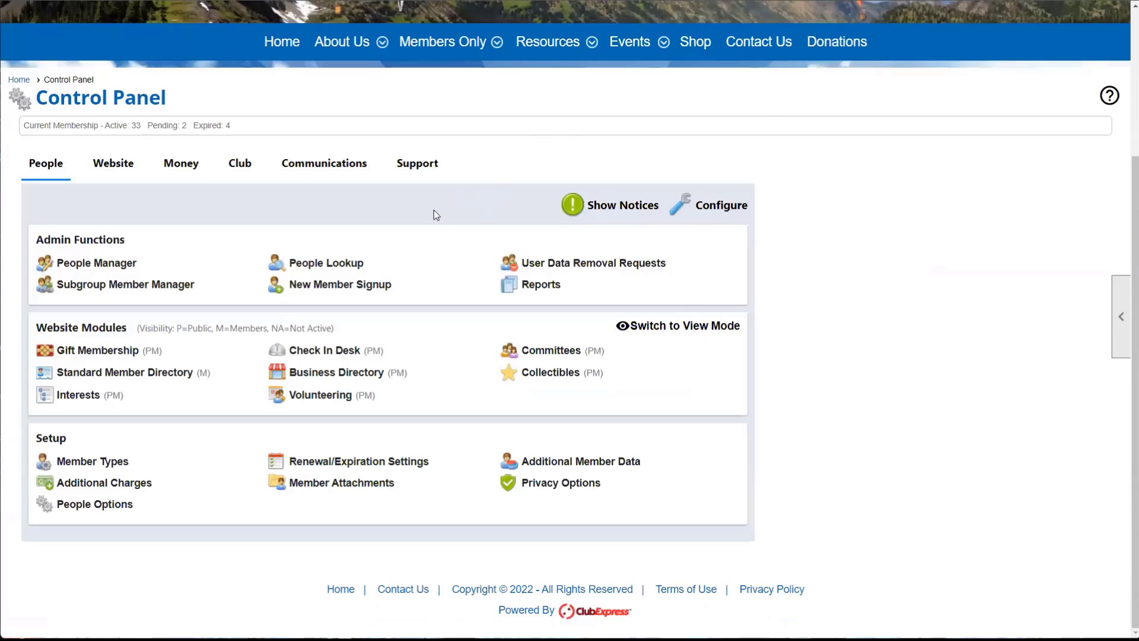
pyautogui.click(121, 171)
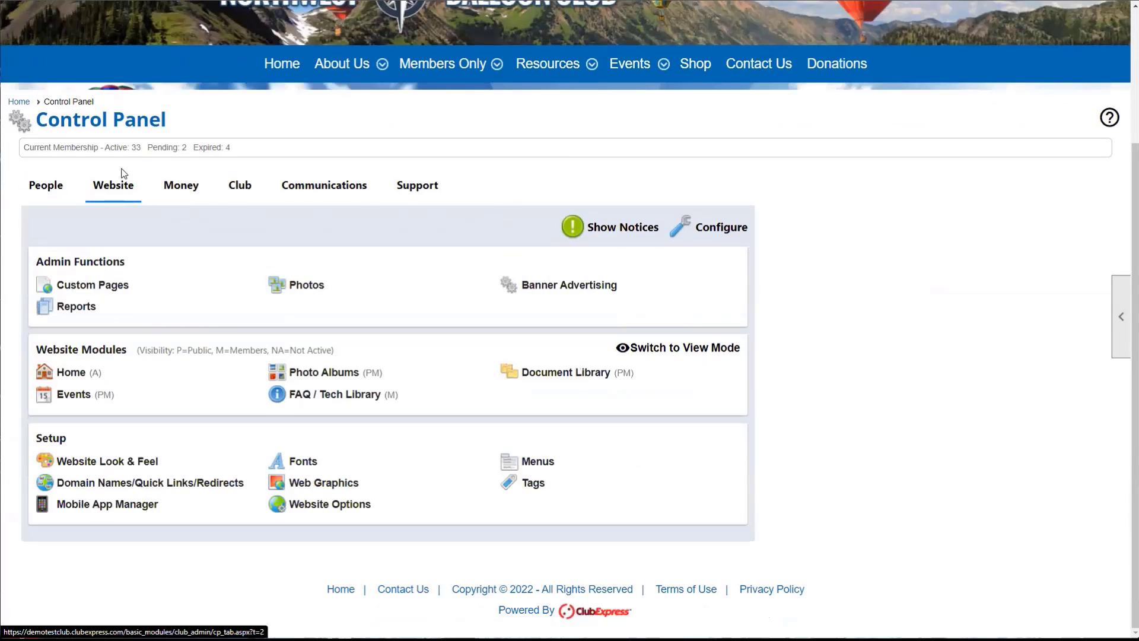
pyautogui.click(545, 463)
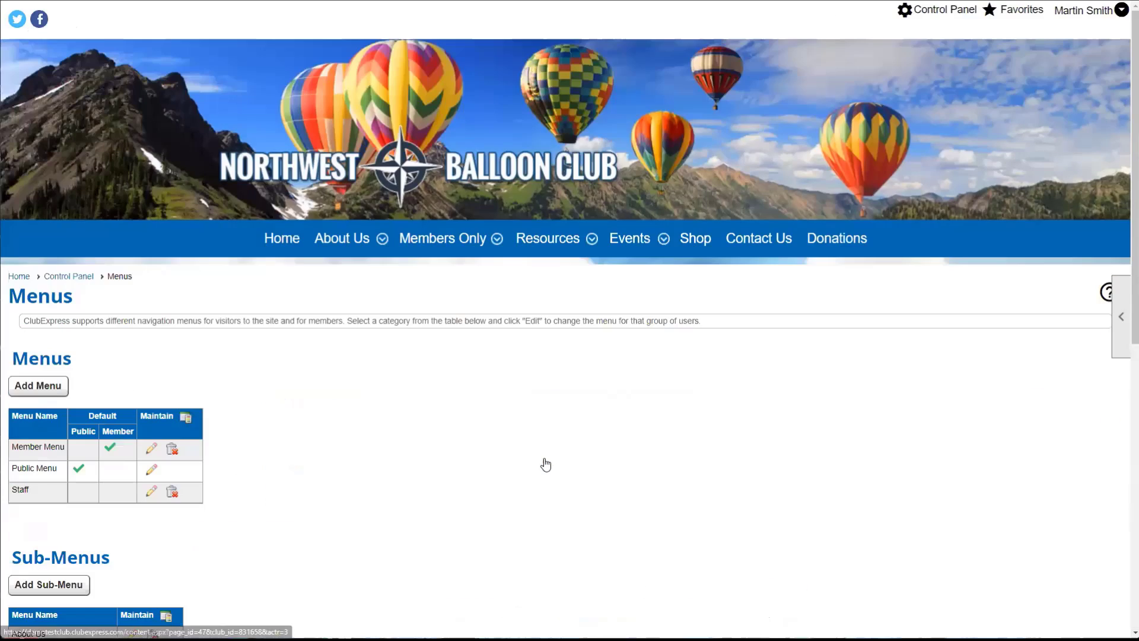
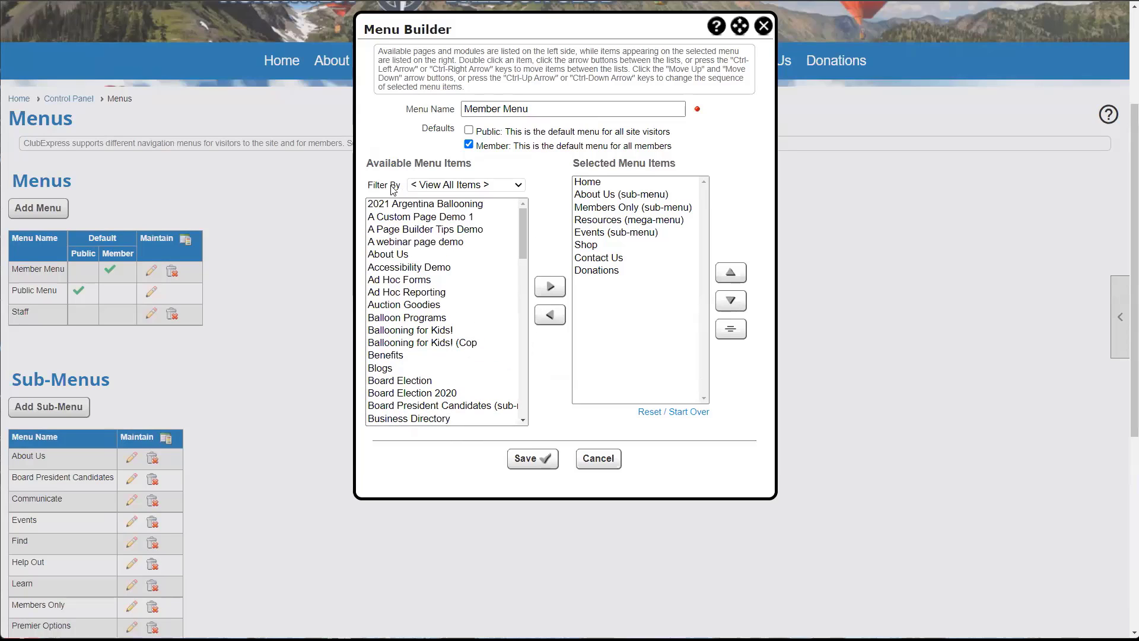
# - Filter the Member Menu Builder's available items to Built In Modules only
pyautogui.click(451, 187)
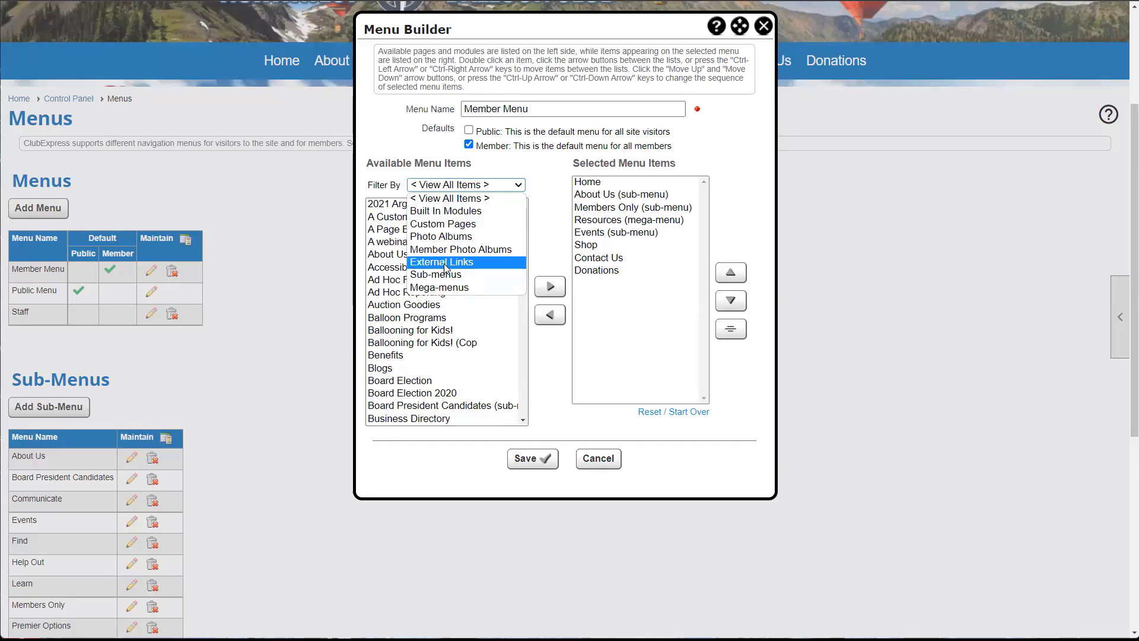
pyautogui.click(425, 217)
pyautogui.scroll(-3, 415, 356)
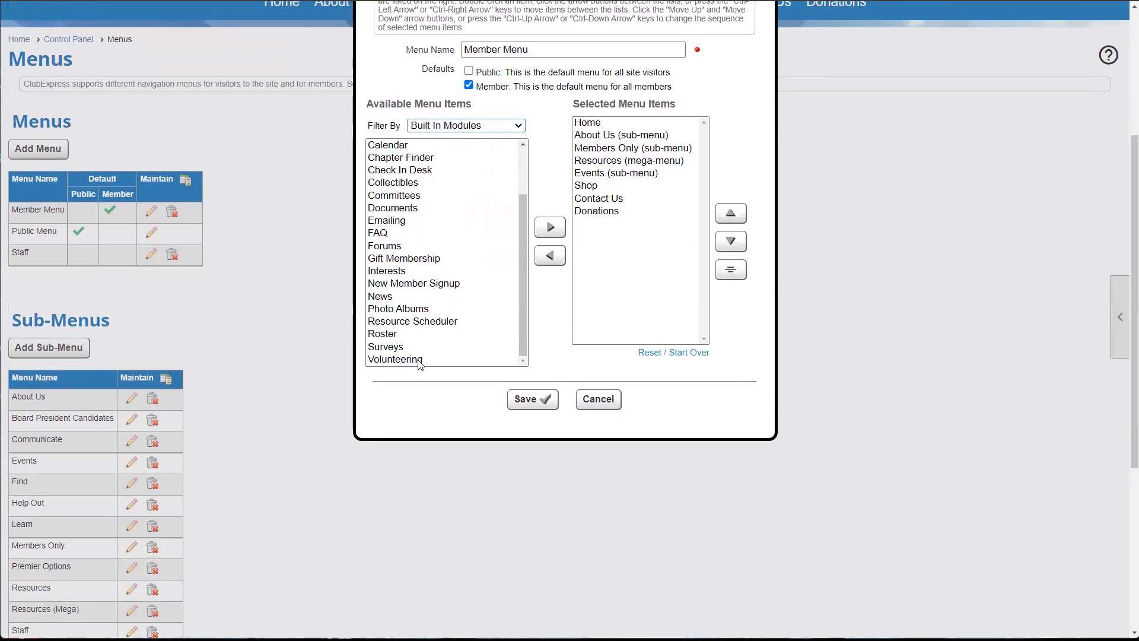
pyautogui.scroll(1, 419, 365)
pyautogui.scroll(2, 420, 365)
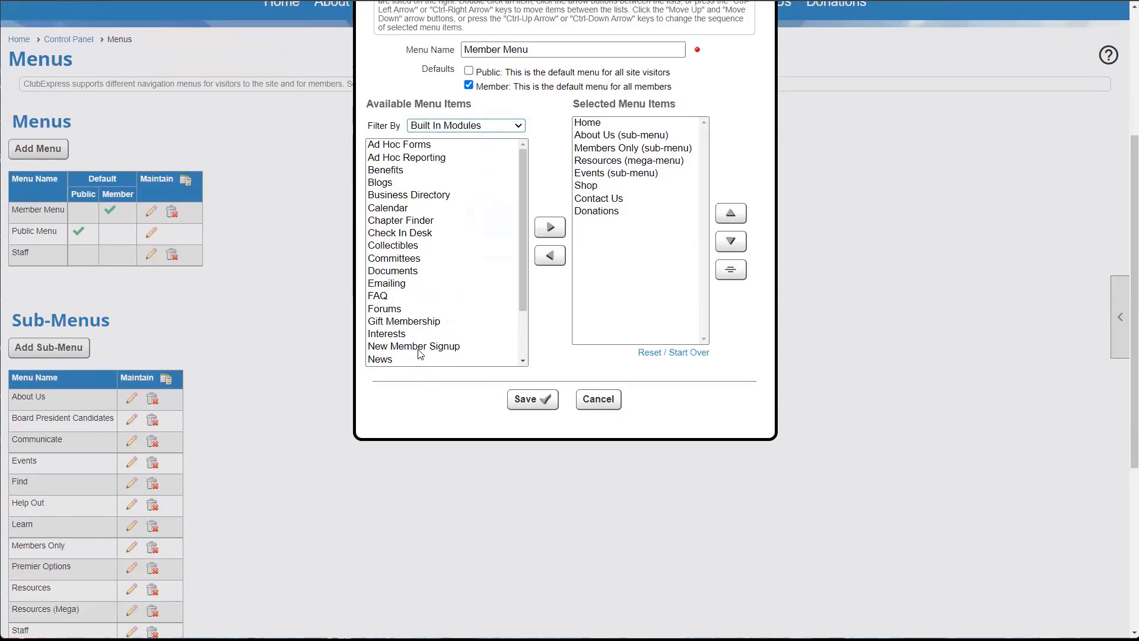
pyautogui.scroll(1, 548, 367)
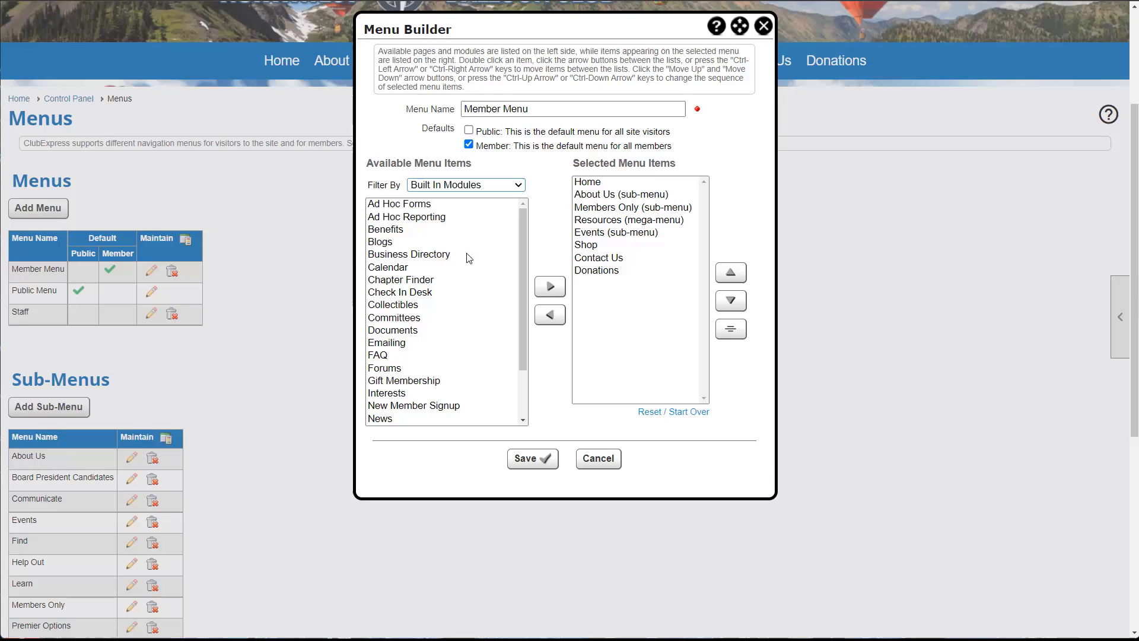
# - Try inserting Calendar into the Member Menu above Members Only and above Events, removing it each time
pyautogui.click(388, 270)
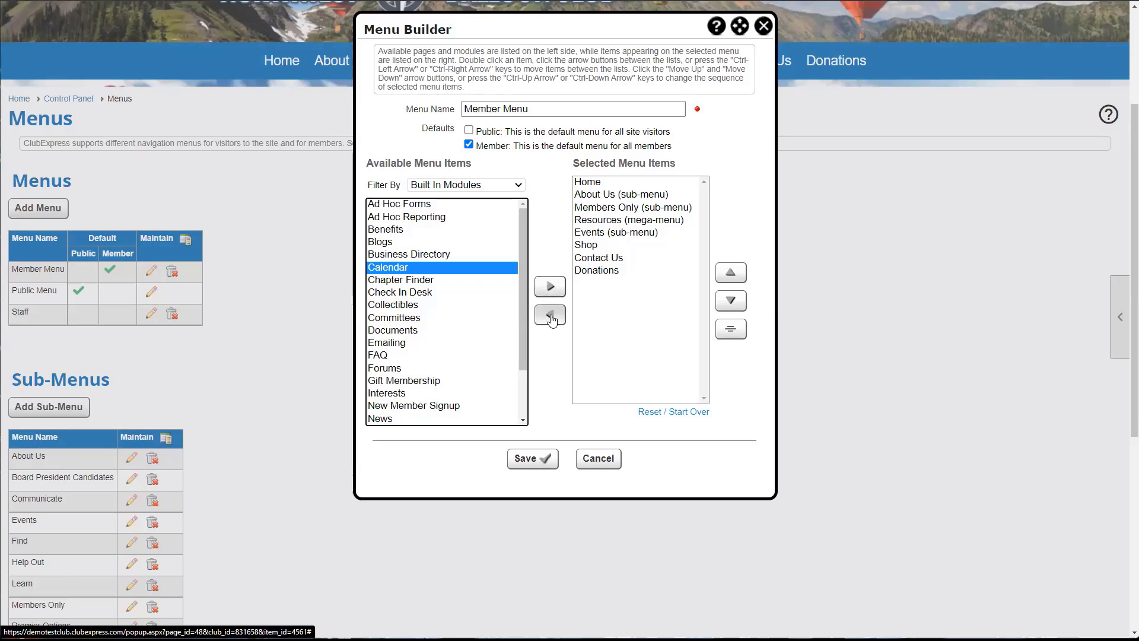
pyautogui.doubleClick(389, 271)
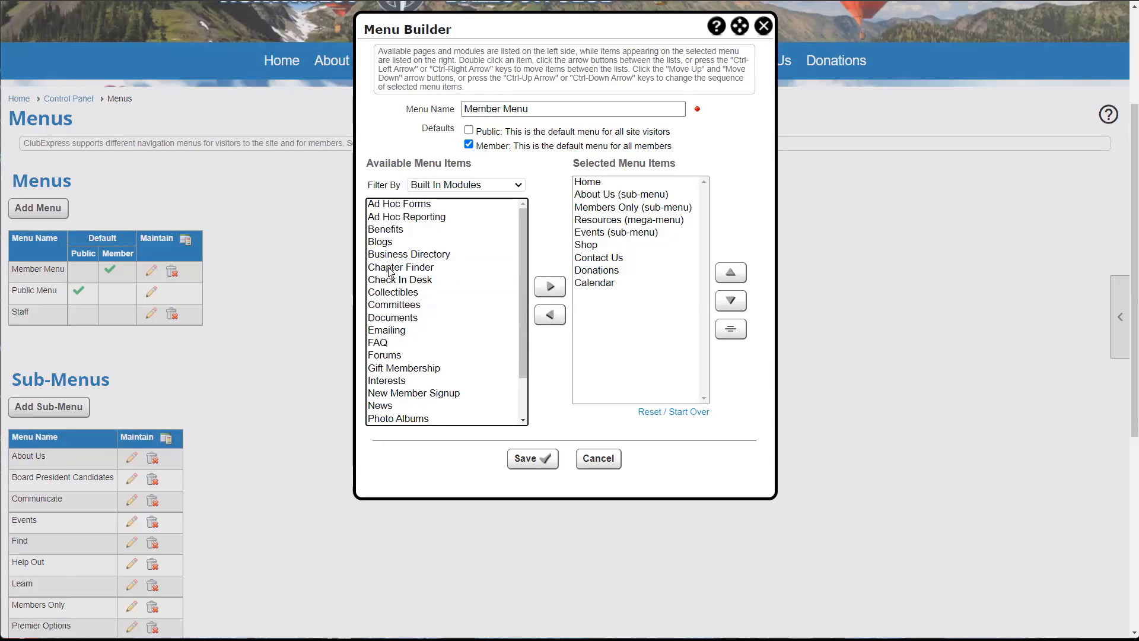
pyautogui.click(596, 284)
pyautogui.doubleClick(594, 286)
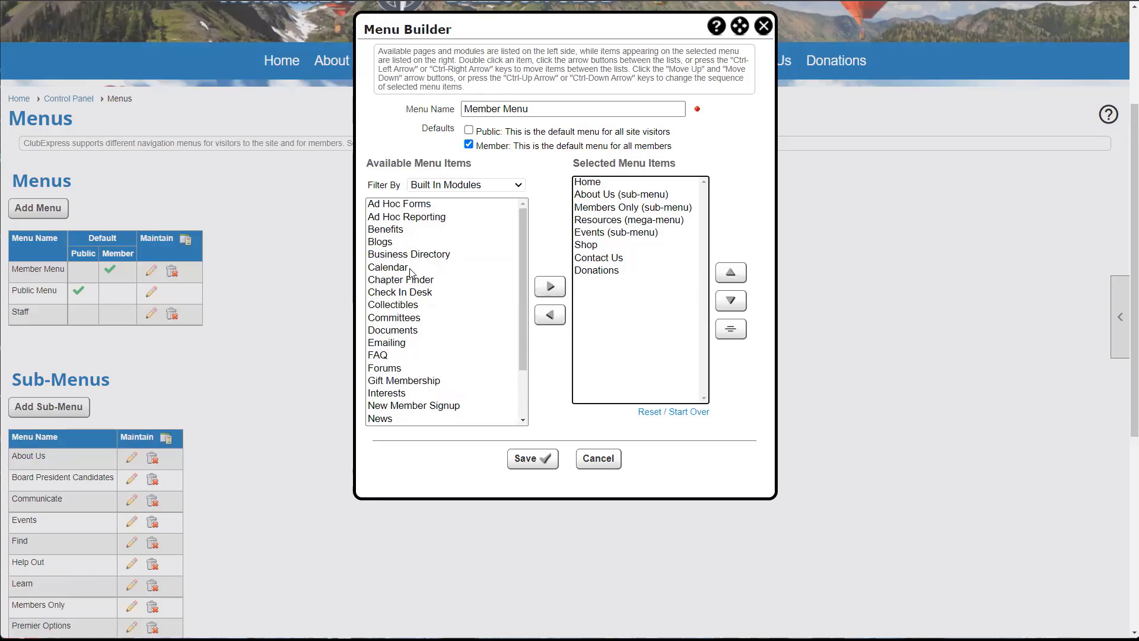
pyautogui.click(639, 209)
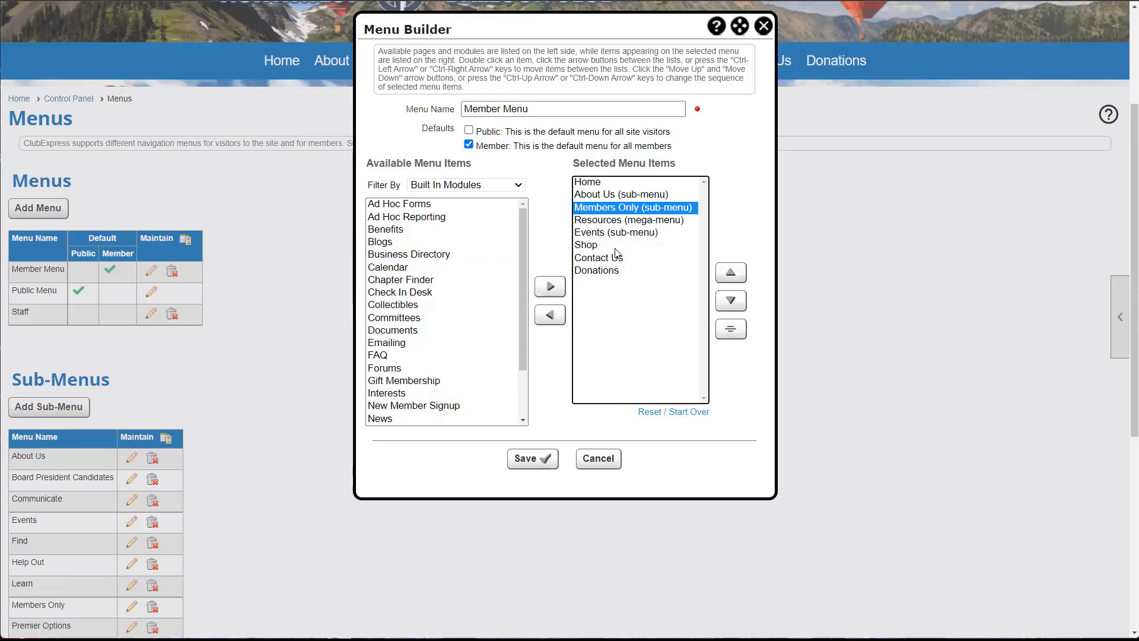
pyautogui.doubleClick(385, 273)
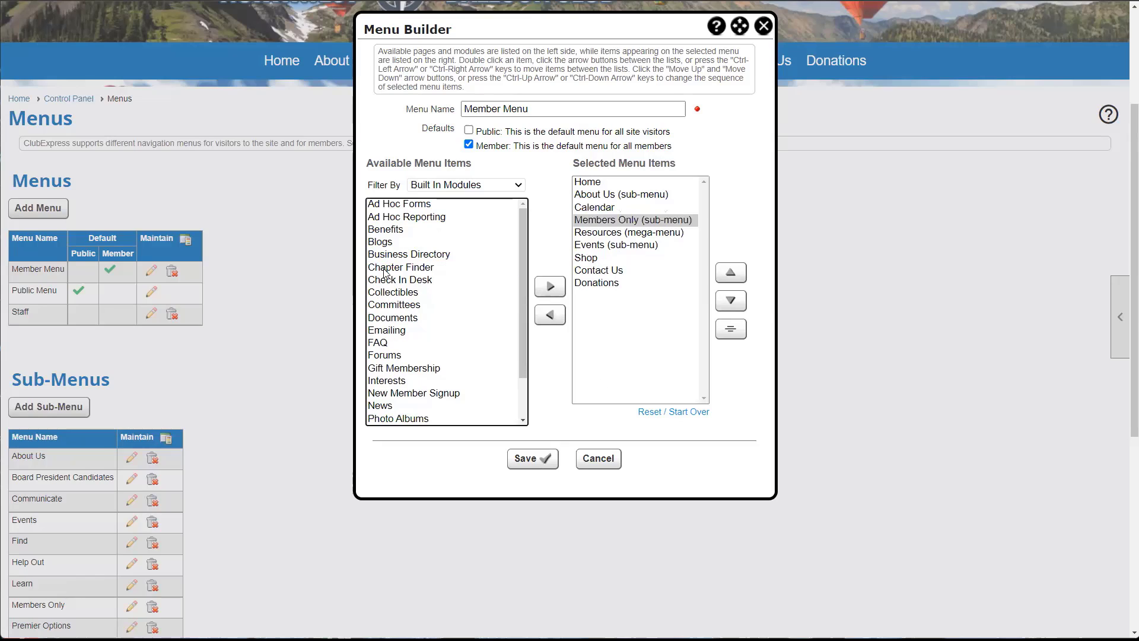
pyautogui.click(592, 209)
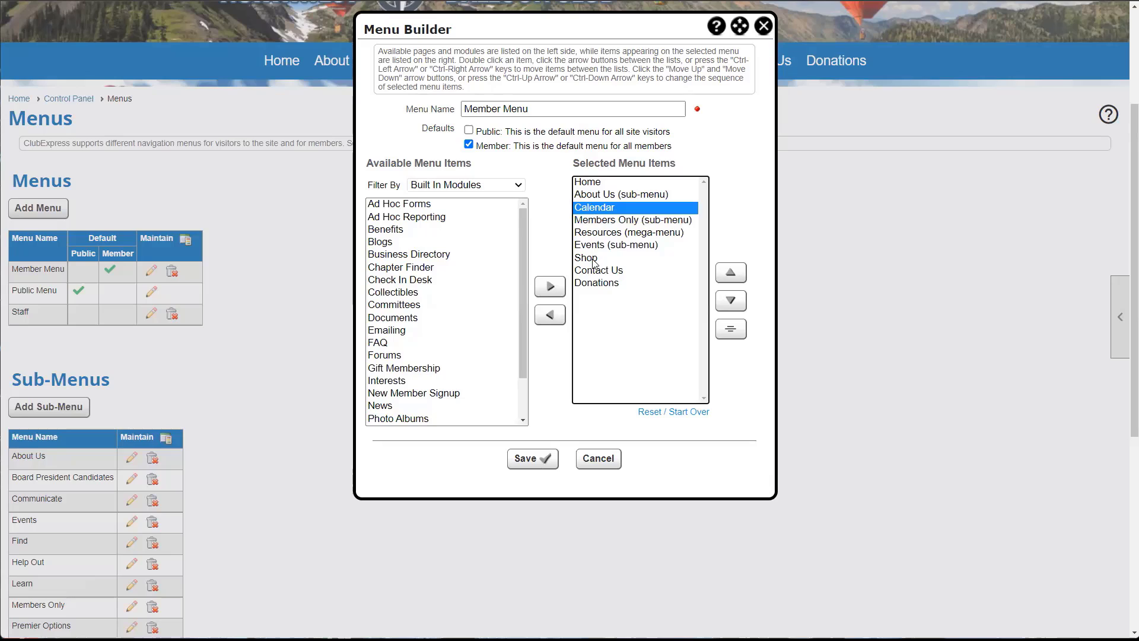
pyautogui.click(605, 223)
pyautogui.click(606, 234)
pyautogui.doubleClick(600, 208)
pyautogui.click(603, 236)
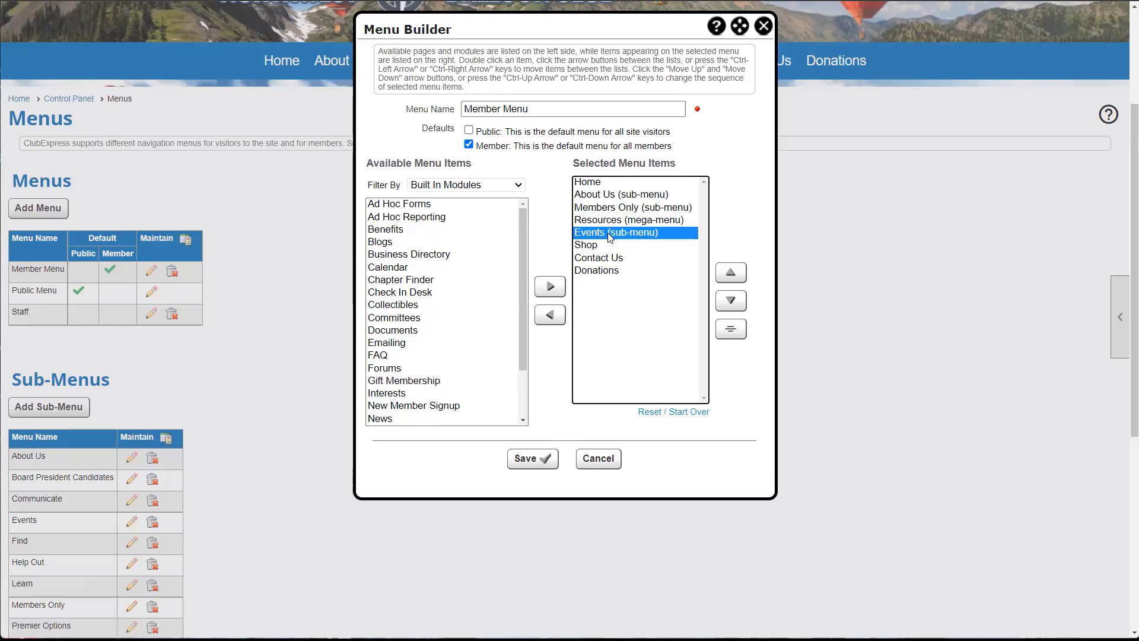
pyautogui.doubleClick(394, 267)
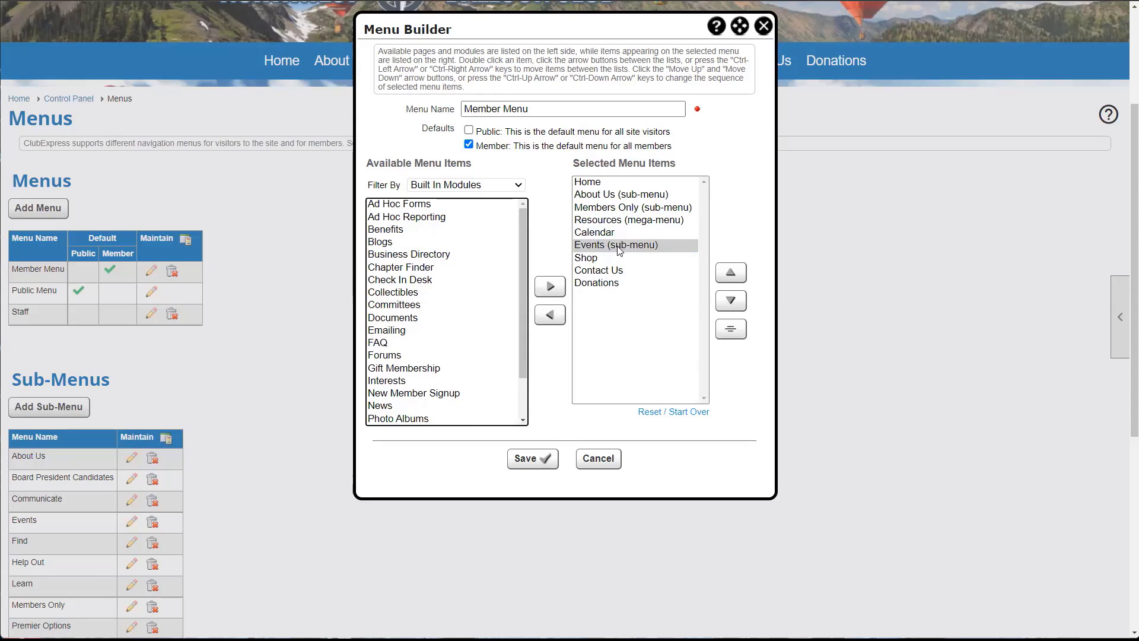
pyautogui.click(595, 235)
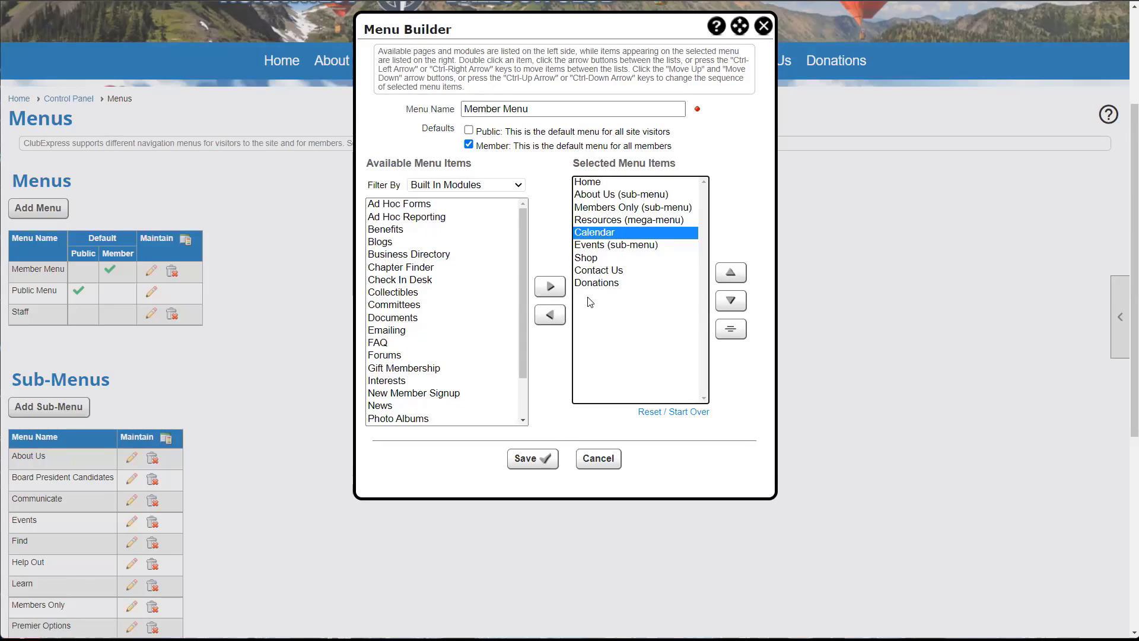
pyautogui.doubleClick(596, 235)
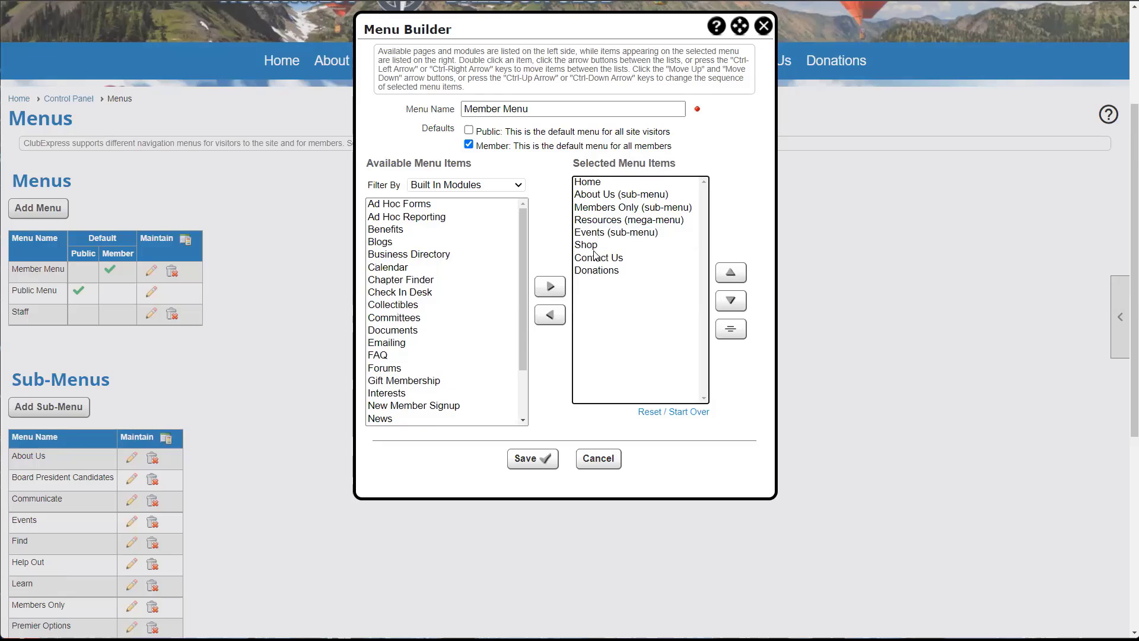
# - Add Calendar to the end of the Member Menu and move it up to just under Home
pyautogui.click(392, 268)
pyautogui.doubleClick(392, 269)
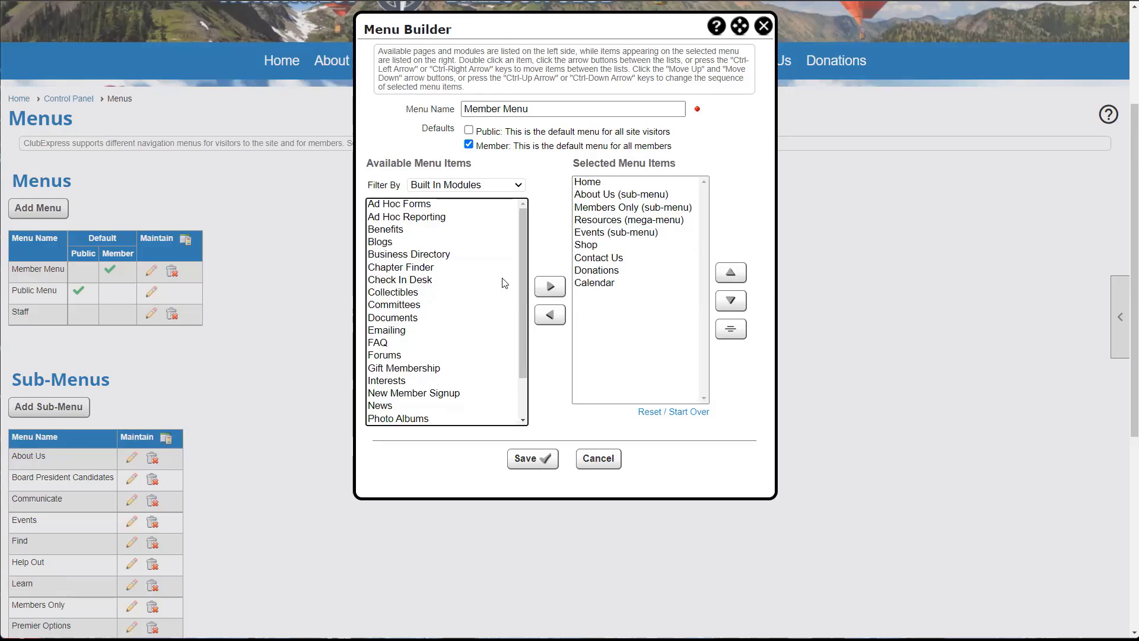
pyautogui.click(594, 284)
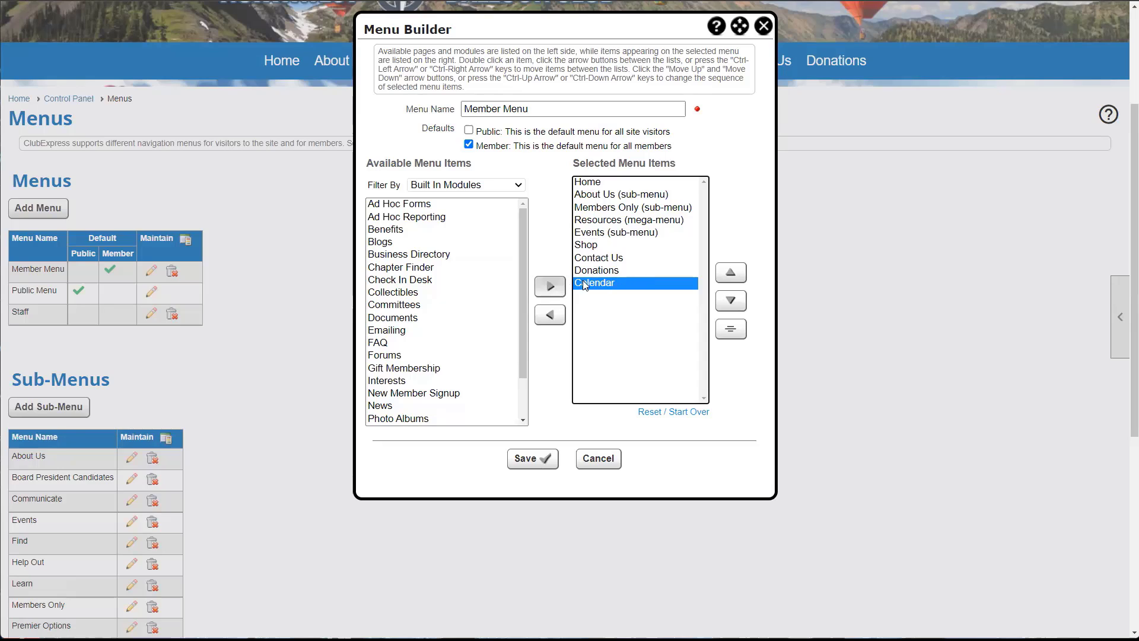
pyautogui.doubleClick(725, 277)
pyautogui.click(725, 278)
pyautogui.click(726, 277)
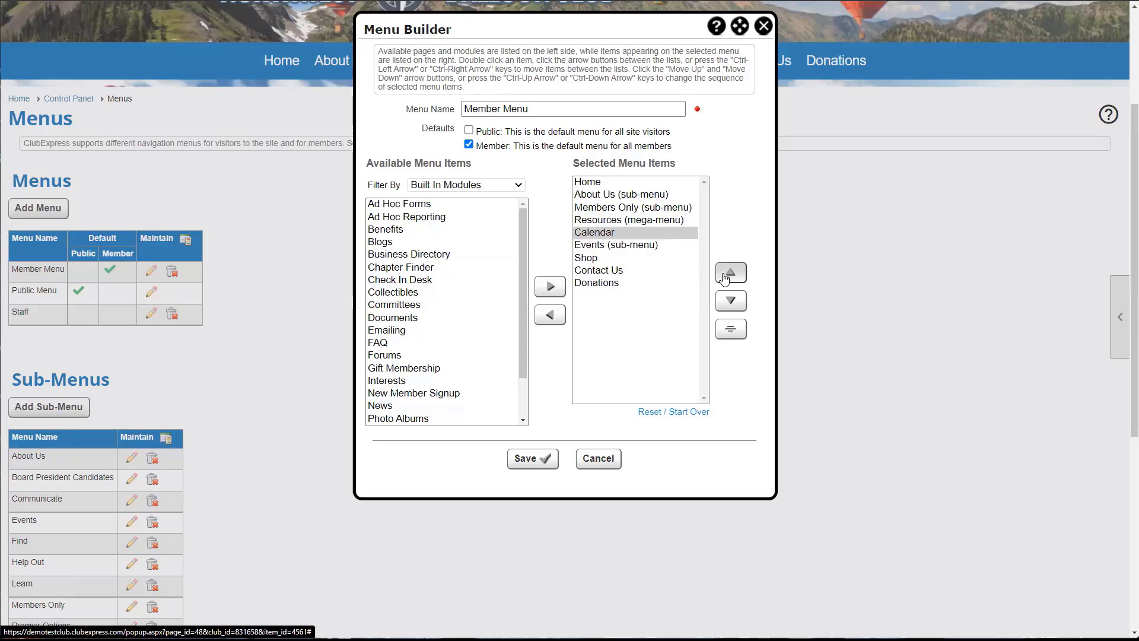
pyautogui.click(726, 278)
pyautogui.click(726, 277)
pyautogui.click(727, 307)
pyautogui.click(727, 307)
pyautogui.click(727, 307)
pyautogui.click(729, 276)
pyautogui.click(729, 276)
pyautogui.click(729, 277)
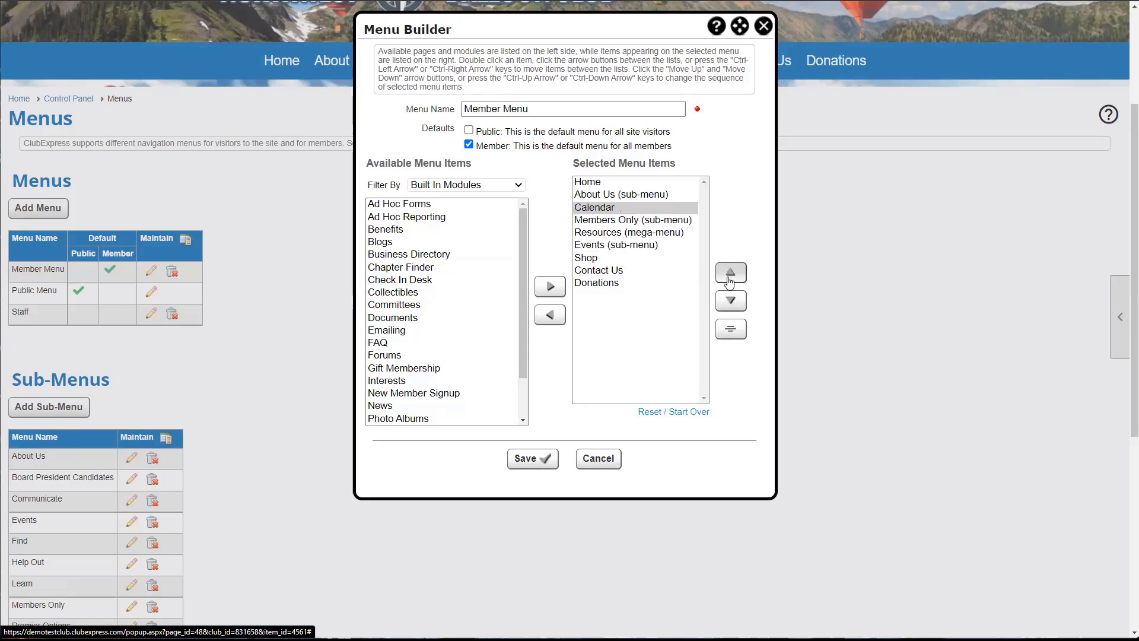
pyautogui.click(729, 276)
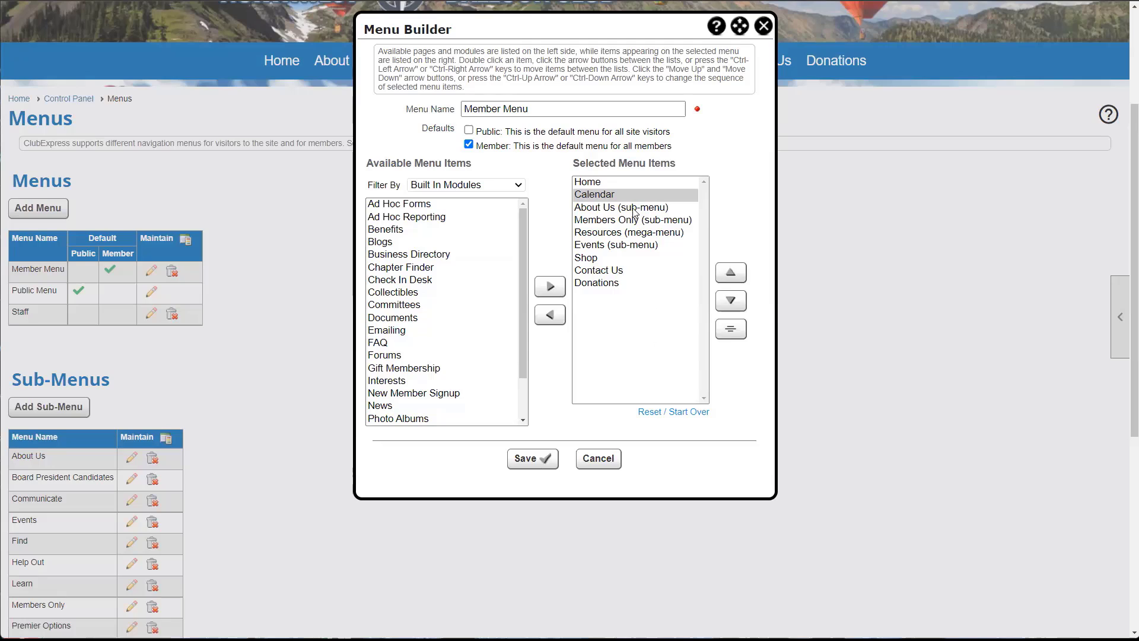
pyautogui.click(731, 301)
pyautogui.click(732, 272)
# - Save the menu with Calendar, check the nav bar, then remove Calendar and save again
pyautogui.click(526, 458)
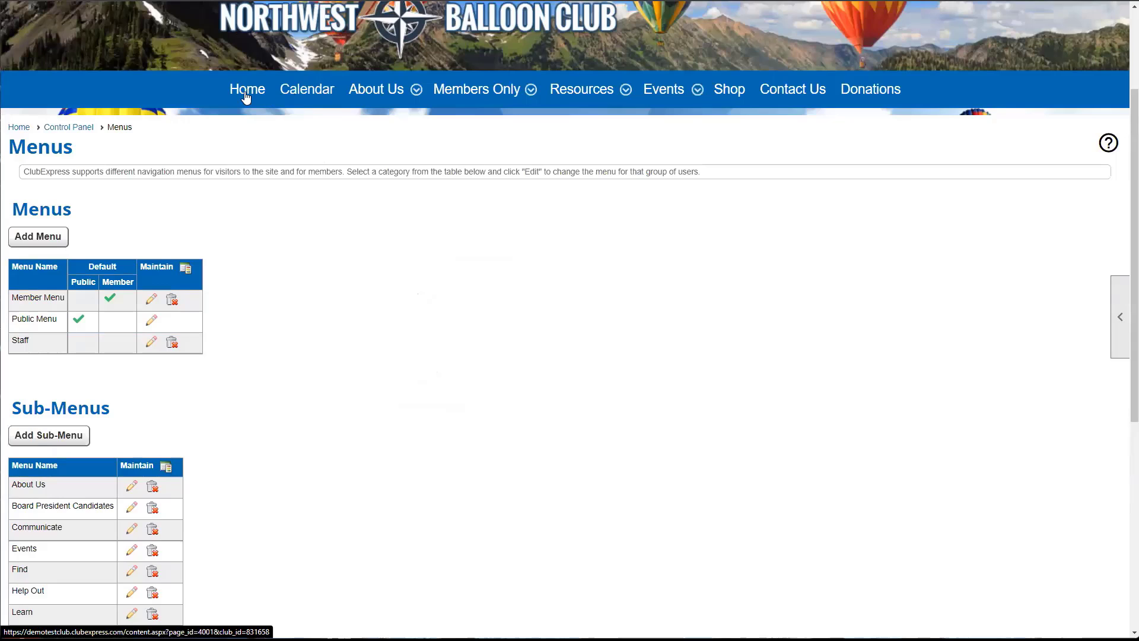
pyautogui.moveTo(368, 91)
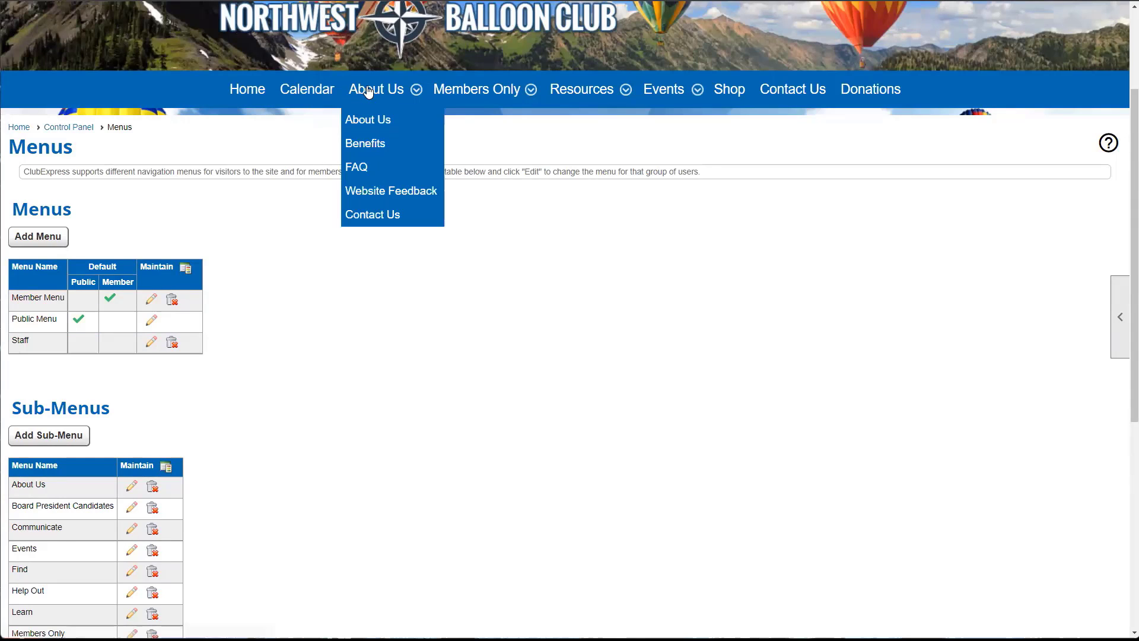
pyautogui.click(151, 298)
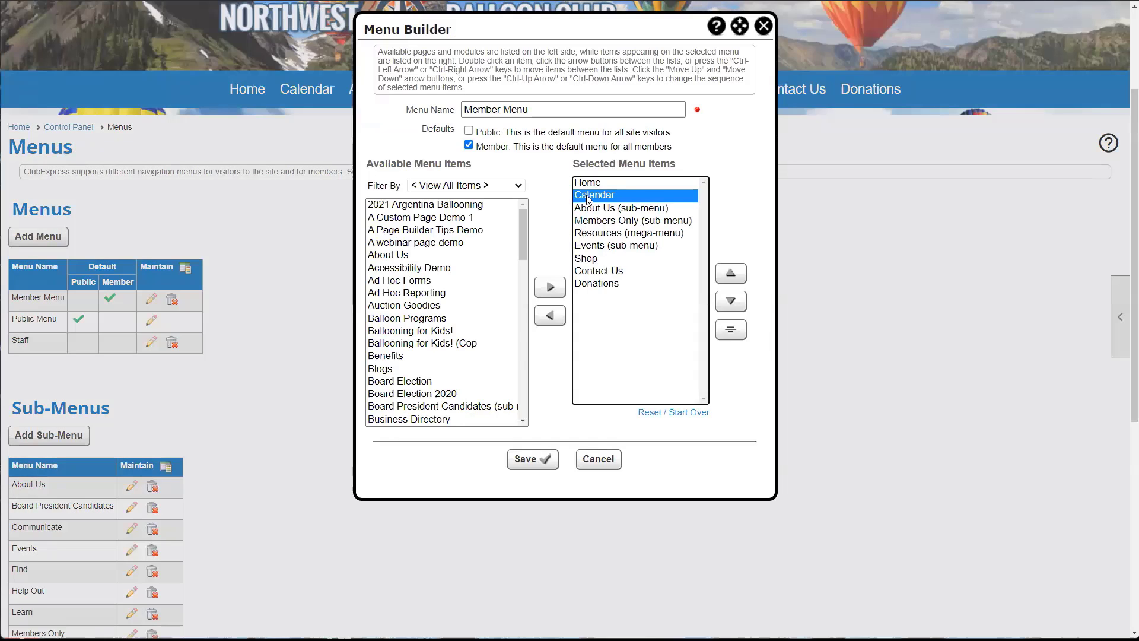
pyautogui.doubleClick(587, 197)
pyautogui.click(534, 459)
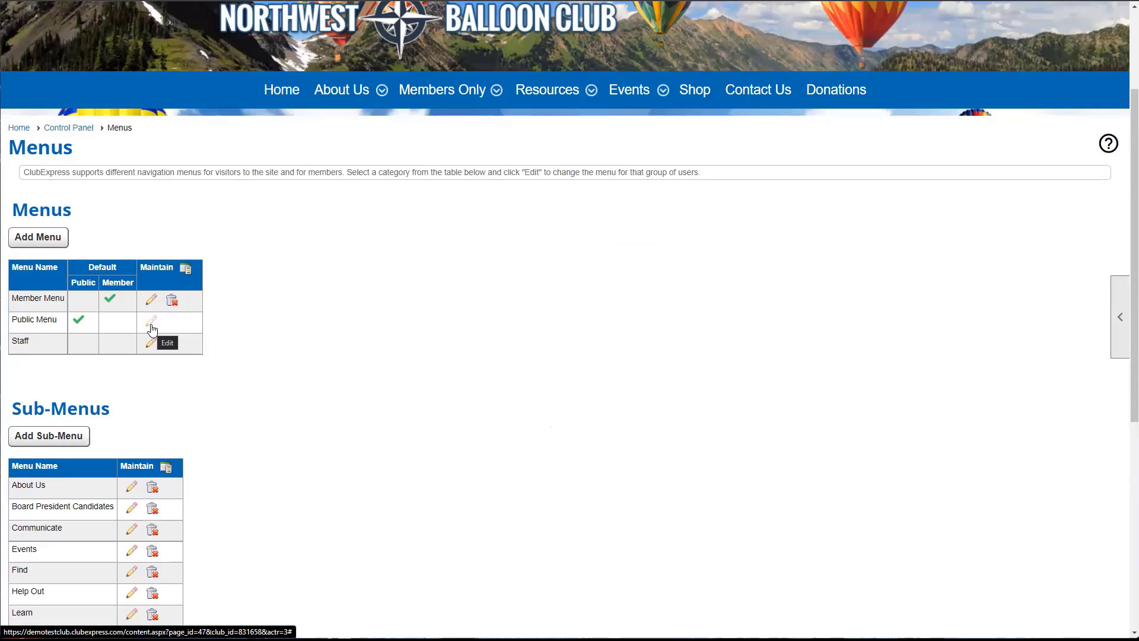
# - Reopen the Member Menu and filter its available items to Custom Pages
pyautogui.click(152, 302)
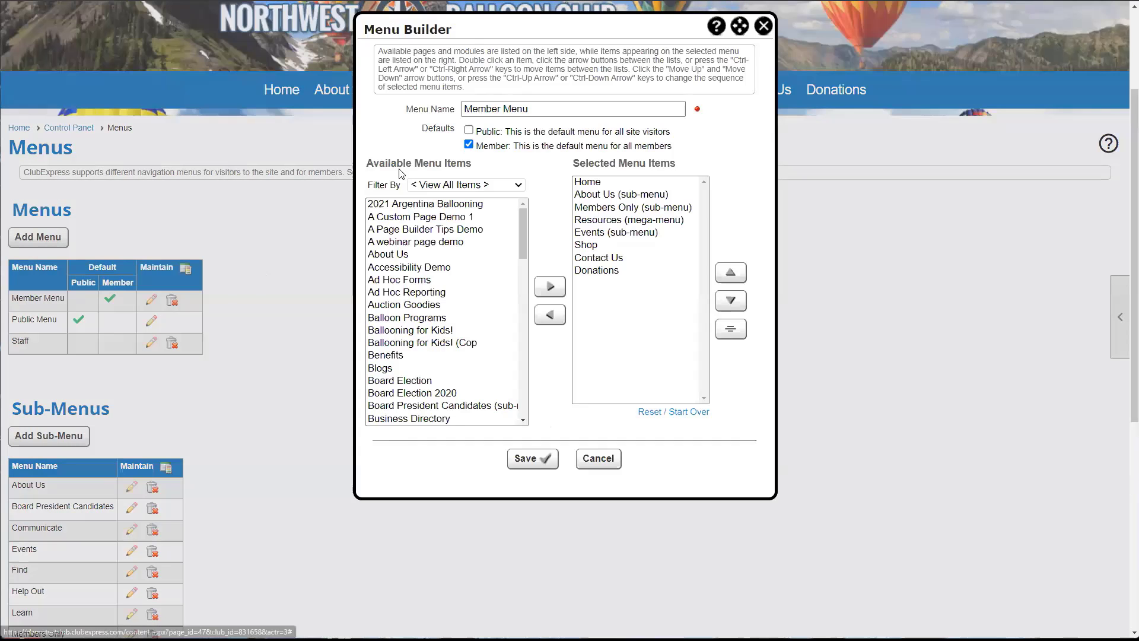
pyautogui.click(461, 186)
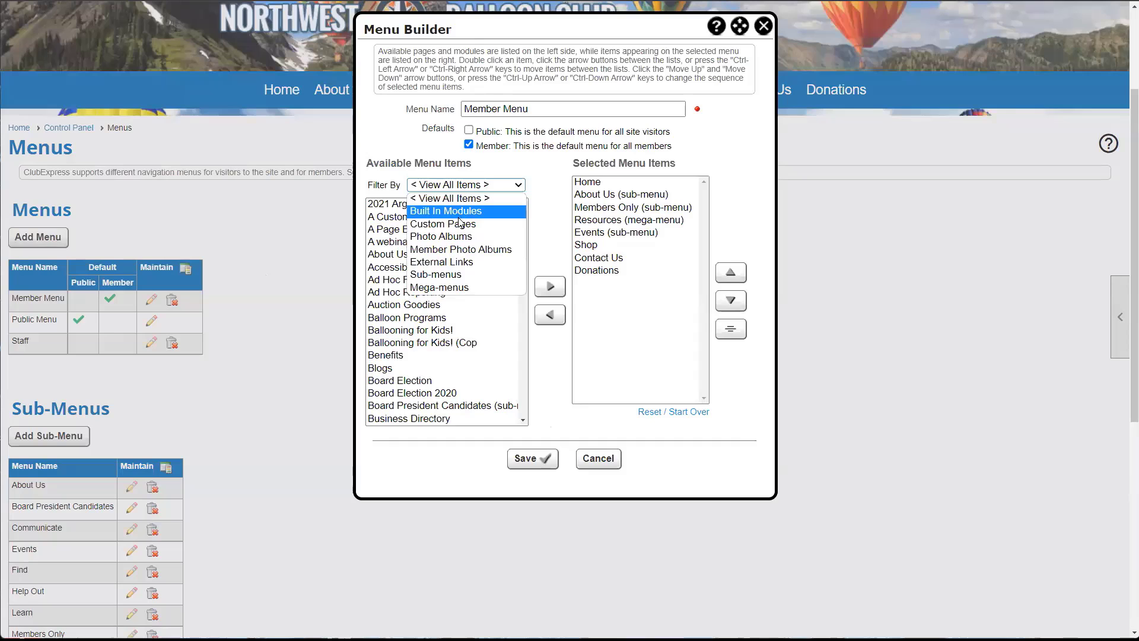
pyautogui.click(457, 224)
pyautogui.scroll(-3, 465, 237)
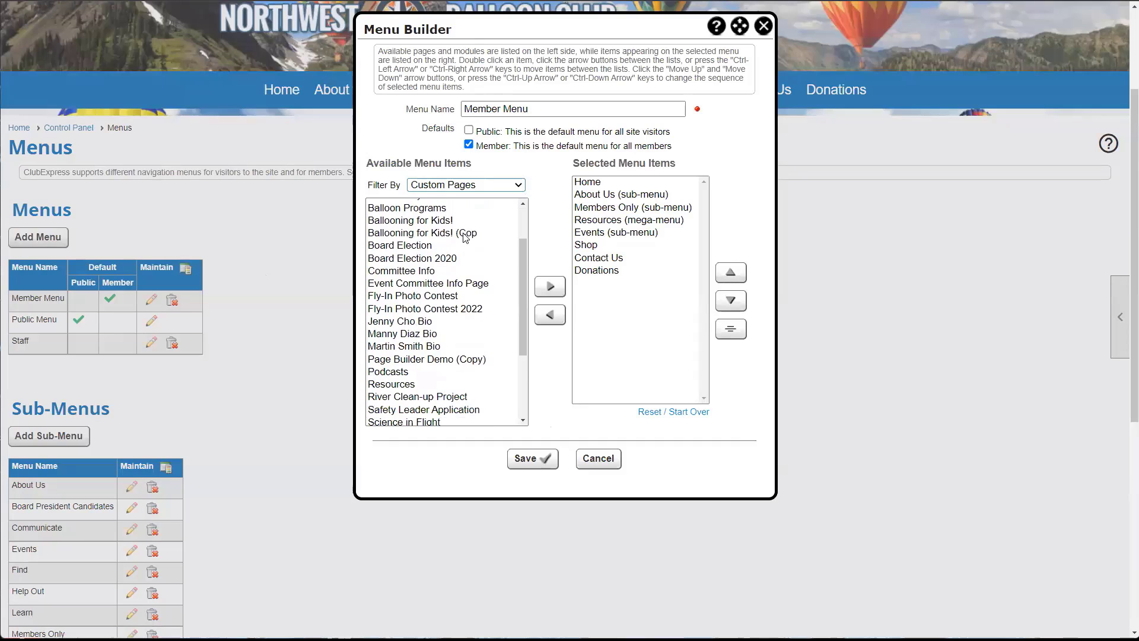
pyautogui.scroll(-2, 464, 237)
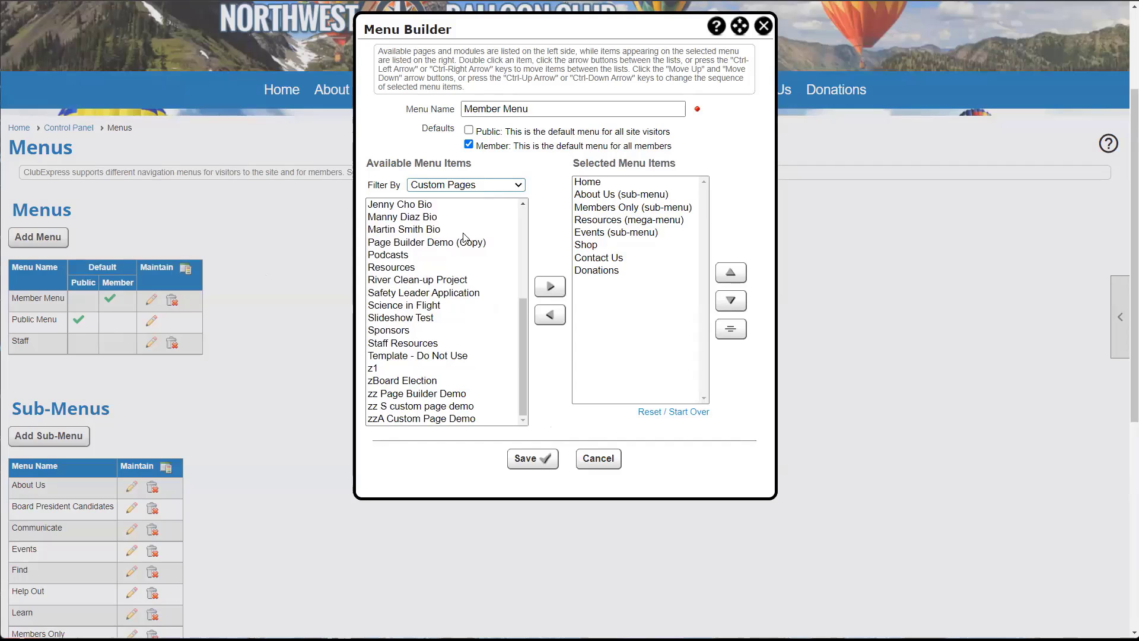
pyautogui.scroll(3, 469, 271)
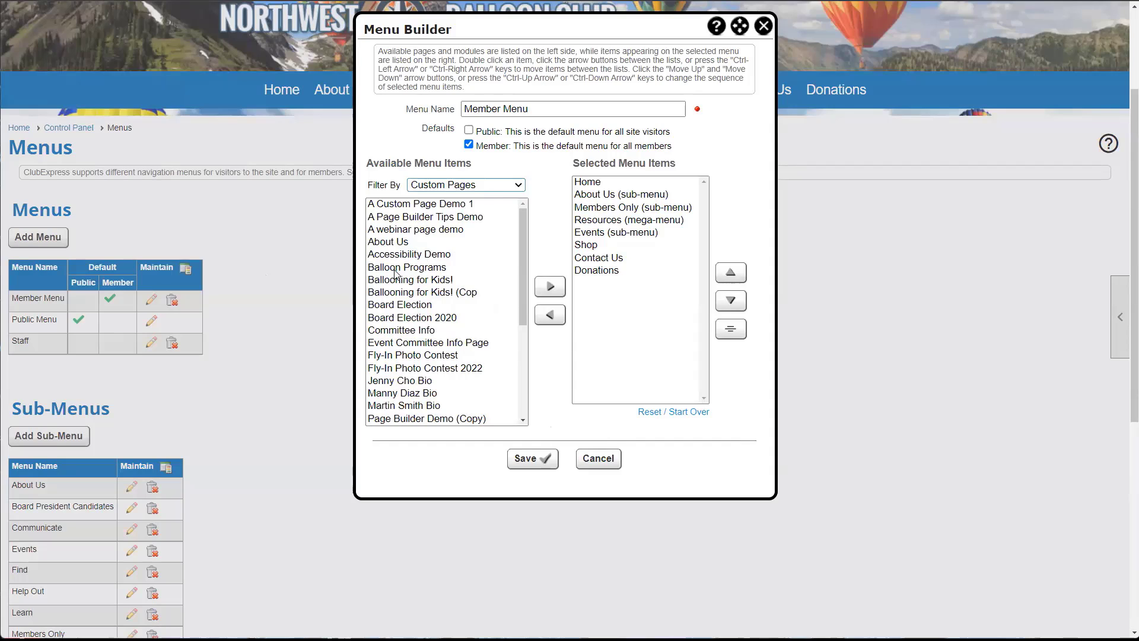
pyautogui.scroll(-3, 404, 270)
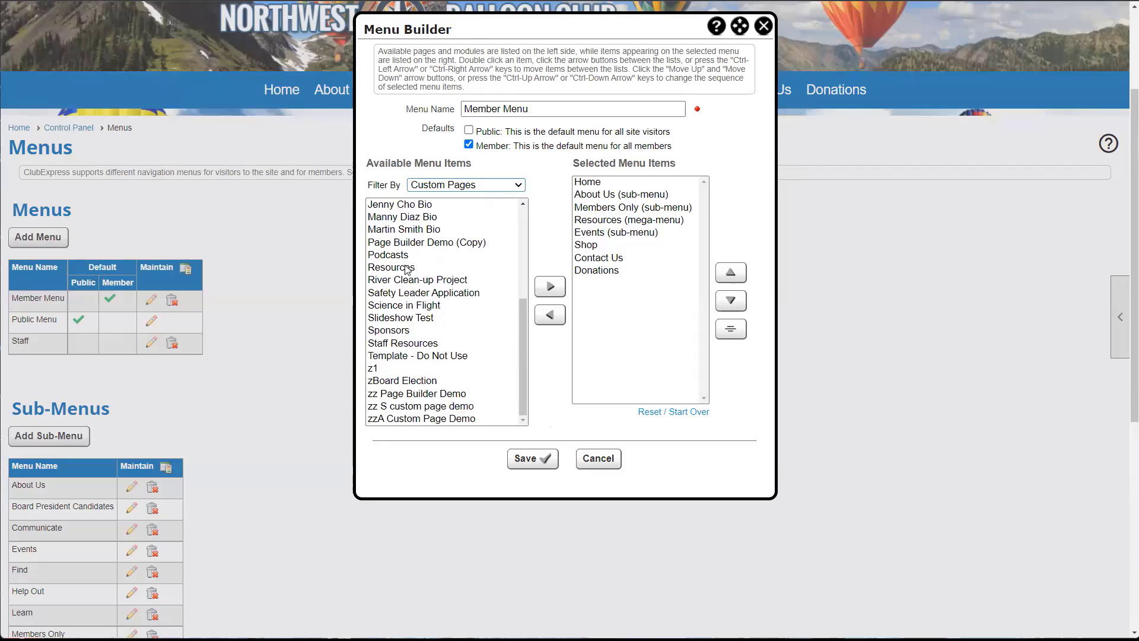
# - Add Staff Resources, move it to the top of the menu, then take it back out
pyautogui.click(439, 344)
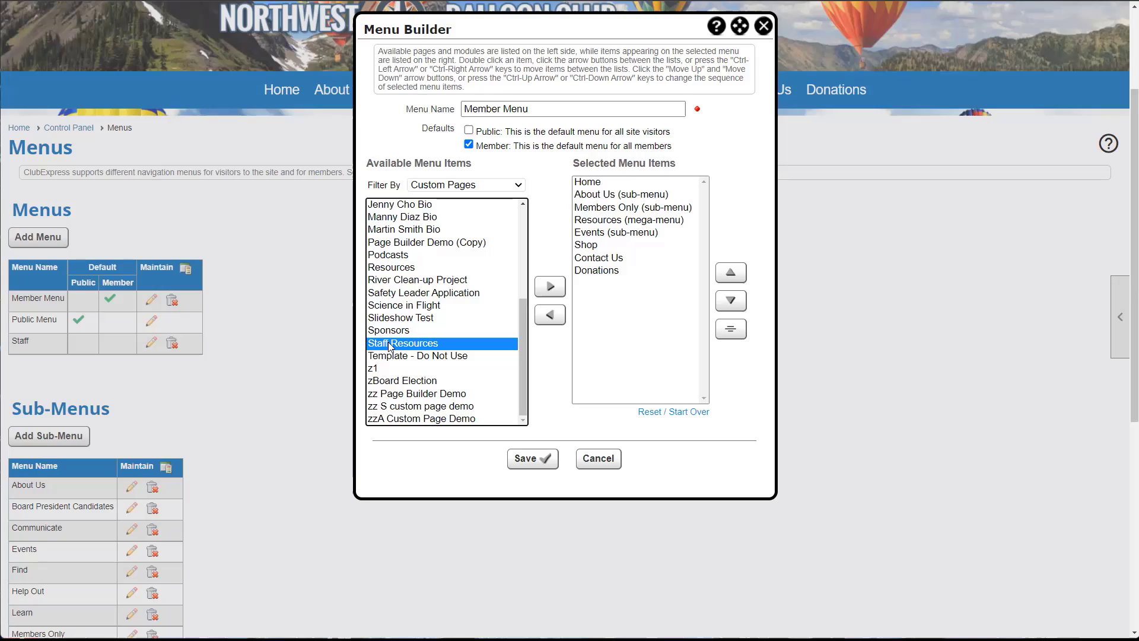
pyautogui.doubleClick(457, 345)
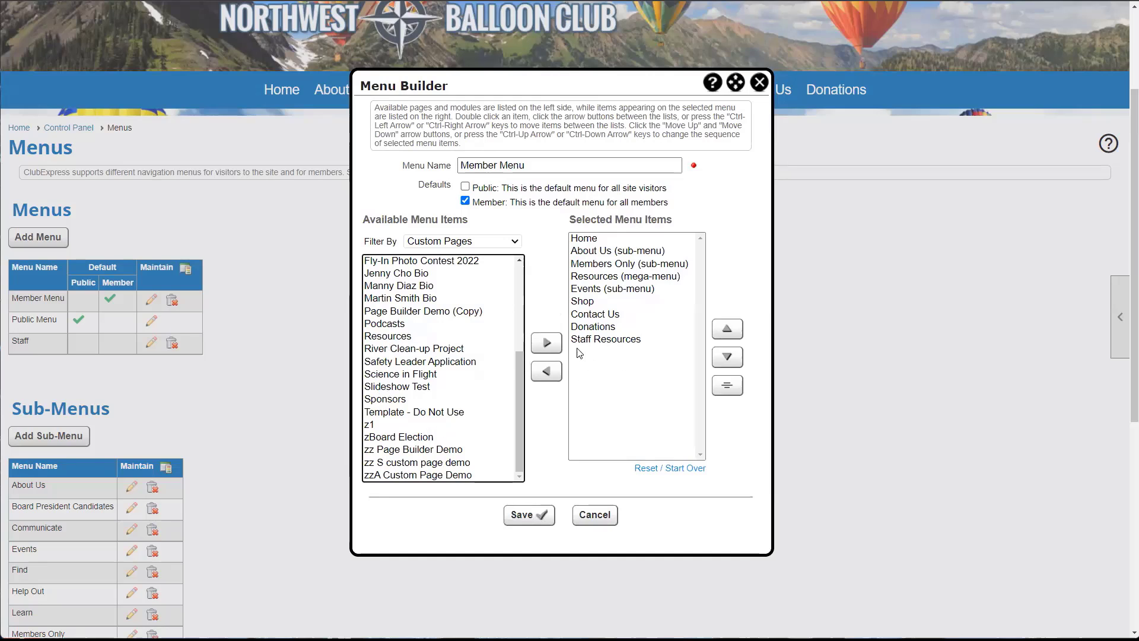
pyautogui.click(604, 341)
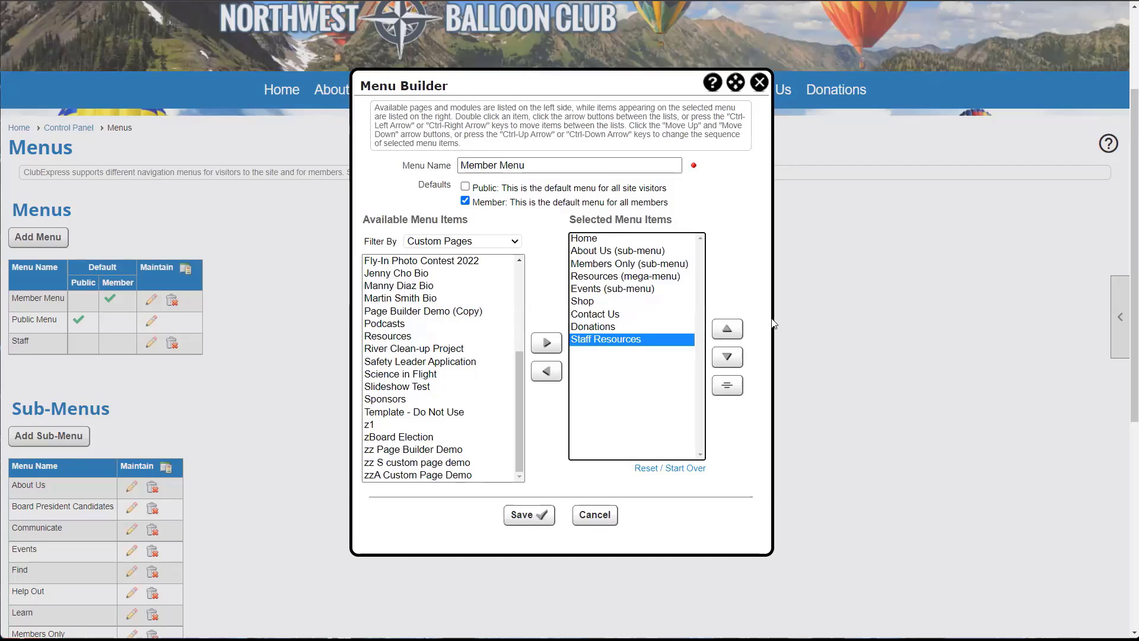
pyautogui.click(728, 329)
pyautogui.click(728, 331)
pyautogui.click(728, 331)
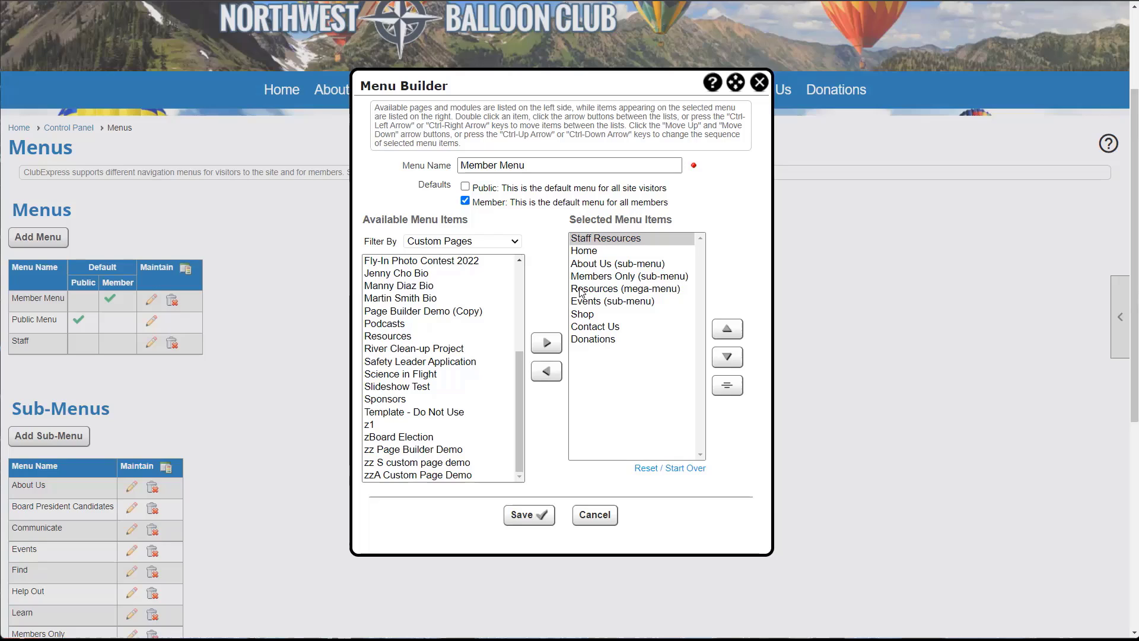
pyautogui.click(547, 371)
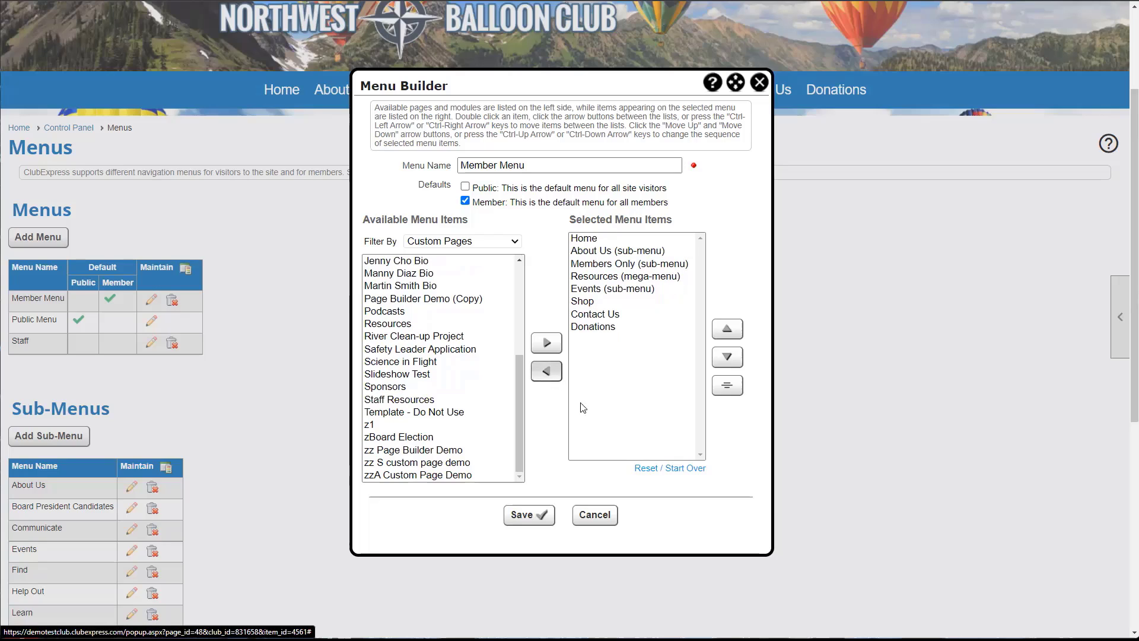
pyautogui.click(525, 515)
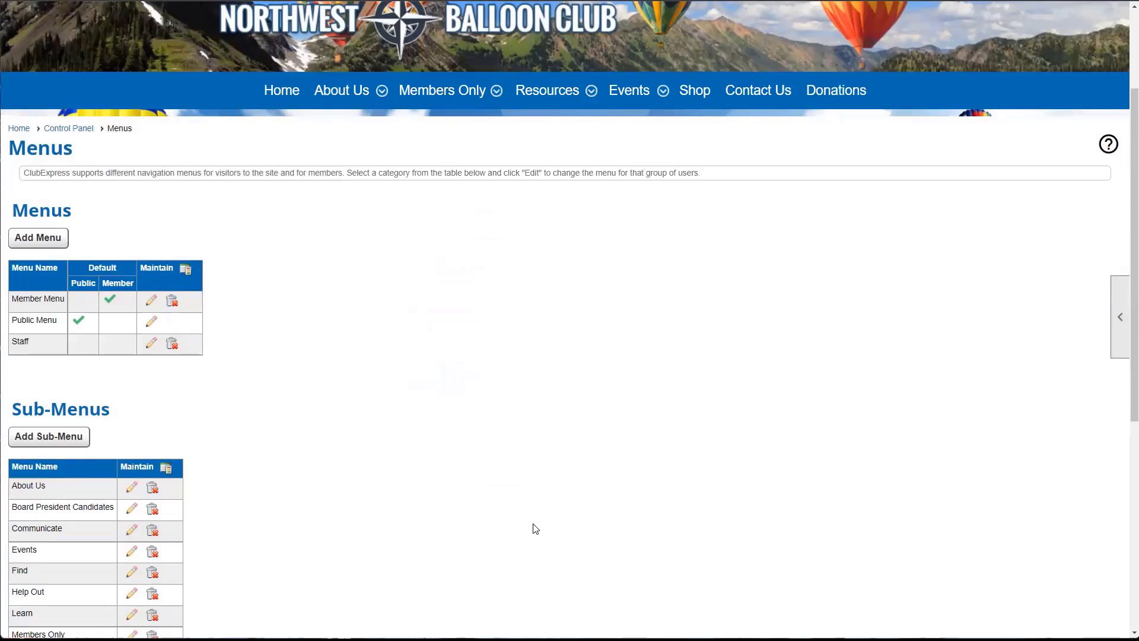
pyautogui.scroll(-2, 536, 529)
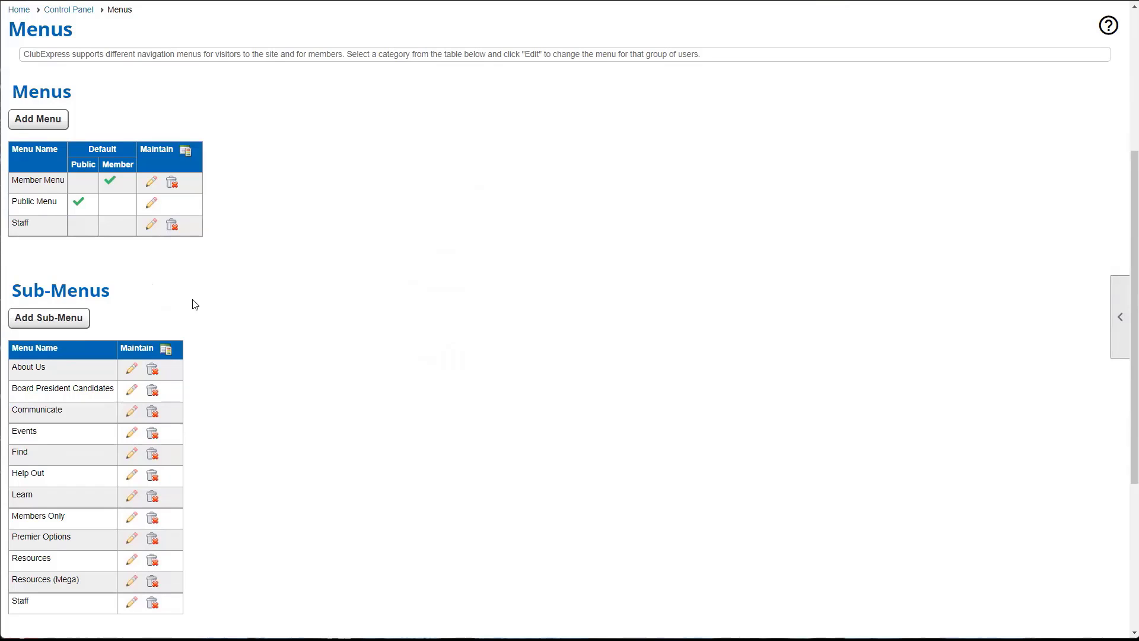
pyautogui.scroll(-3, 195, 305)
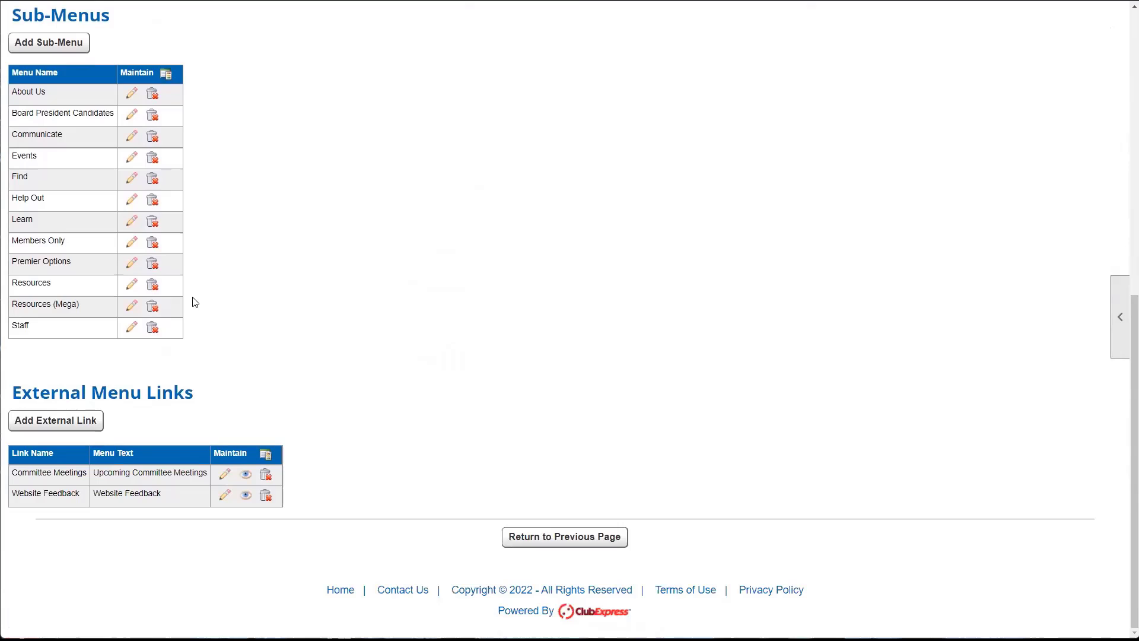
pyautogui.moveTo(16, 393); pyautogui.dragTo(202, 402)
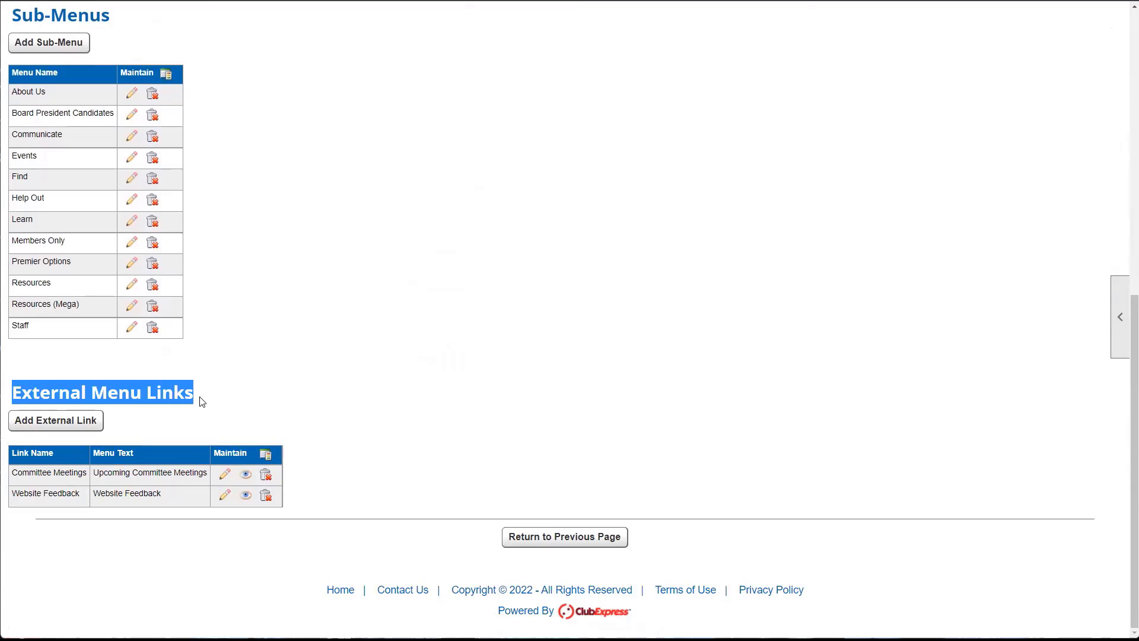
pyautogui.click(201, 402)
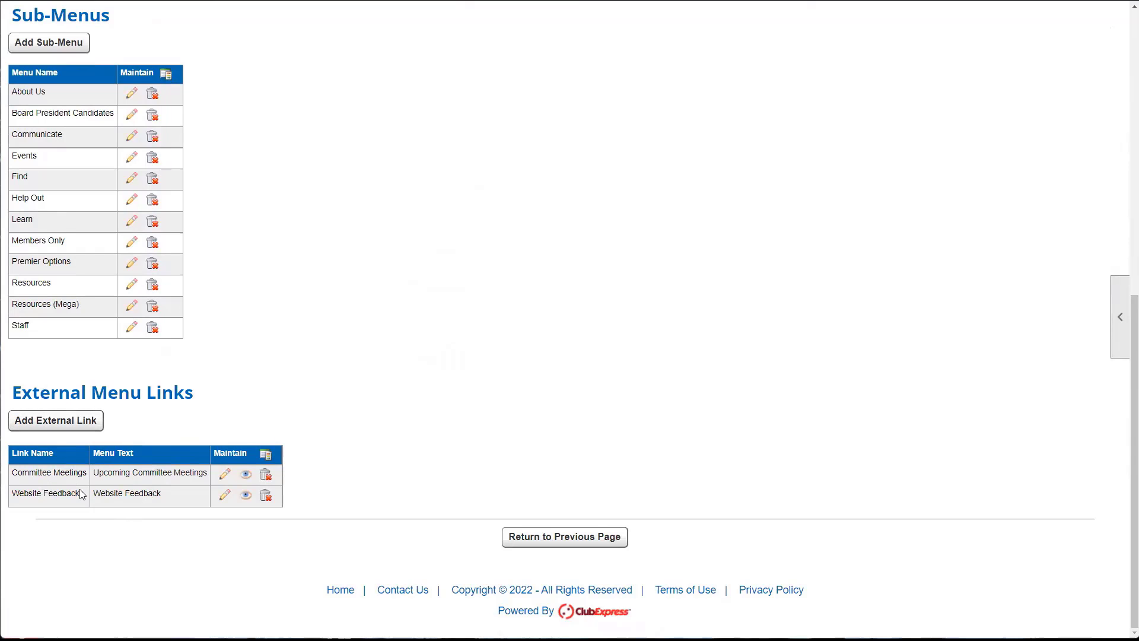
# - Start a new external link with name and menu text Google
pyautogui.click(63, 425)
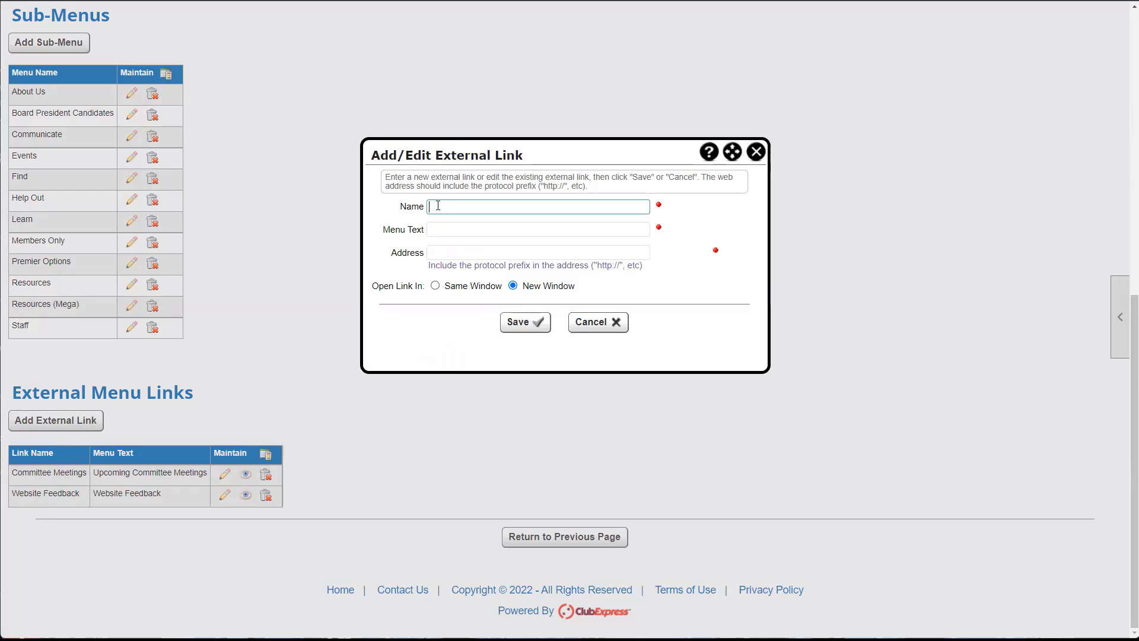
pyautogui.click(440, 229)
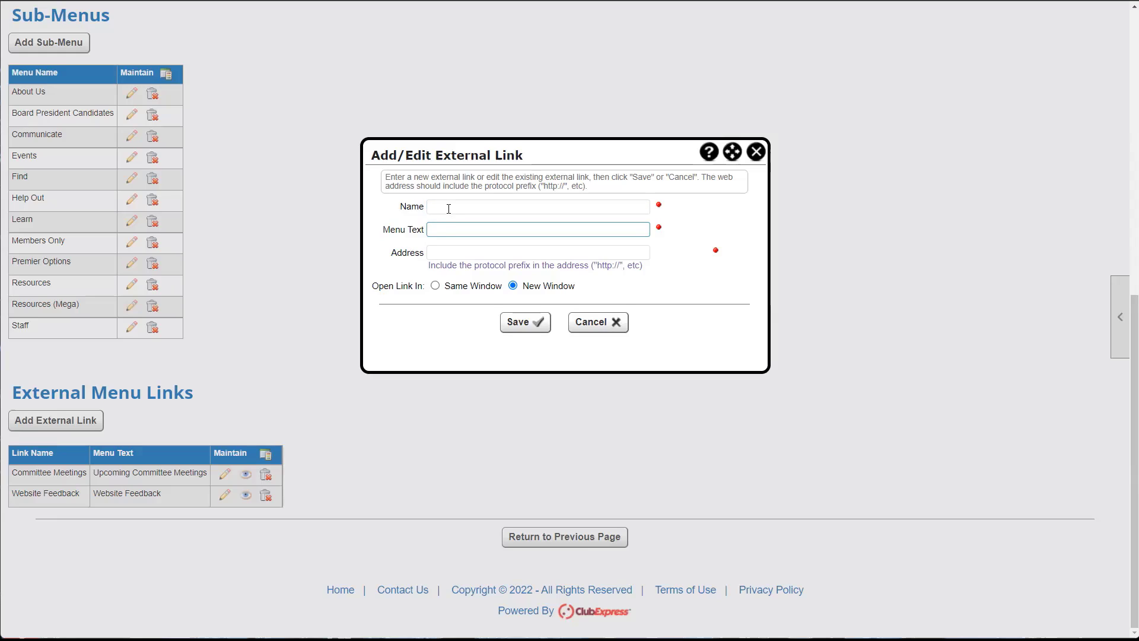
pyautogui.click(449, 209)
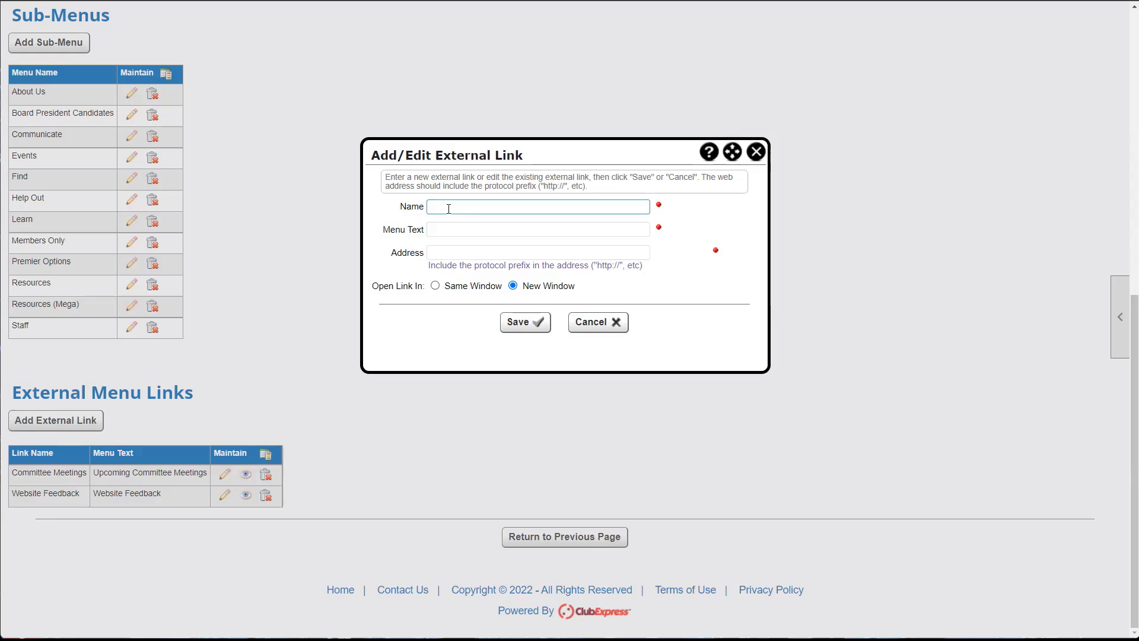
pyautogui.write('Google')
pyautogui.click(462, 224)
pyautogui.write('G')
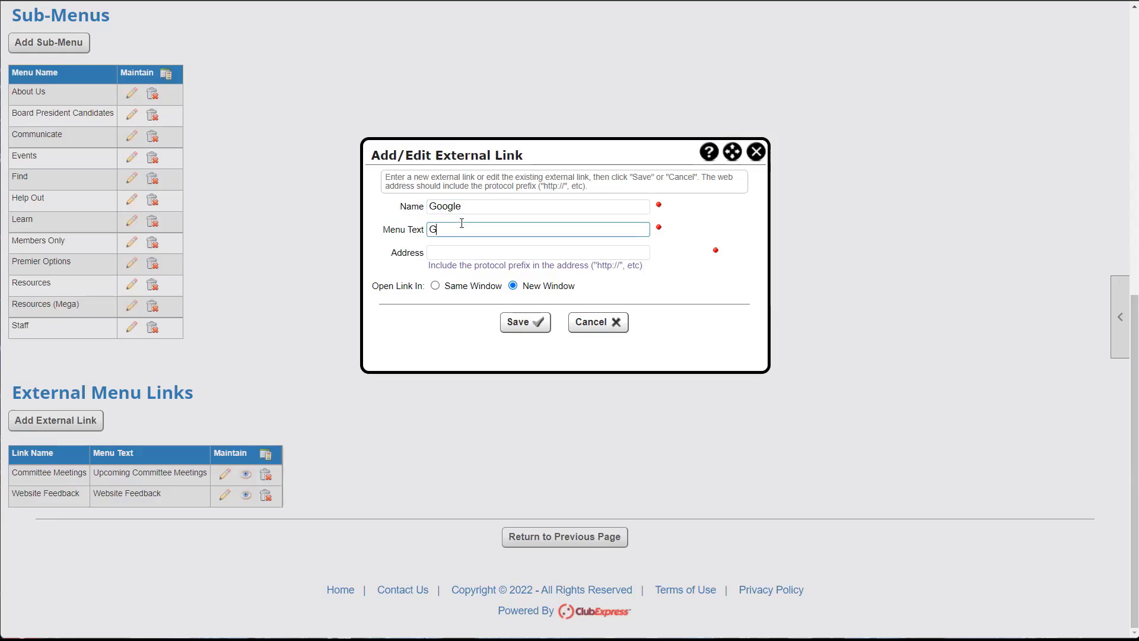
pyautogui.write('oogle')
pyautogui.click(450, 258)
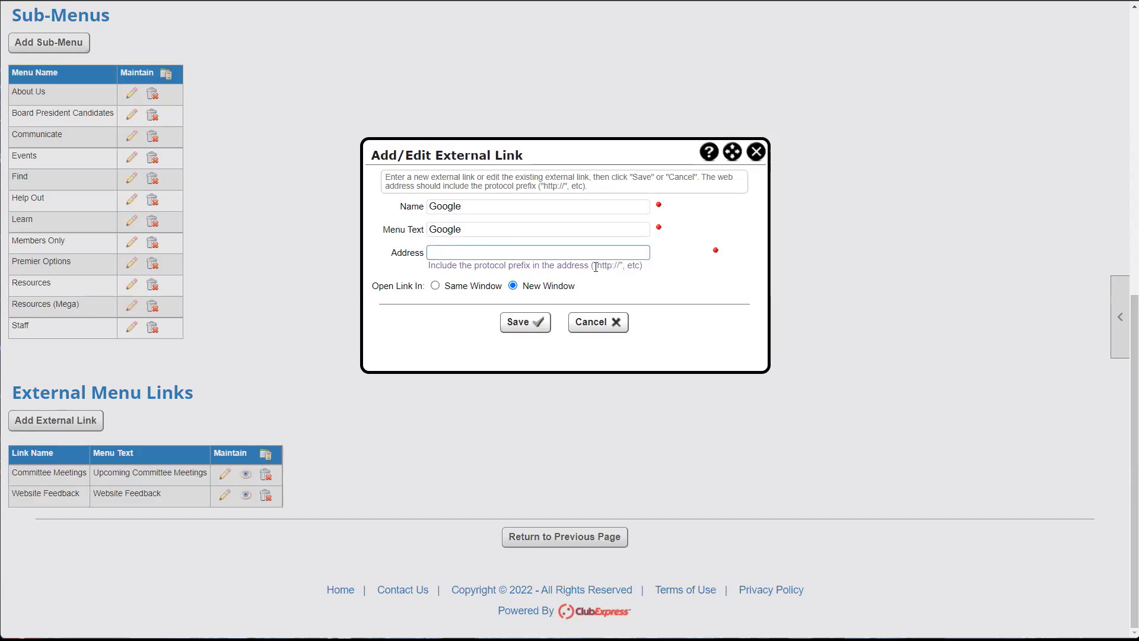
pyautogui.moveTo(595, 265); pyautogui.dragTo(621, 266)
pyautogui.hotkey('ctrl', 'c')
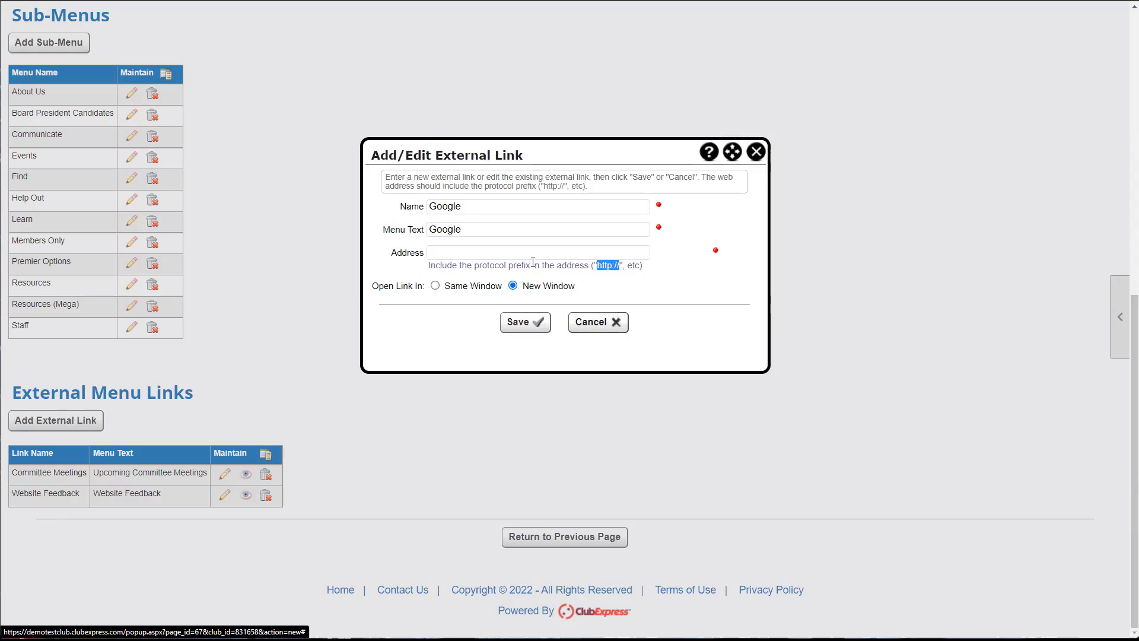
pyautogui.click(452, 255)
pyautogui.hotkey('ctrl', 'v')
pyautogui.click(445, 254)
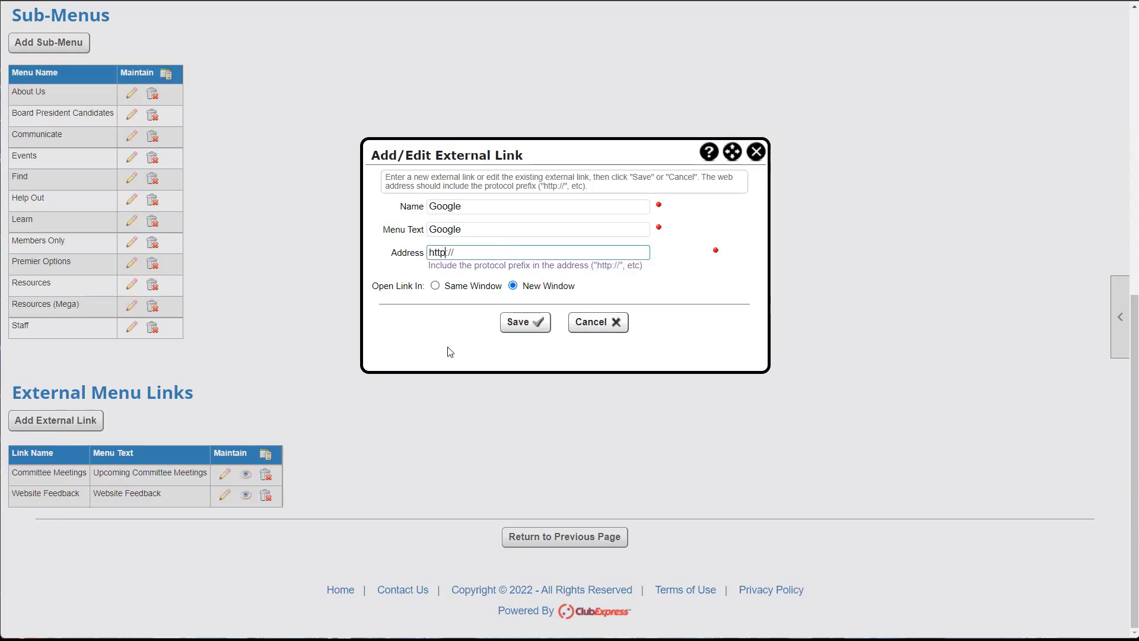
pyautogui.write('s')
pyautogui.write('google.com')
pyautogui.click(473, 291)
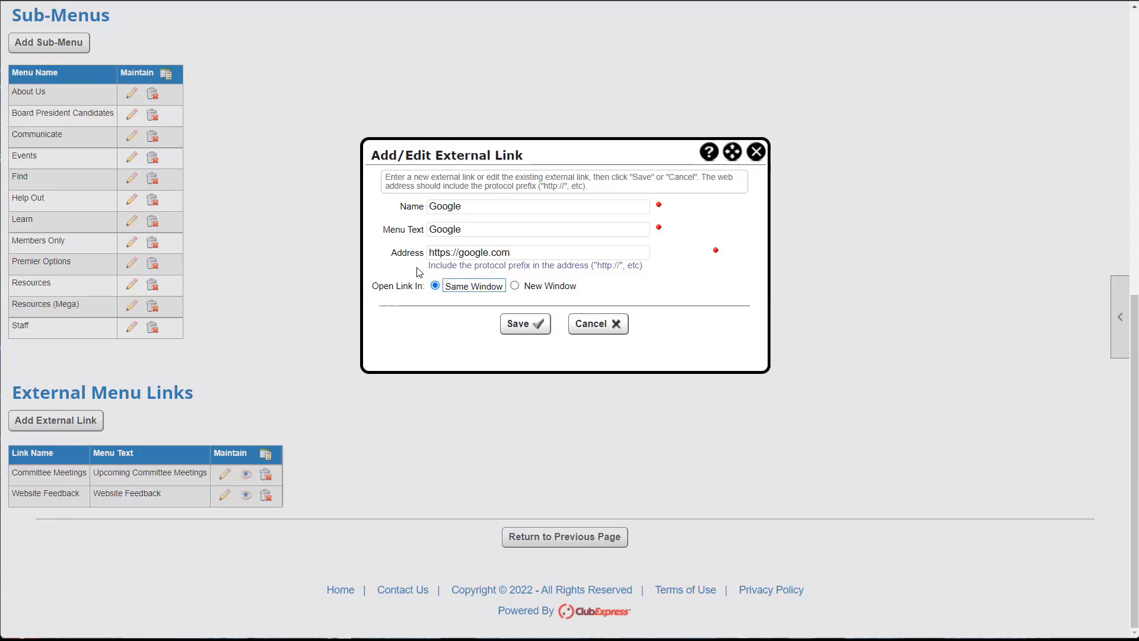
pyautogui.click(531, 289)
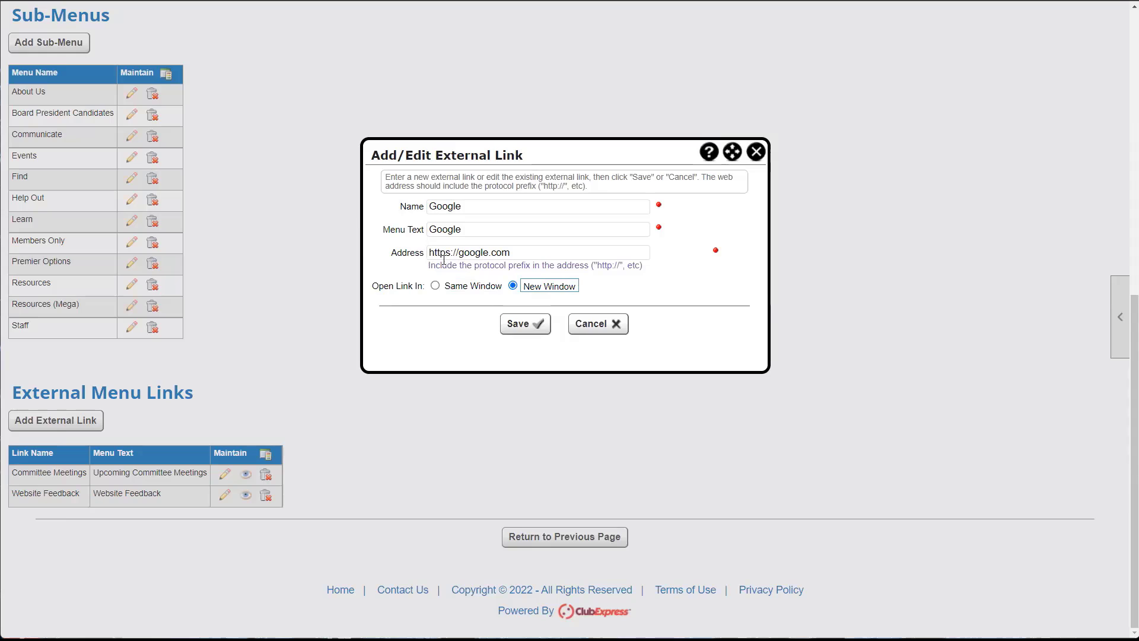
pyautogui.click(520, 323)
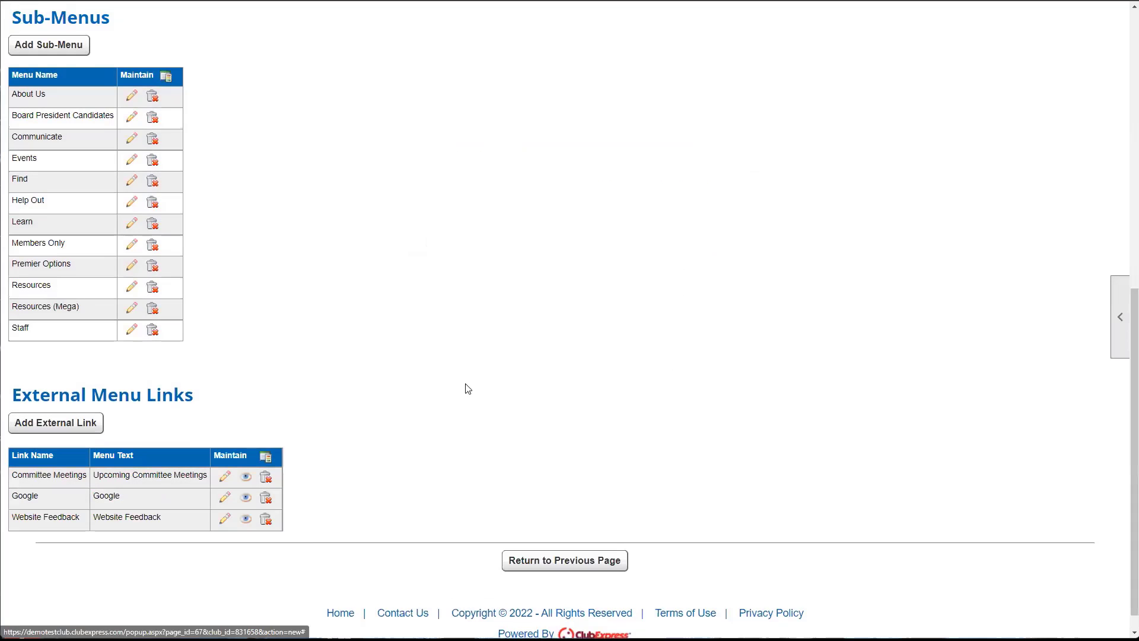
# - Filter the Member Menu to External Links, add Google at the end, and save
pyautogui.scroll(-1, 290, 445)
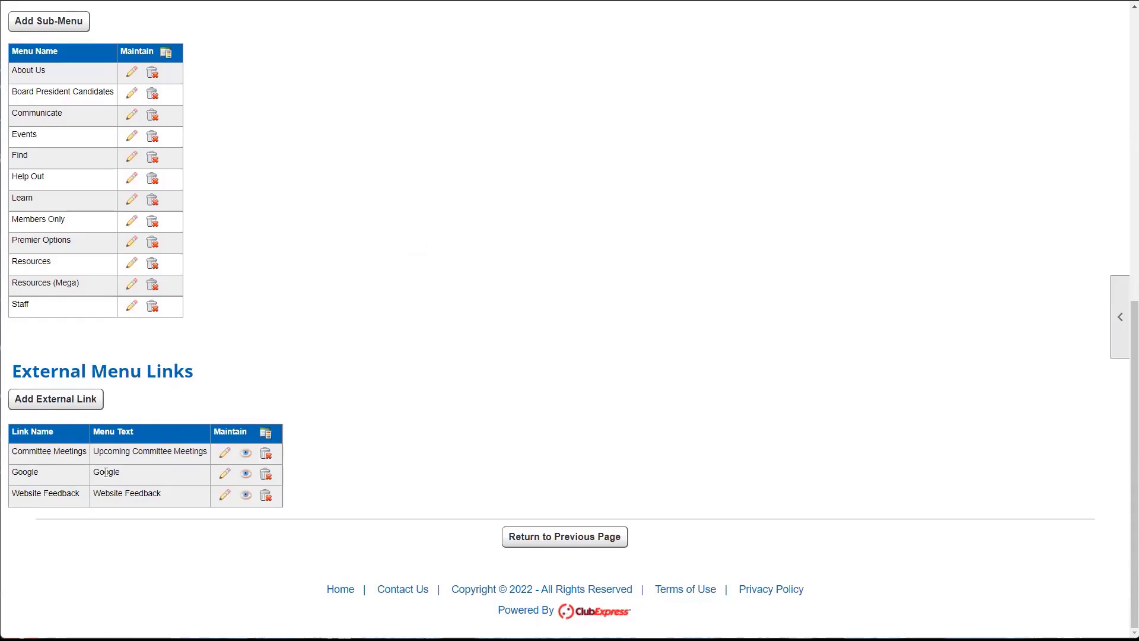
pyautogui.scroll(3, 155, 504)
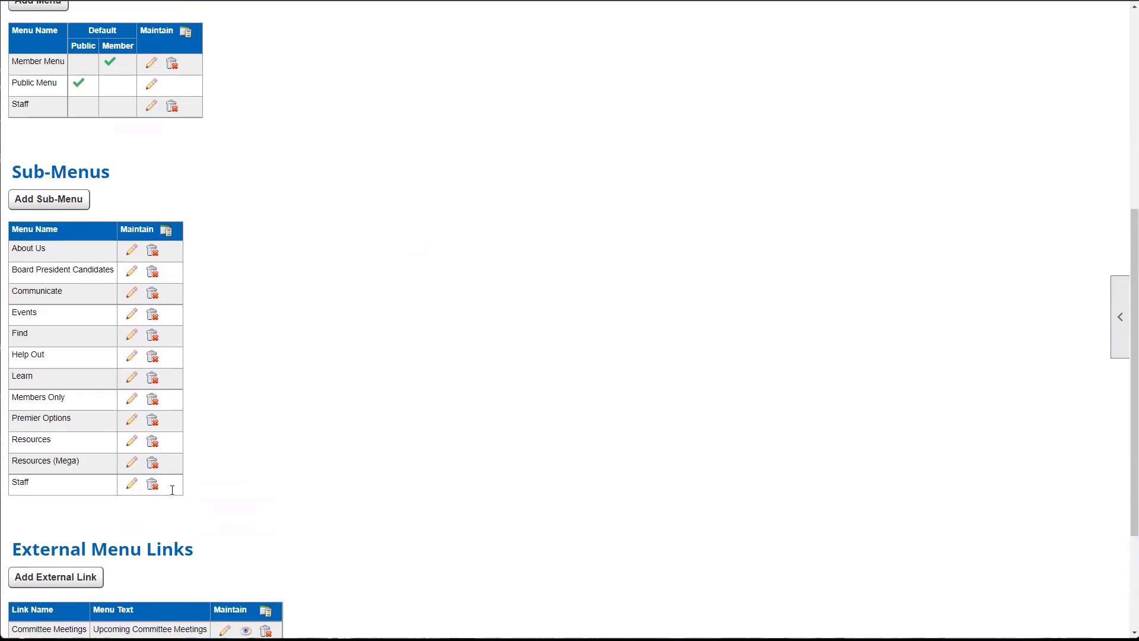
pyautogui.scroll(3, 178, 328)
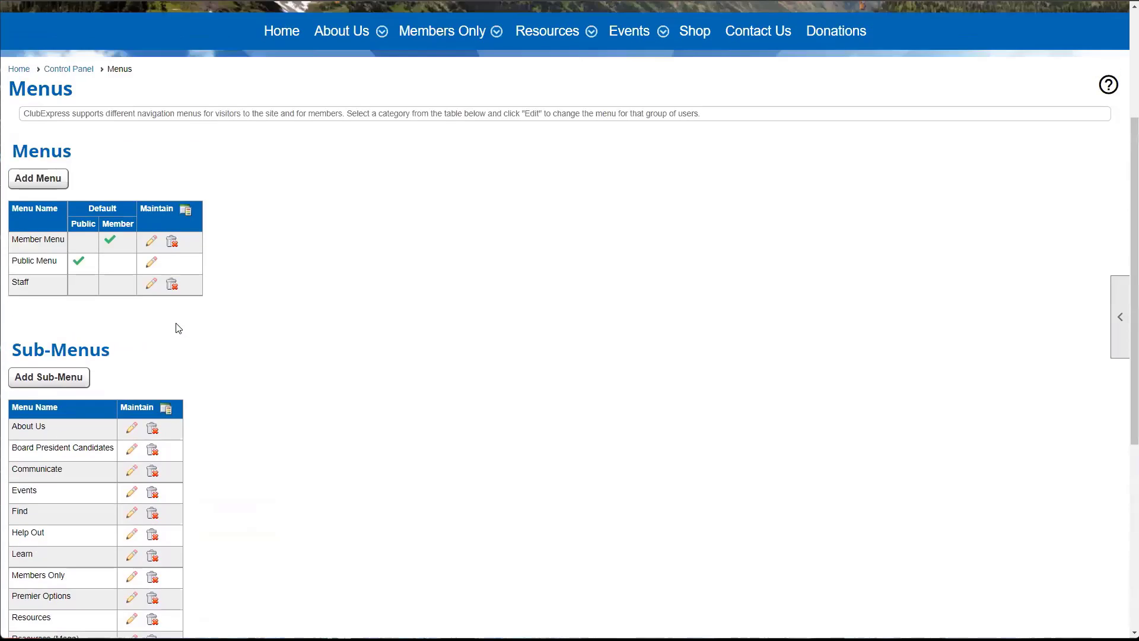
pyautogui.scroll(1, 178, 328)
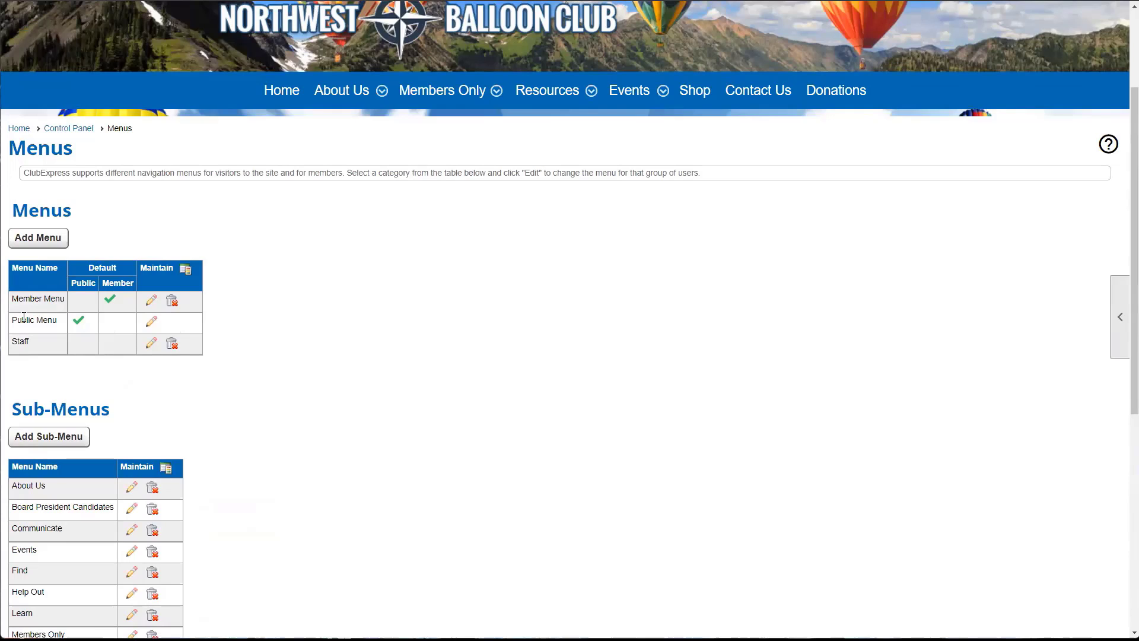
pyautogui.moveTo(14, 300); pyautogui.dragTo(63, 302)
pyautogui.click(151, 300)
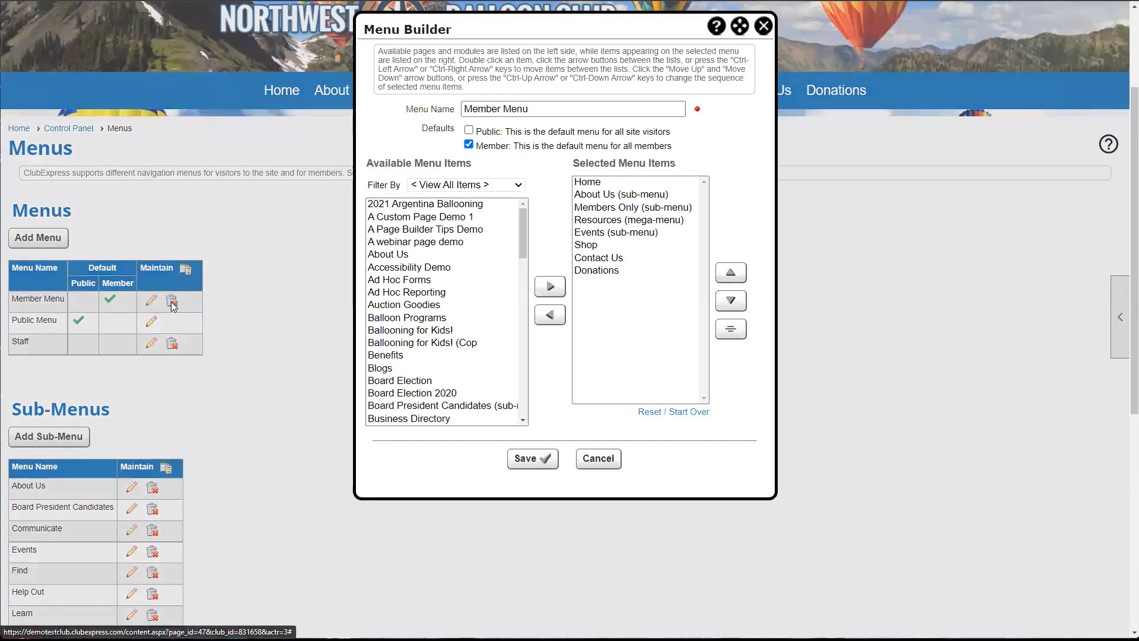
pyautogui.click(441, 185)
pyautogui.click(459, 262)
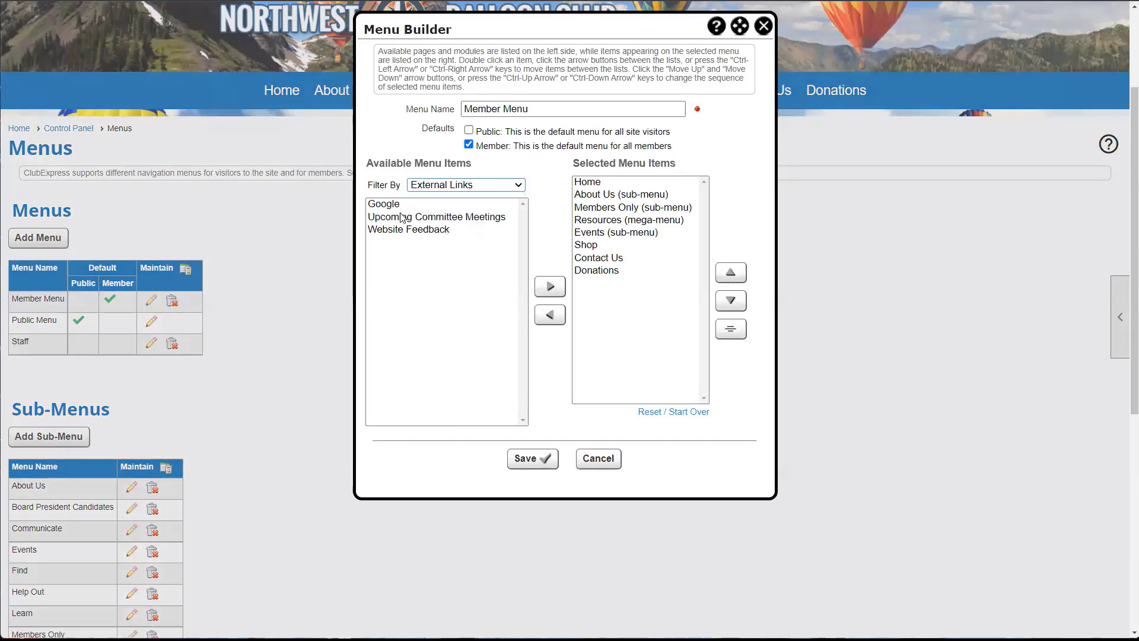
pyautogui.click(401, 205)
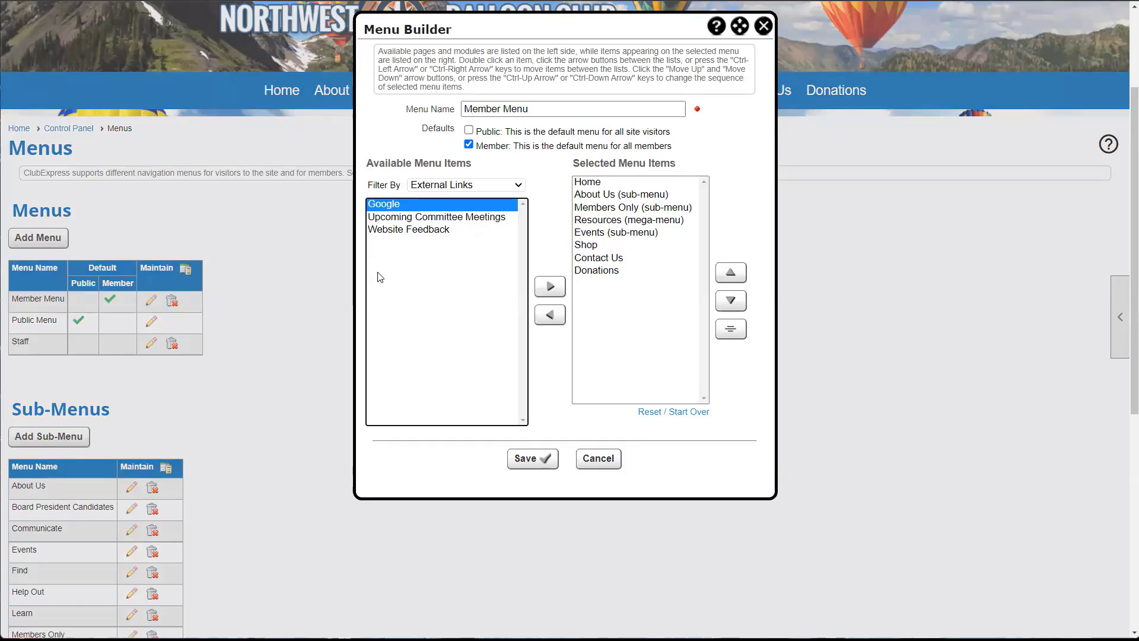
pyautogui.doubleClick(398, 209)
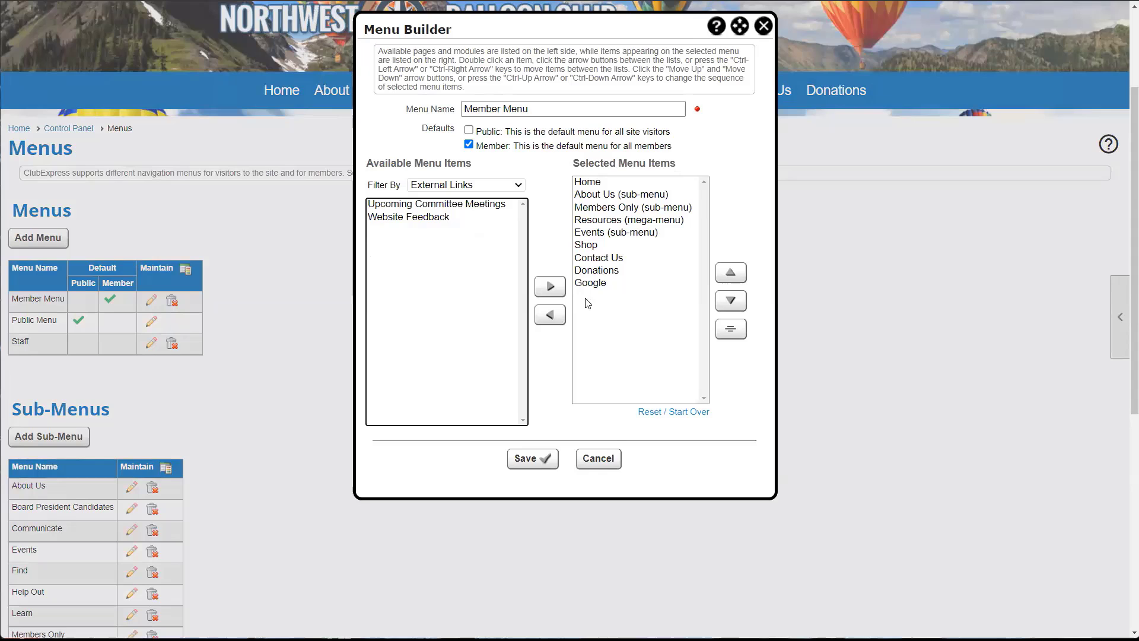
pyautogui.click(543, 463)
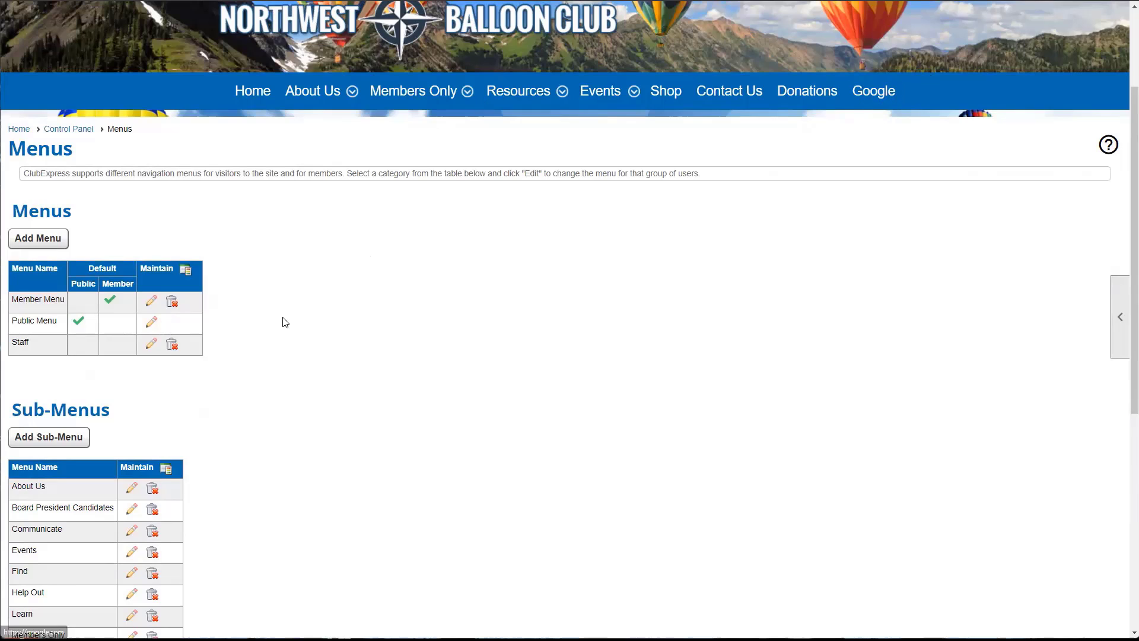
pyautogui.scroll(-2, 283, 321)
pyautogui.scroll(-4, 285, 322)
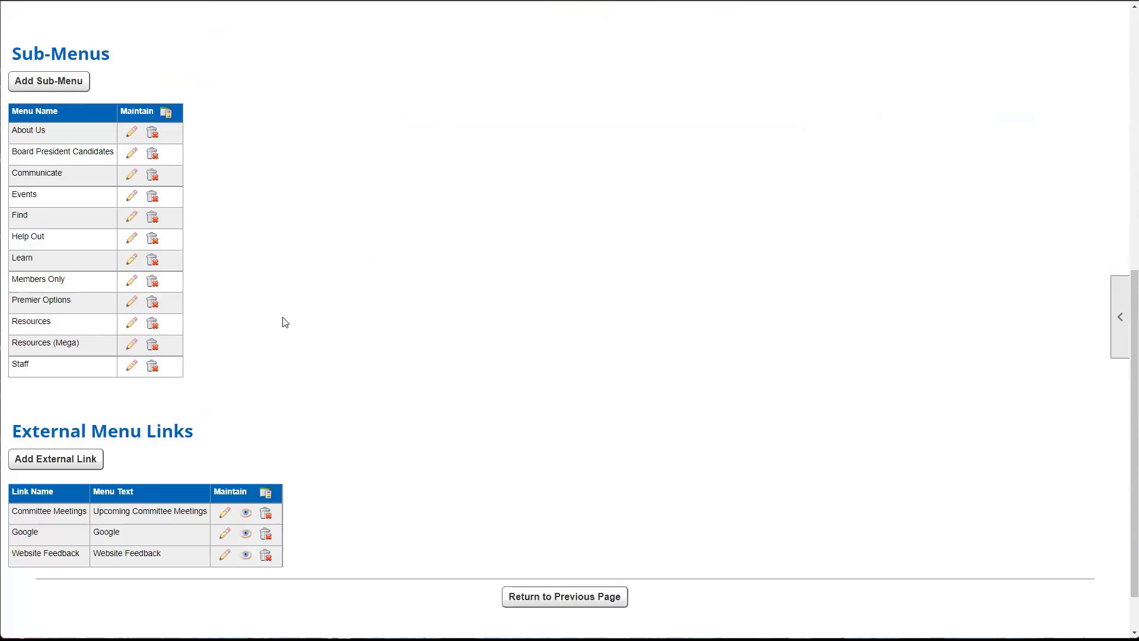
pyautogui.scroll(8, 284, 322)
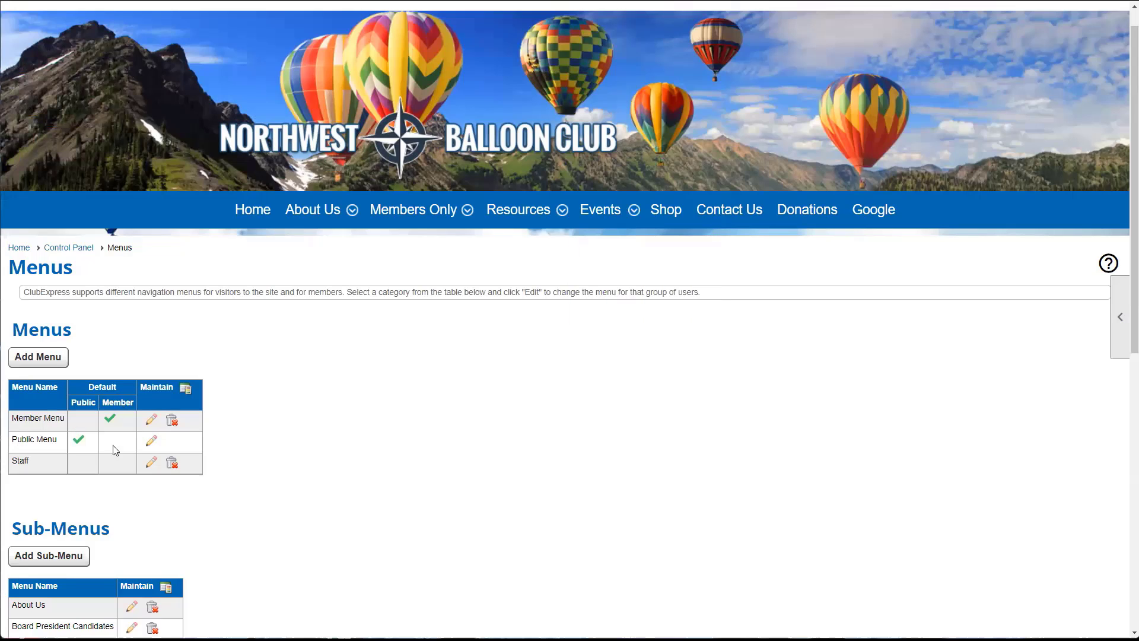
pyautogui.click(151, 422)
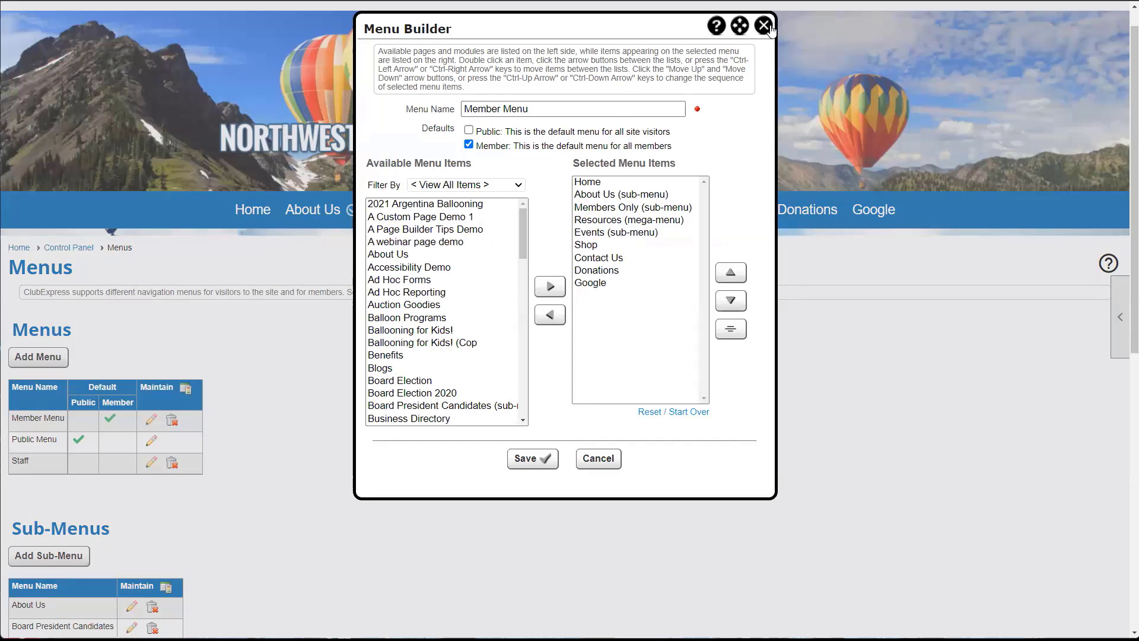
pyautogui.click(764, 25)
pyautogui.scroll(-9, 414, 313)
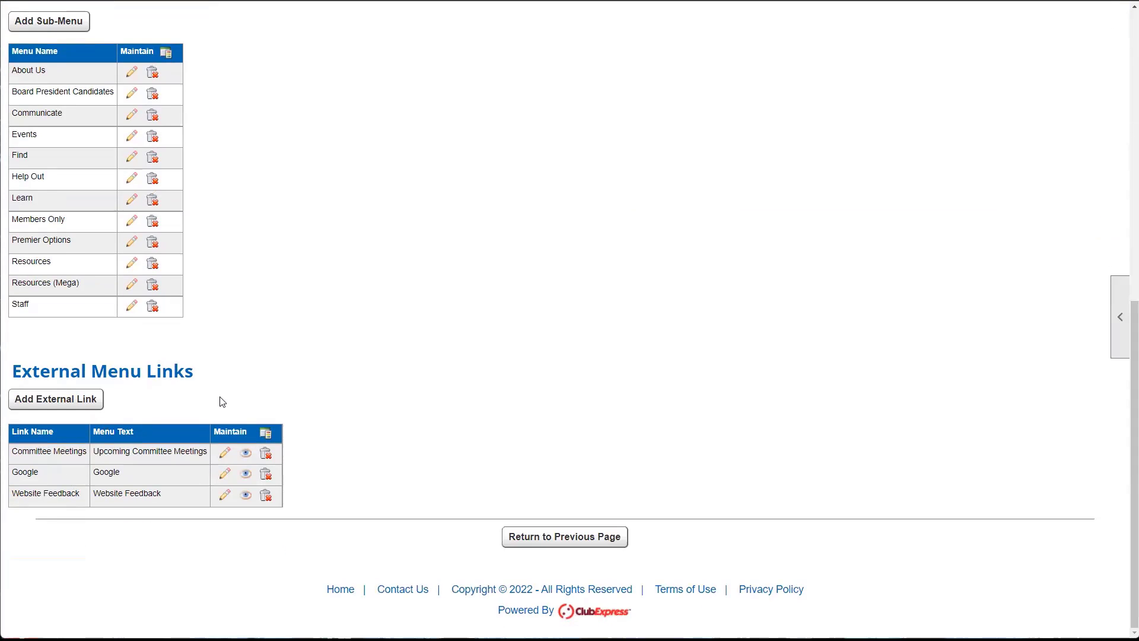
pyautogui.scroll(4, 301, 454)
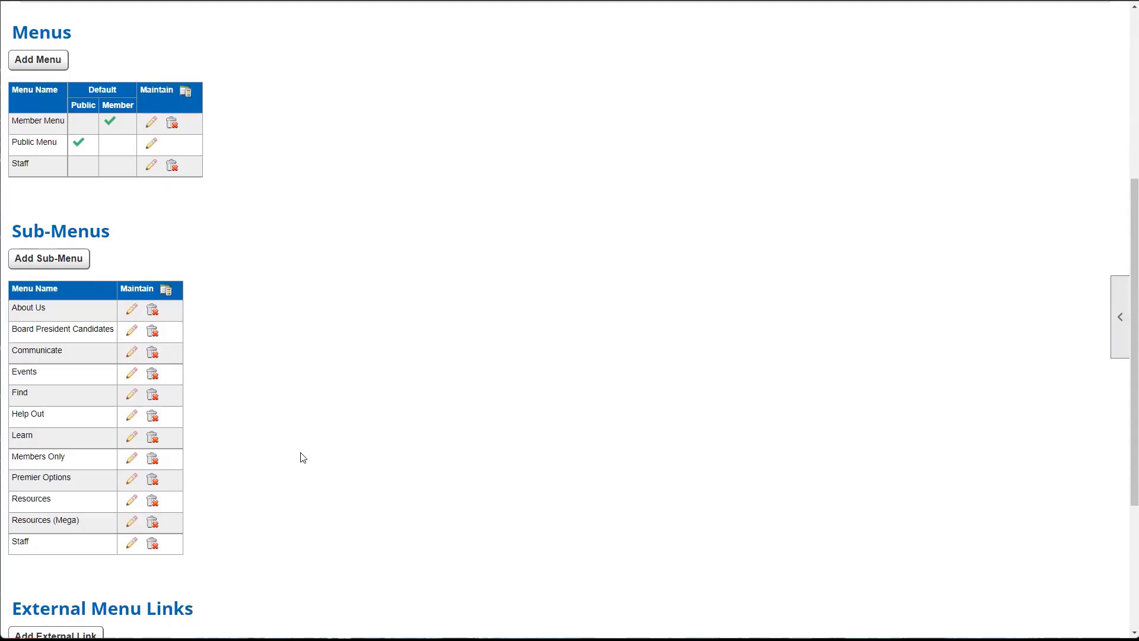
pyautogui.scroll(1, 301, 457)
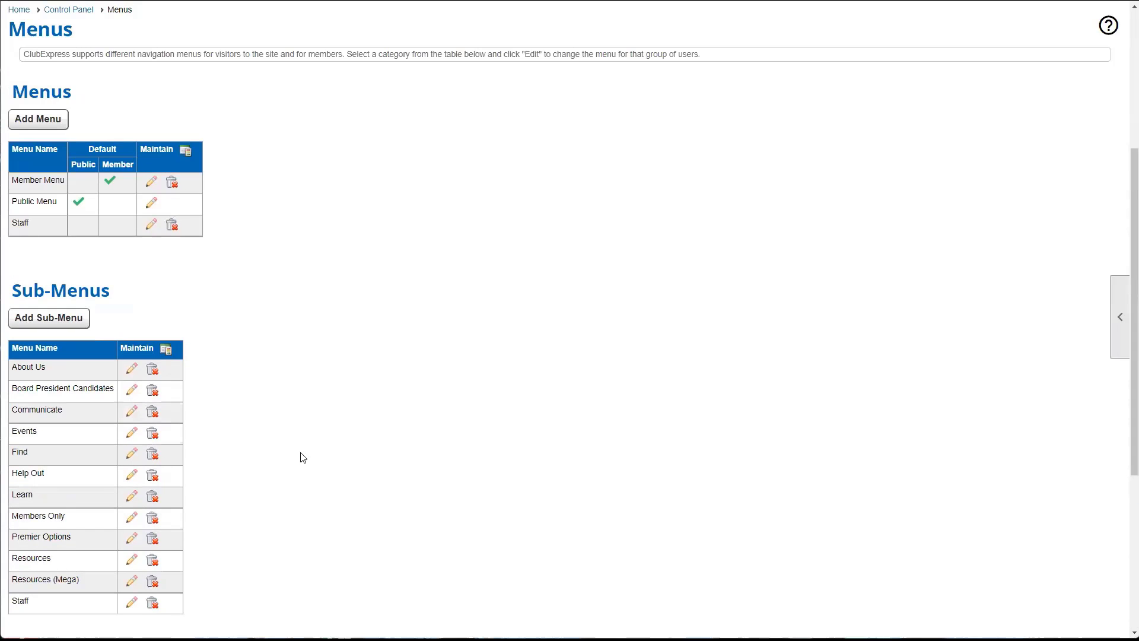
pyautogui.scroll(-4, 300, 457)
pyautogui.scroll(-2, 298, 478)
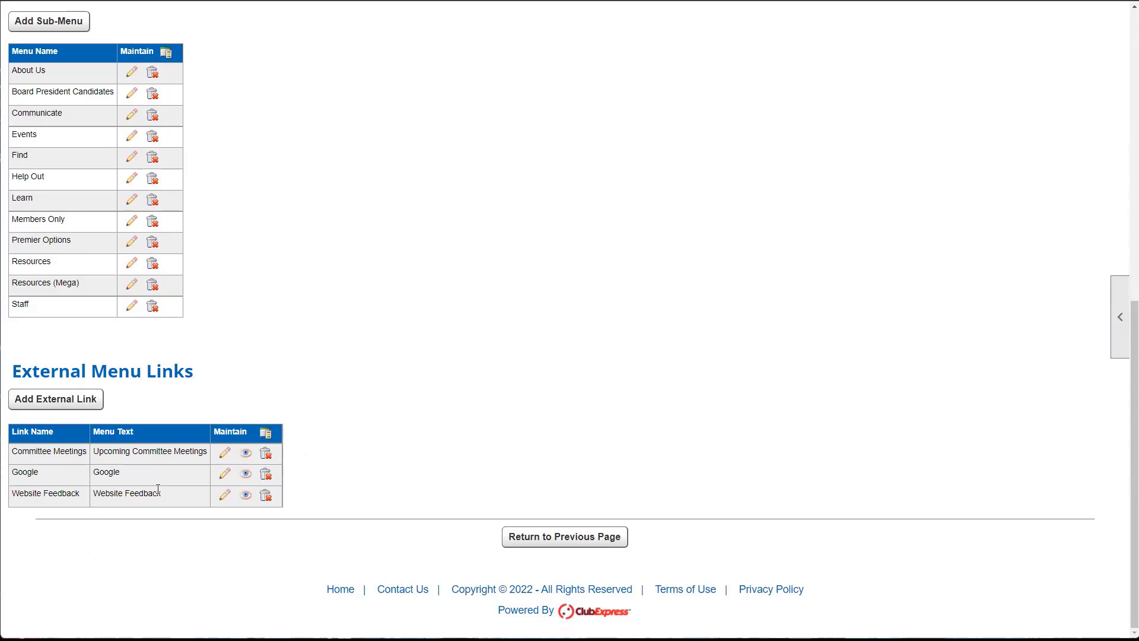
pyautogui.scroll(10, 158, 488)
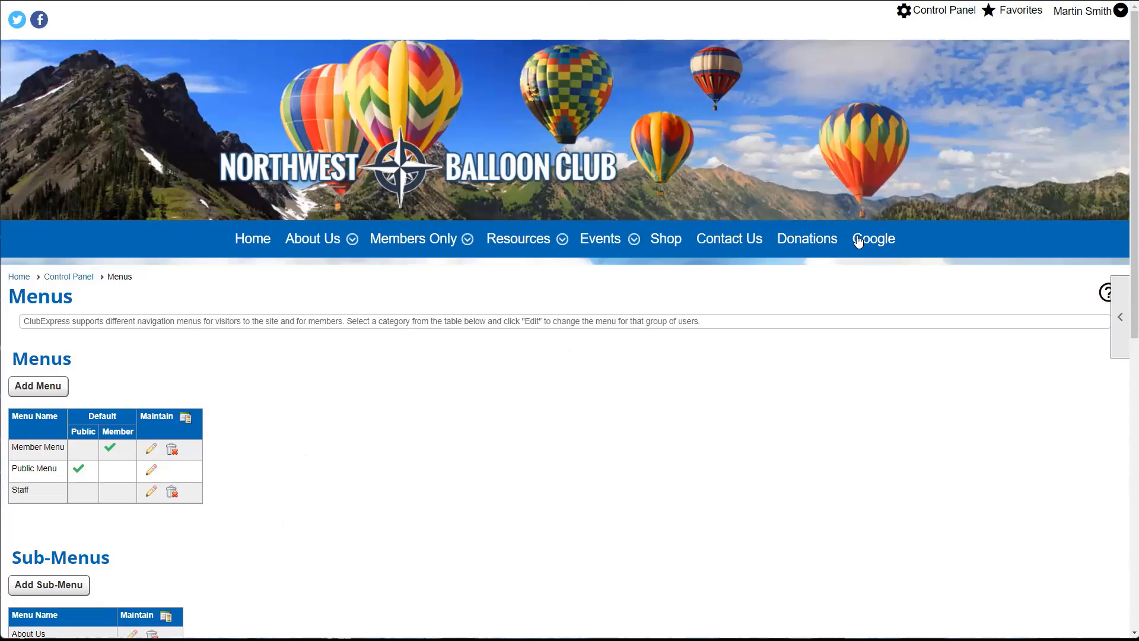
# - Remove Google from the Member Menu's selected items and save the menu
pyautogui.scroll(-2, 307, 410)
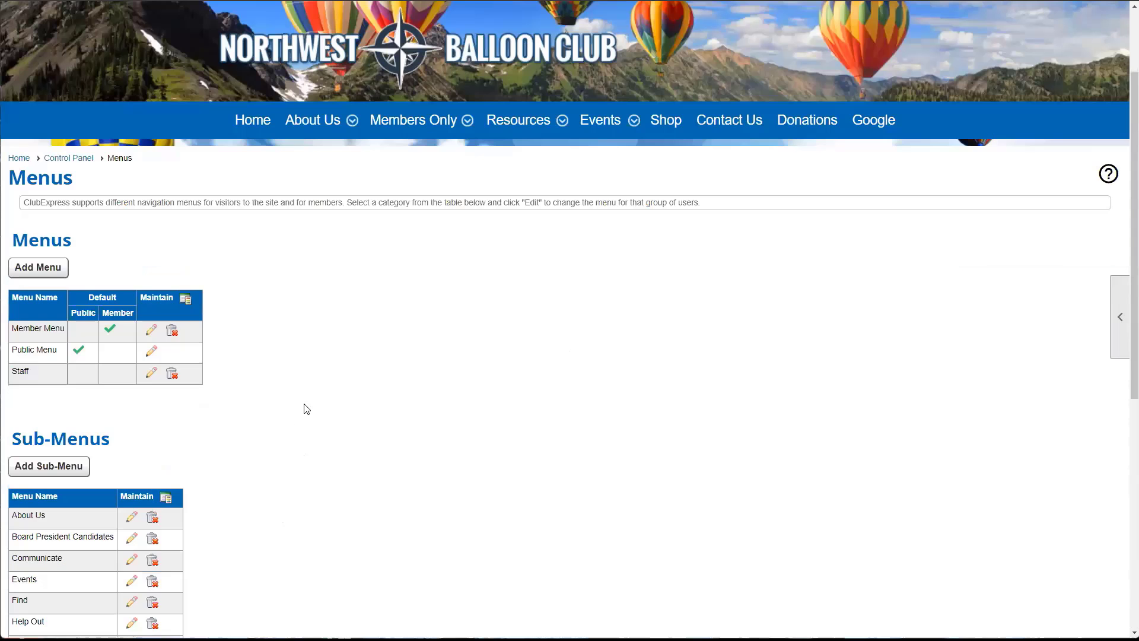
pyautogui.click(151, 330)
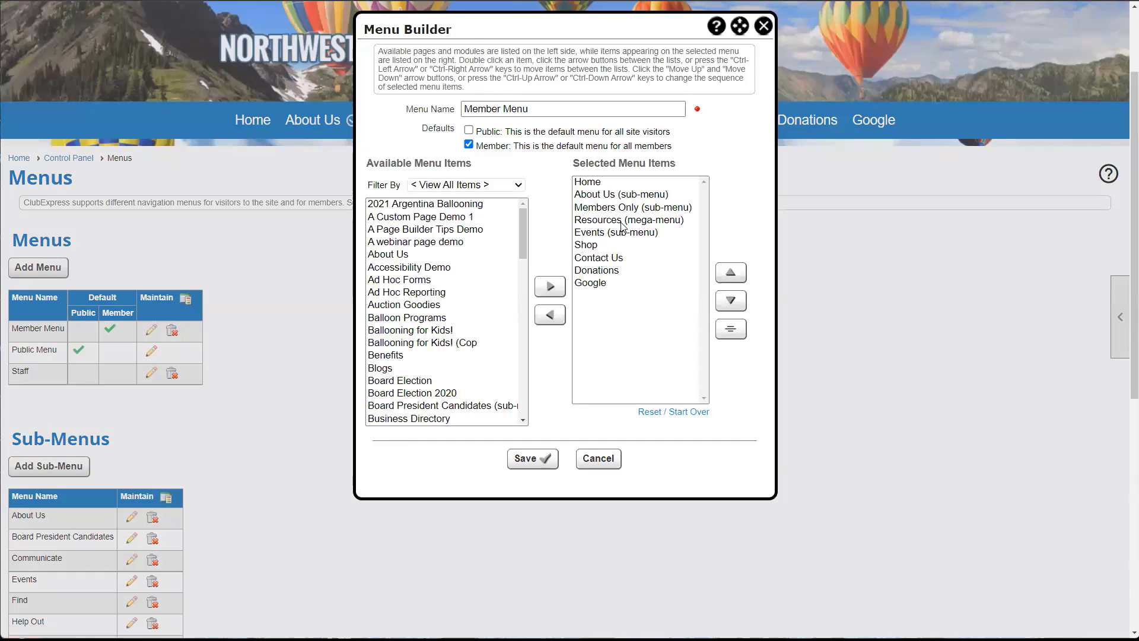
pyautogui.doubleClick(596, 283)
pyautogui.click(530, 460)
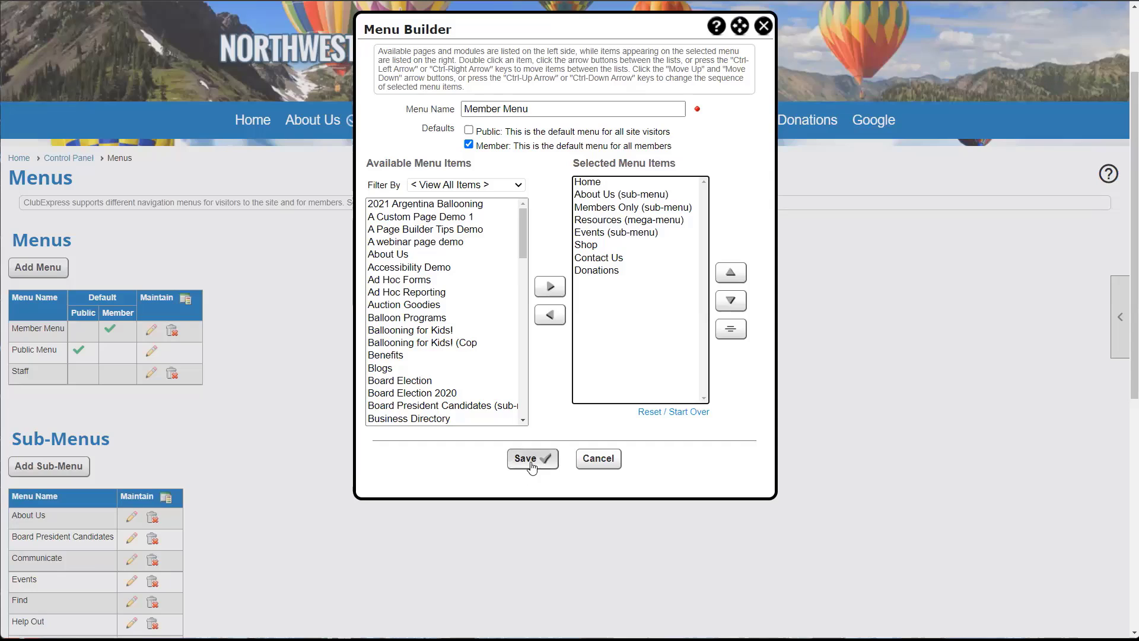
# - Delete the Google external menu link, confirming with OK
pyautogui.scroll(-8, 449, 348)
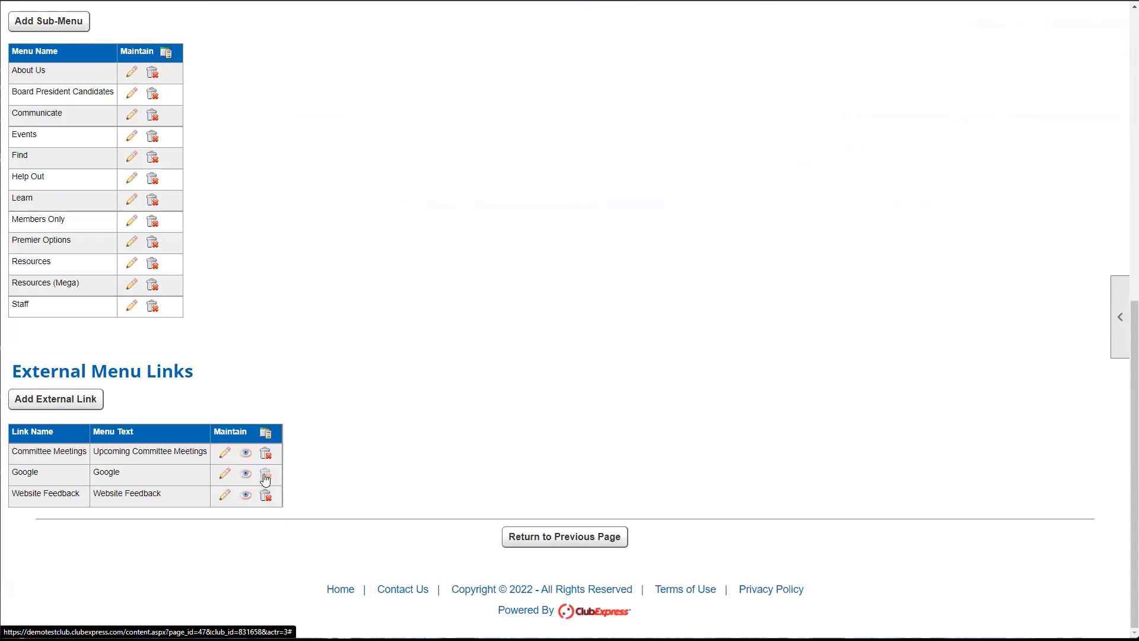
pyautogui.click(266, 479)
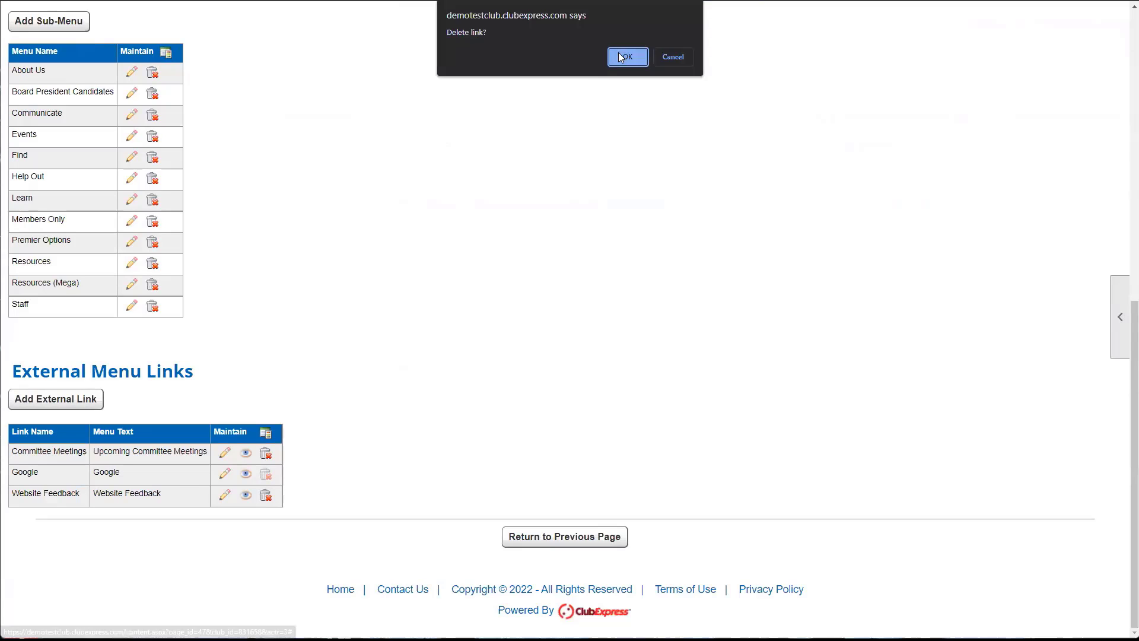
pyautogui.click(620, 60)
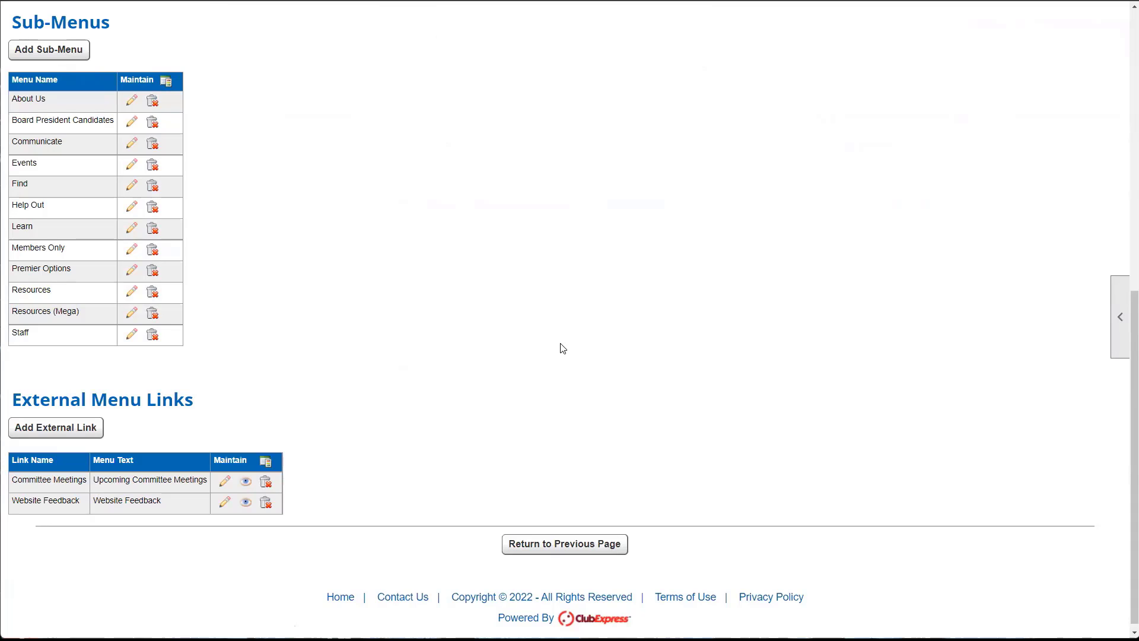
pyautogui.scroll(4, 562, 350)
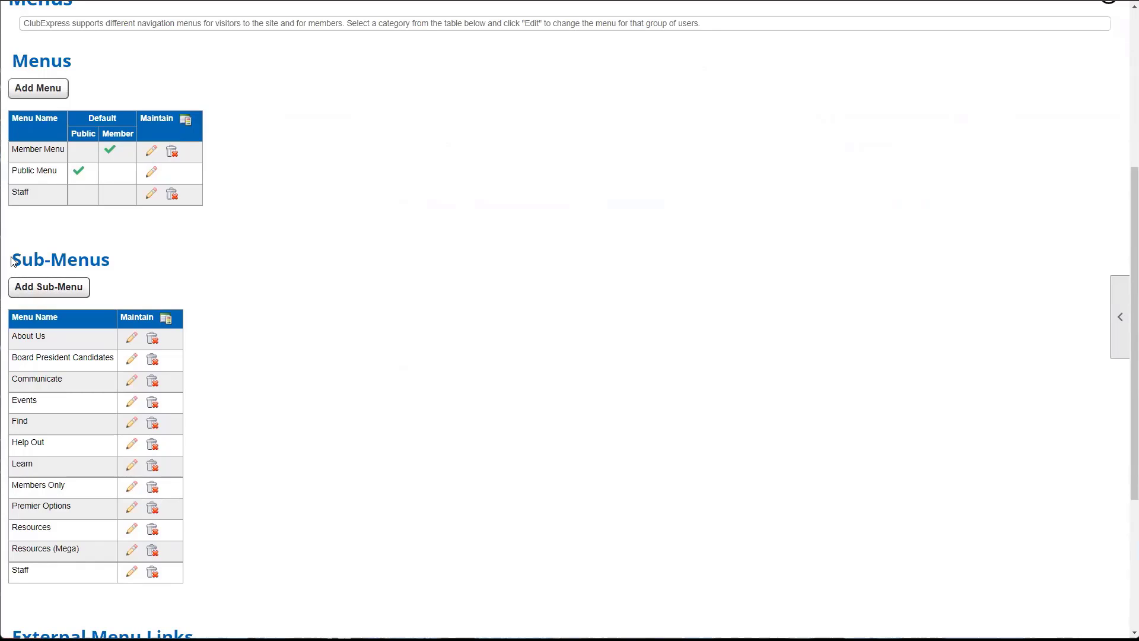
pyautogui.moveTo(13, 261); pyautogui.dragTo(148, 269)
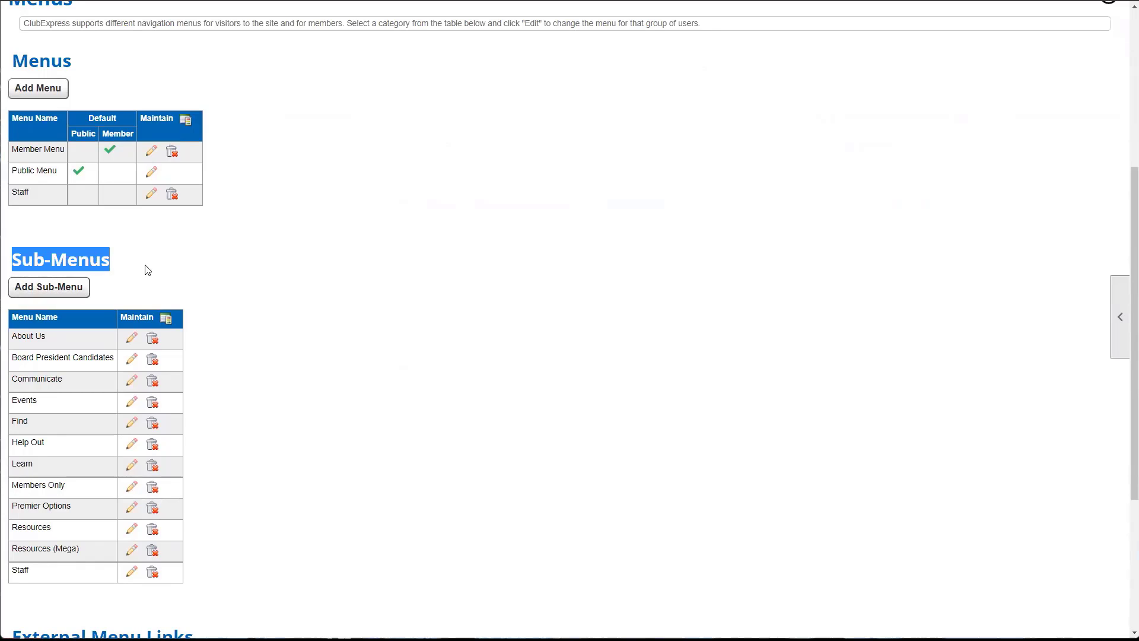
pyautogui.click(365, 470)
# - Open the club's home page and show the About Us submenu (Benefits, FAQ, Website Feedback, Contact Us)
pyautogui.scroll(2, 299, 476)
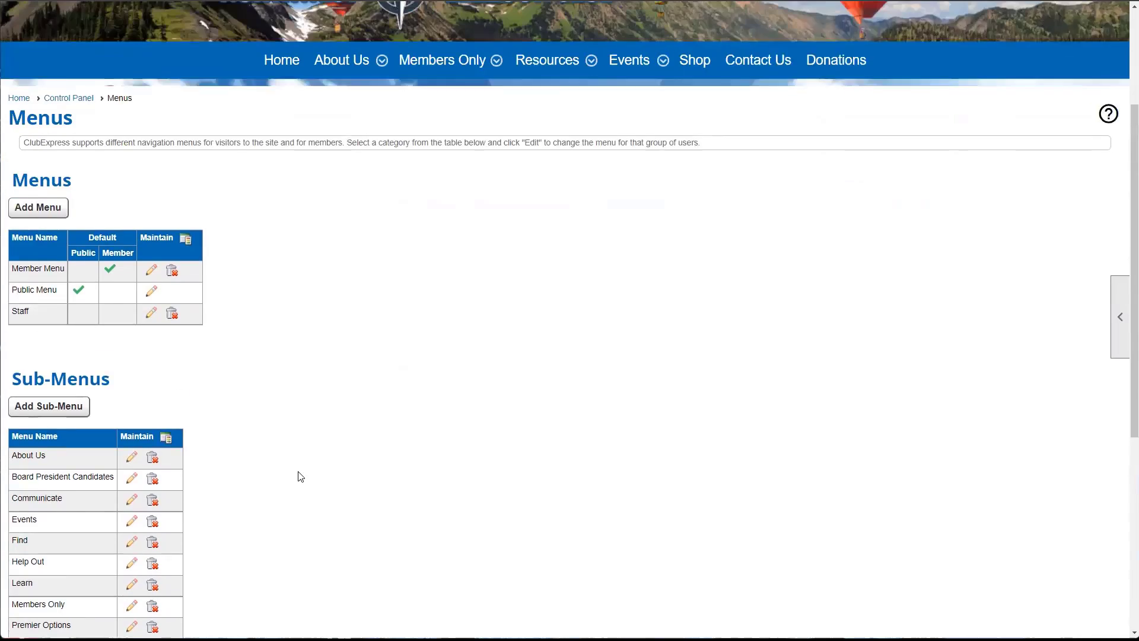
pyautogui.scroll(1, 298, 476)
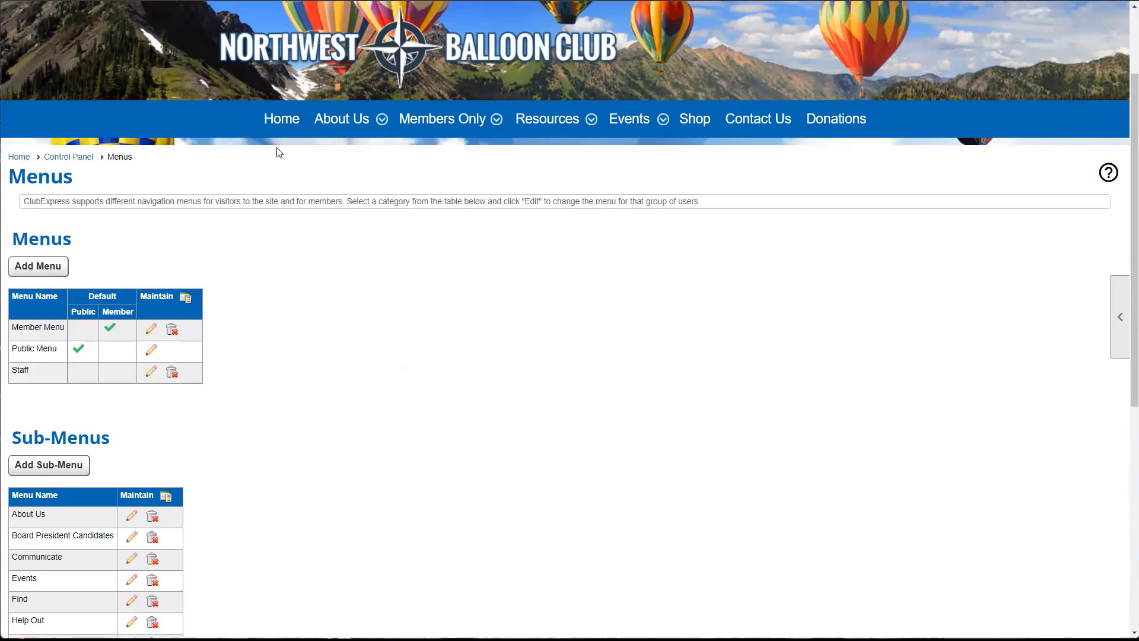
pyautogui.click(283, 131)
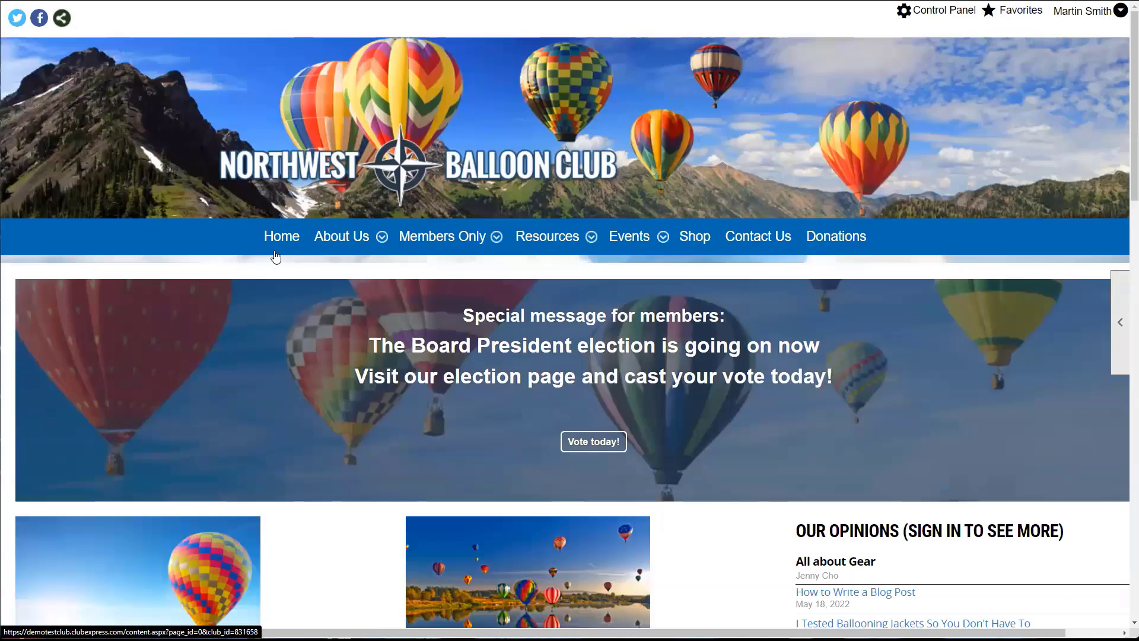
pyautogui.moveTo(341, 236)
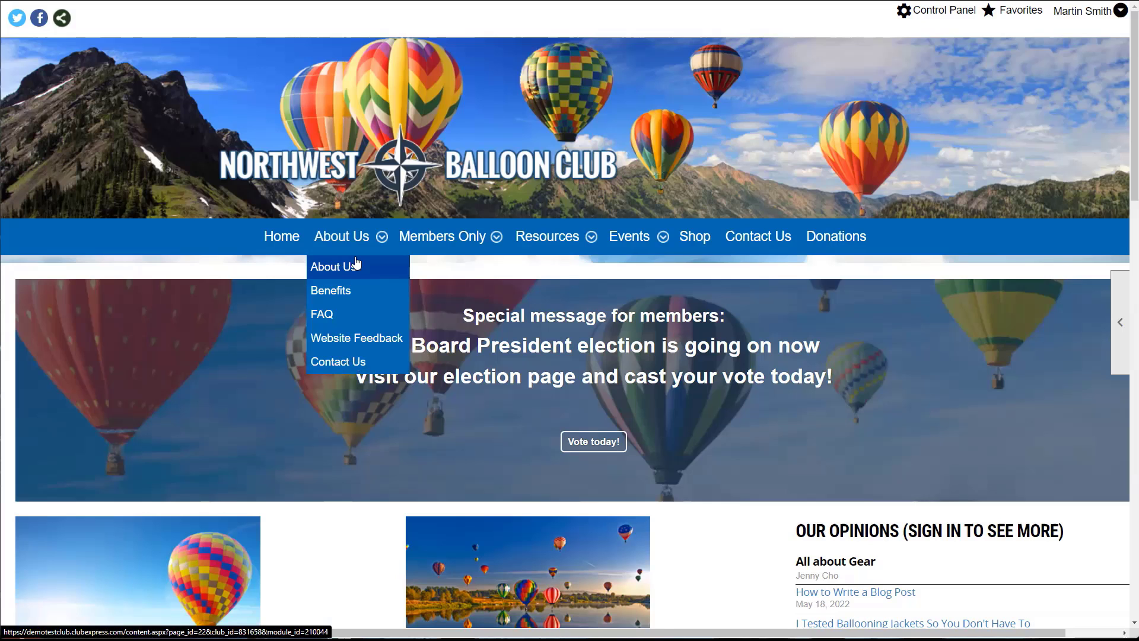
# - Open the Benefits page from About Us and look over the other navigation menus
pyautogui.click(353, 297)
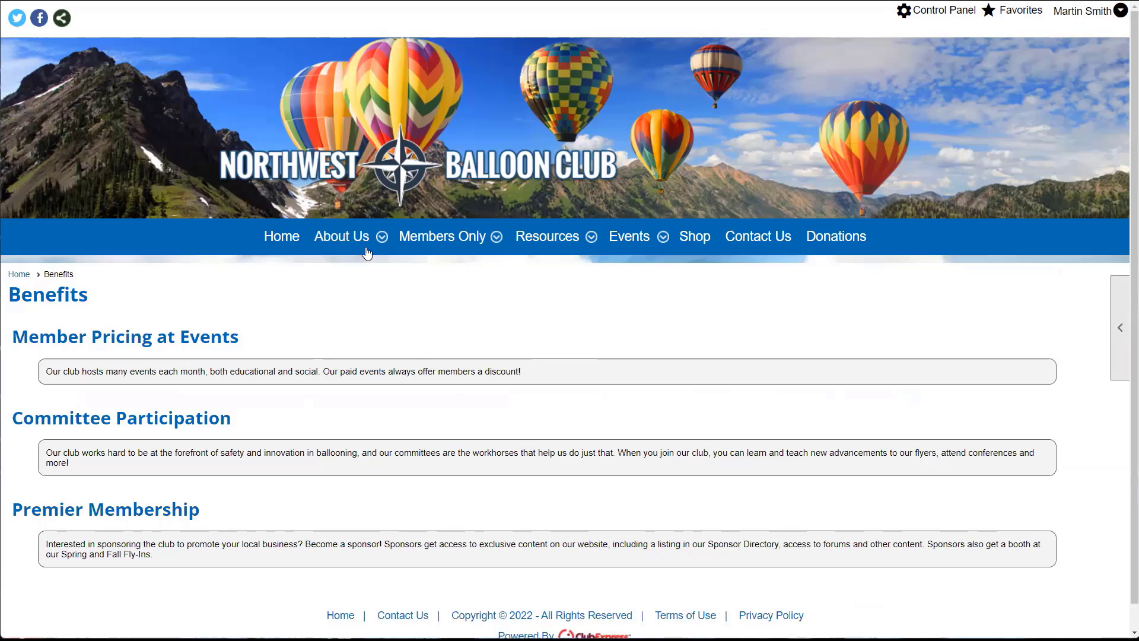
pyautogui.moveTo(424, 243)
pyautogui.moveTo(543, 243)
# - From Control Panel > Menus, start a new sub-menu named 'Simple Sub-Menu'
pyautogui.click(938, 11)
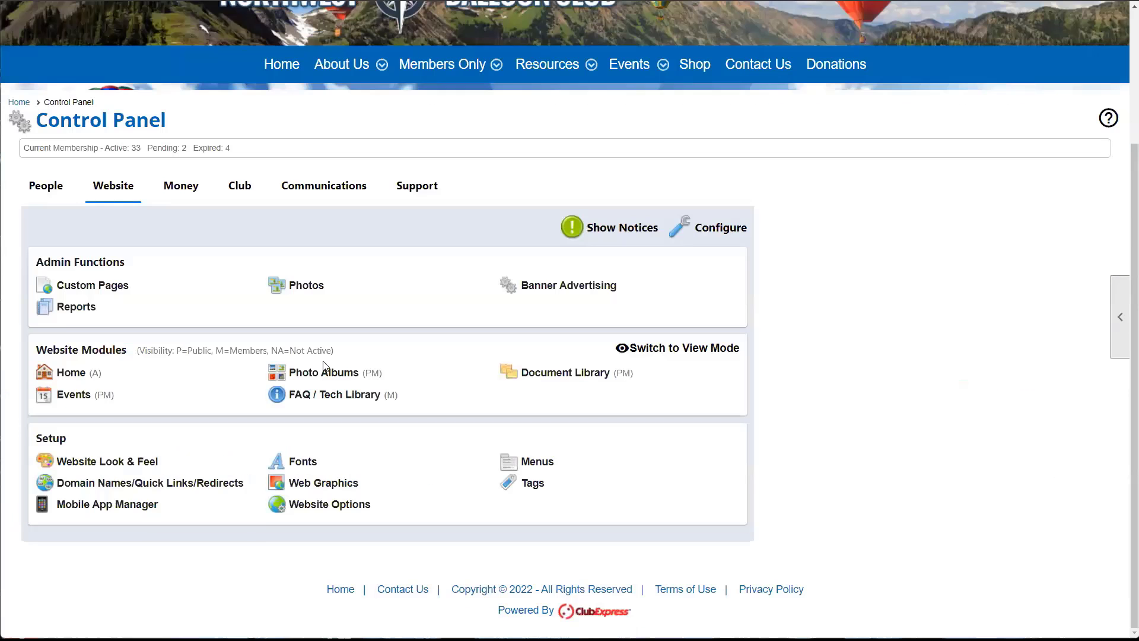
pyautogui.click(526, 462)
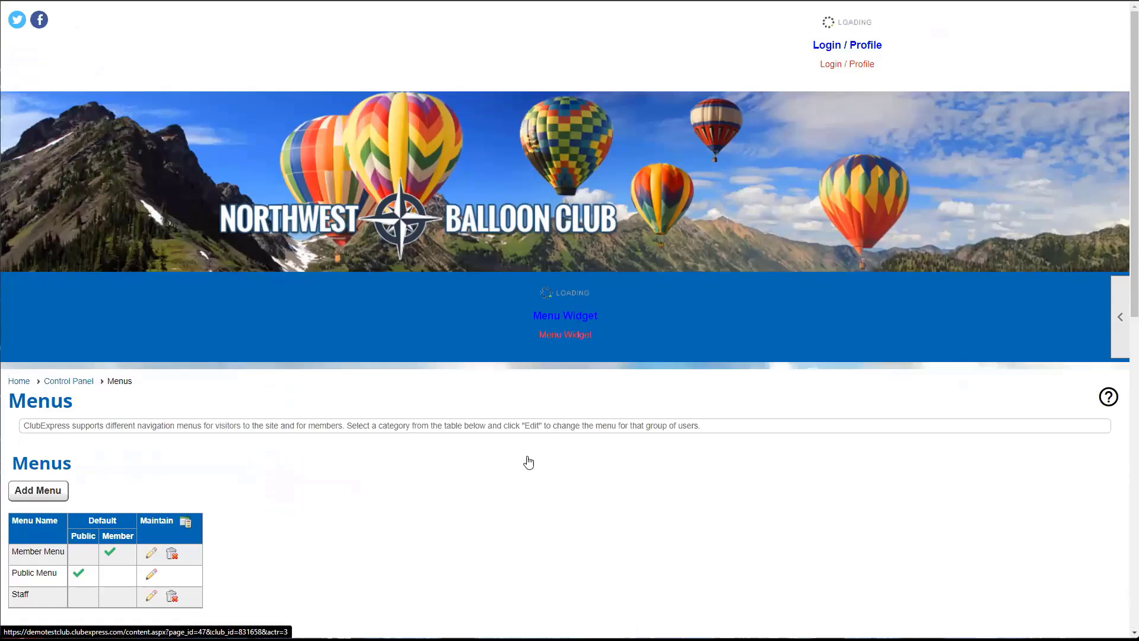
pyautogui.scroll(-3, 528, 461)
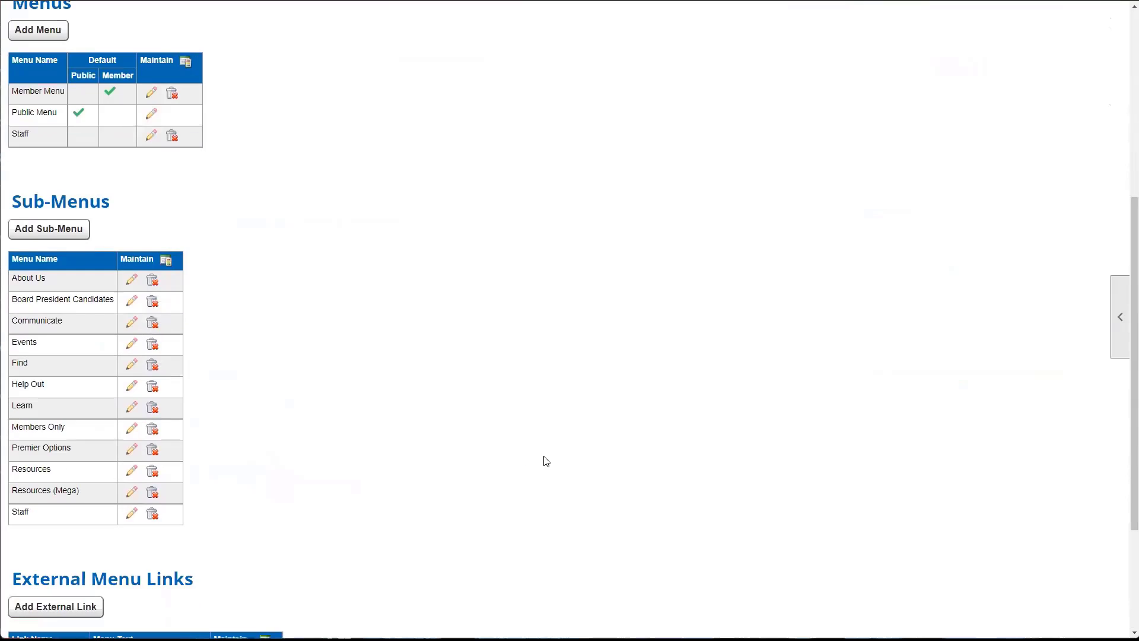
pyautogui.click(16, 236)
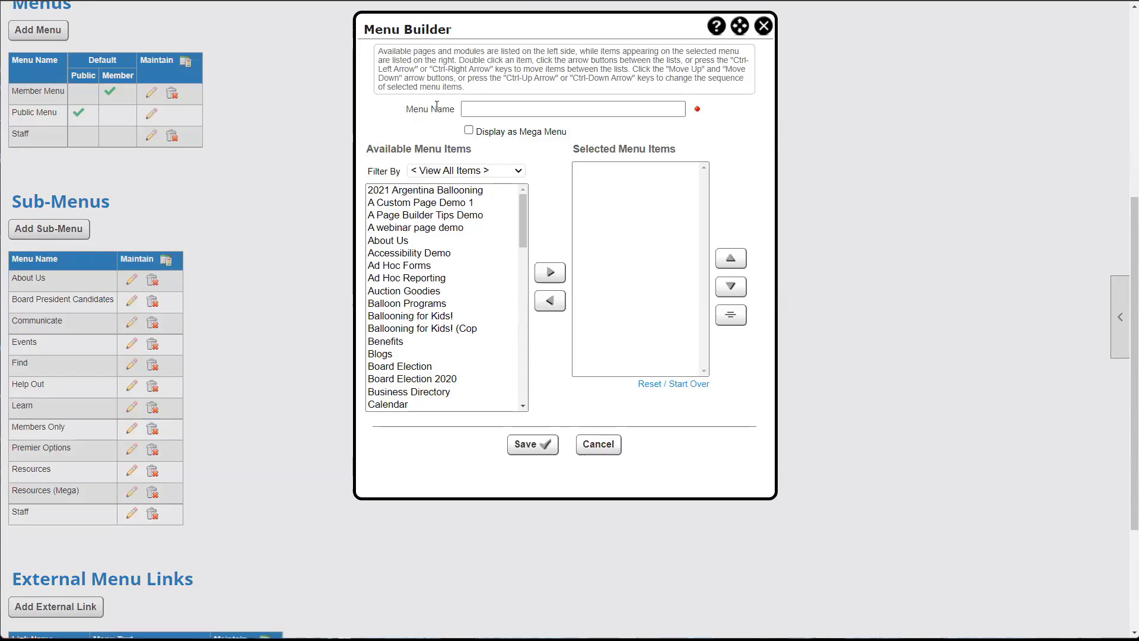
pyautogui.click(483, 111)
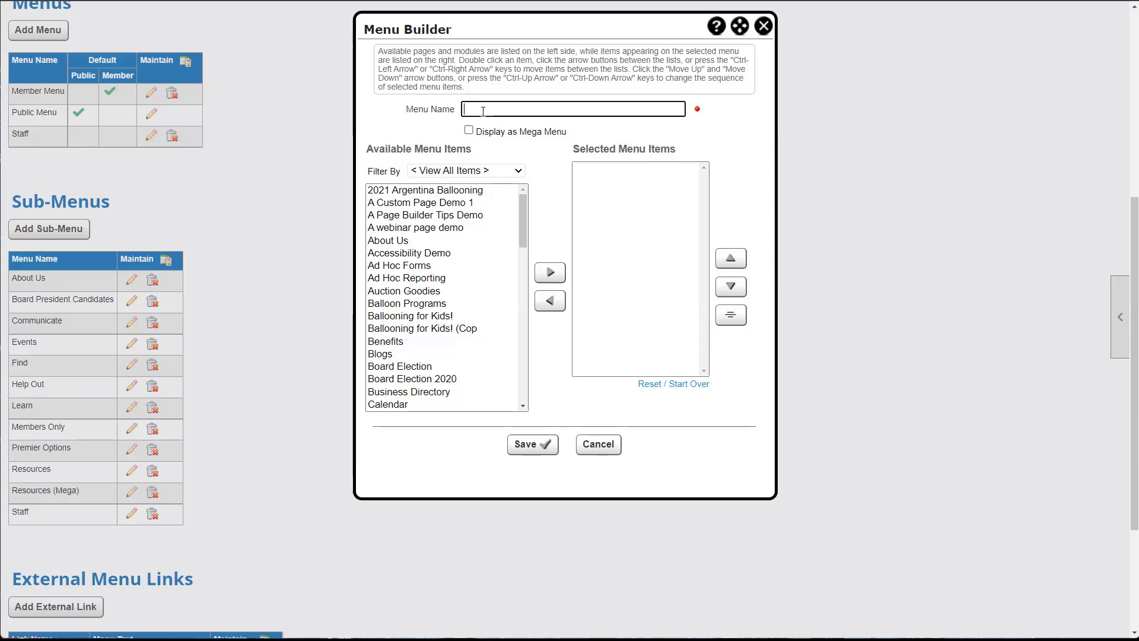
pyautogui.write('Simple SubMenu')
pyautogui.press('Left')
pyautogui.press('Left')
pyautogui.press('Left')
pyautogui.press('Left')
pyautogui.write('-')
pyautogui.scroll(-1, 457, 252)
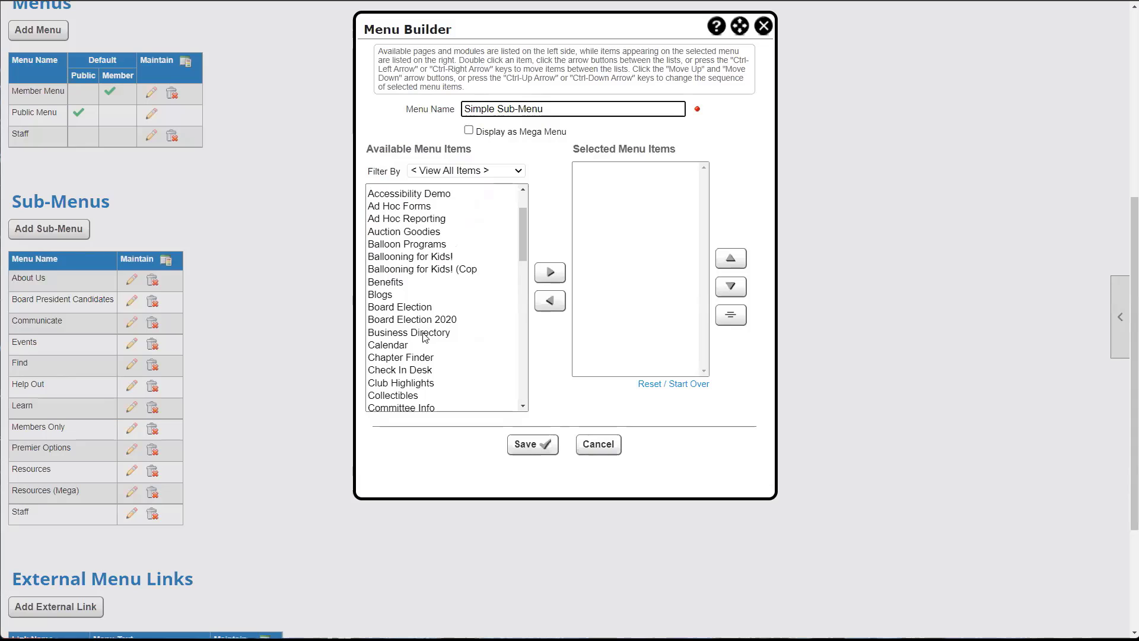
pyautogui.scroll(2, 425, 333)
# - Add About Us, Blogs, Board Election 2020 and Calendar to the sub-menu and save it
pyautogui.click(485, 174)
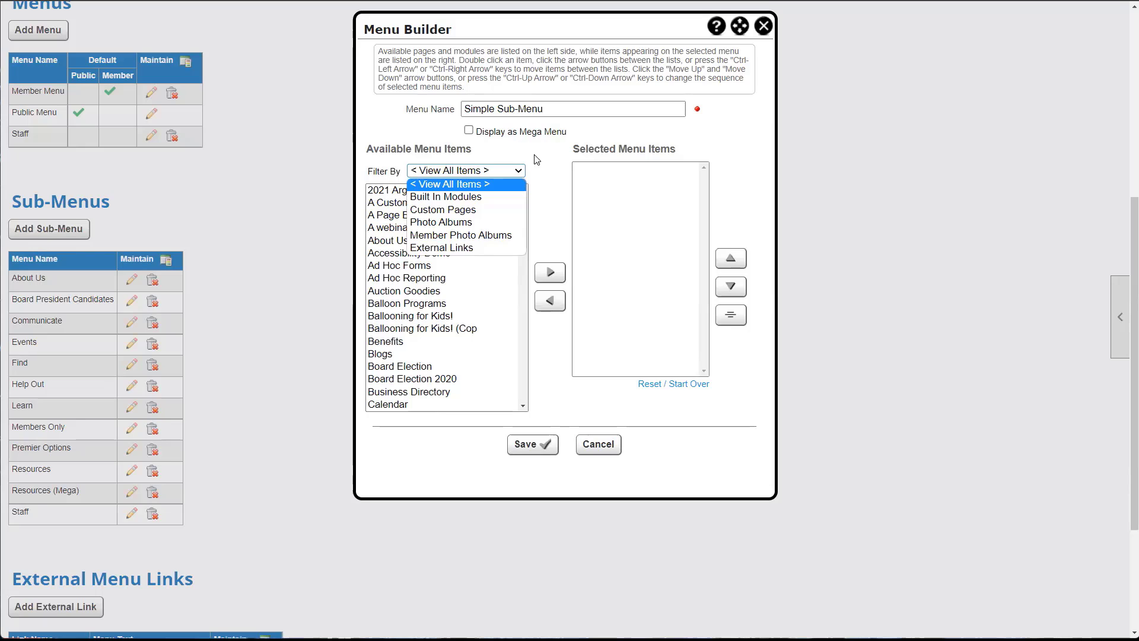
pyautogui.click(551, 184)
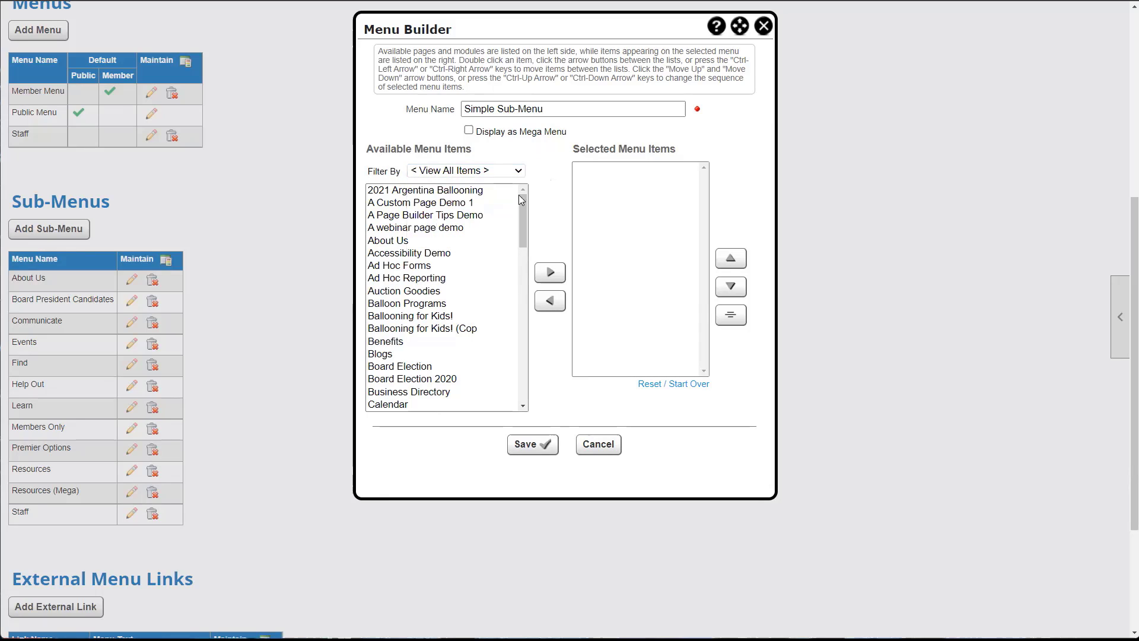
pyautogui.doubleClick(420, 242)
pyautogui.scroll(-2, 404, 267)
pyautogui.doubleClick(386, 283)
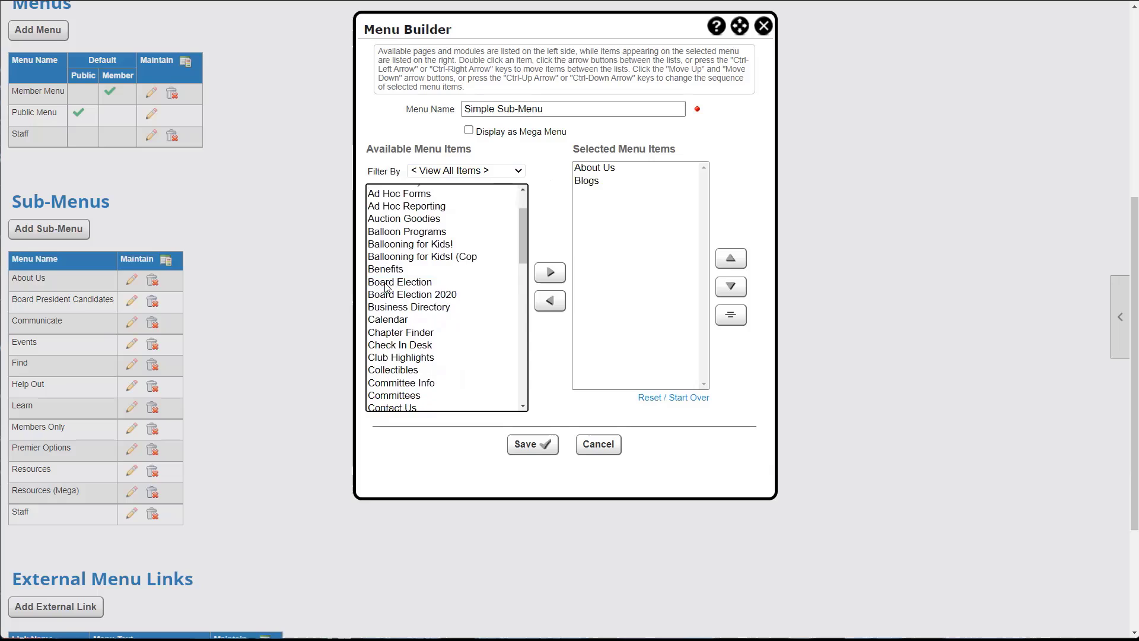
pyautogui.doubleClick(442, 295)
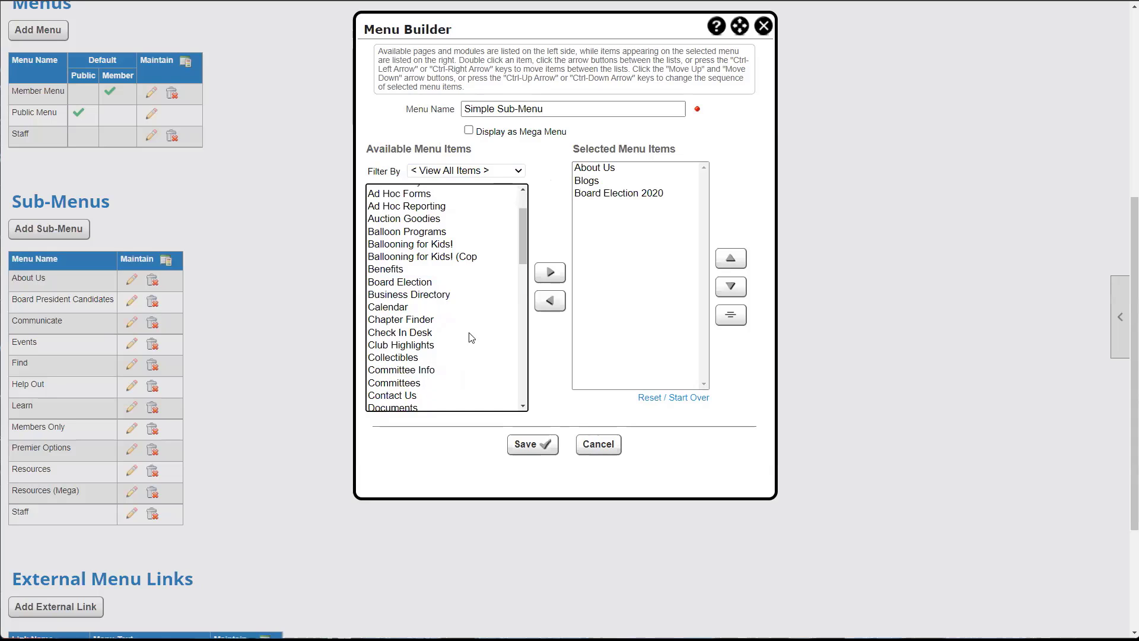
pyautogui.scroll(-2, 466, 332)
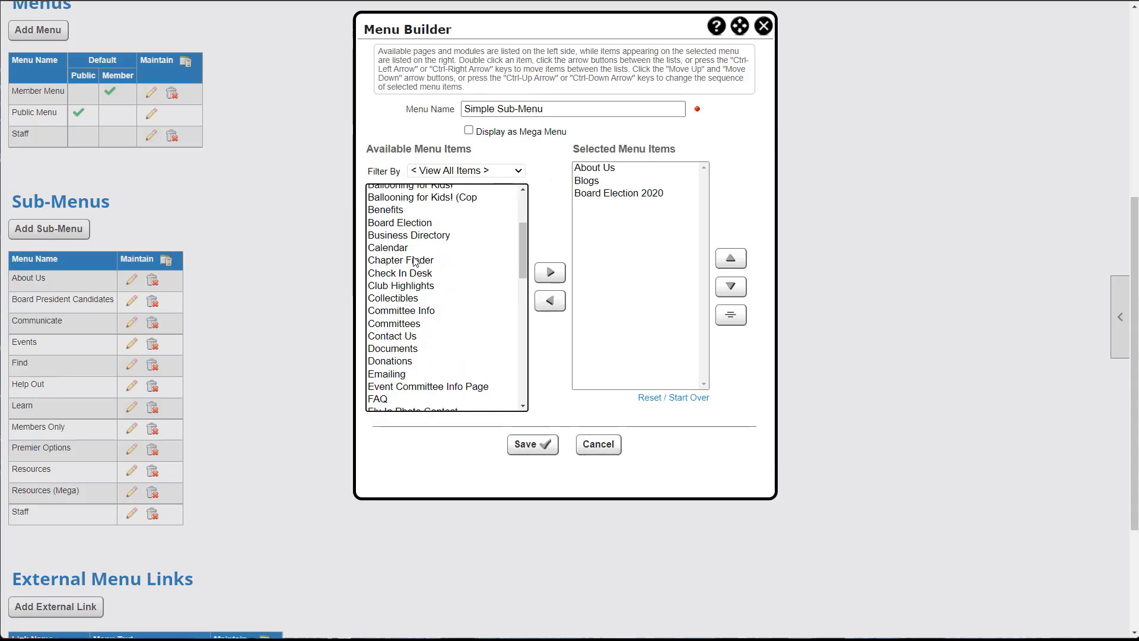
pyautogui.doubleClick(402, 248)
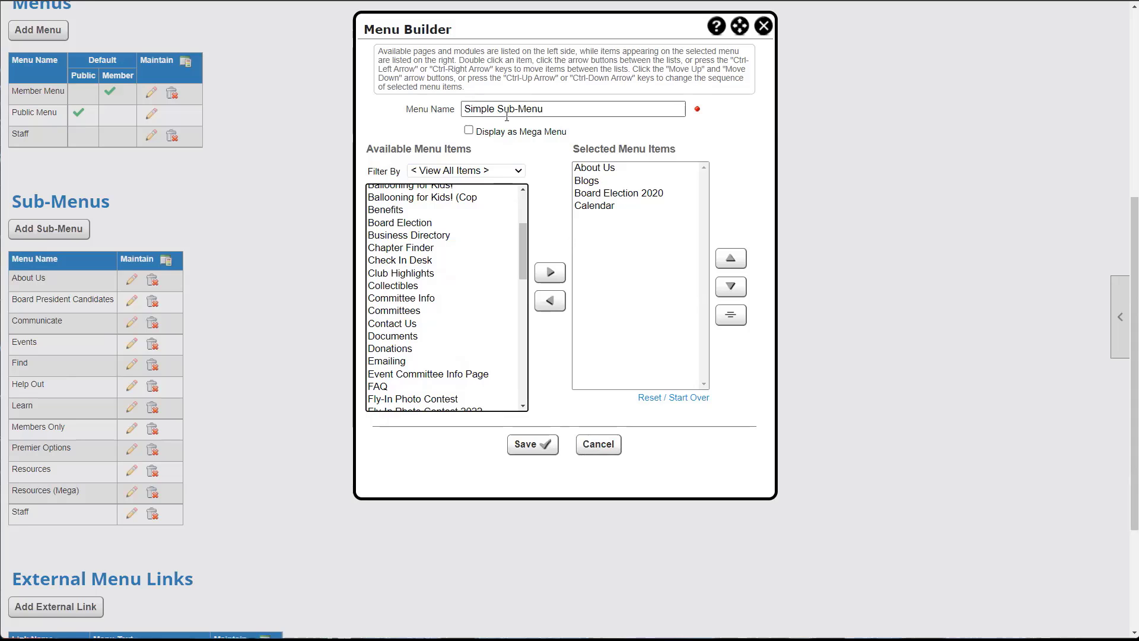
pyautogui.click(530, 445)
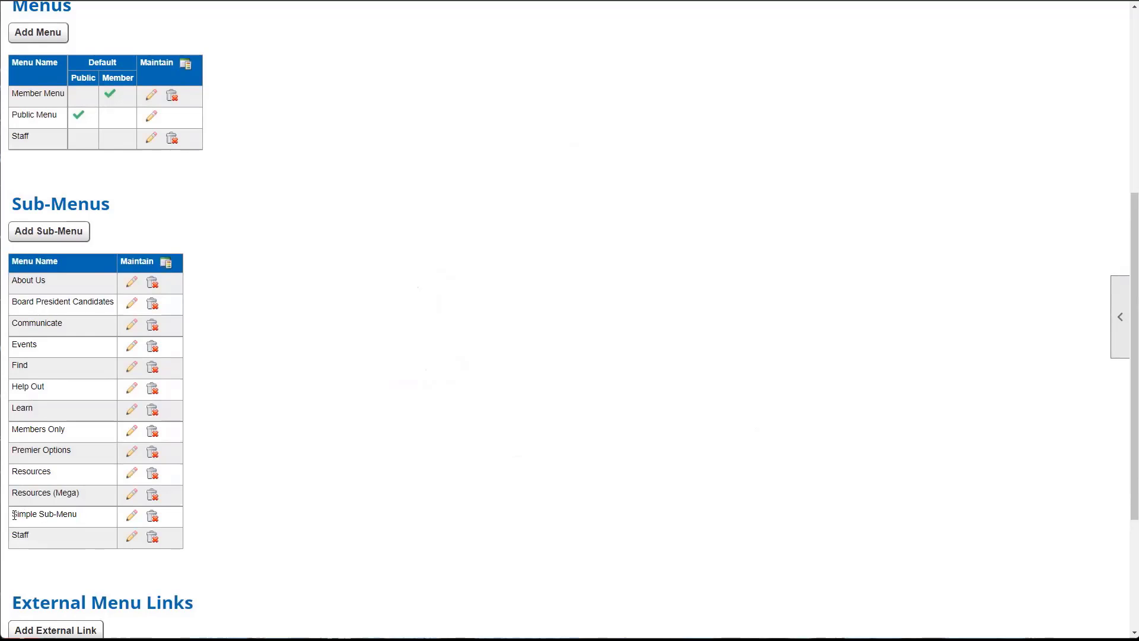
# - Append Simple Sub-Menu after Donations in the Member Menu, using the Sub-menus filter, and save
pyautogui.moveTo(14, 515); pyautogui.dragTo(79, 520)
pyautogui.scroll(3, 301, 539)
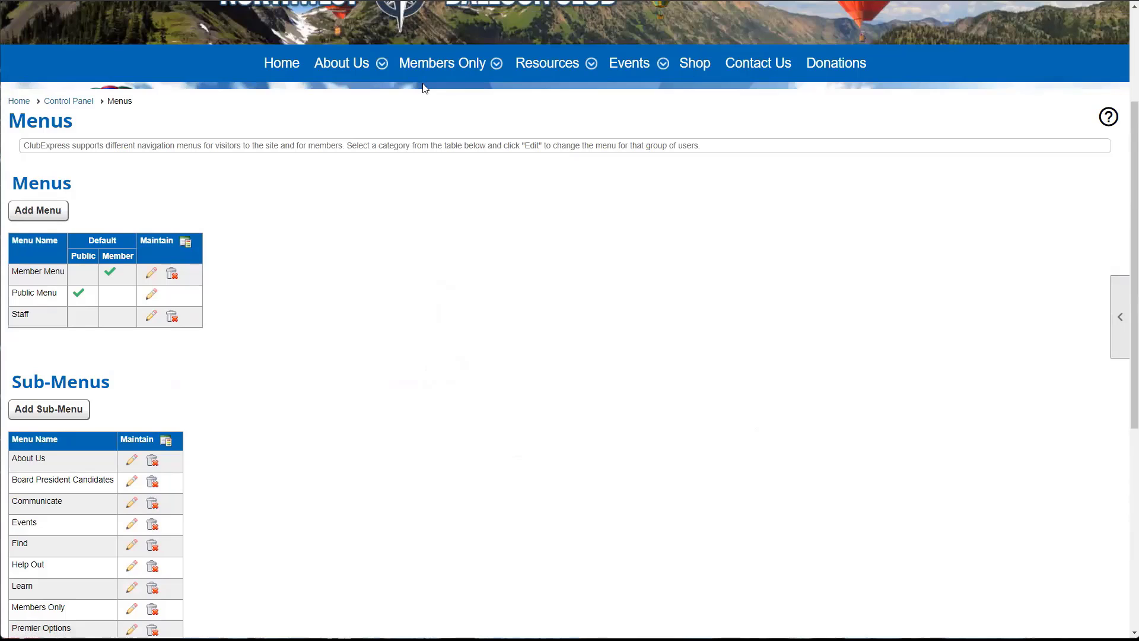
pyautogui.scroll(-3, 407, 191)
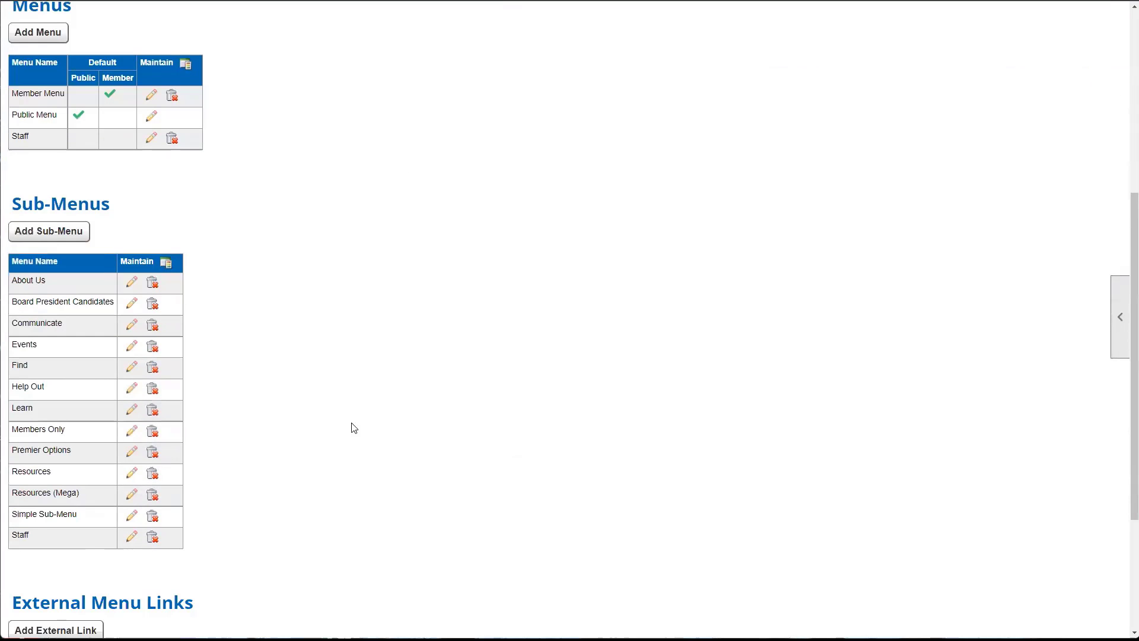
pyautogui.scroll(3, 261, 404)
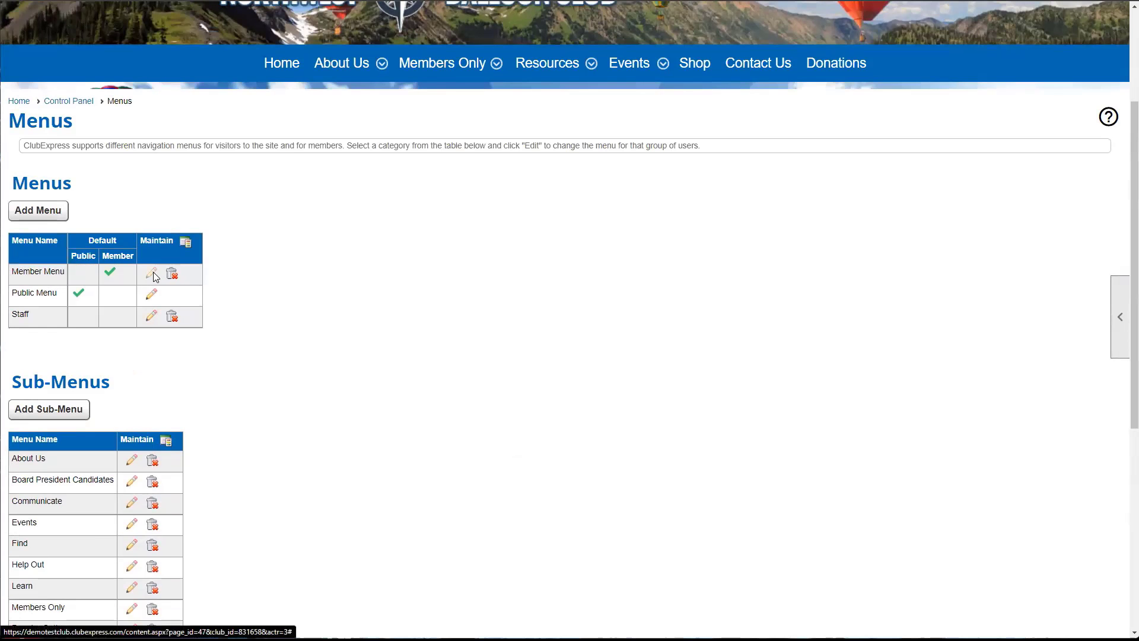
pyautogui.click(153, 275)
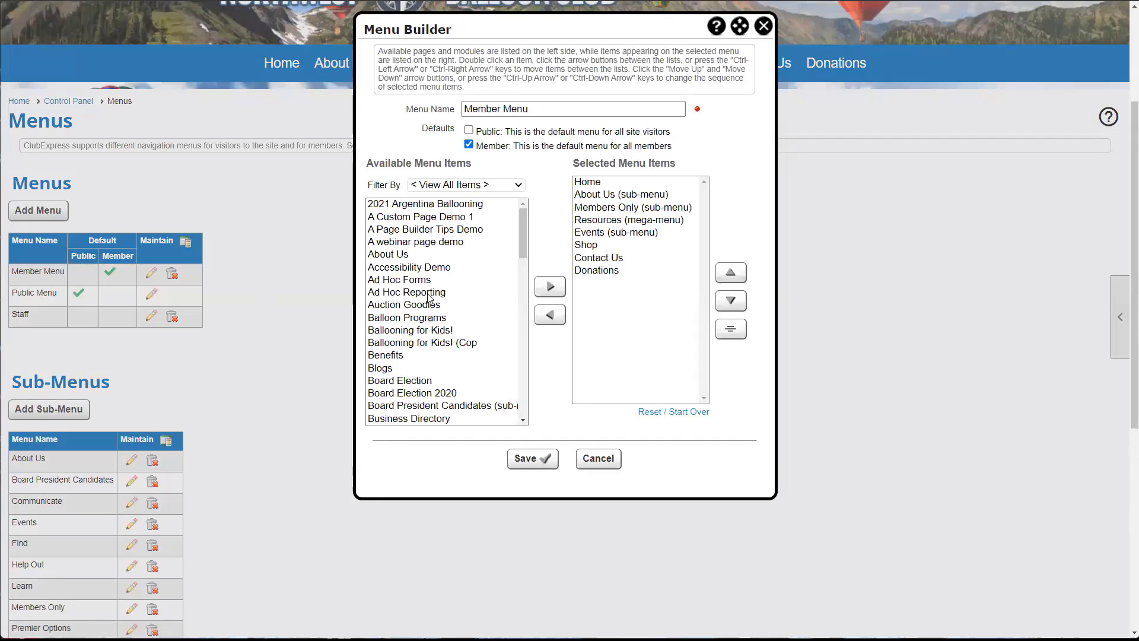
pyautogui.click(453, 189)
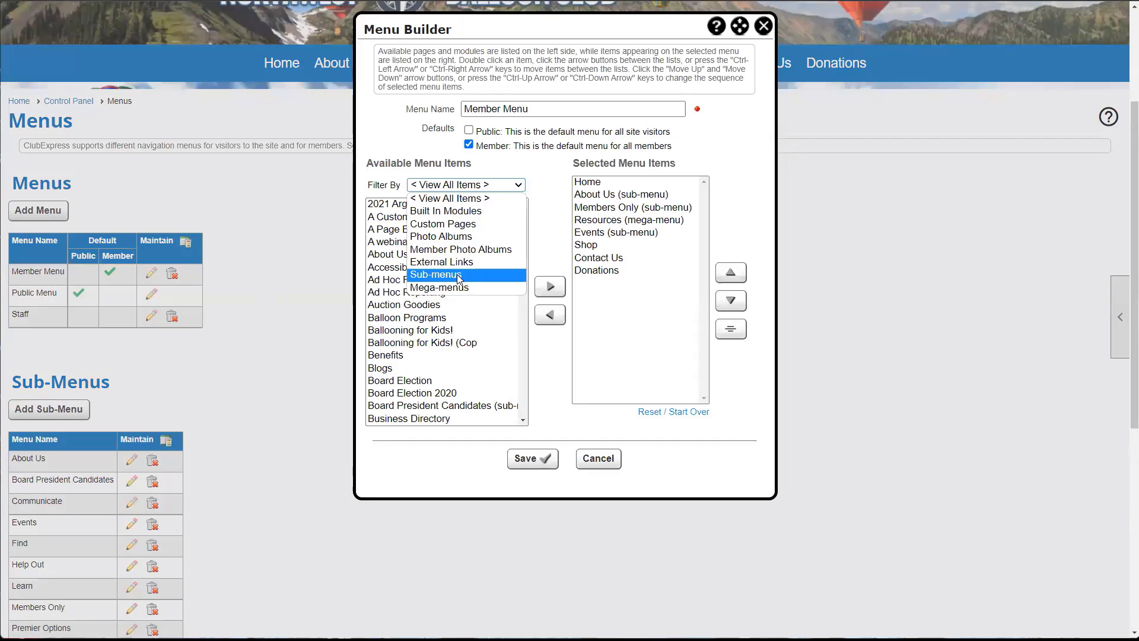
pyautogui.click(459, 275)
pyautogui.click(411, 292)
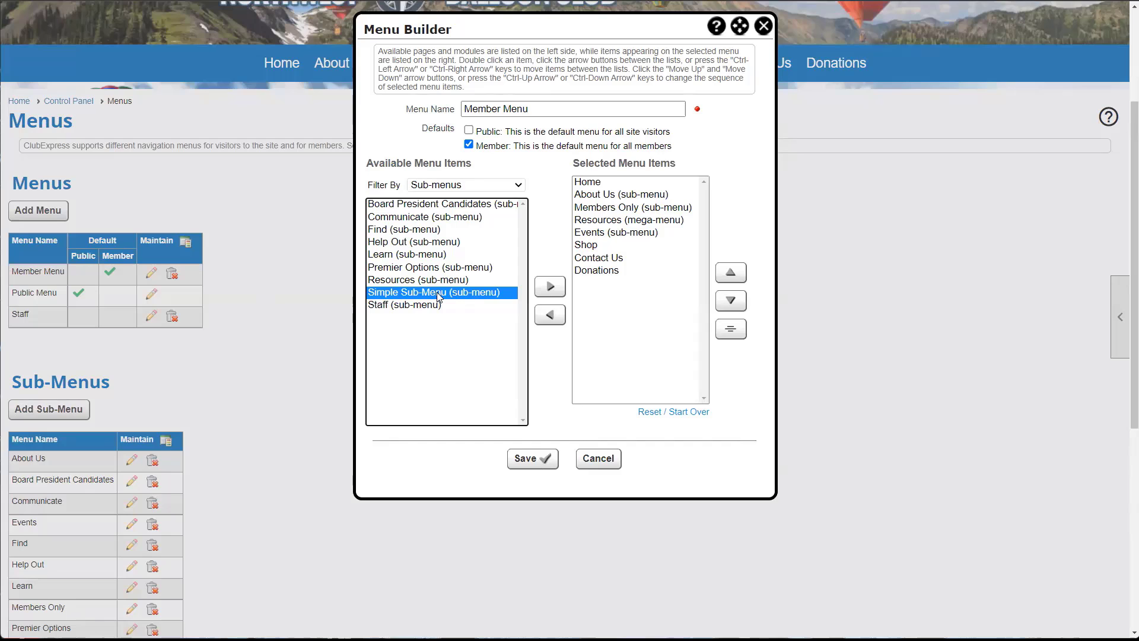
pyautogui.doubleClick(437, 291)
pyautogui.click(525, 459)
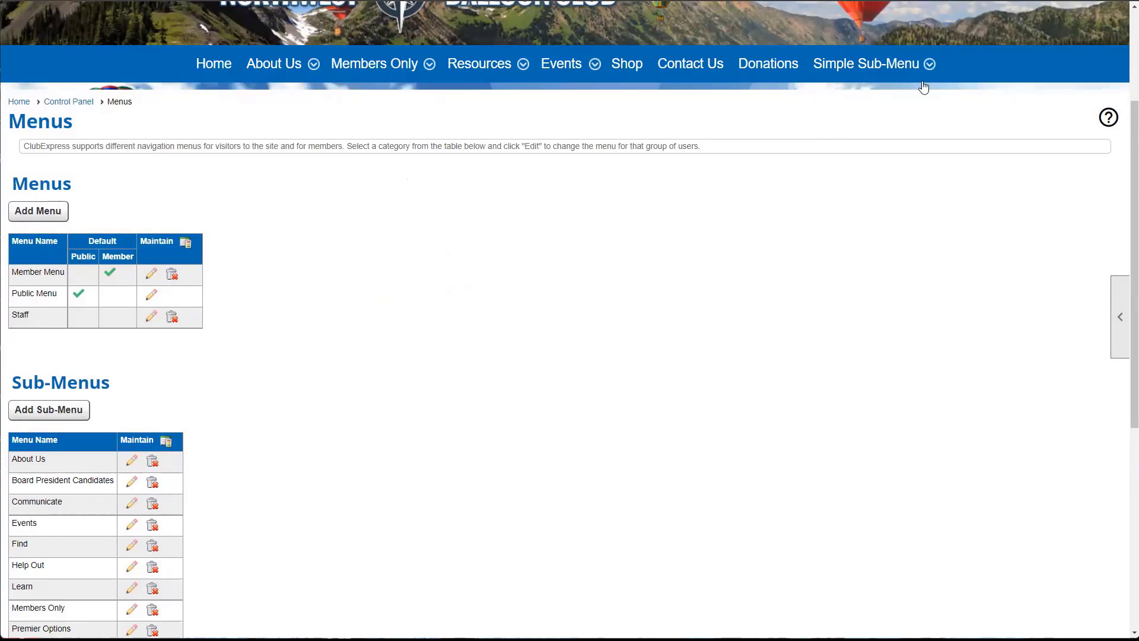
pyautogui.click(929, 64)
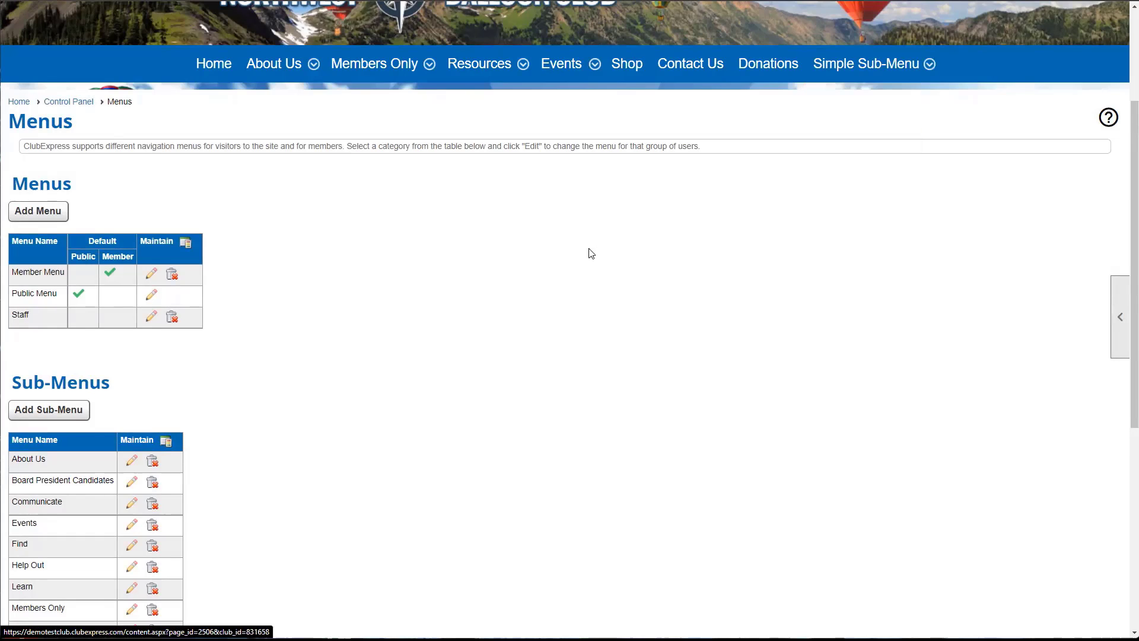
pyautogui.scroll(-1, 588, 252)
pyautogui.scroll(-2, 558, 259)
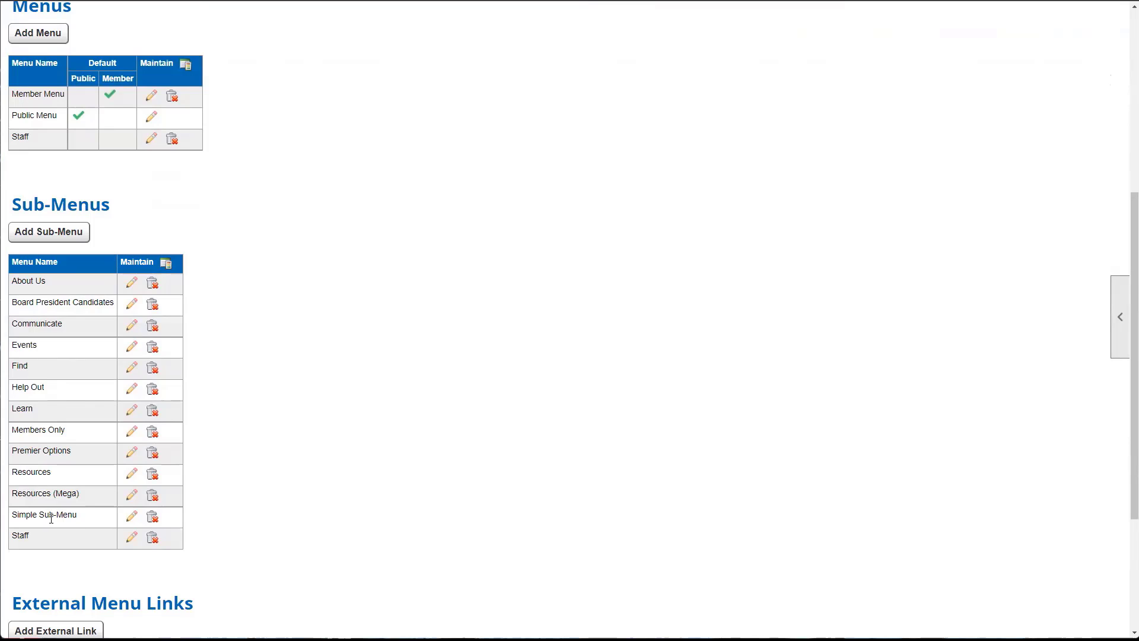
# - Start a new sub-menu named 'Mega' and set it to display as a mega menu
pyautogui.click(49, 232)
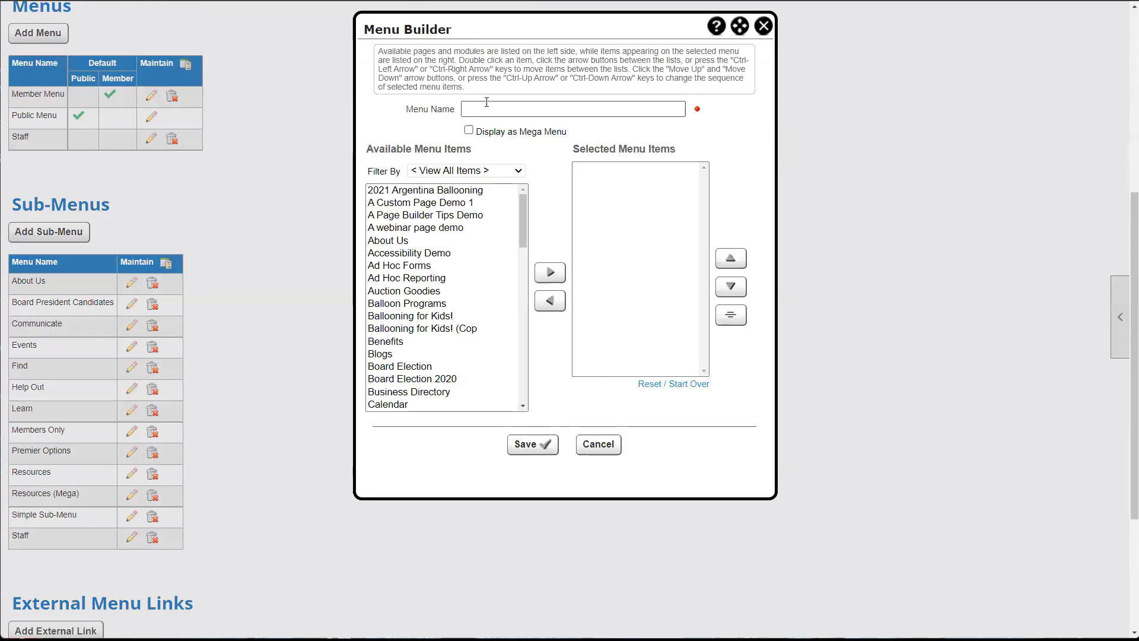
pyautogui.click(487, 104)
pyautogui.write('Mega')
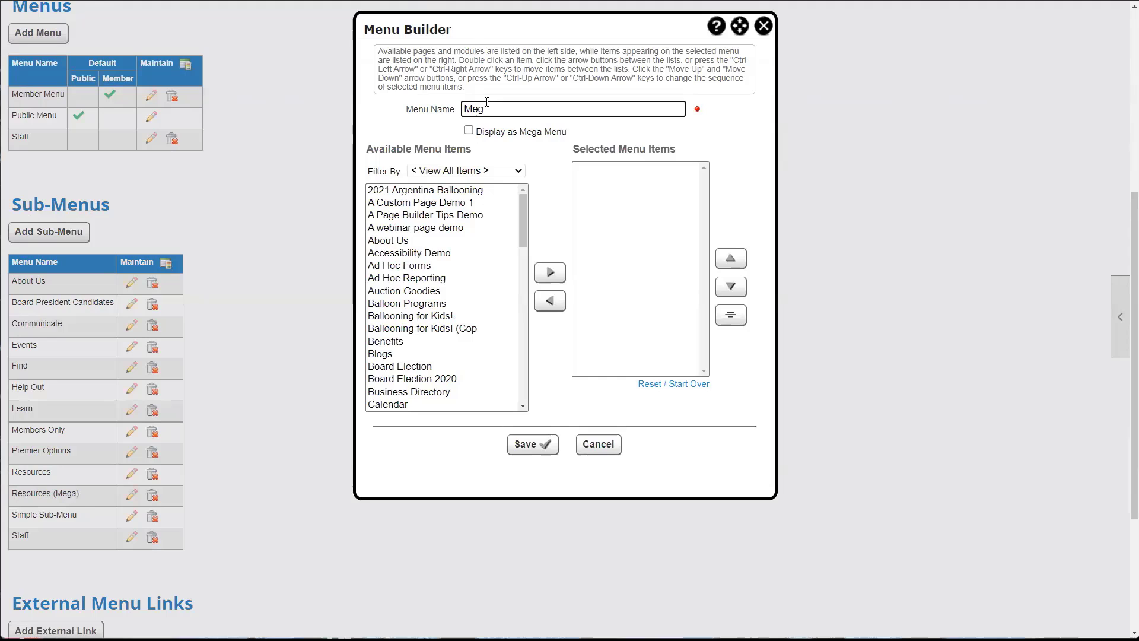
pyautogui.click(468, 131)
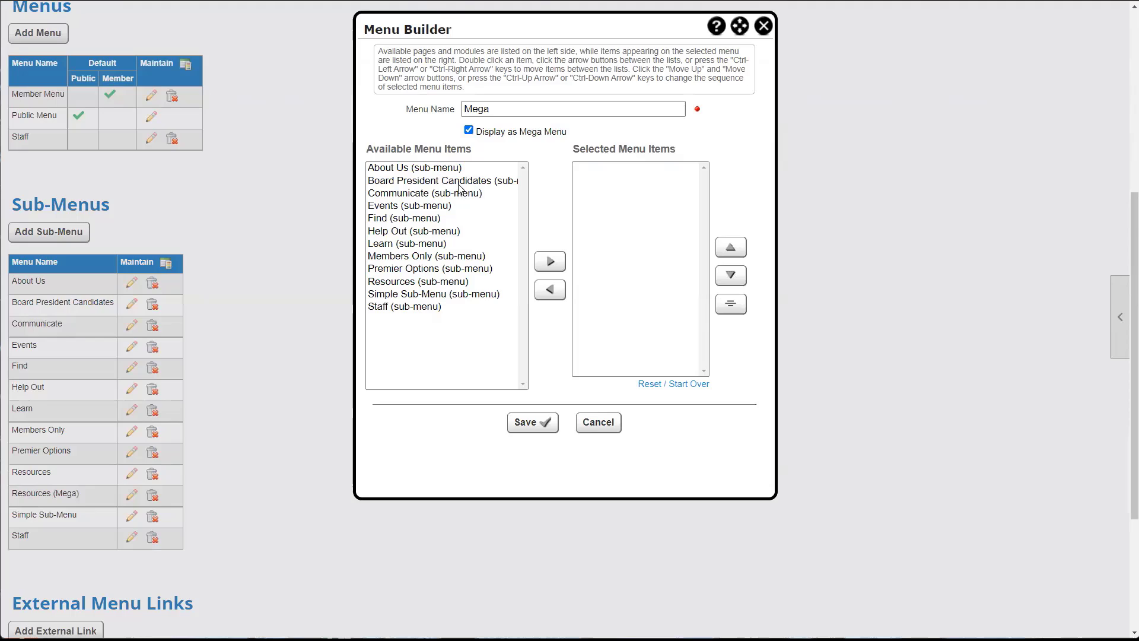
# - Add Simple Sub-Menu, Staff, About Us and Communicate to Mega, then save it
pyautogui.doubleClick(440, 293)
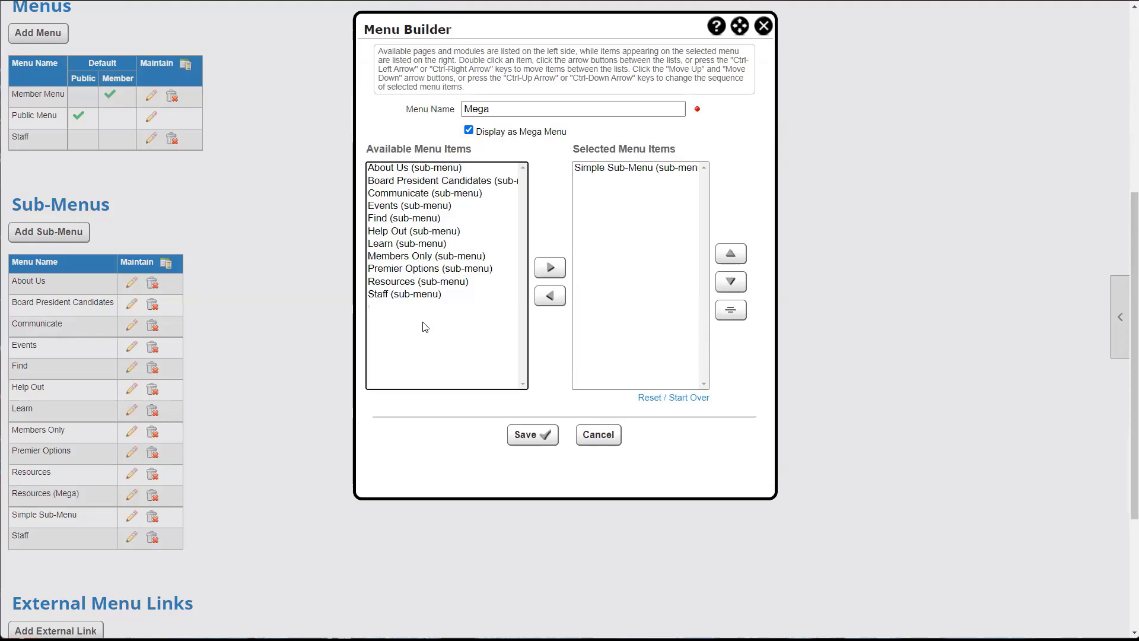
pyautogui.doubleClick(391, 295)
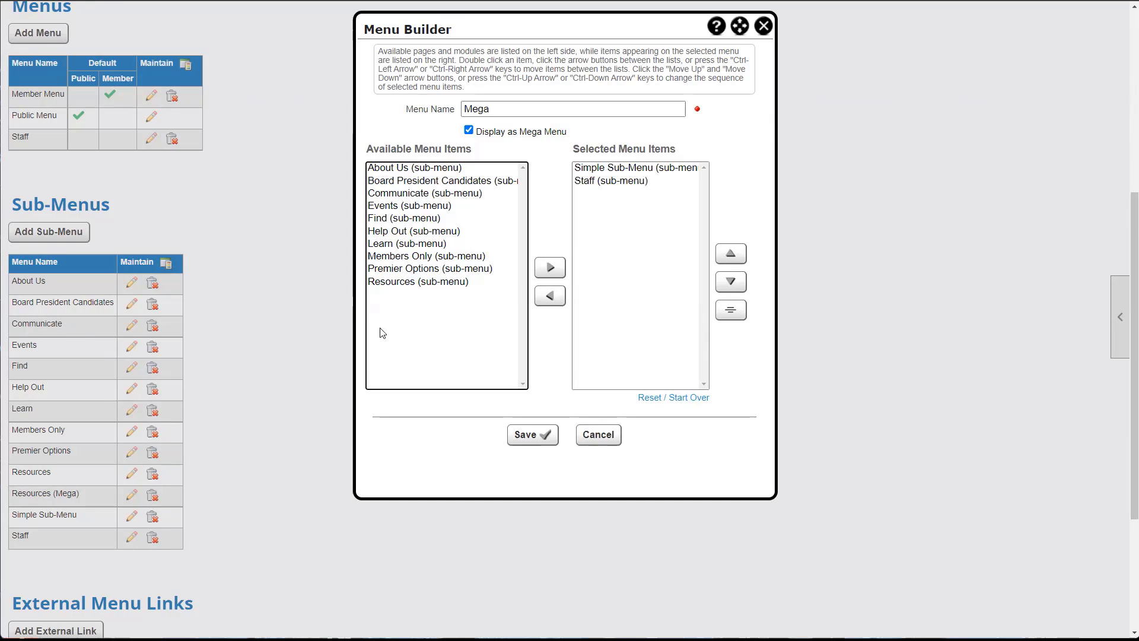
pyautogui.doubleClick(392, 169)
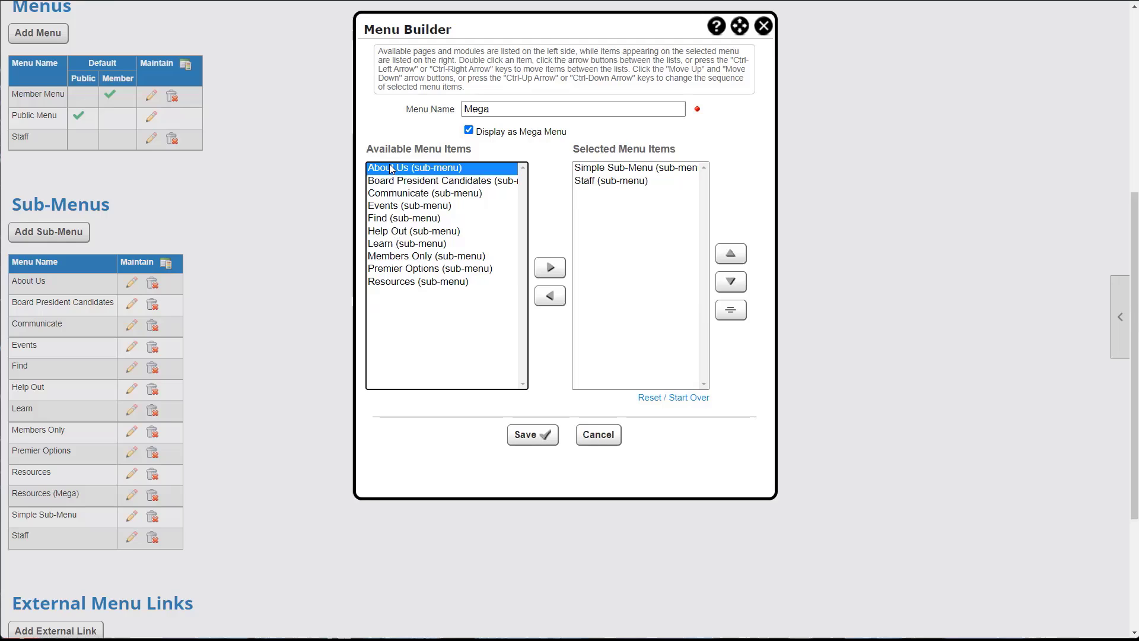
pyautogui.doubleClick(396, 184)
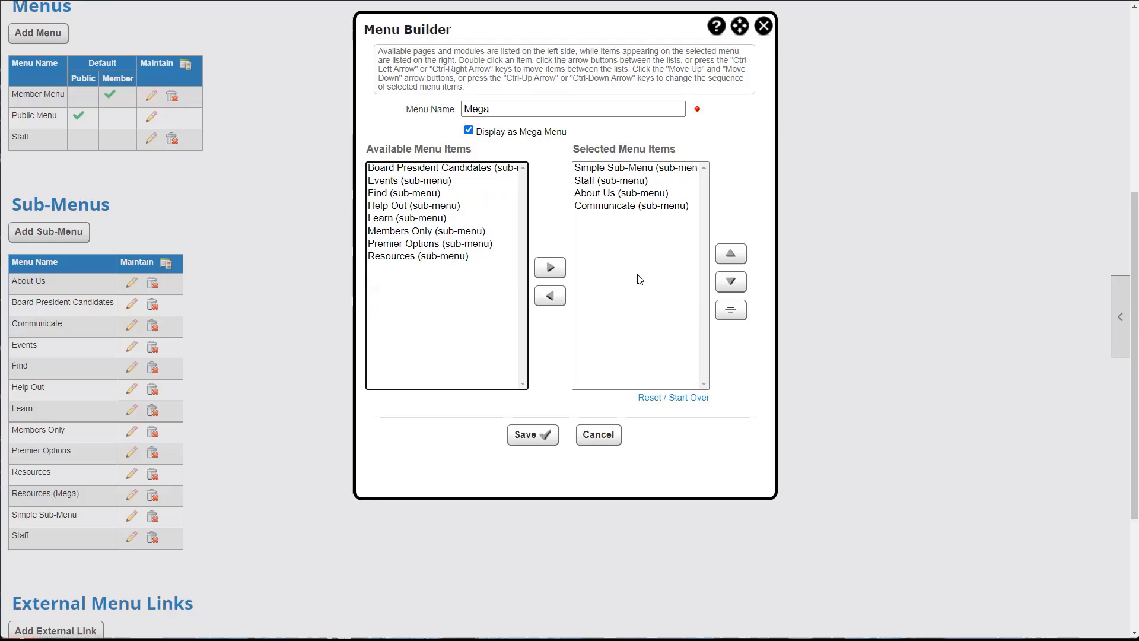
pyautogui.click(593, 172)
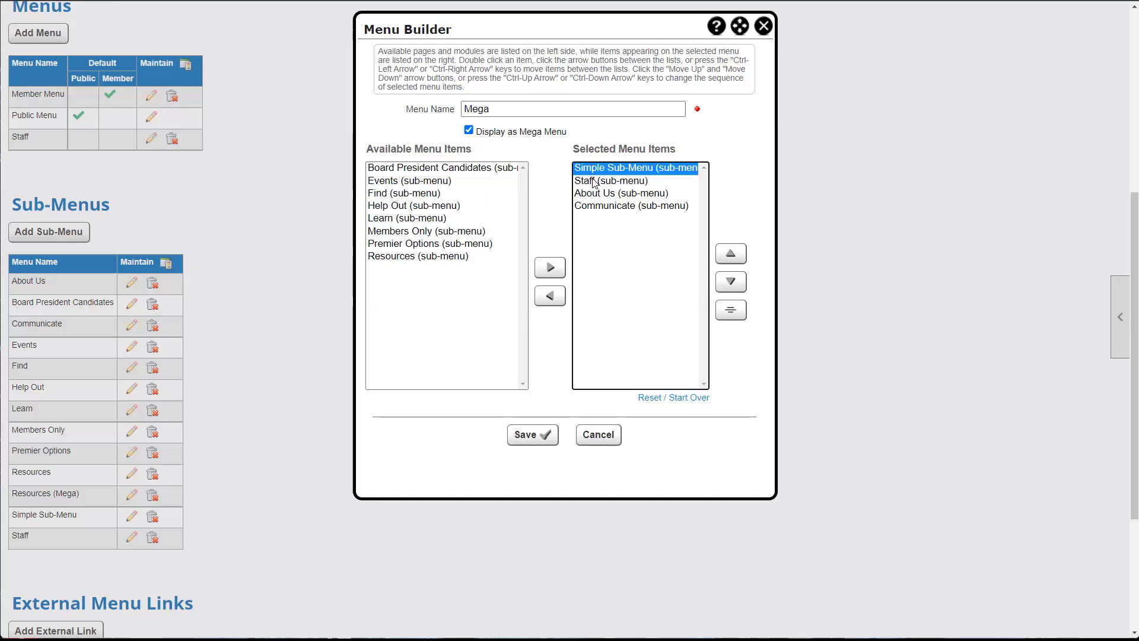
pyautogui.click(593, 181)
pyautogui.click(595, 193)
pyautogui.click(598, 207)
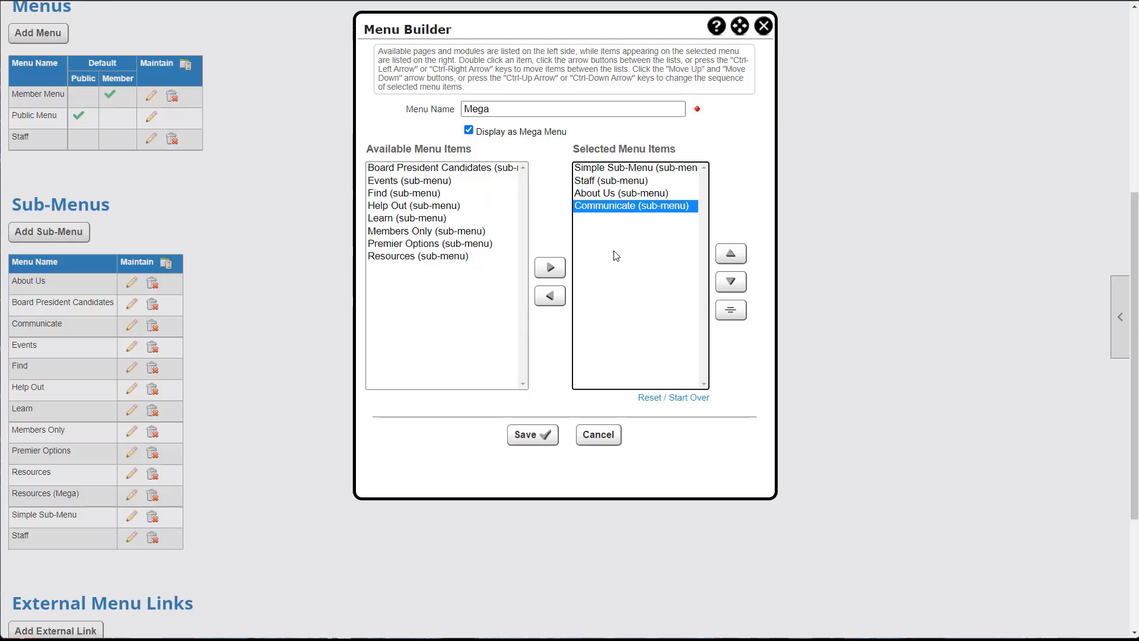
pyautogui.click(529, 449)
# - Remove Simple Sub-Menu from the Member Menu's items
pyautogui.scroll(6, 526, 447)
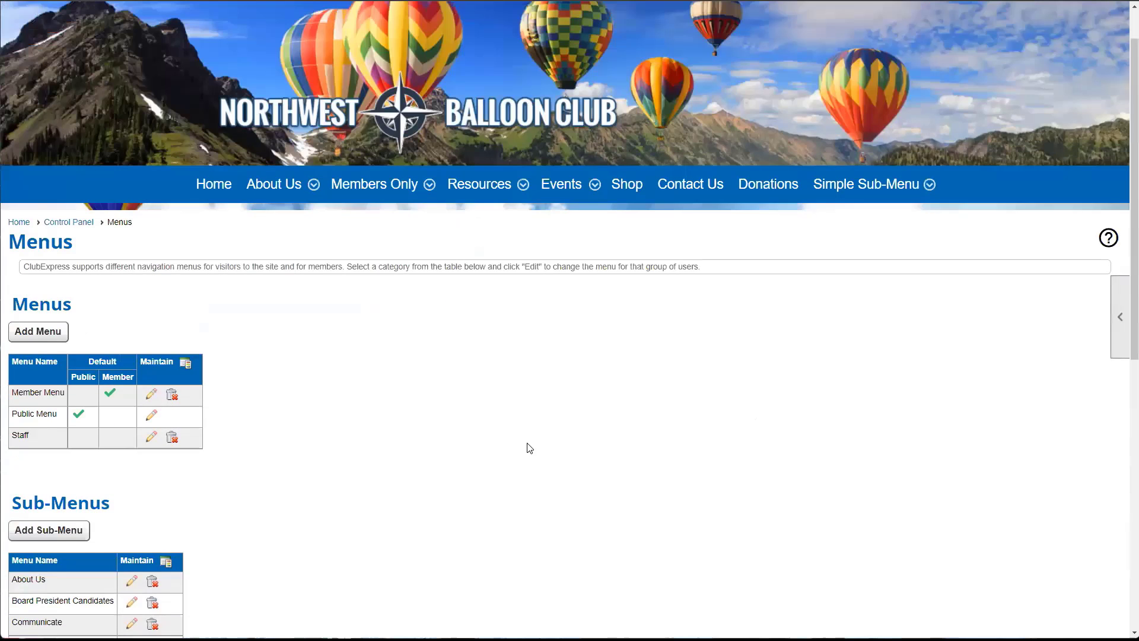
pyautogui.scroll(-1, 297, 451)
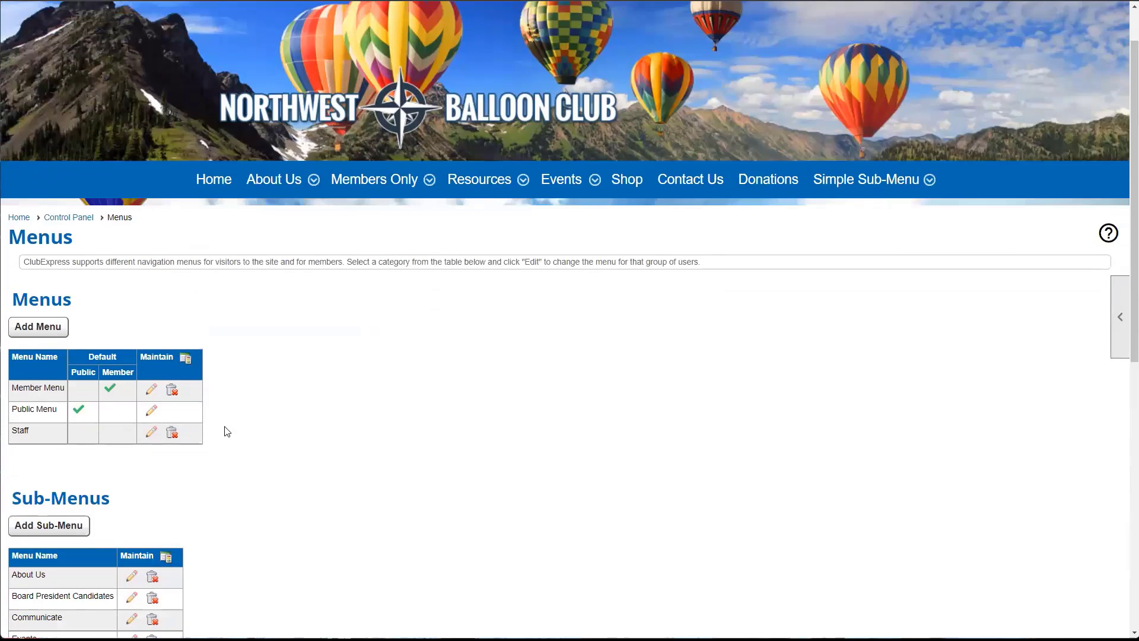
pyautogui.click(152, 389)
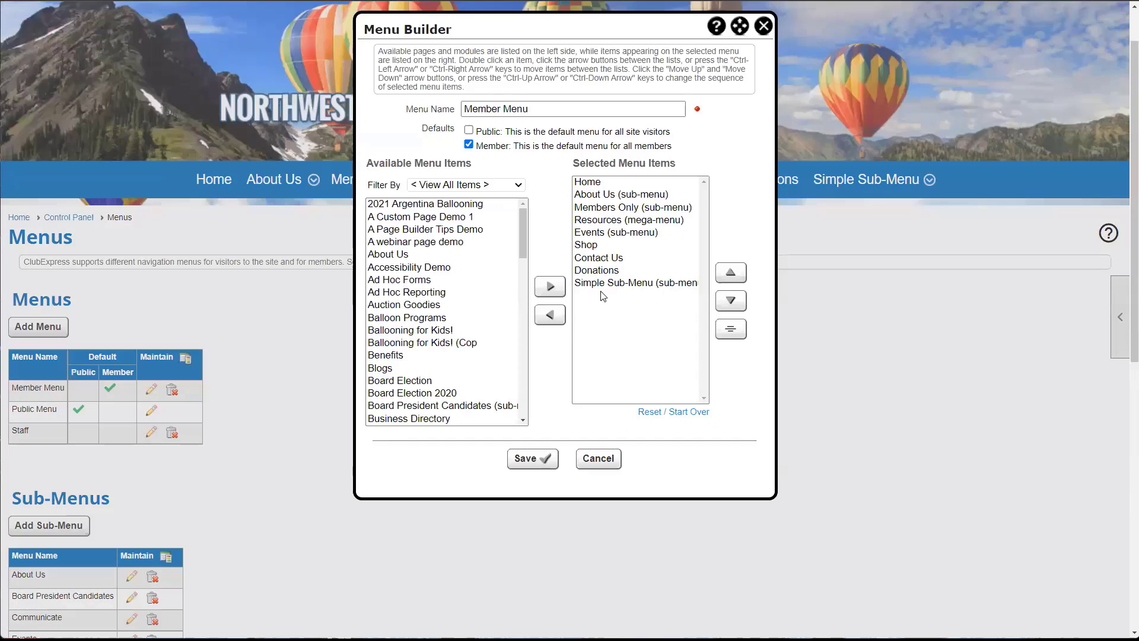
pyautogui.click(608, 285)
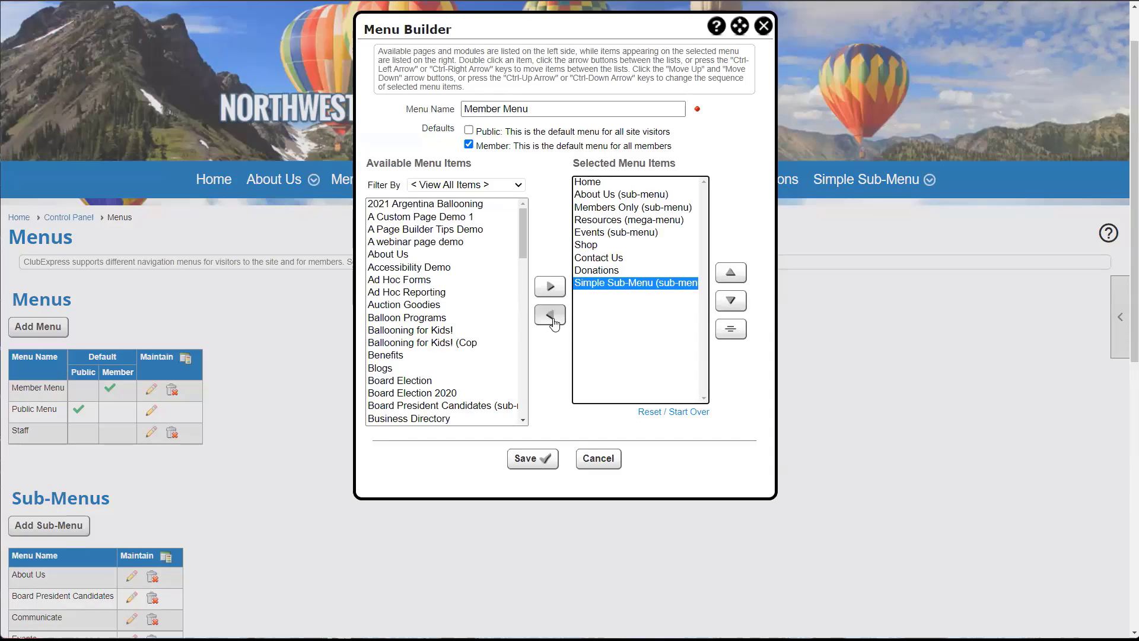
pyautogui.click(550, 315)
# - Add the Mega menu to the Member Menu, using the Mega-menus filter, and save
pyautogui.scroll(-5, 397, 347)
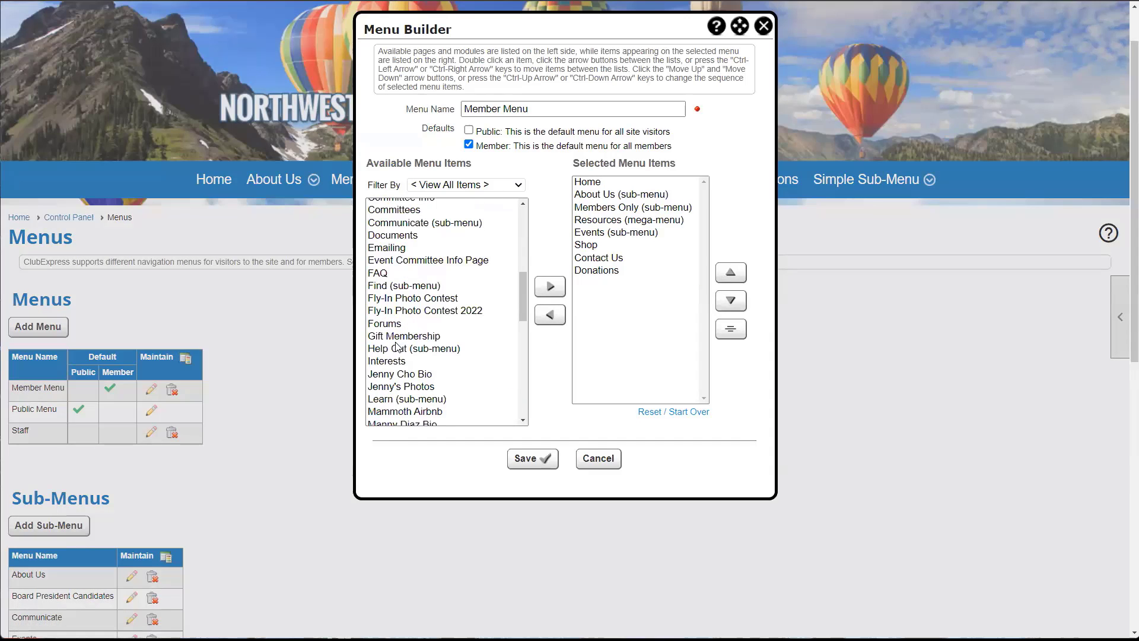
pyautogui.click(443, 188)
pyautogui.click(452, 288)
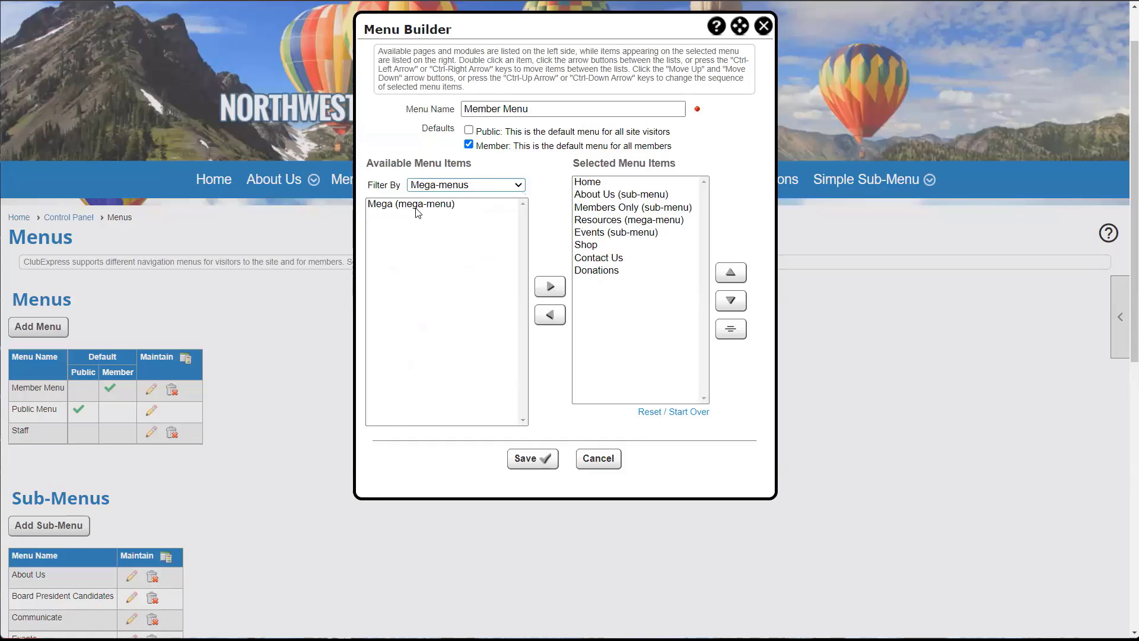
pyautogui.click(417, 211)
pyautogui.click(550, 282)
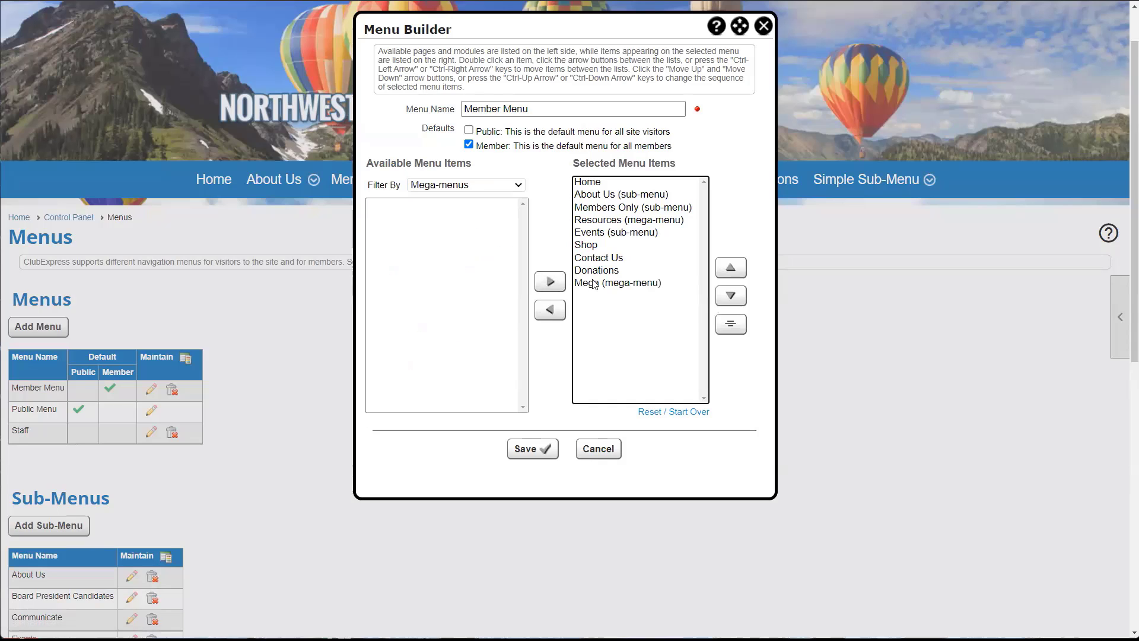
pyautogui.click(532, 448)
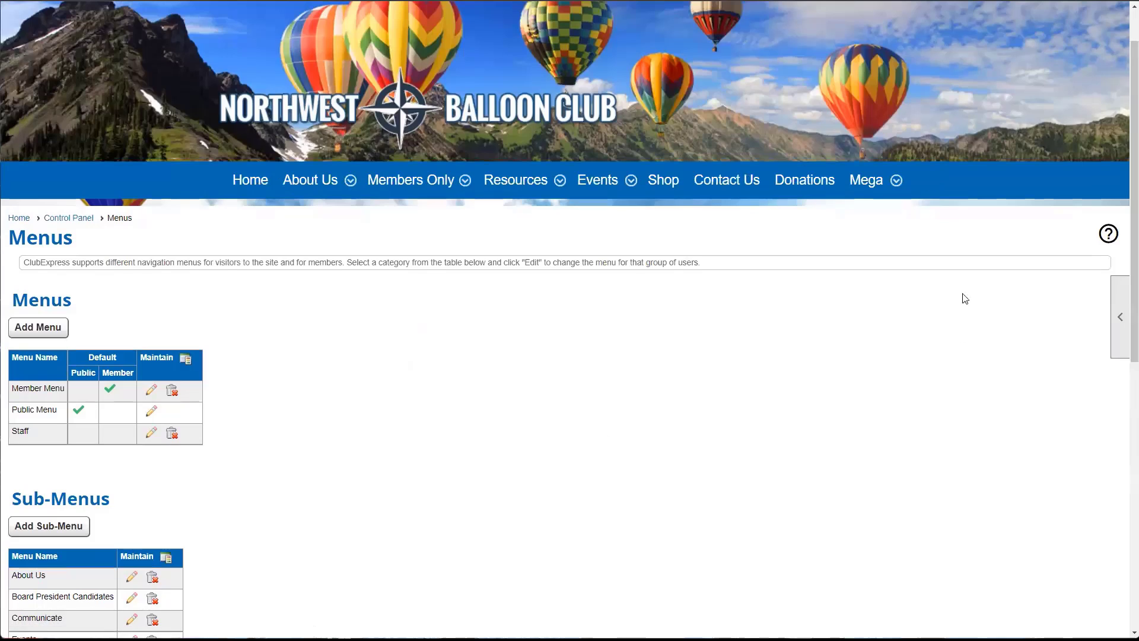
pyautogui.moveTo(896, 196)
pyautogui.scroll(-2, 478, 389)
pyautogui.scroll(-2, 325, 382)
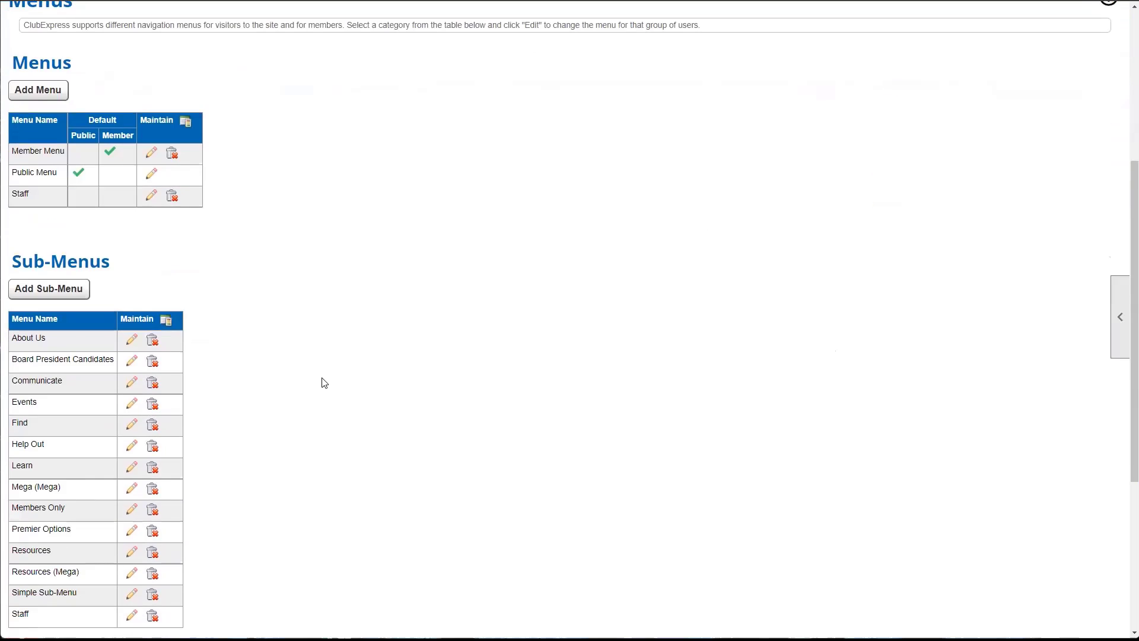
pyautogui.scroll(3, 325, 382)
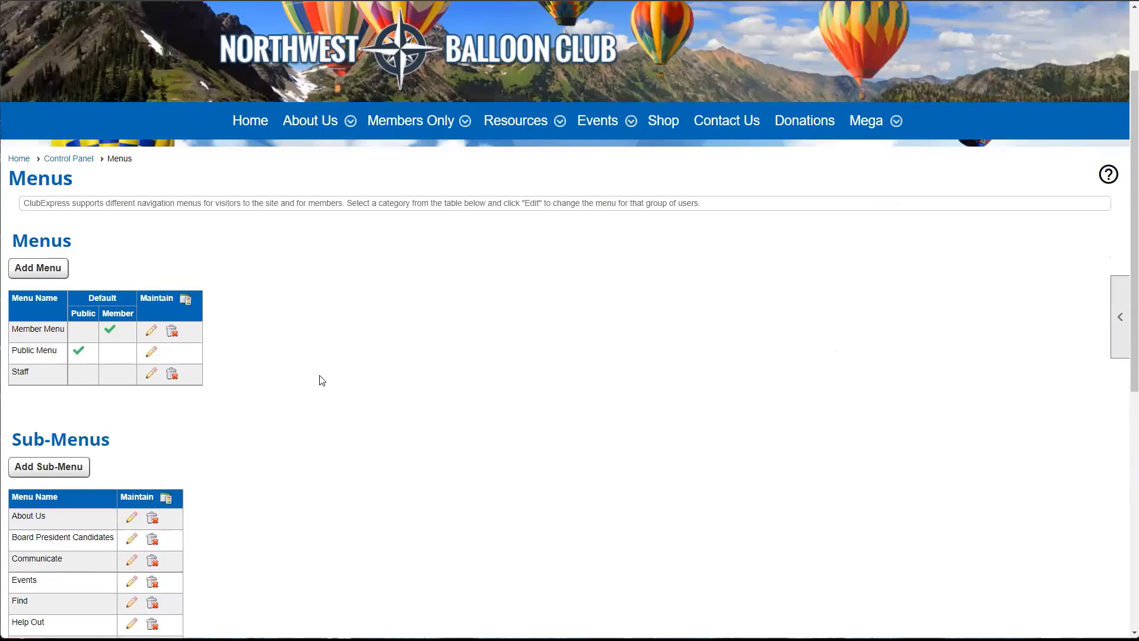
pyautogui.scroll(1, 338, 397)
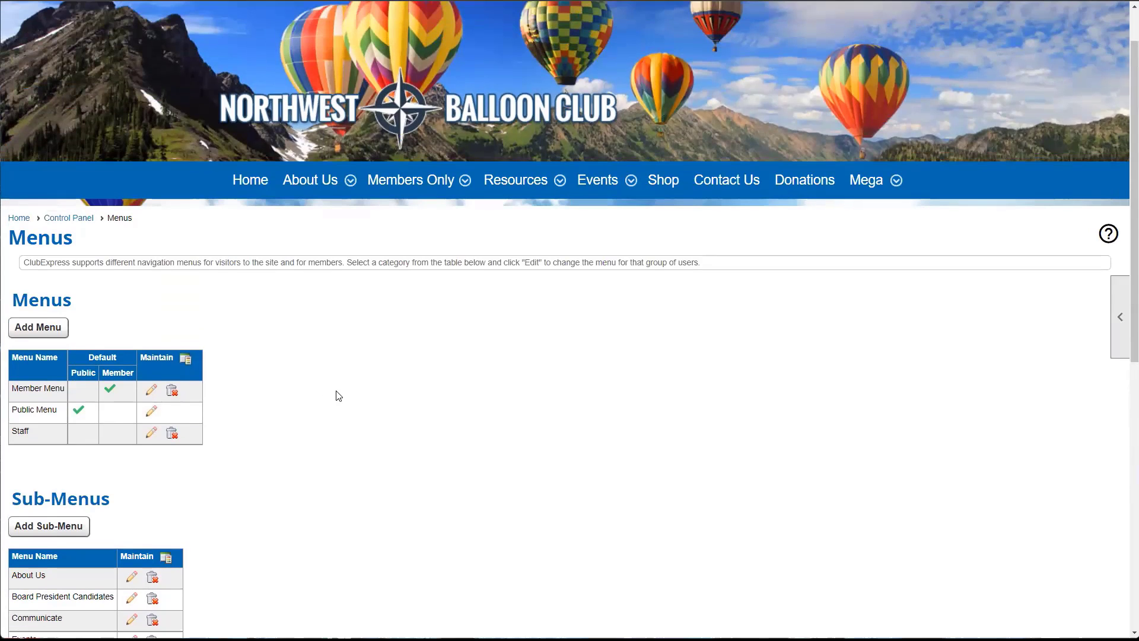
pyautogui.scroll(1, 337, 395)
pyautogui.scroll(-3, 118, 504)
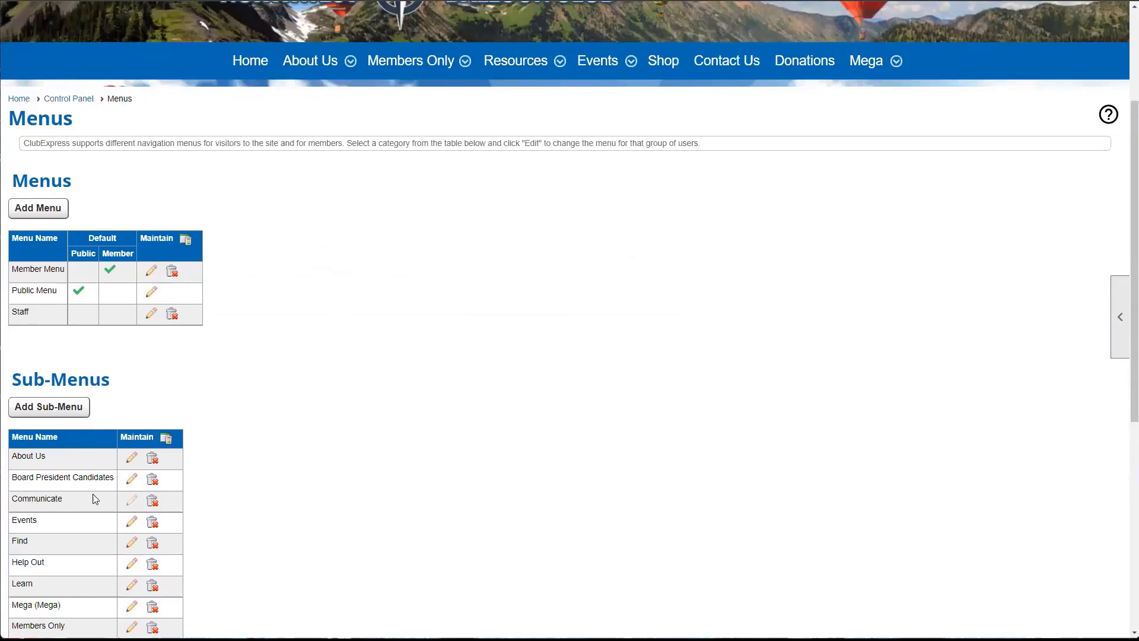
pyautogui.scroll(-3, 69, 487)
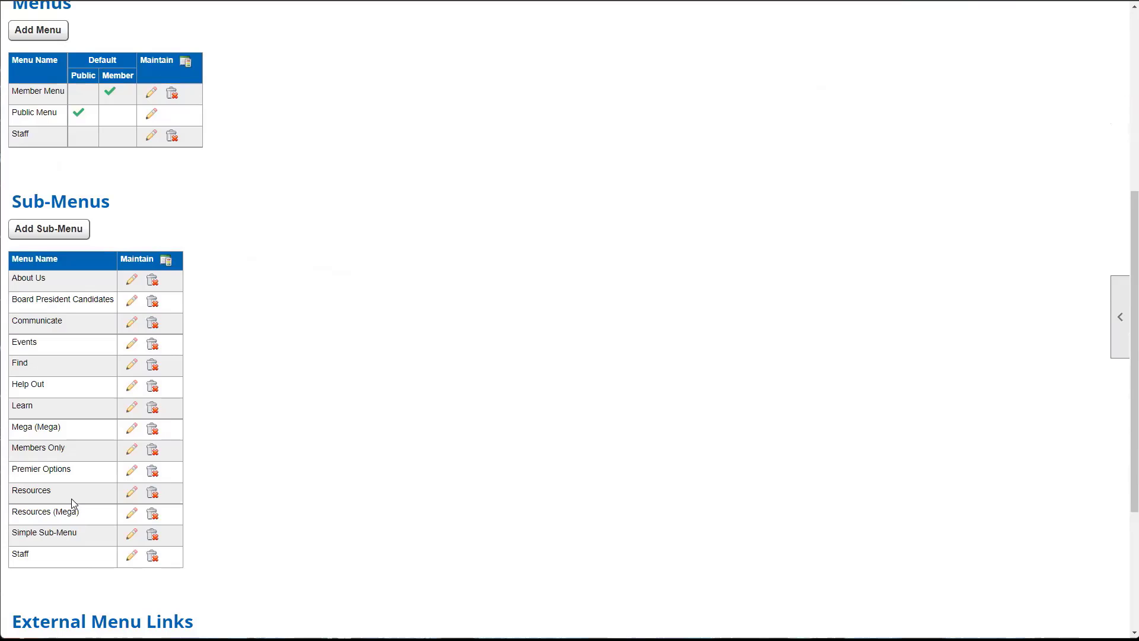
pyautogui.scroll(4, 442, 451)
pyautogui.scroll(2, 442, 451)
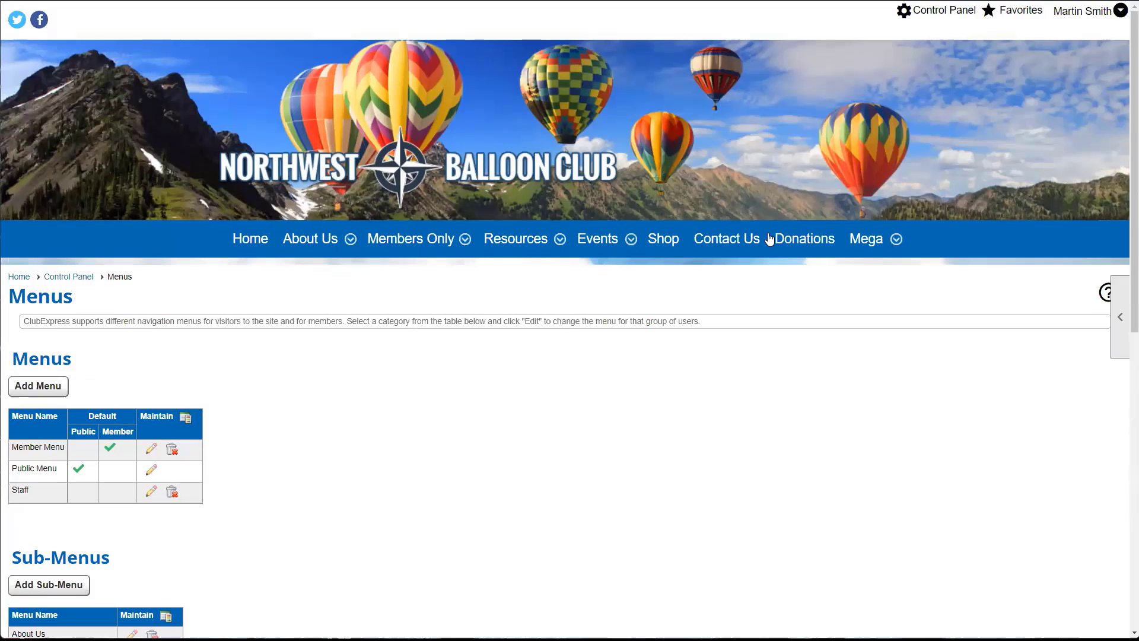
# - Go to Website > Custom Pages, list all pages, and open Staff Resources for editing
pyautogui.click(920, 18)
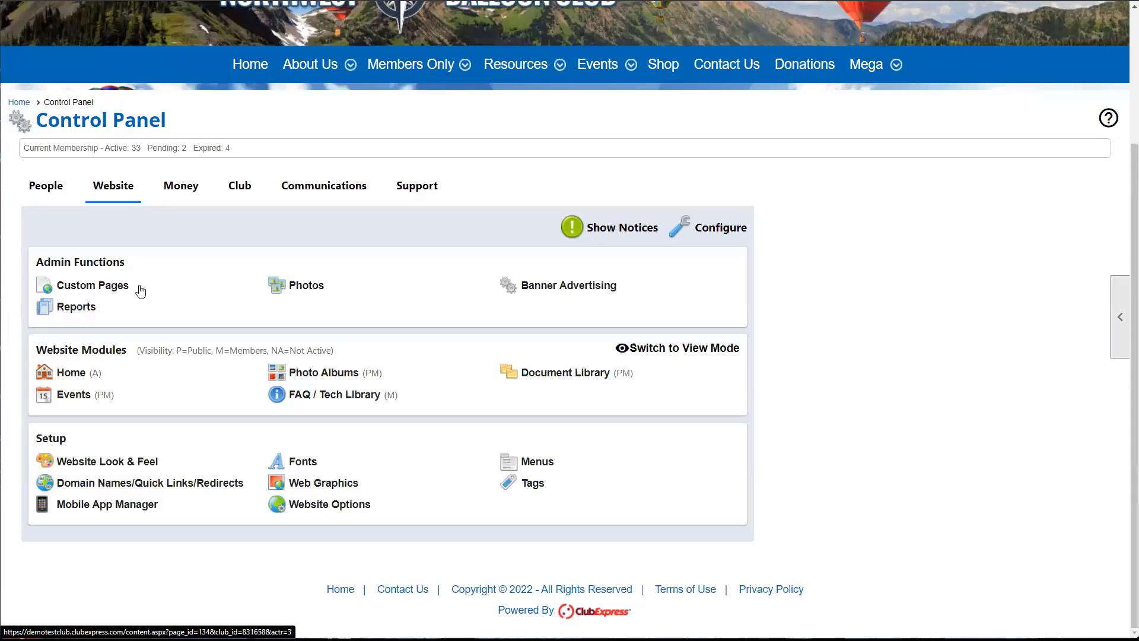
pyautogui.click(117, 290)
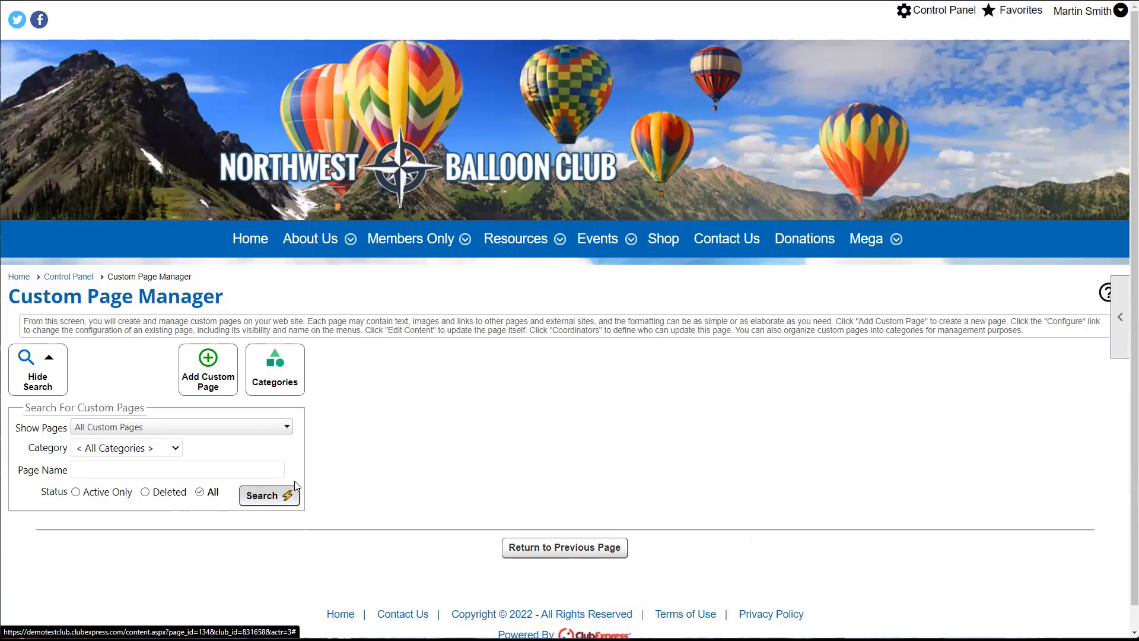
pyautogui.click(270, 495)
pyautogui.scroll(-7, 293, 480)
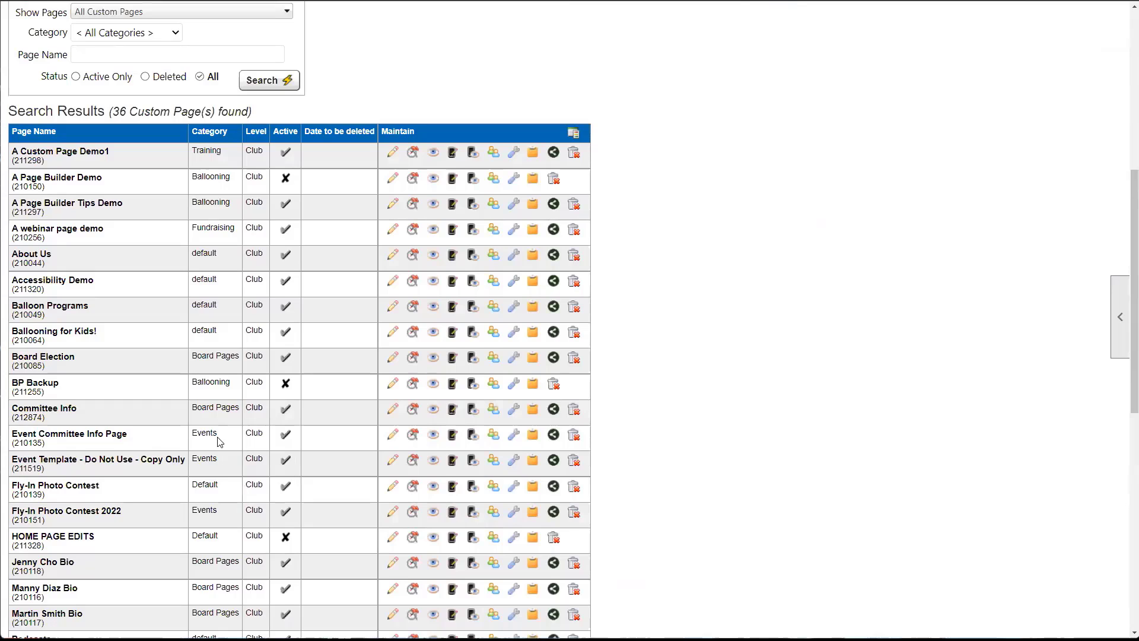
pyautogui.scroll(-2, 220, 441)
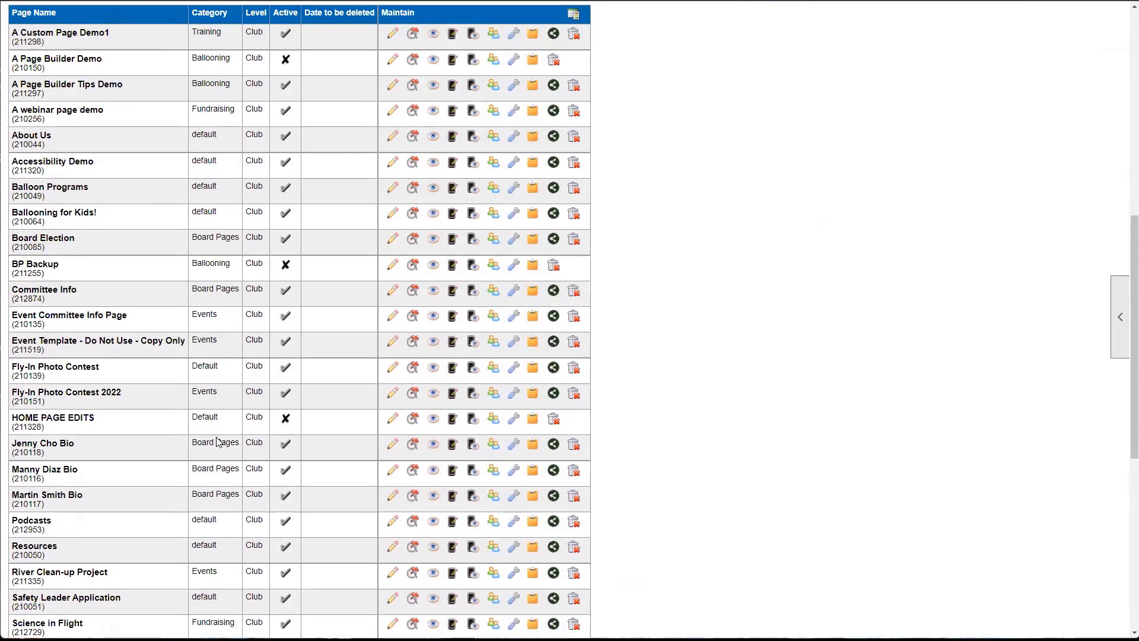
pyautogui.scroll(-6, 216, 441)
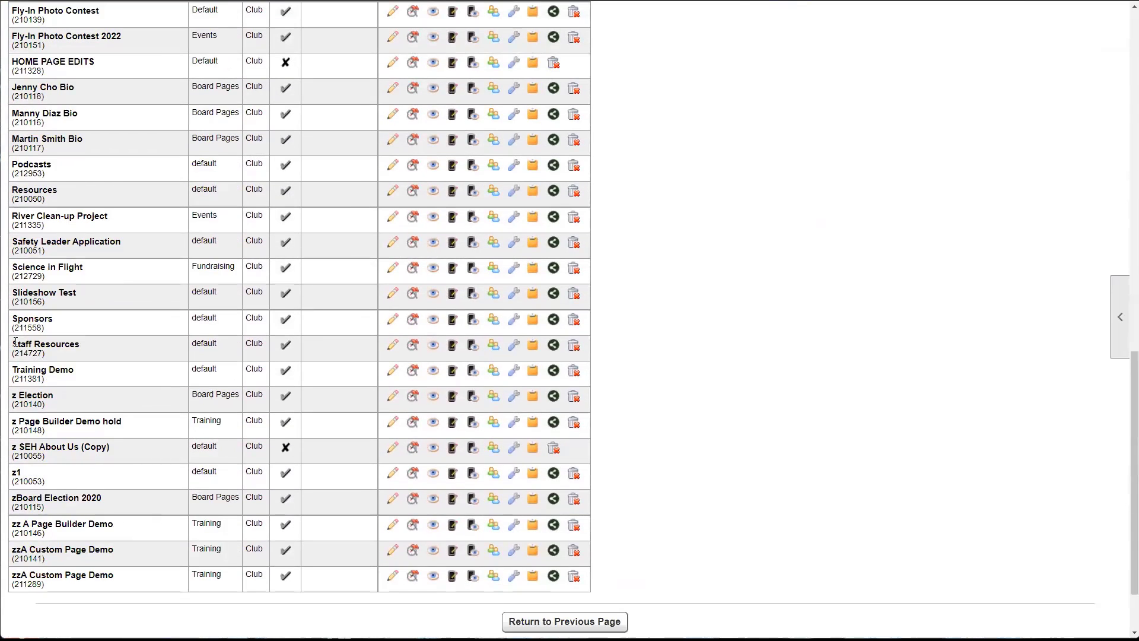
pyautogui.tripleClick(49, 345)
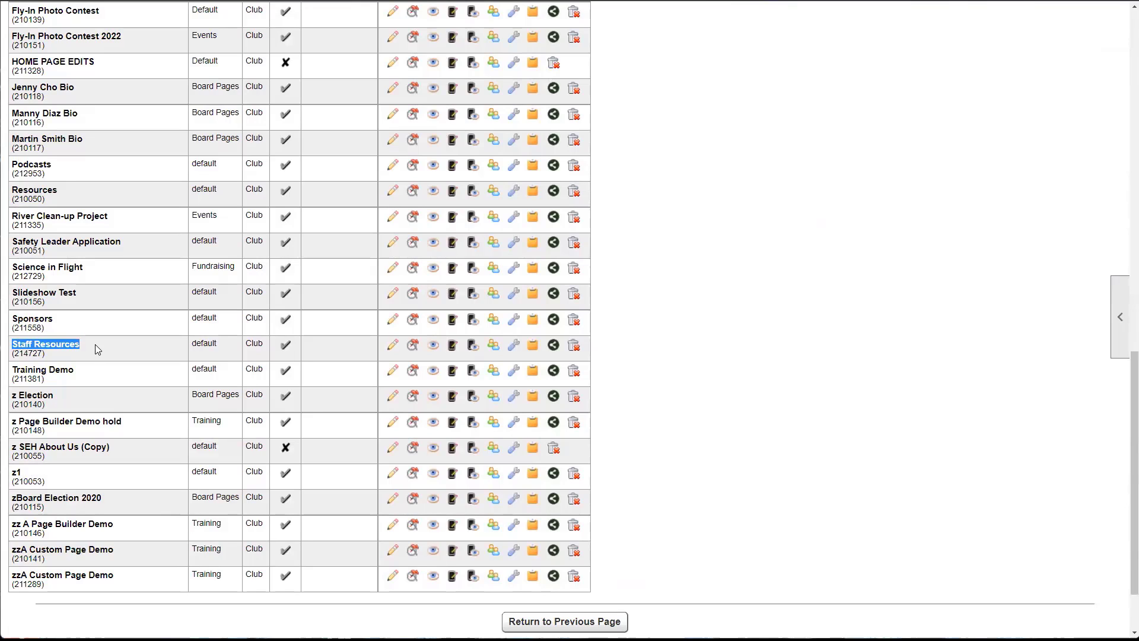
pyautogui.click(96, 347)
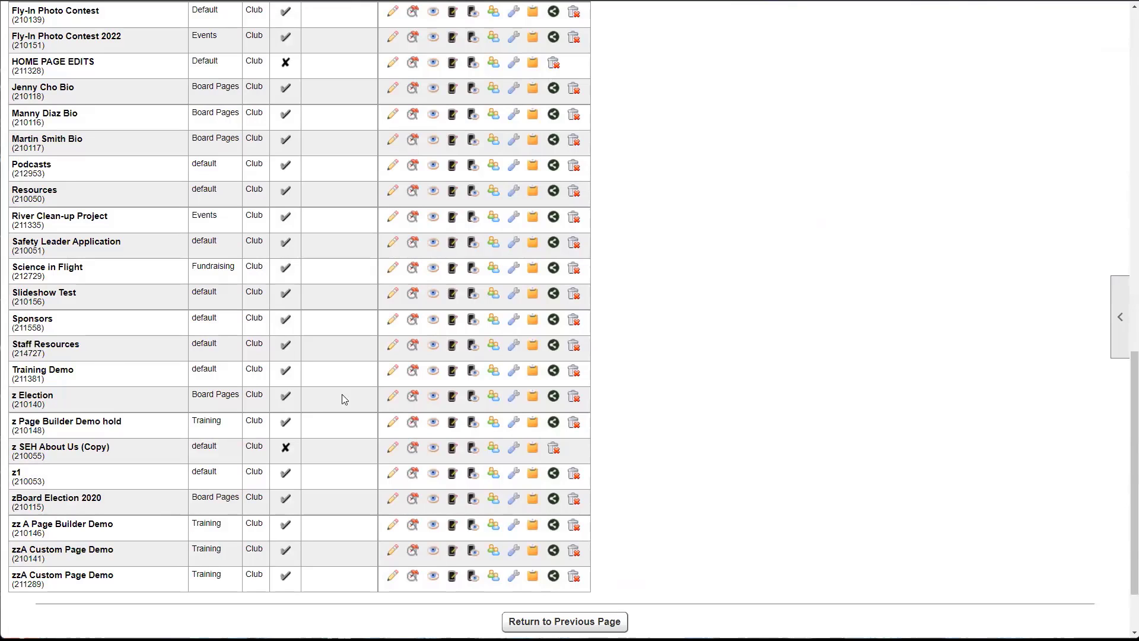
pyautogui.click(392, 348)
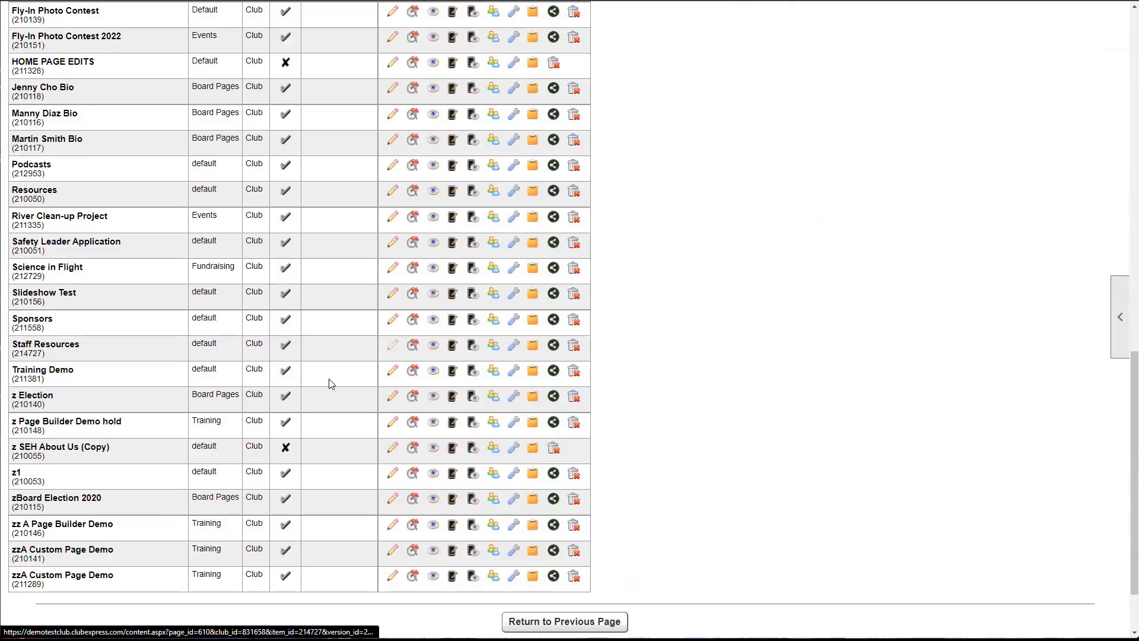
# - Select the existing submenu cell and bring up the blank Row Templates
pyautogui.scroll(-3, 318, 379)
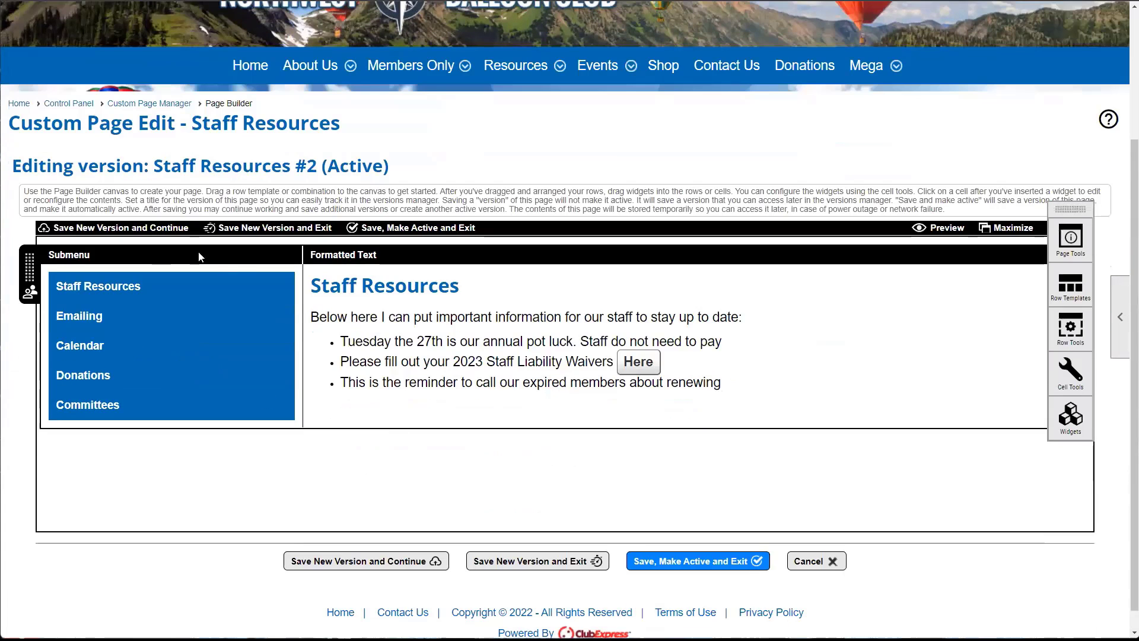
pyautogui.click(134, 259)
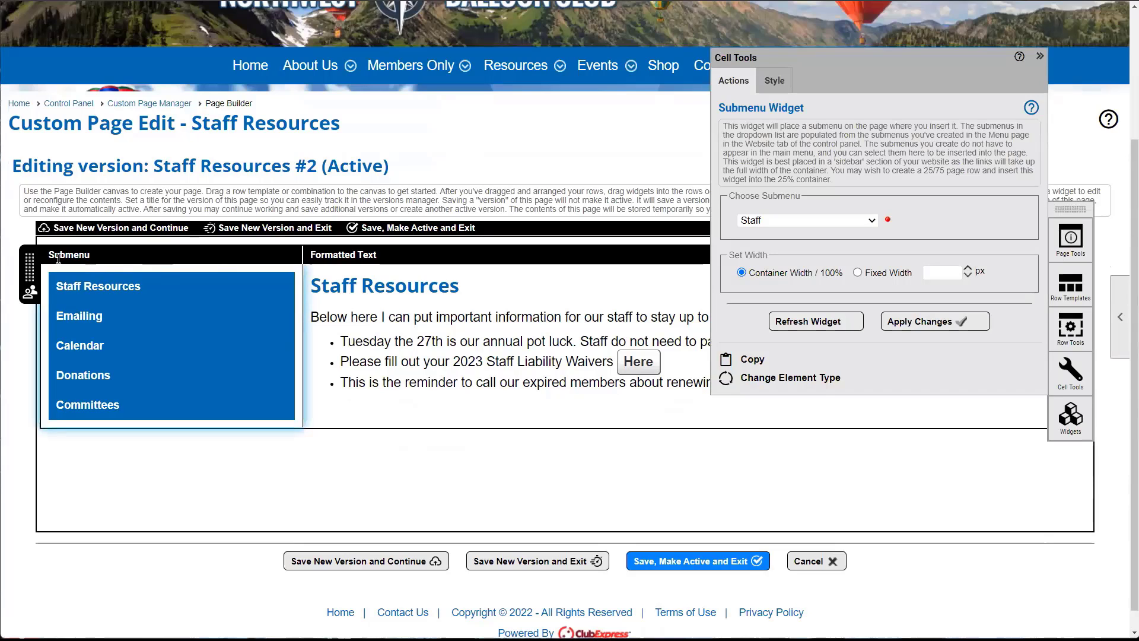
pyautogui.click(1070, 287)
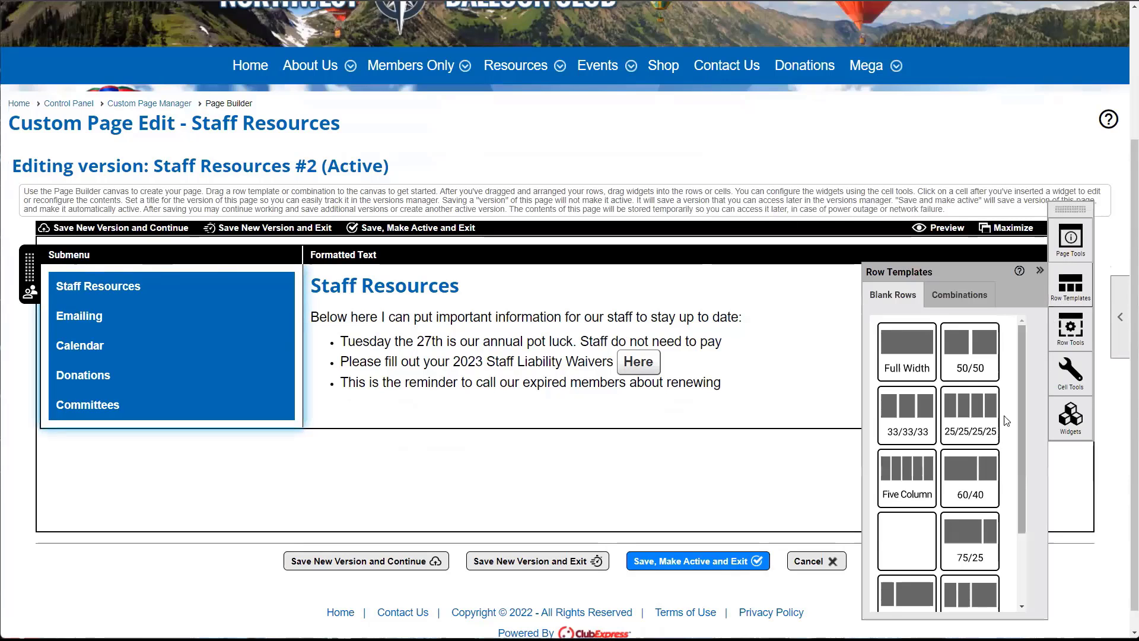
pyautogui.scroll(-1, 902, 420)
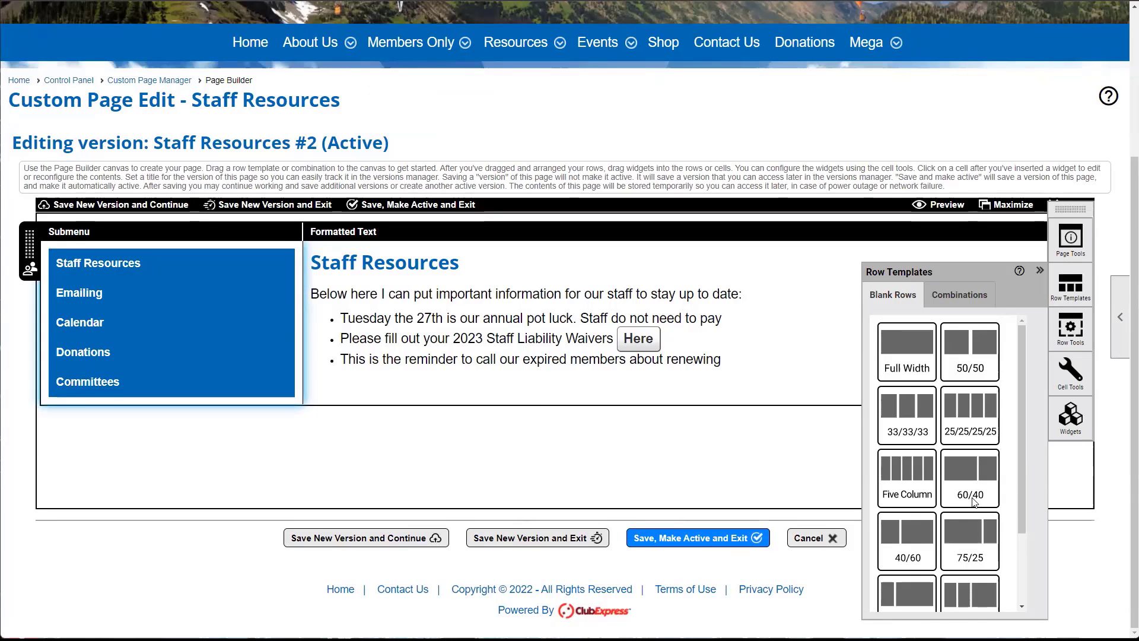
# - Drop a 25/75 blank row below the submenu row and select its left cell
pyautogui.scroll(-2, 969, 522)
pyautogui.moveTo(918, 495); pyautogui.dragTo(237, 439)
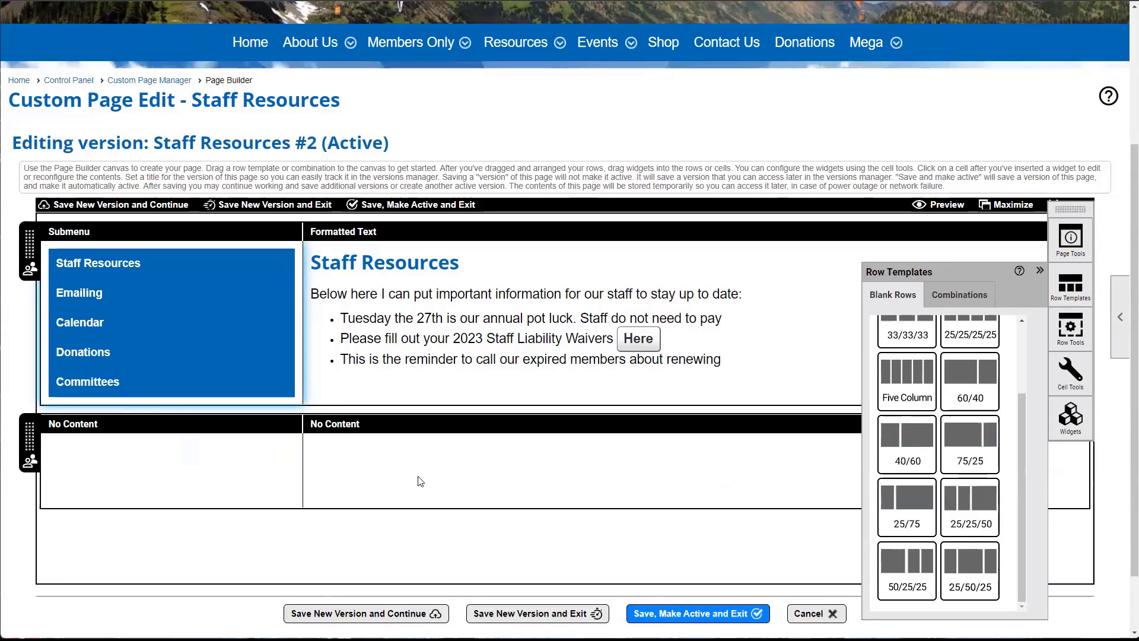
pyautogui.scroll(-1, 420, 481)
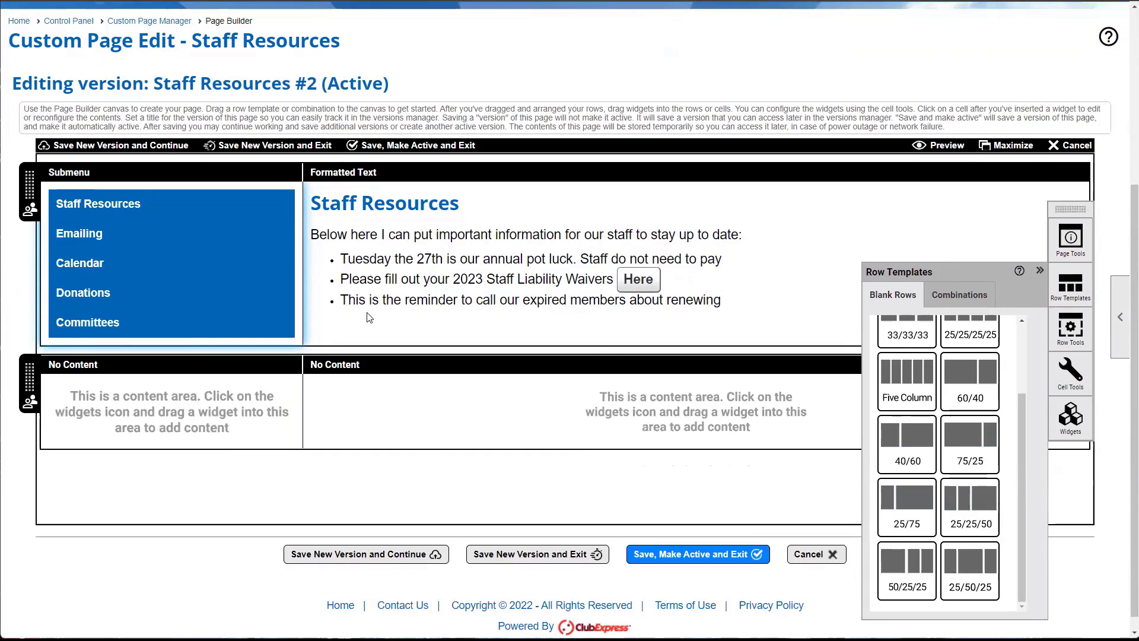
pyautogui.click(177, 398)
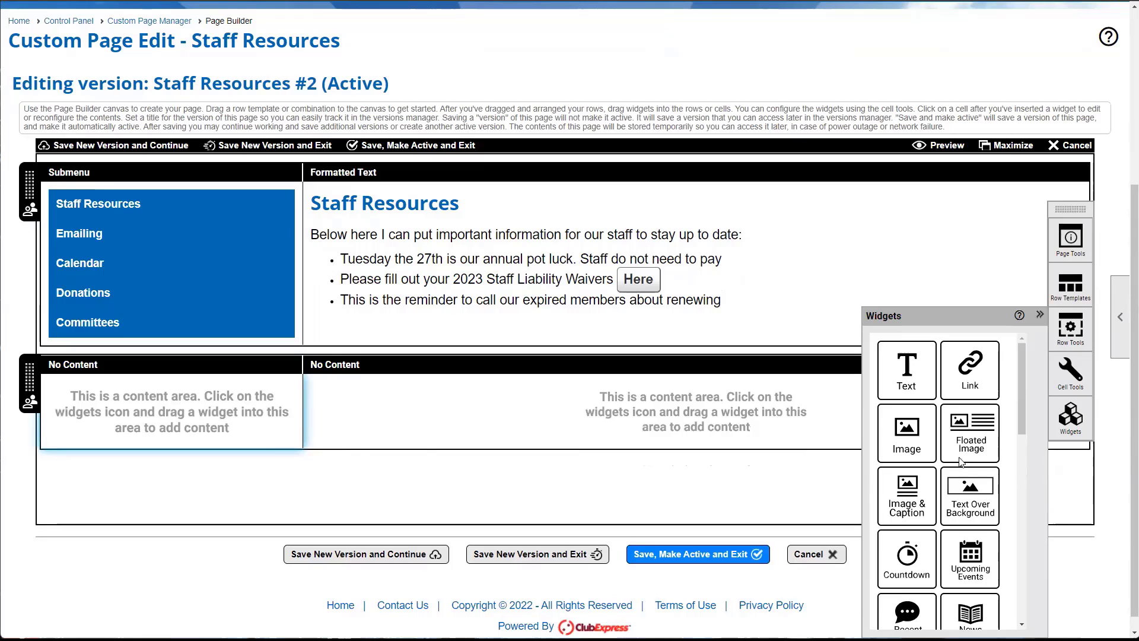
pyautogui.scroll(-6, 941, 451)
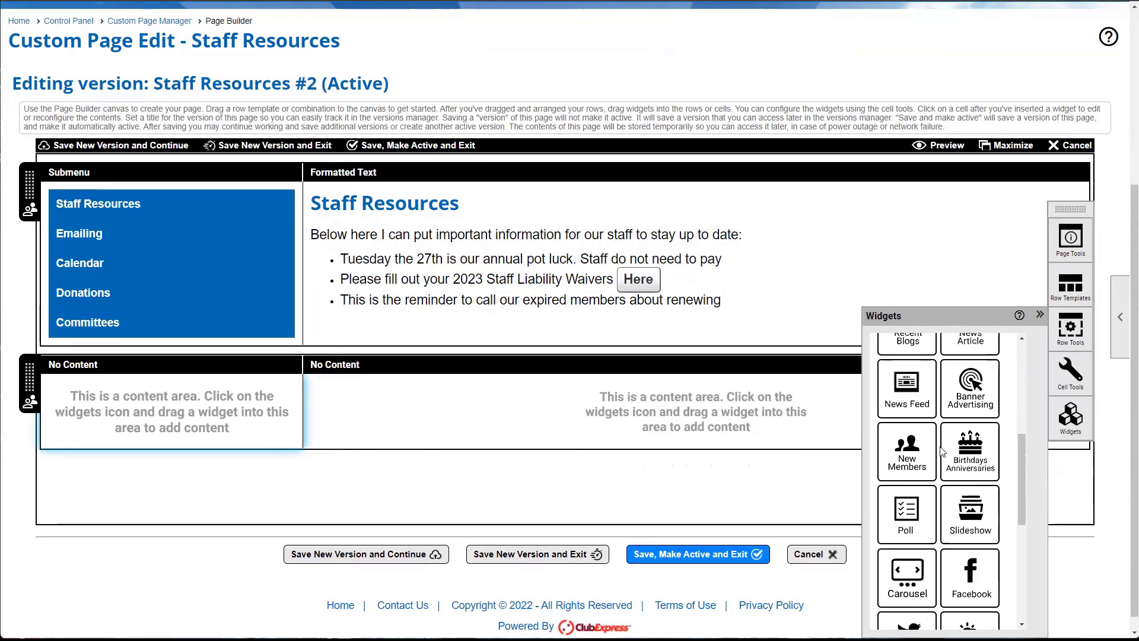
pyautogui.scroll(-5, 942, 451)
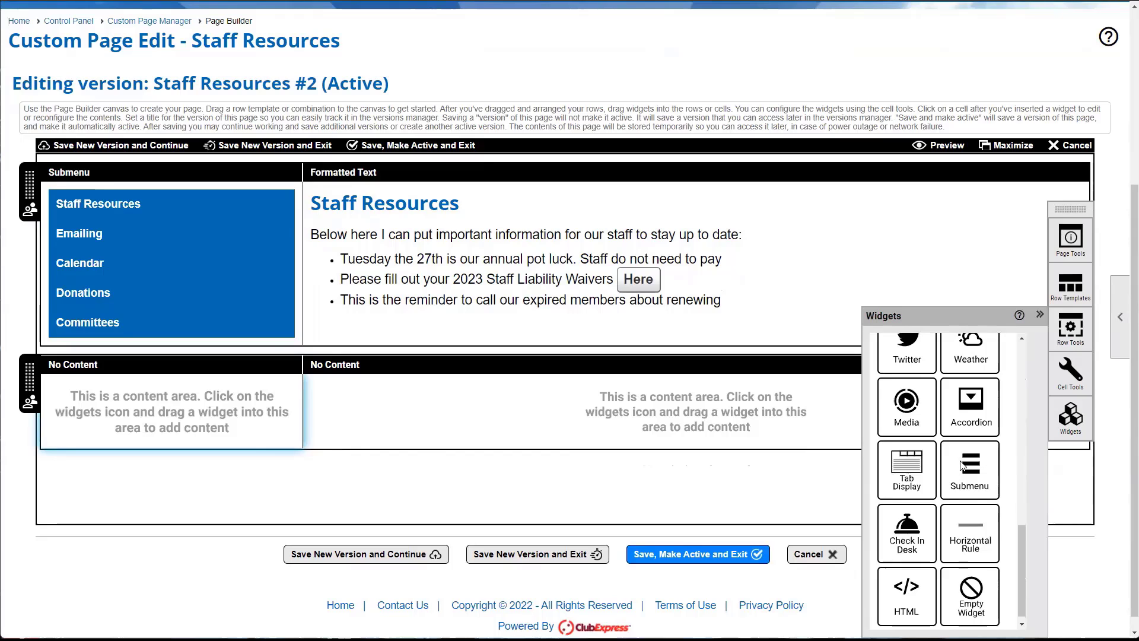
# - Place a Submenu widget in the left cell, set to Simple Sub-Menu, and apply
pyautogui.moveTo(967, 470); pyautogui.dragTo(188, 414)
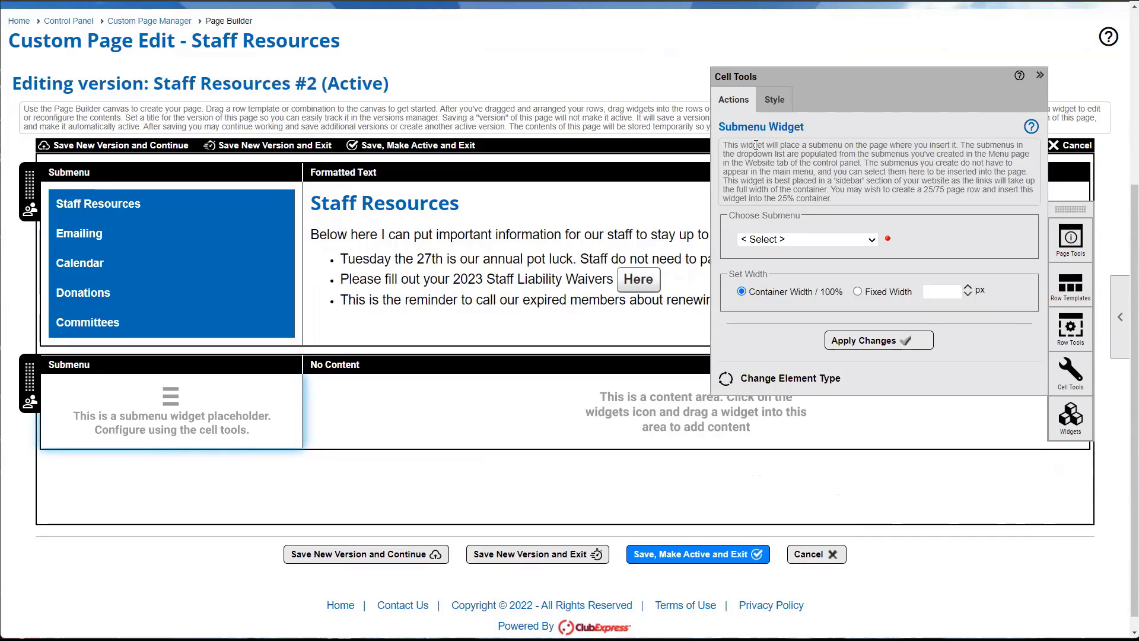
pyautogui.click(796, 240)
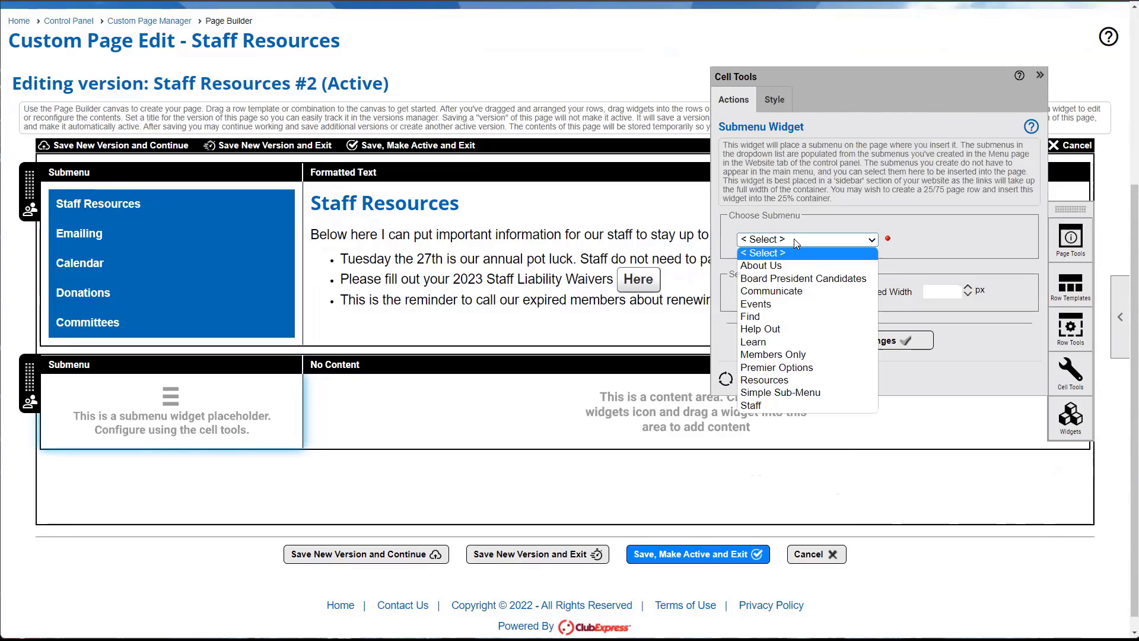
pyautogui.click(780, 393)
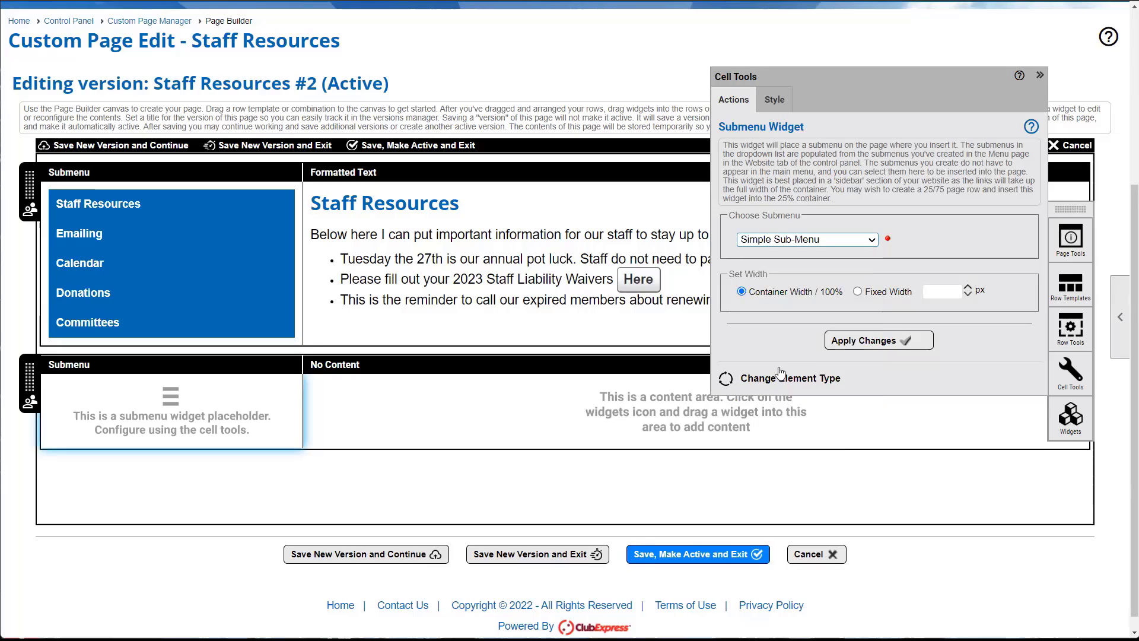
pyautogui.click(887, 347)
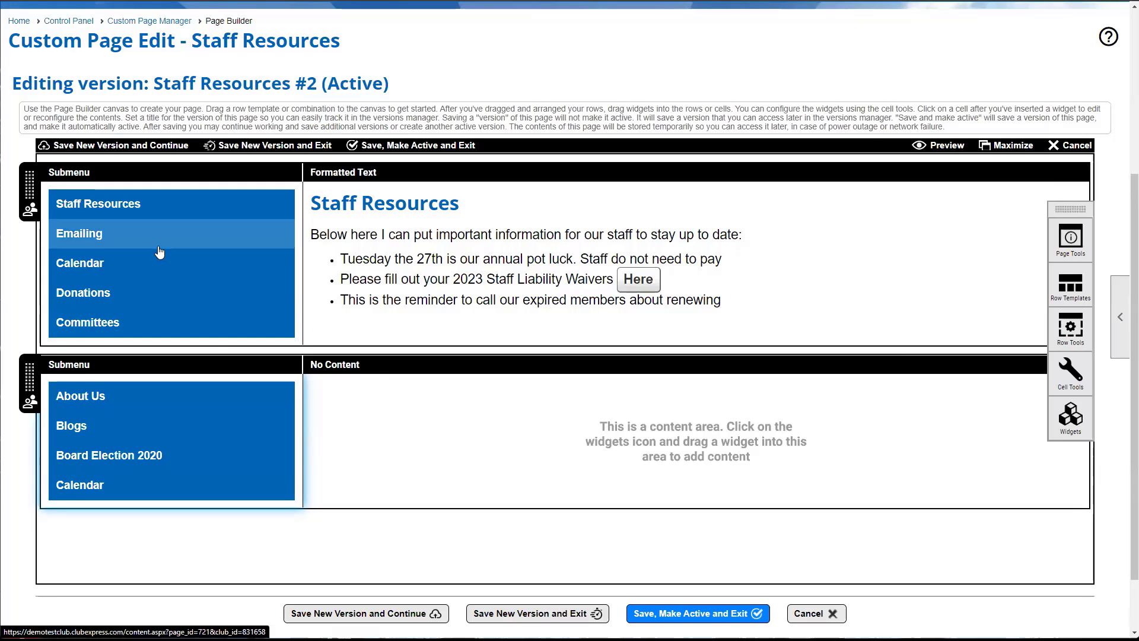
pyautogui.scroll(1, 158, 247)
pyautogui.scroll(-2, 802, 538)
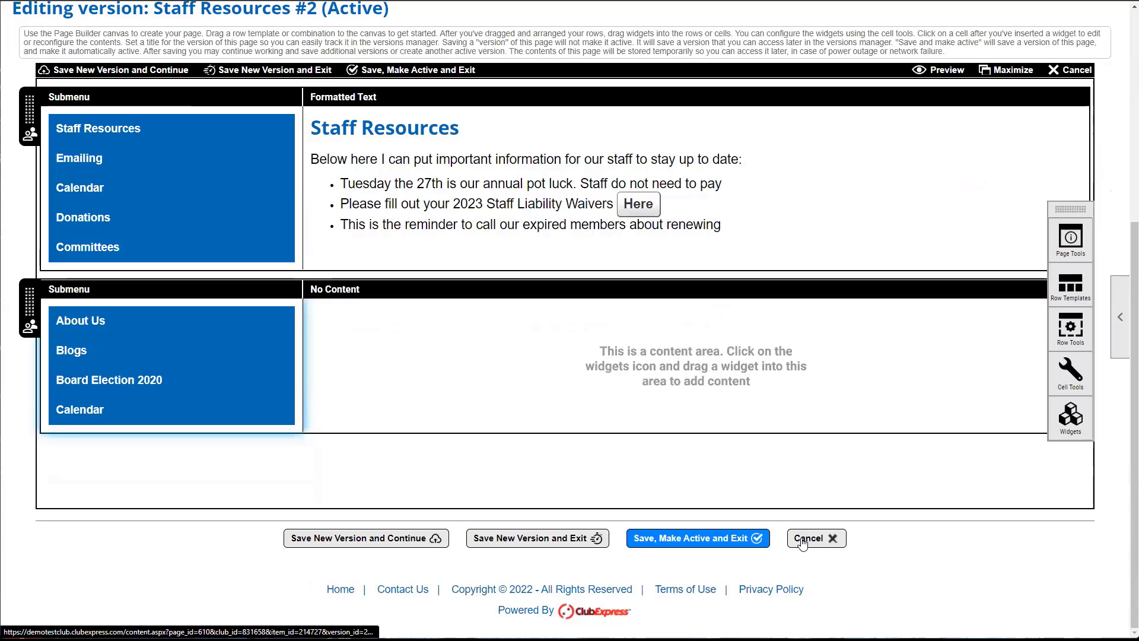
# - Cancel and confirm discarding the page edits, then view the live Staff Resources page
pyautogui.click(802, 542)
pyautogui.click(631, 59)
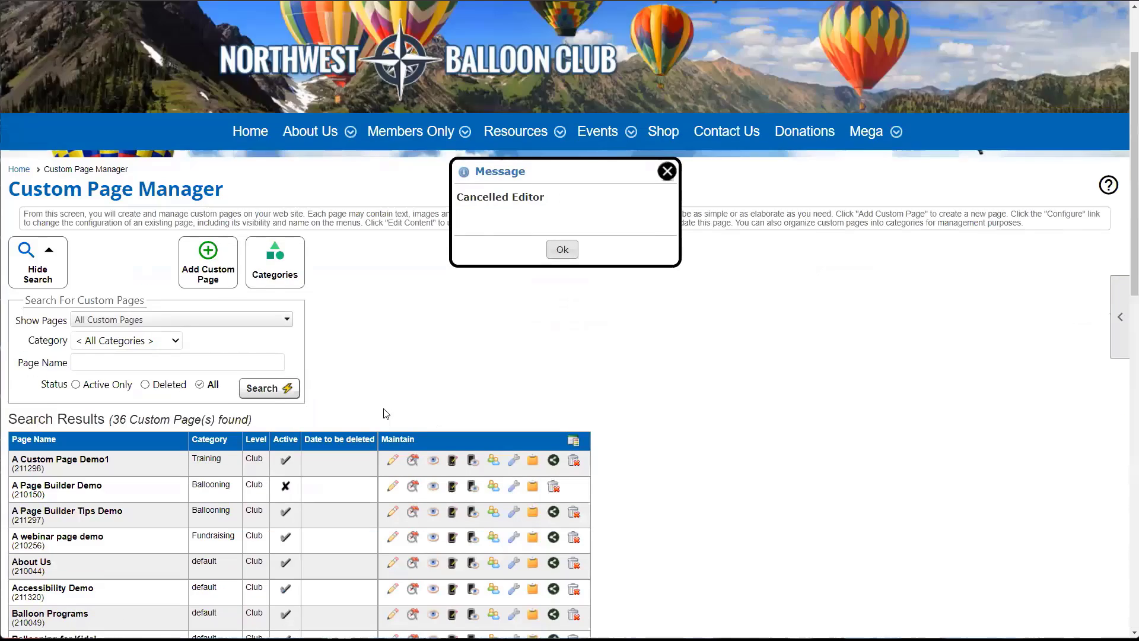
pyautogui.scroll(-15, 386, 414)
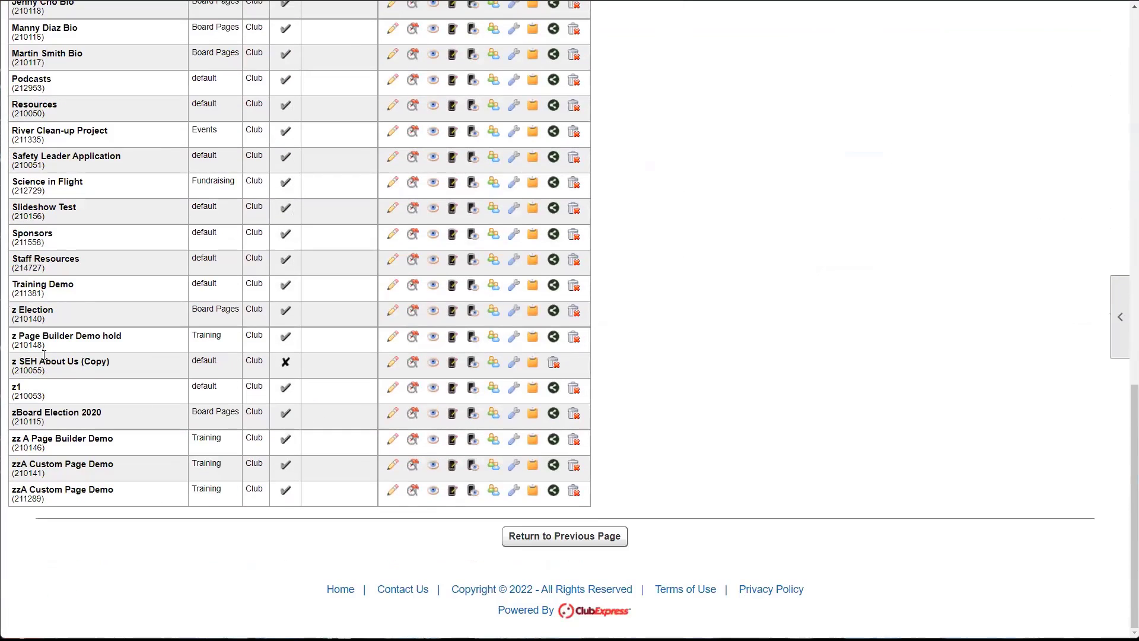
pyautogui.scroll(1, 44, 354)
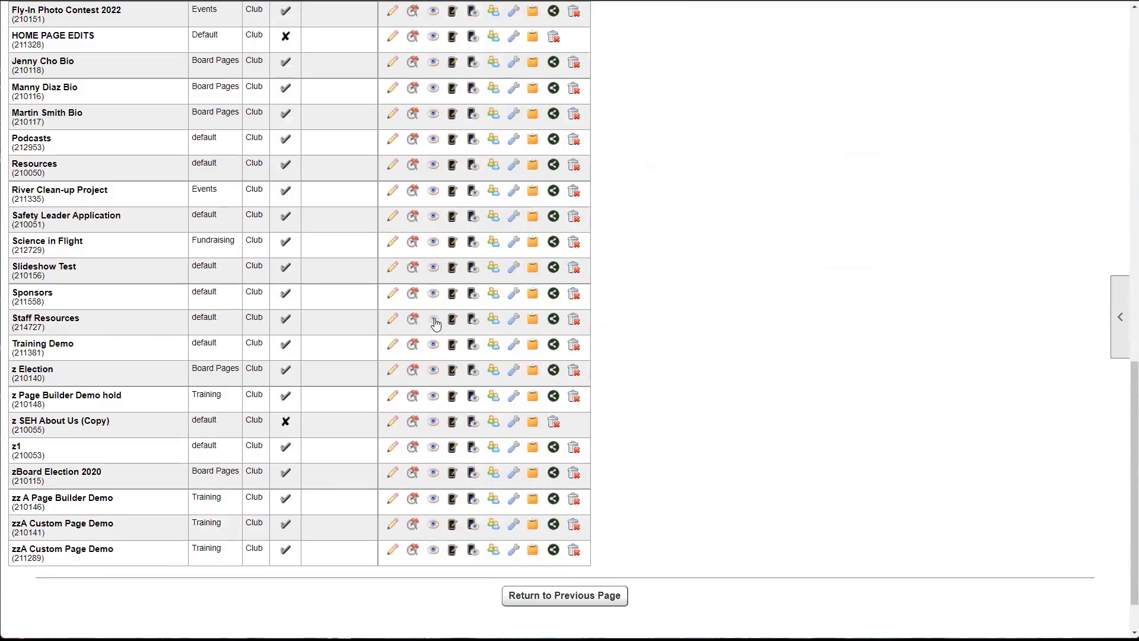
pyautogui.click(432, 324)
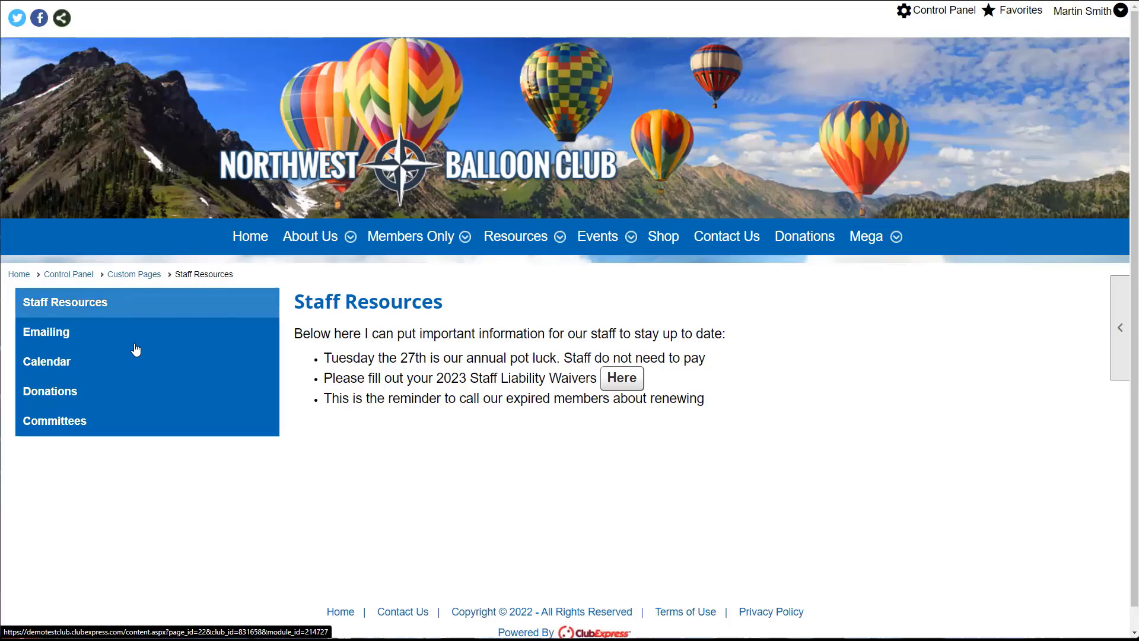
# - Follow the Staff Resources side menu to the Emailing page showing the February Newsletter
pyautogui.click(133, 310)
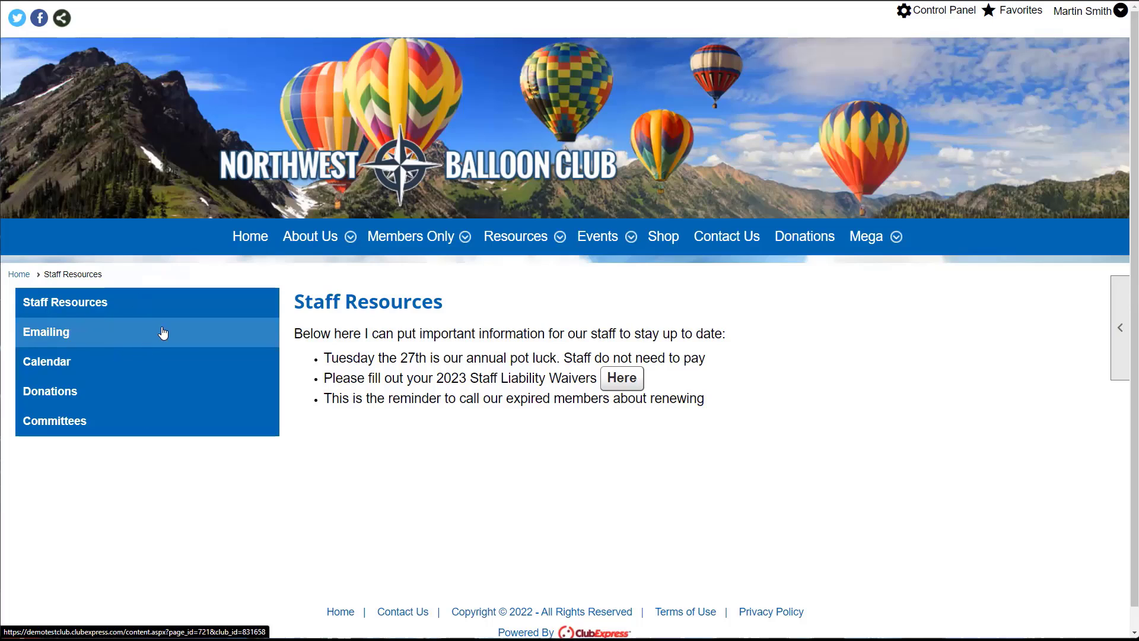
pyautogui.click(66, 310)
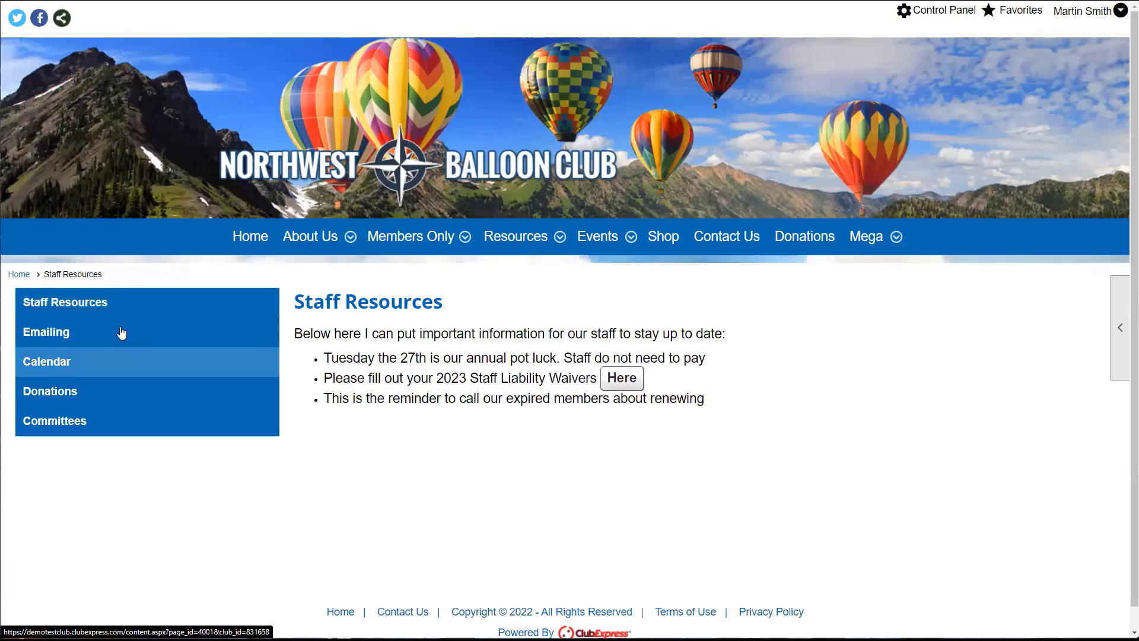
pyautogui.click(197, 309)
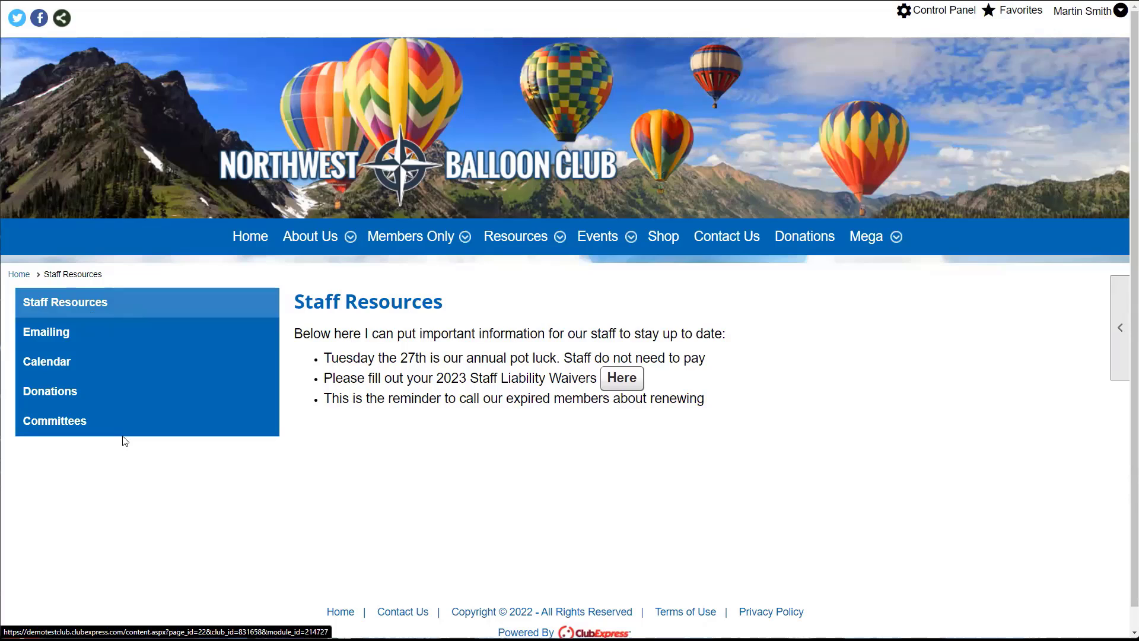
pyautogui.click(195, 363)
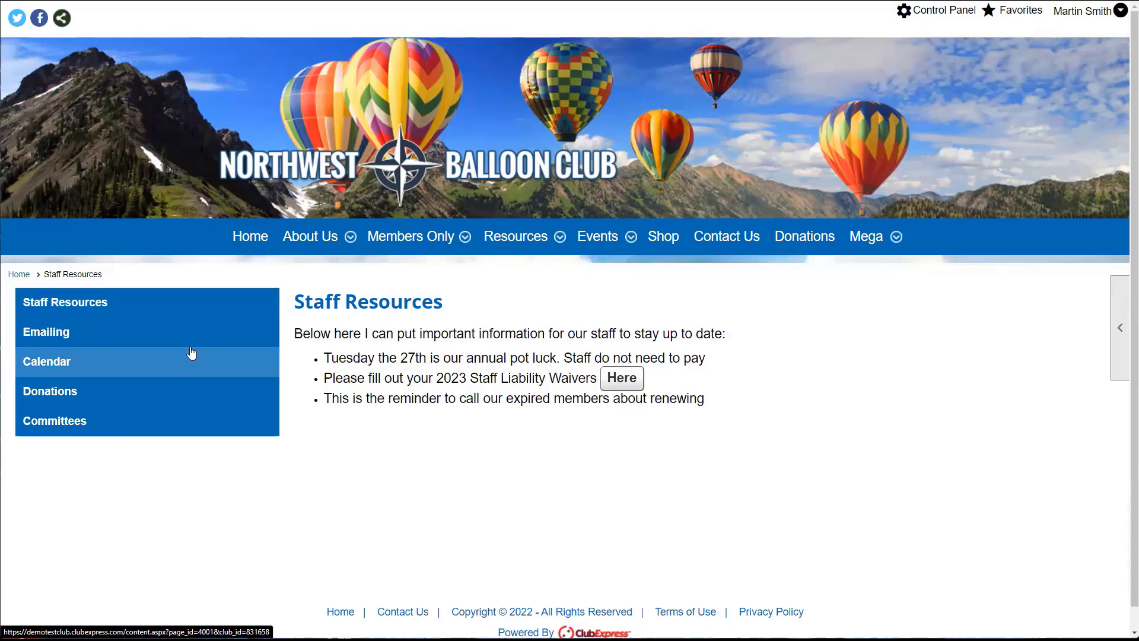
pyautogui.click(191, 353)
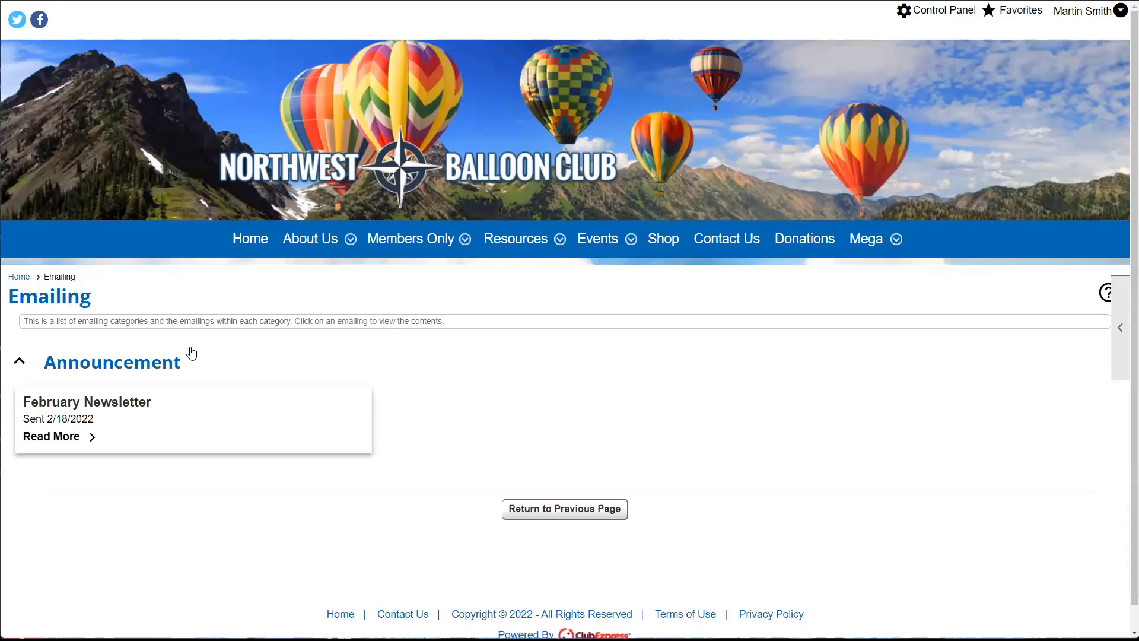
# - Return to Staff Resources with browser Back, then select and deselect the first two announcements
pyautogui.click(13, 0)
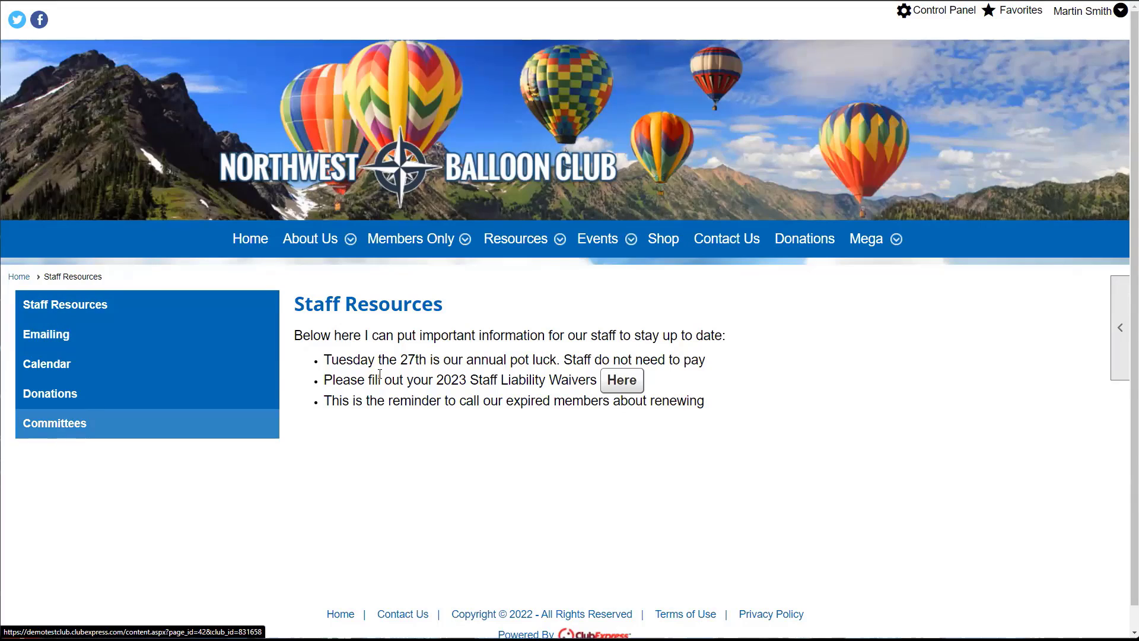
pyautogui.moveTo(325, 360); pyautogui.dragTo(497, 381)
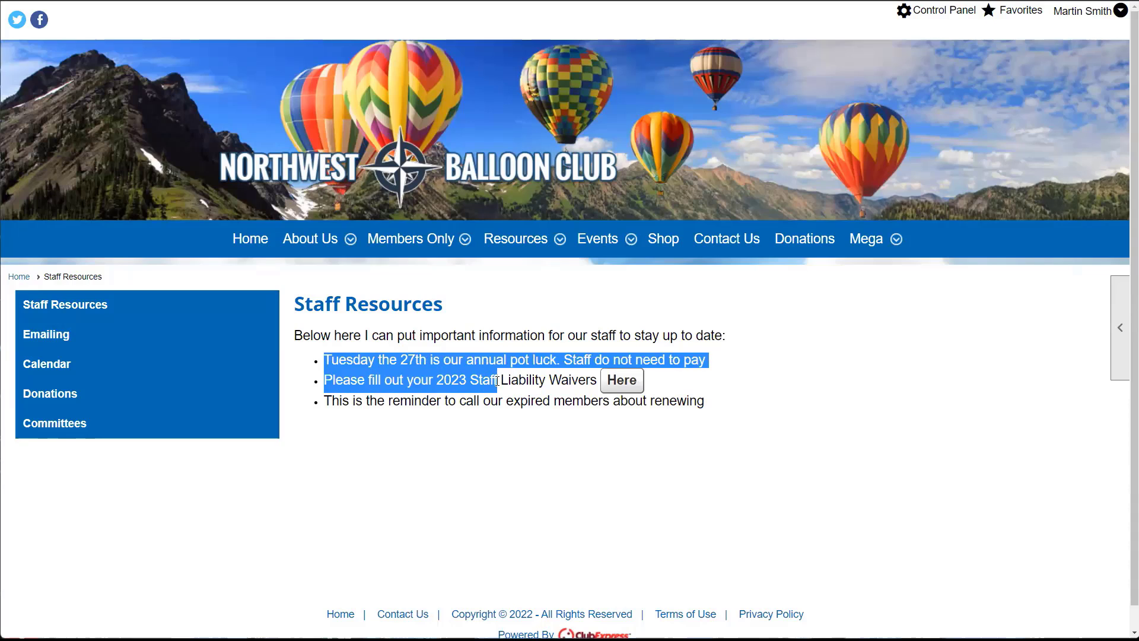
pyautogui.click(496, 381)
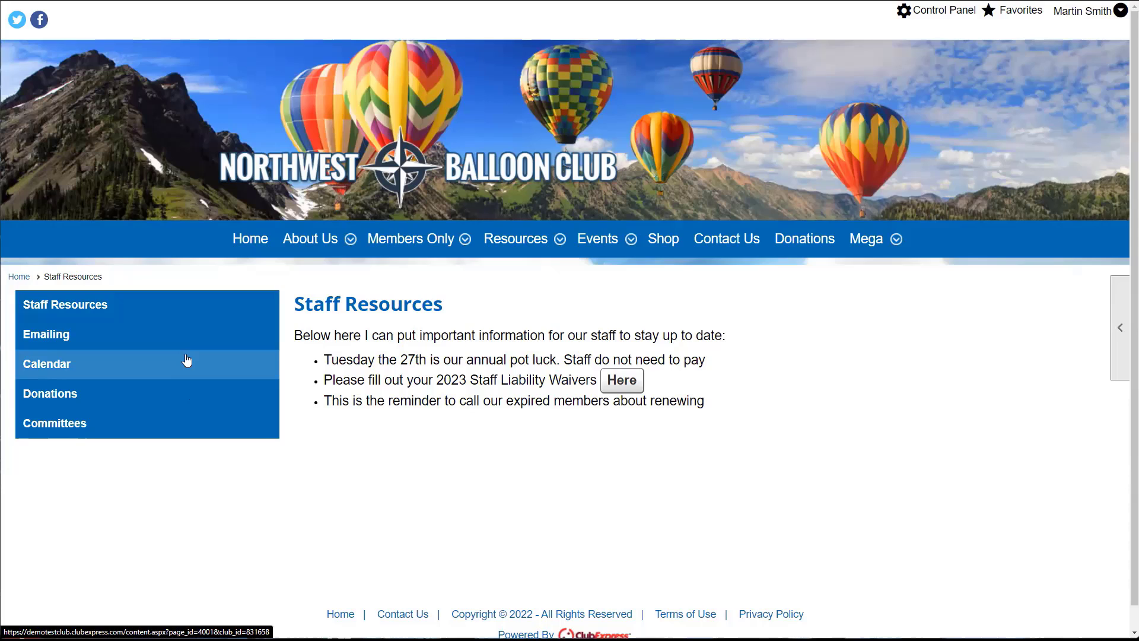
pyautogui.moveTo(310, 254)
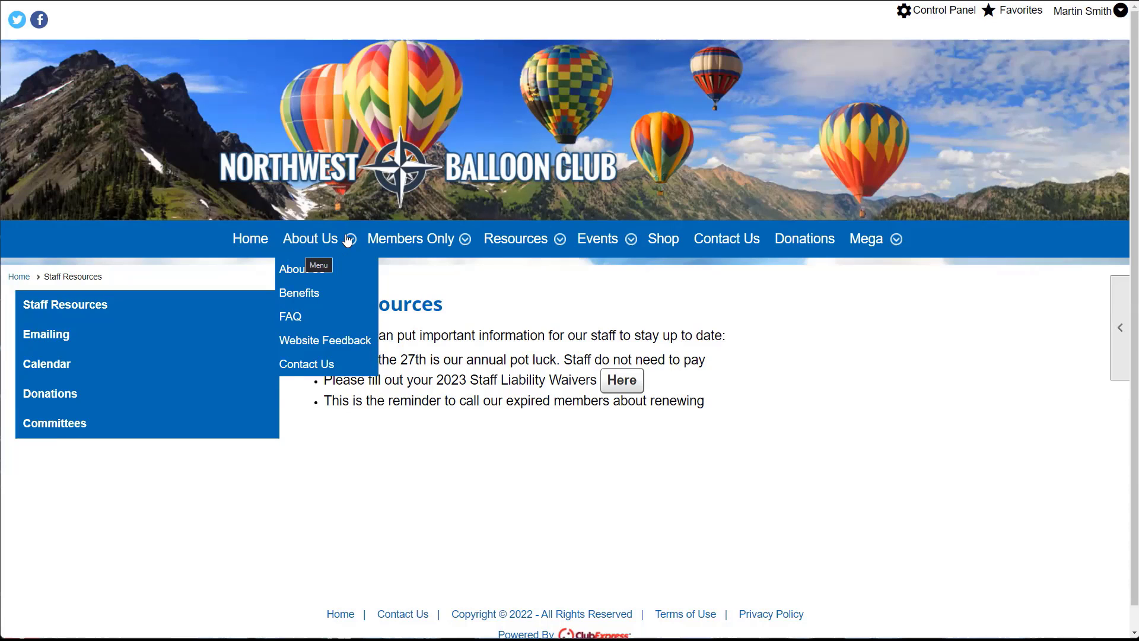
pyautogui.moveTo(405, 239)
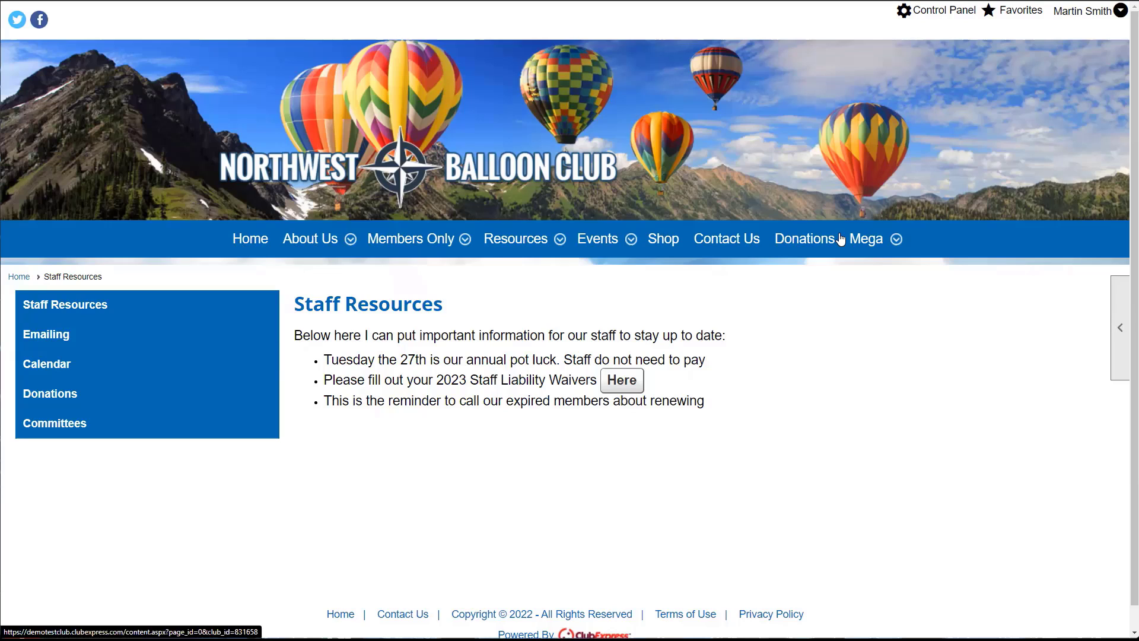
pyautogui.click(350, 243)
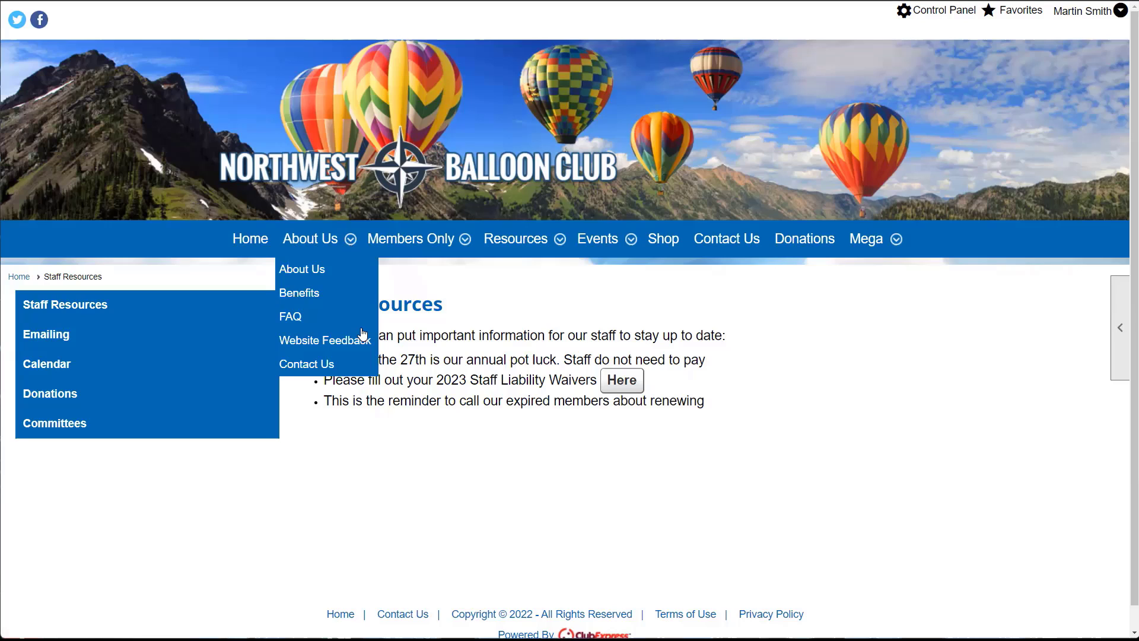
pyautogui.click(420, 269)
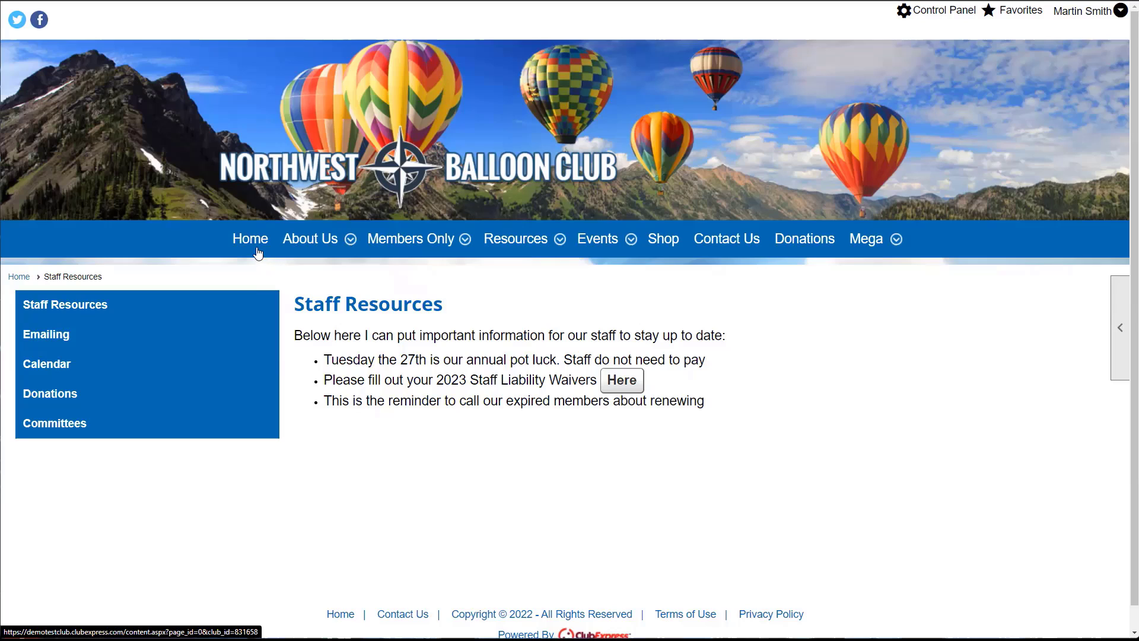
# - Open Website Look & Feel from the Control Panel, accept the preview notice, and move the Site Editor aside
pyautogui.click(935, 17)
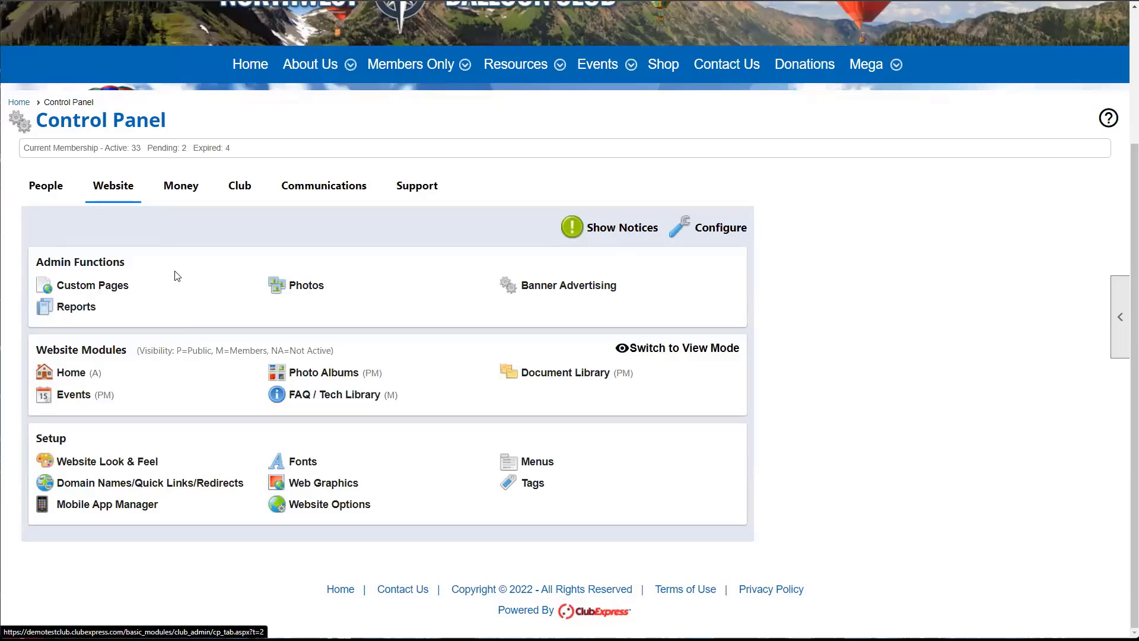
pyautogui.click(97, 458)
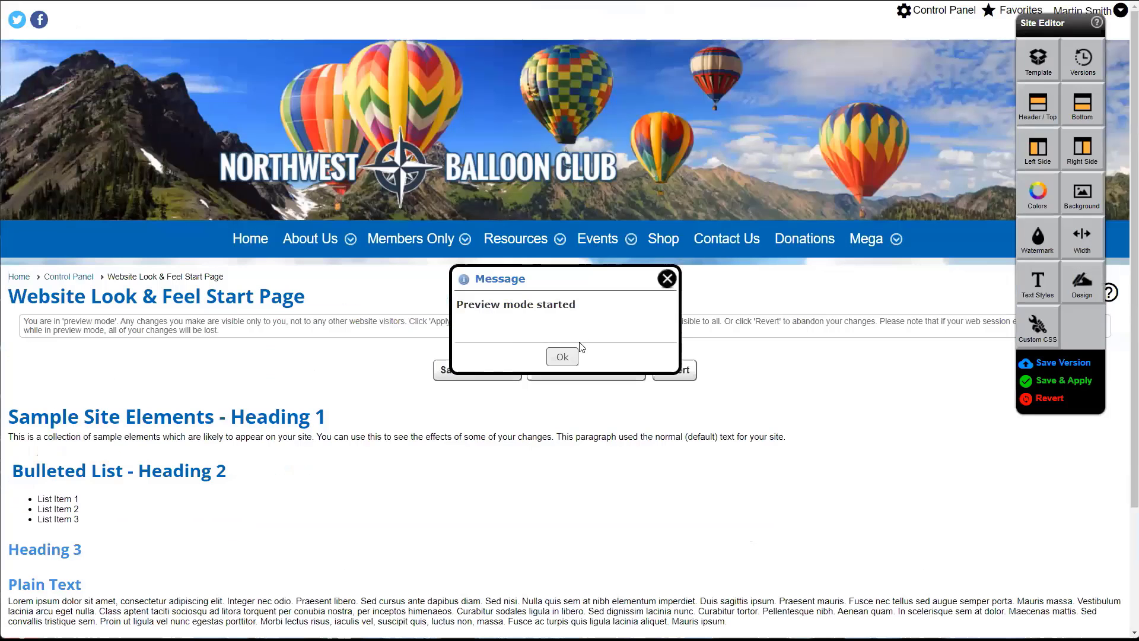
pyautogui.click(563, 357)
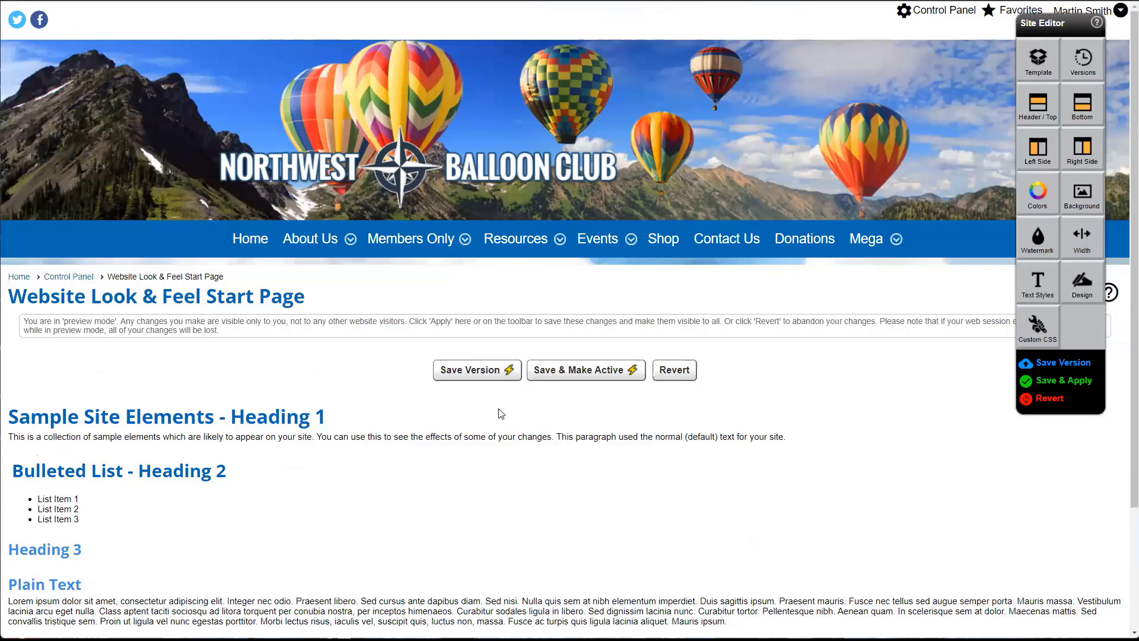
pyautogui.moveTo(1043, 17); pyautogui.dragTo(1002, 56)
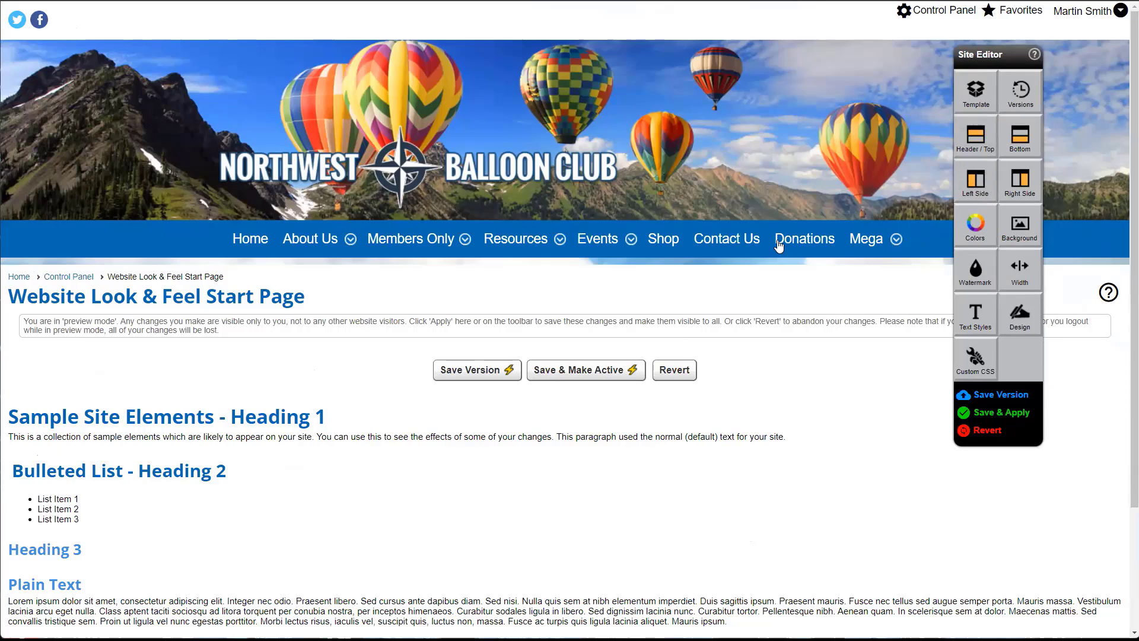
# - Open the Header / Top section for editing and bring up the Menu widget's Cell Tools
pyautogui.click(961, 146)
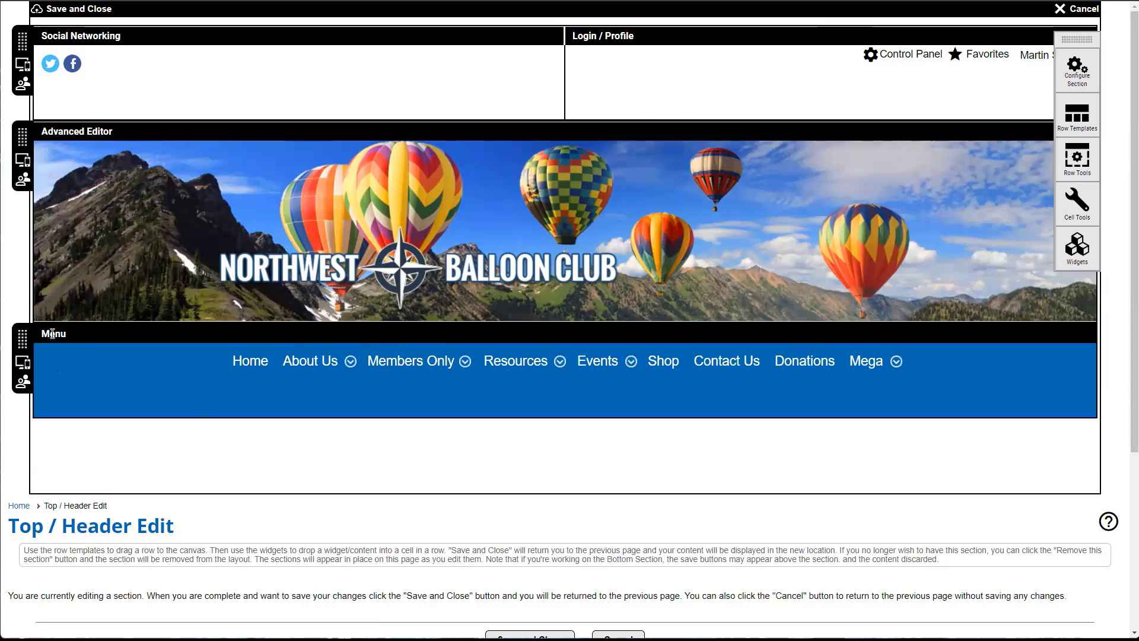
pyautogui.click(116, 334)
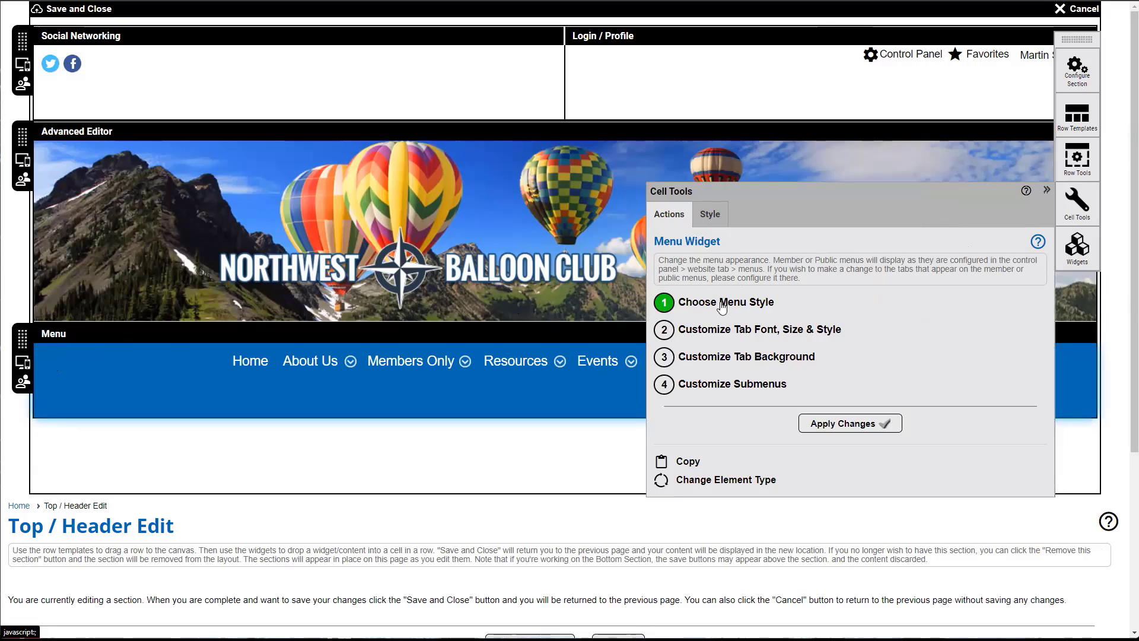
# - Switch the header menu to the first Responsive menu style and save it
pyautogui.click(760, 306)
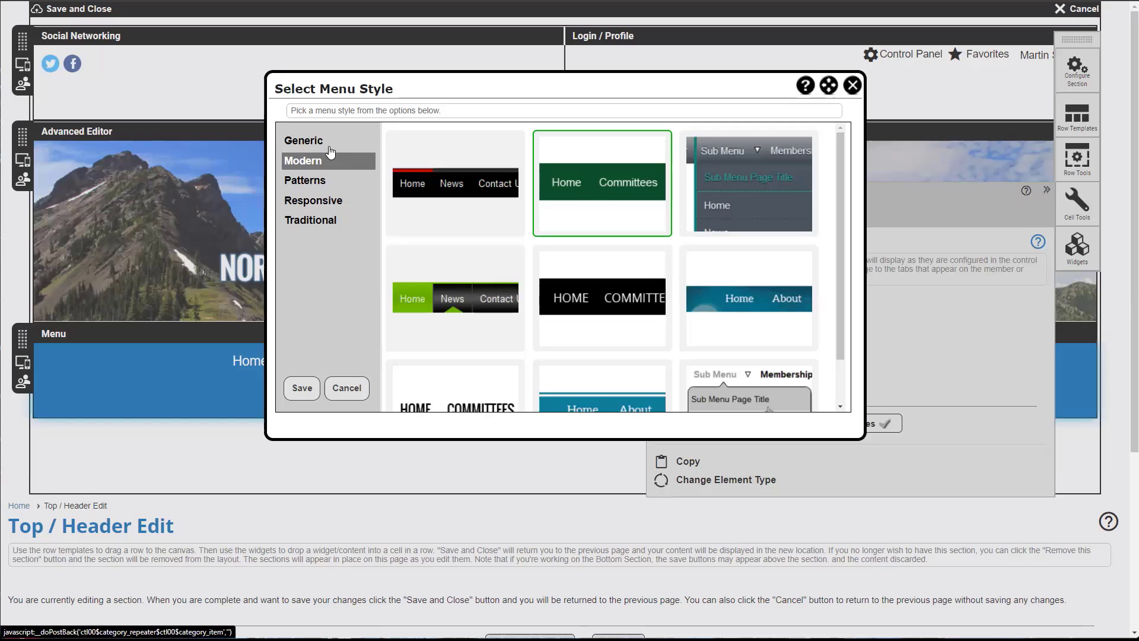
pyautogui.click(314, 181)
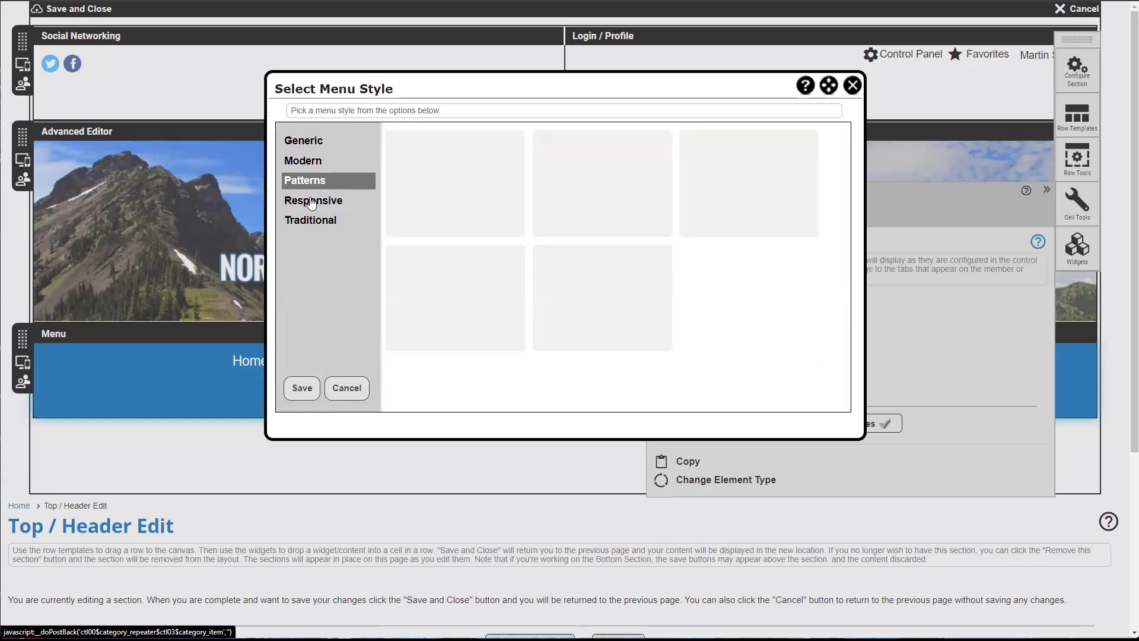
pyautogui.click(312, 201)
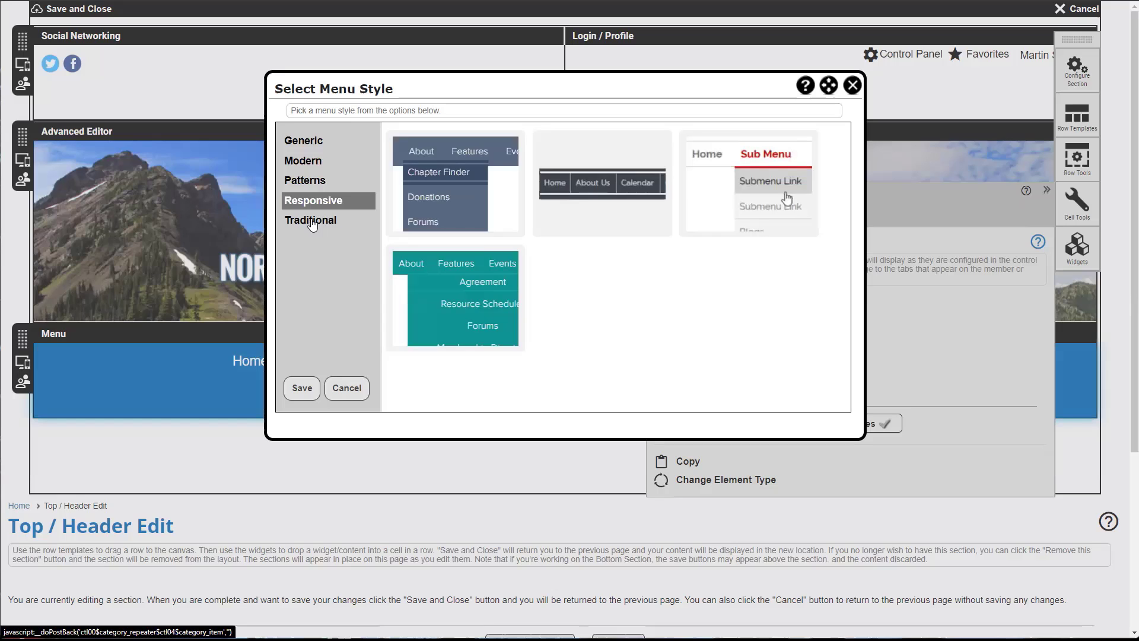
pyautogui.click(430, 208)
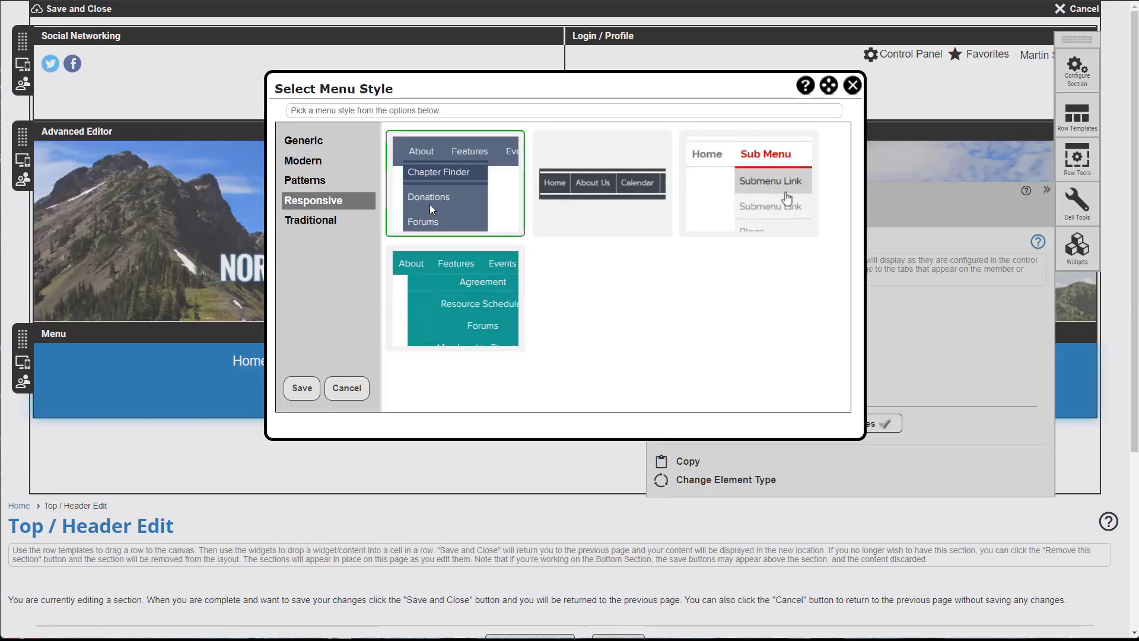
pyautogui.click(302, 388)
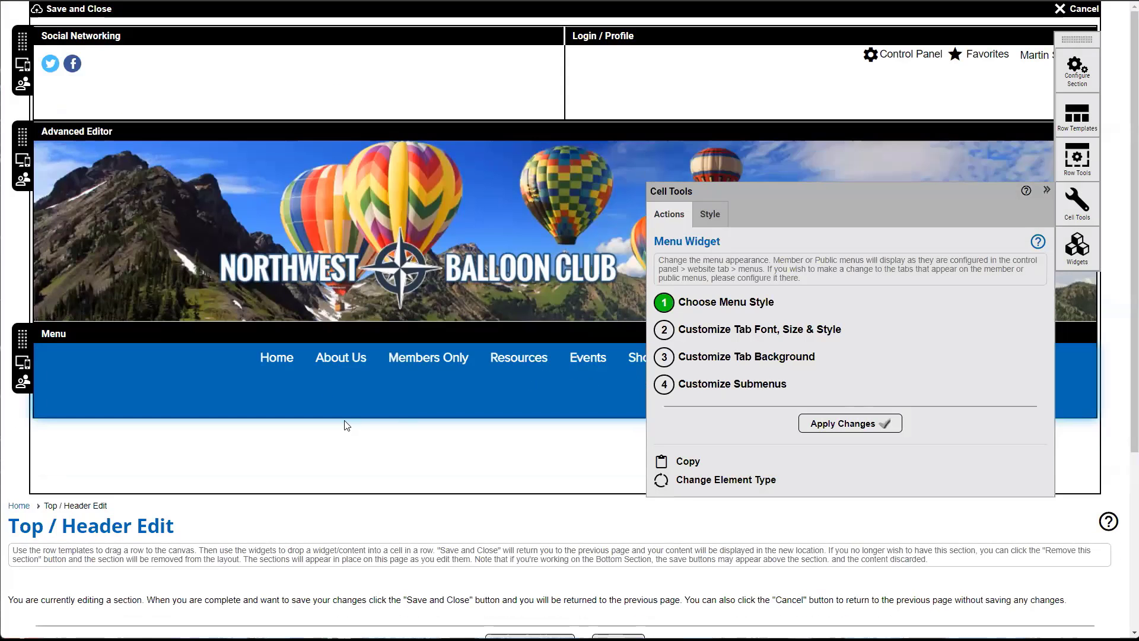
pyautogui.scroll(-1, 346, 423)
# - Change the menu tab font from size 17 to Arial at 14 px and apply the change
pyautogui.scroll(-4, 345, 423)
pyautogui.scroll(2, 344, 408)
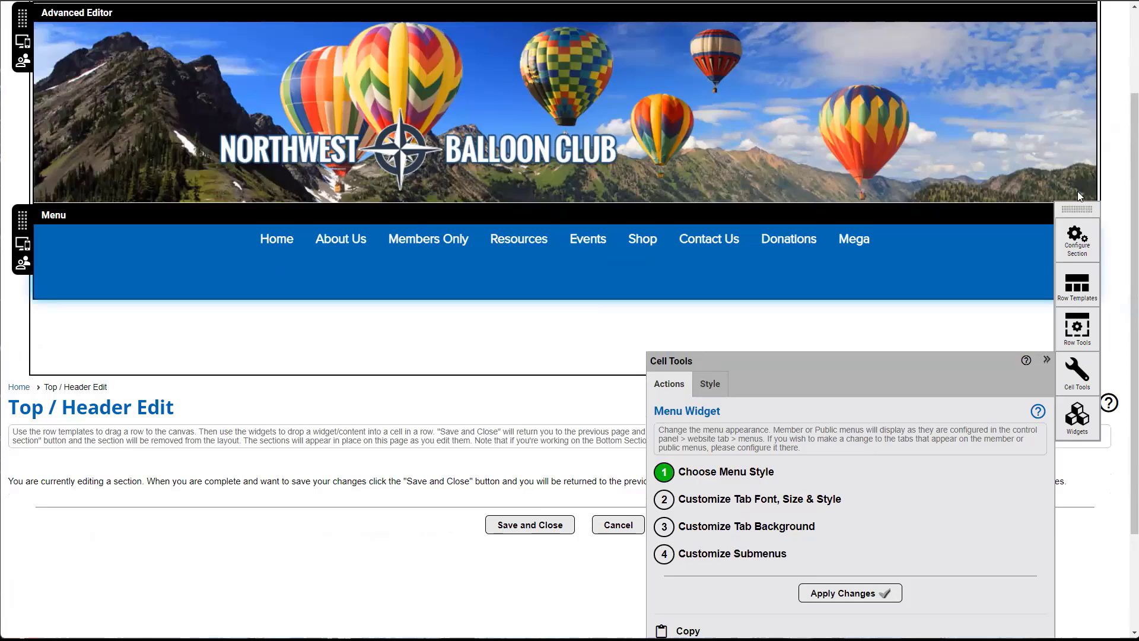
pyautogui.moveTo(1078, 208); pyautogui.dragTo(1073, 123)
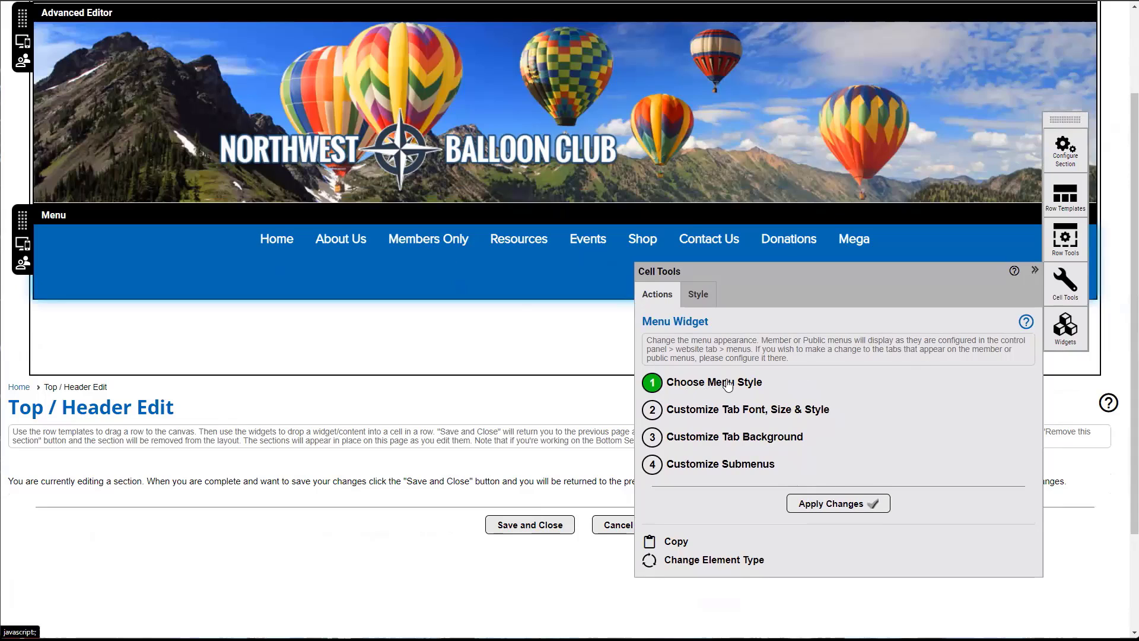
pyautogui.click(695, 418)
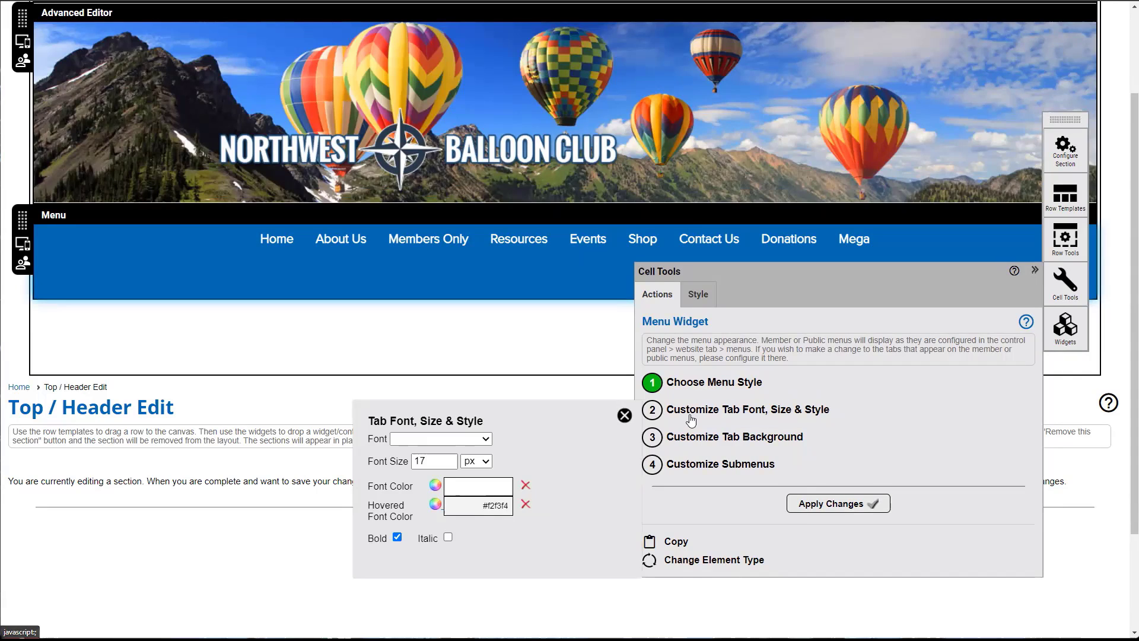
pyautogui.click(480, 439)
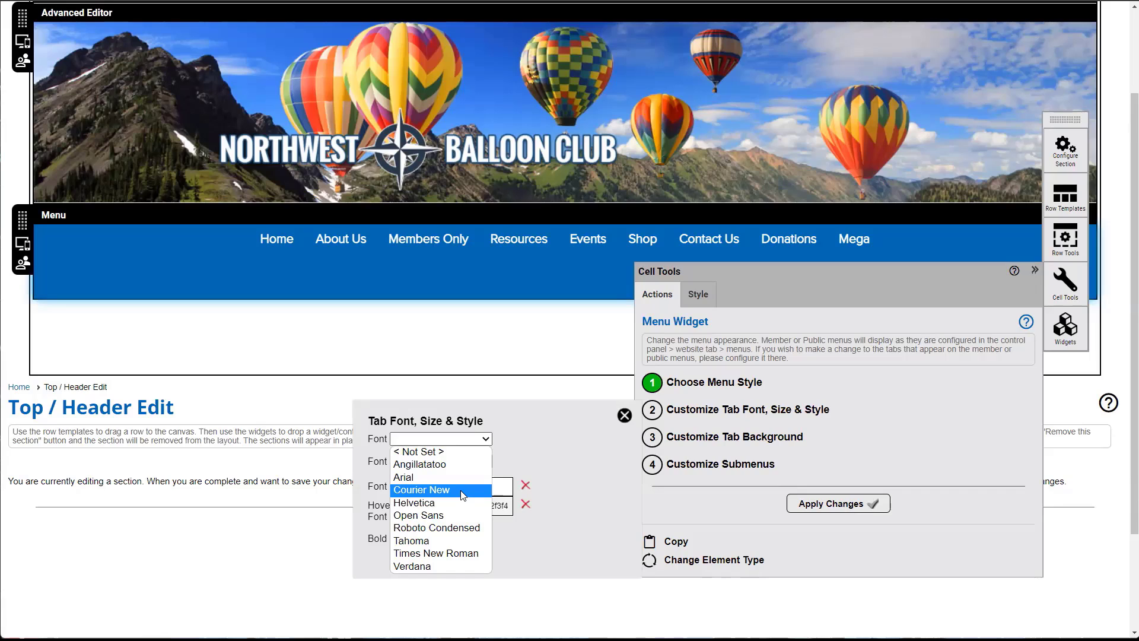
pyautogui.click(452, 480)
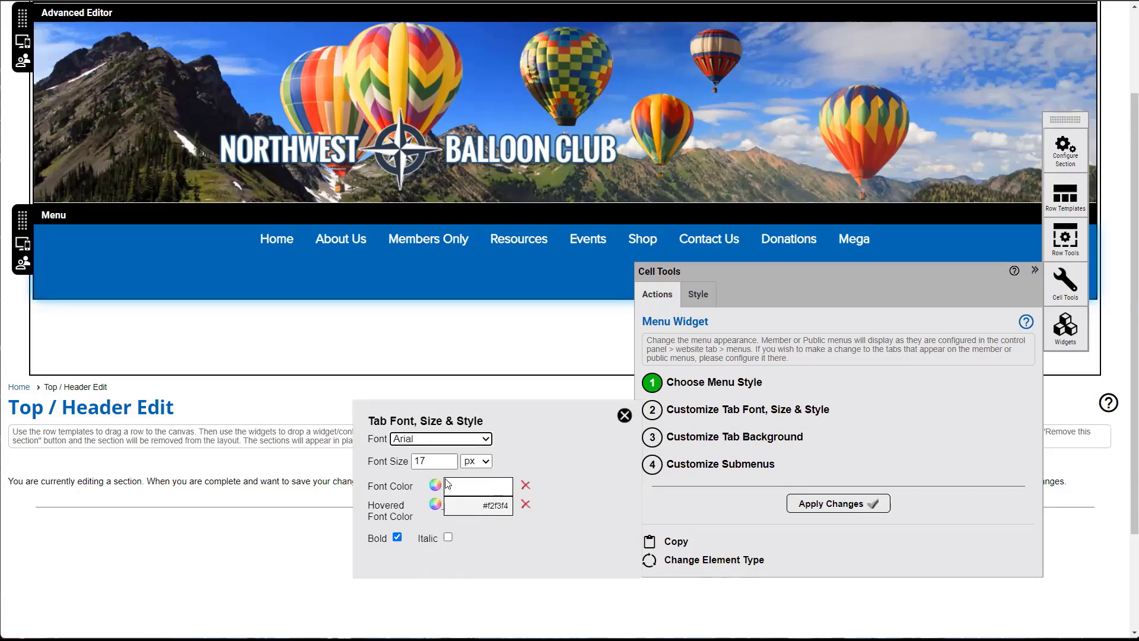
pyautogui.moveTo(435, 462); pyautogui.dragTo(414, 460)
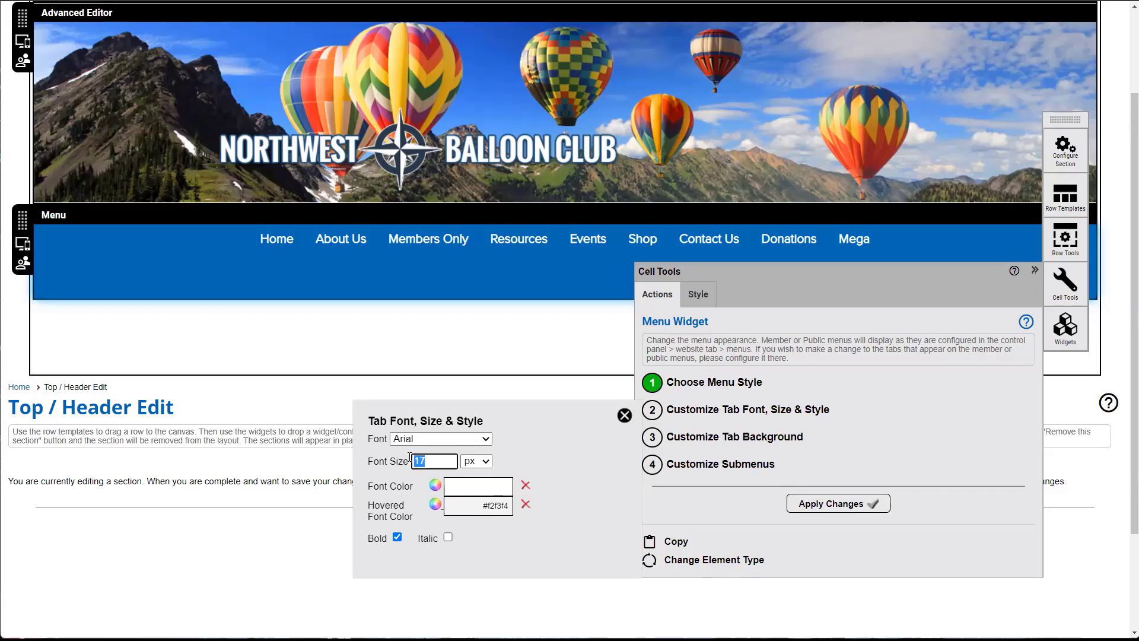
pyautogui.write('14')
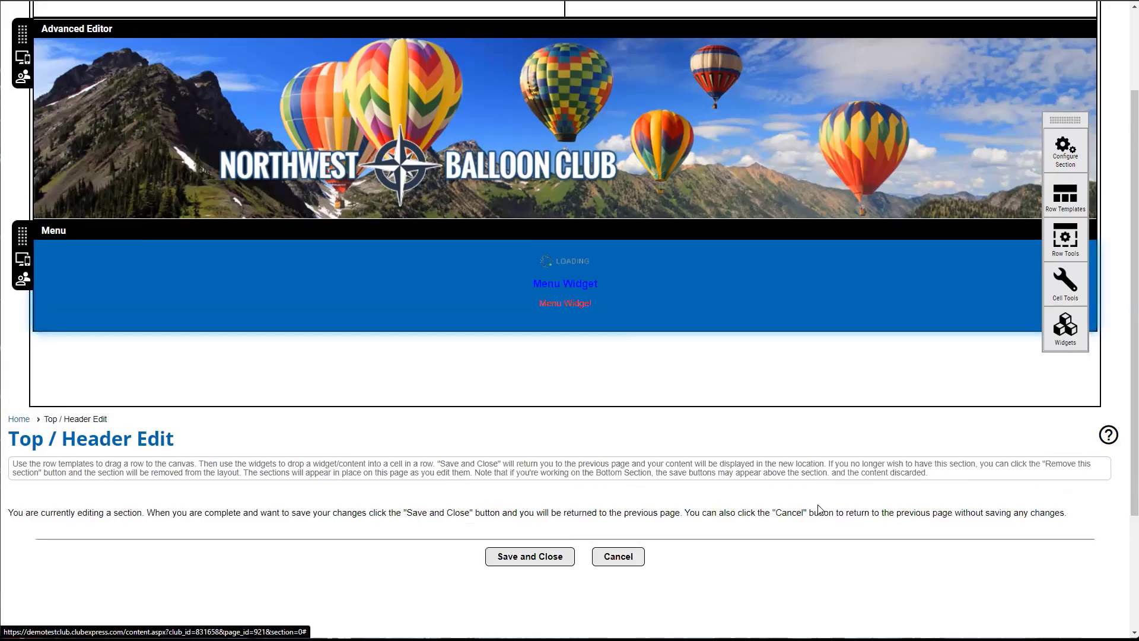
pyautogui.click(820, 507)
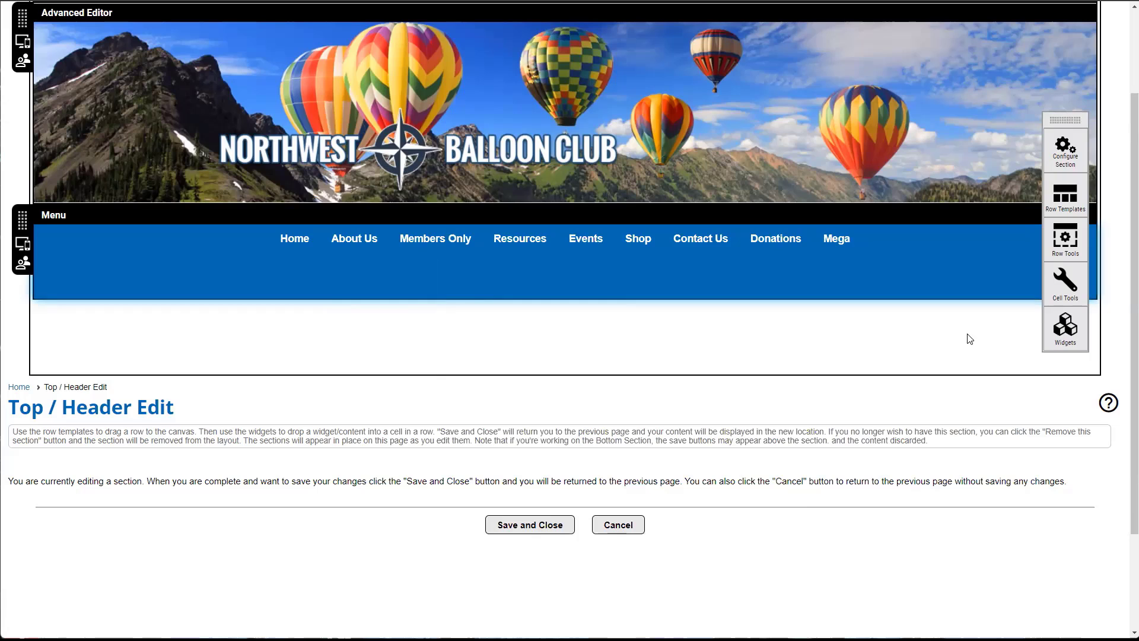
pyautogui.click(948, 261)
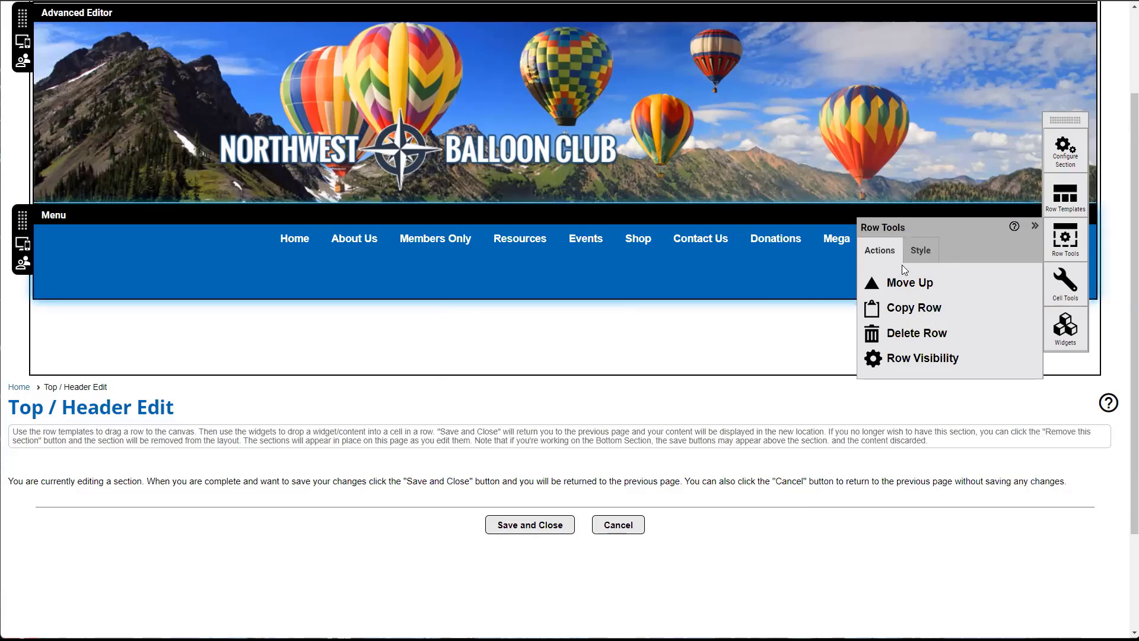
# - Set the menu tab background hover colour to red and apply it
pyautogui.click(129, 244)
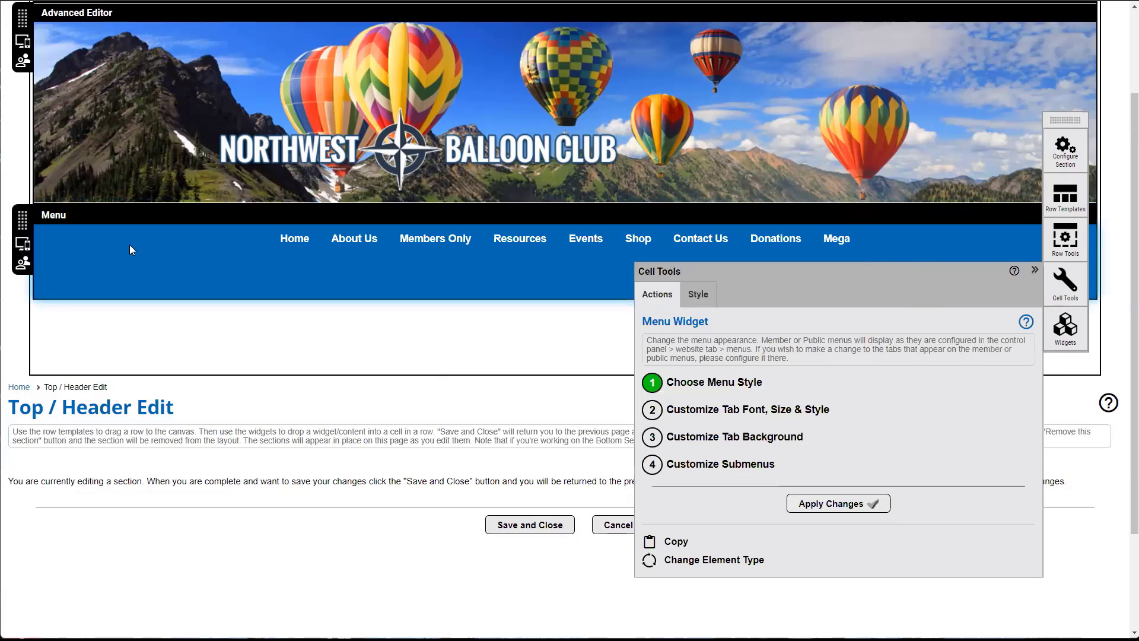
pyautogui.click(703, 439)
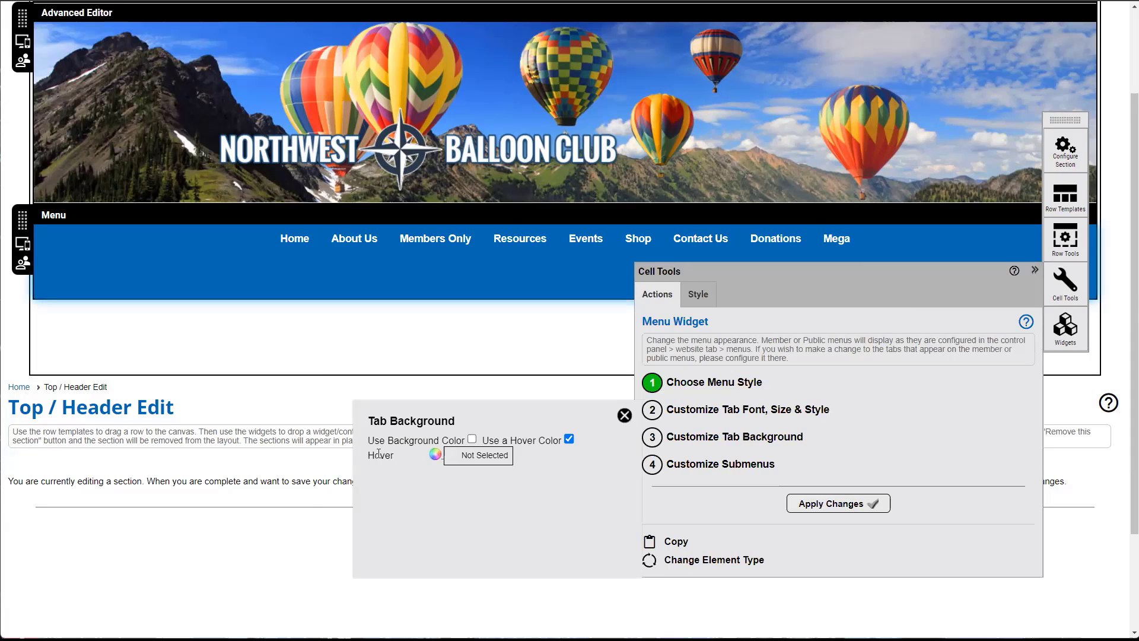
pyautogui.click(435, 454)
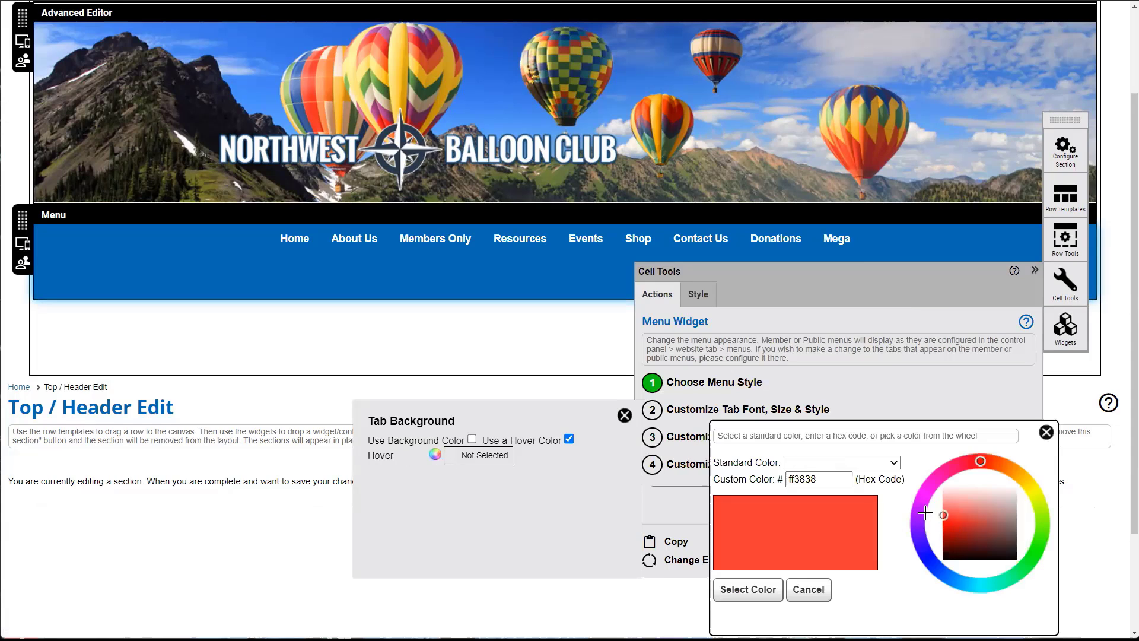
pyautogui.click(747, 589)
pyautogui.click(841, 507)
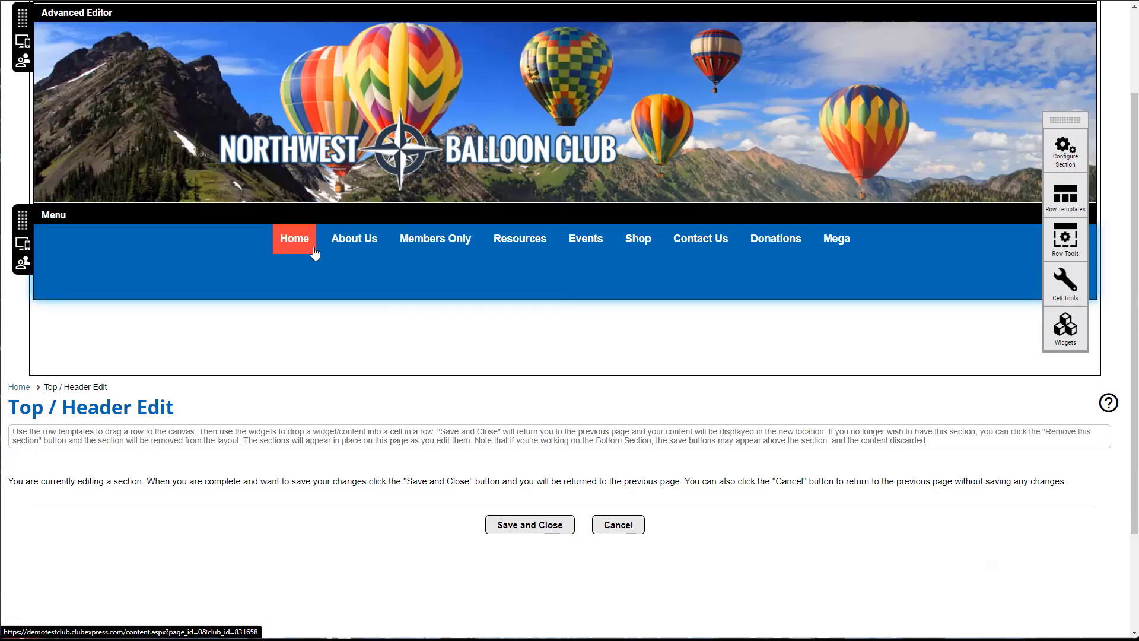
# - Give the dropdown submenus a red background and apply the submenu changes
pyautogui.click(181, 244)
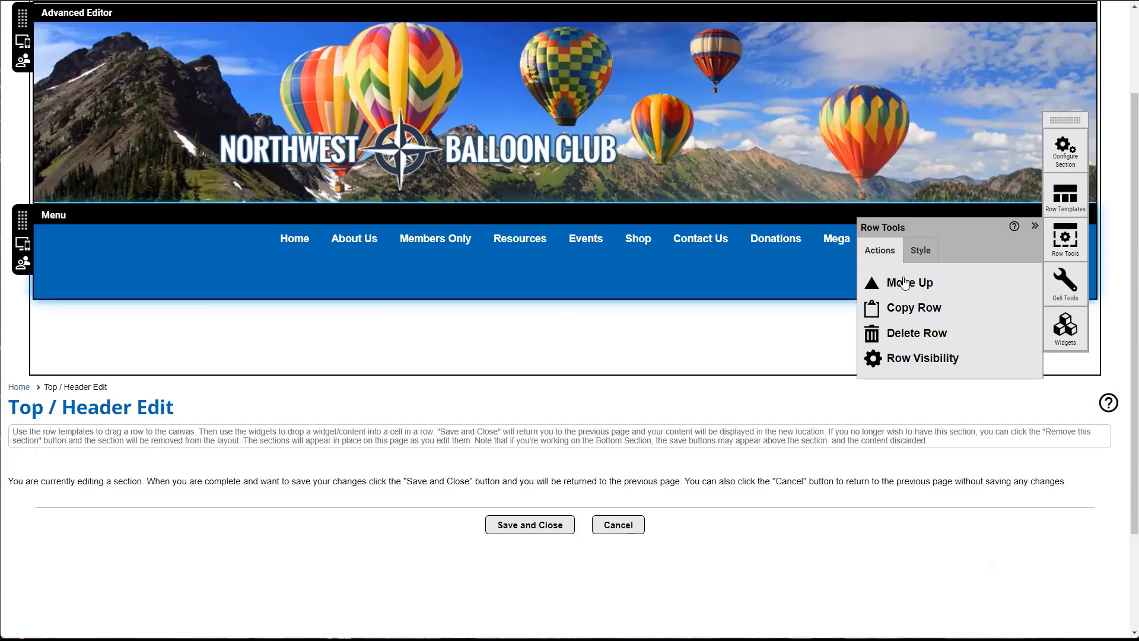
pyautogui.click(234, 247)
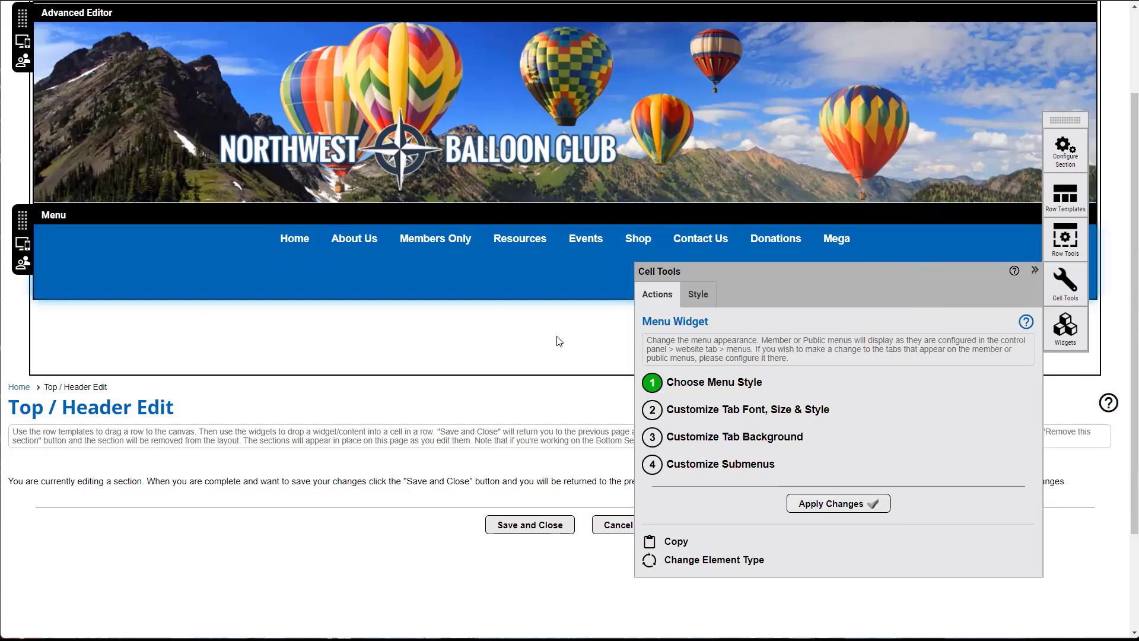
pyautogui.click(723, 464)
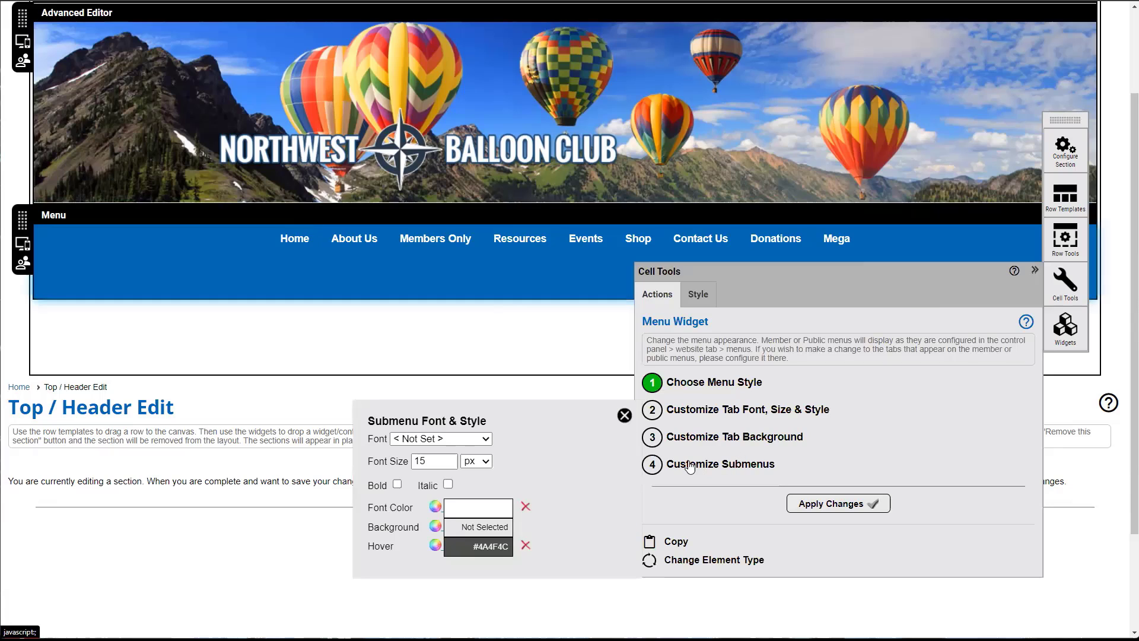
pyautogui.moveTo(431, 239)
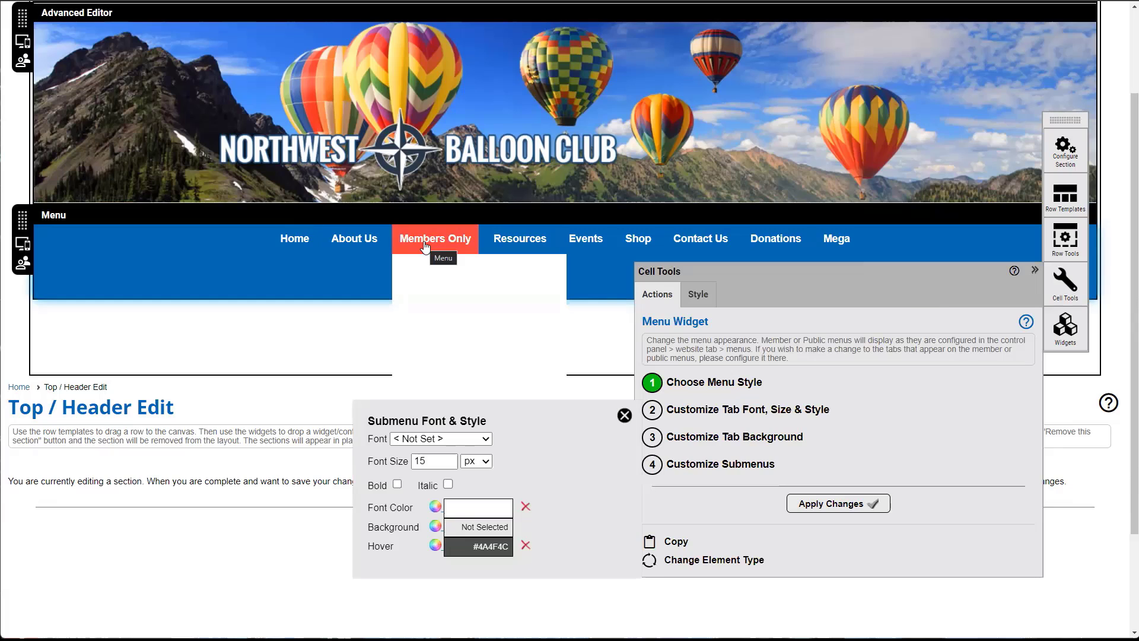
pyautogui.click(436, 526)
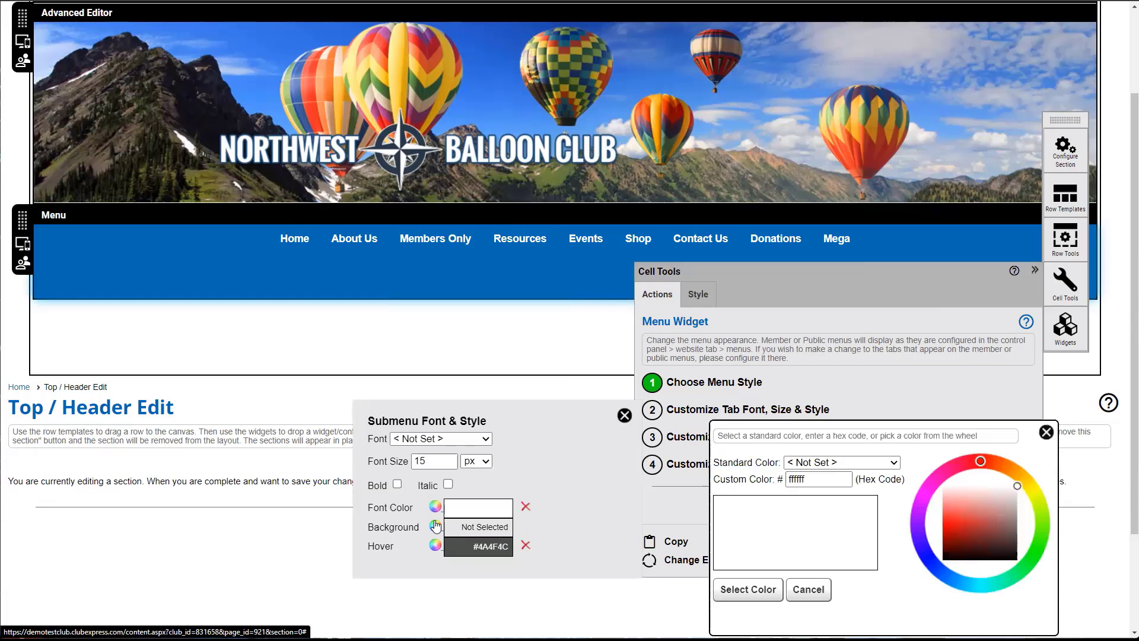
pyautogui.click(731, 594)
pyautogui.click(866, 503)
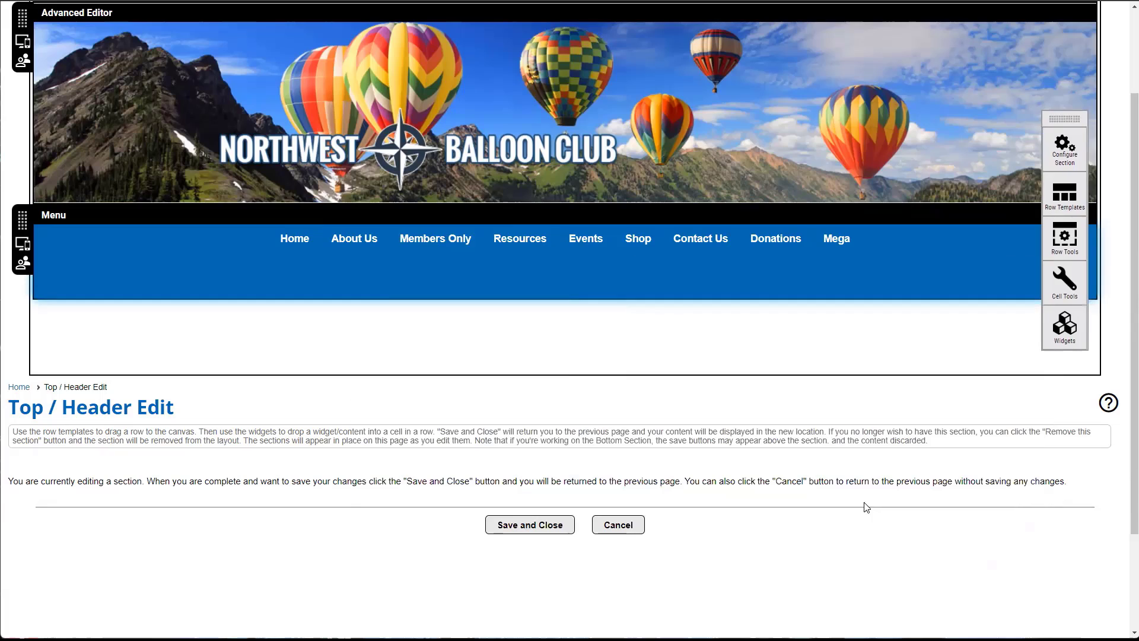
# - Save and close the header edits, acknowledging the Changes Saved message
pyautogui.moveTo(493, 241)
pyautogui.click(542, 526)
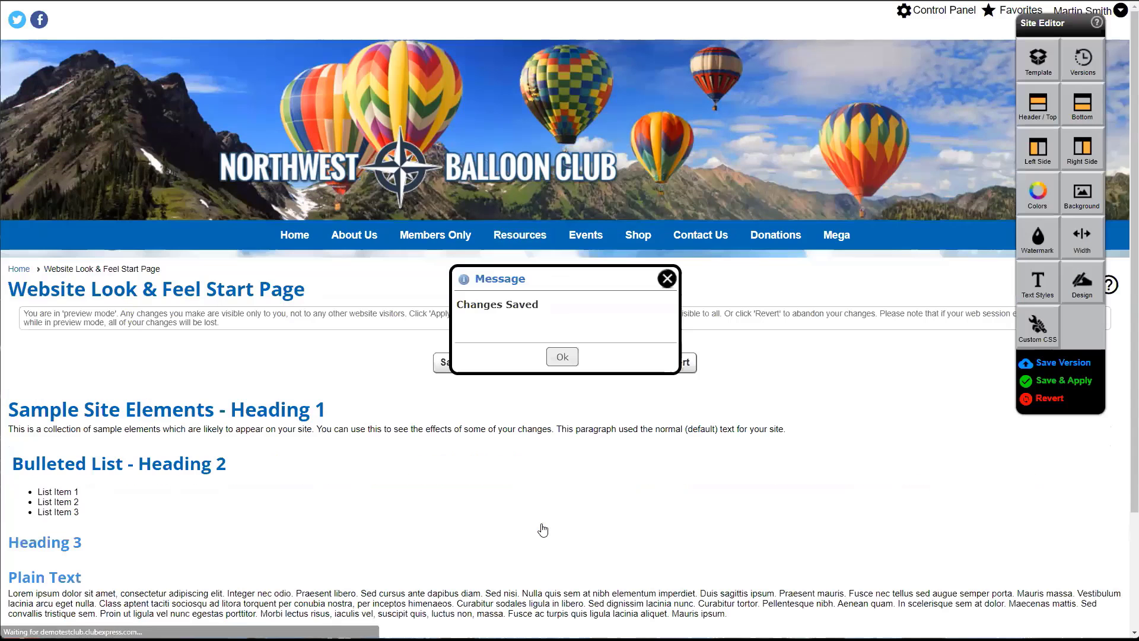
pyautogui.click(563, 361)
pyautogui.moveTo(578, 238)
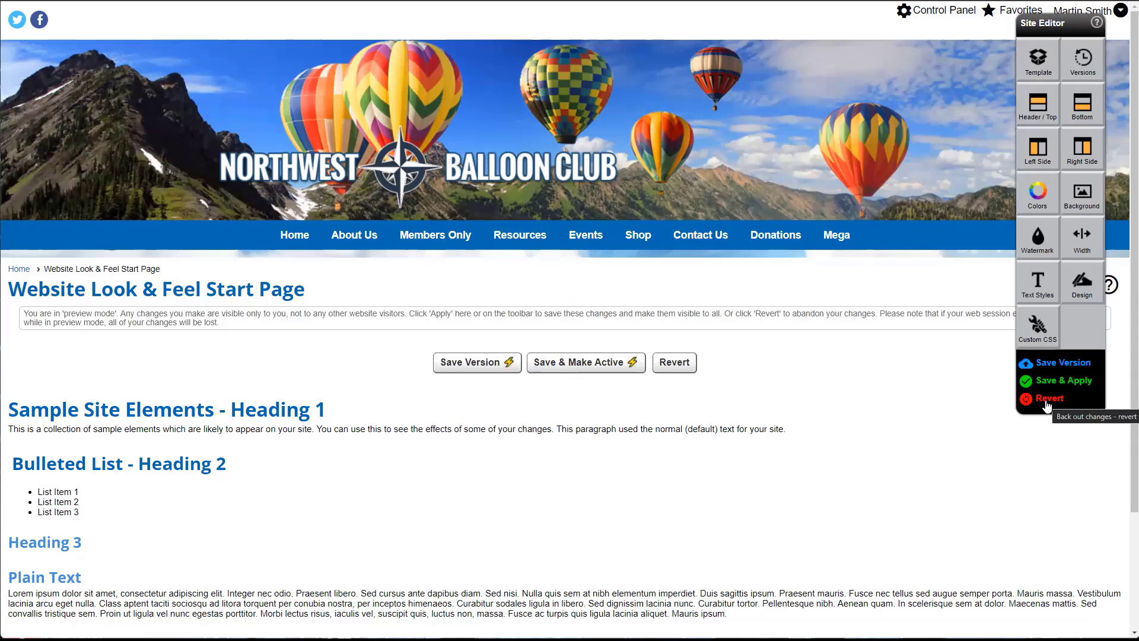
# - Revert all look and feel changes to the original site style and dismiss the confirmation
pyautogui.click(1049, 399)
pyautogui.click(633, 55)
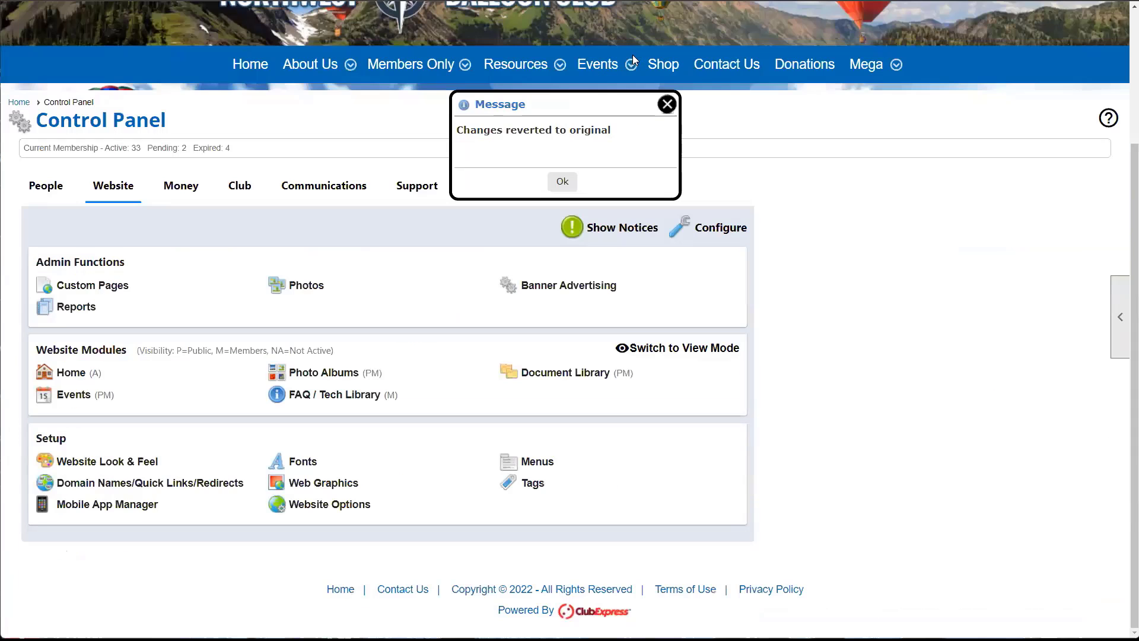
pyautogui.click(562, 182)
pyautogui.scroll(2, 562, 182)
pyautogui.moveTo(334, 211)
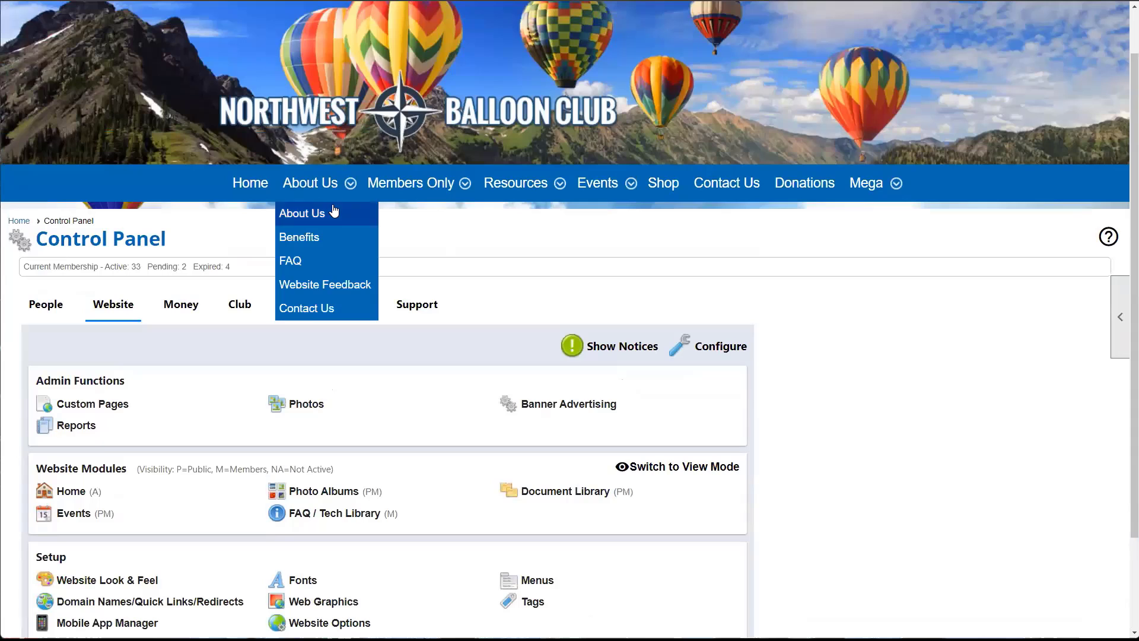
pyautogui.moveTo(535, 185)
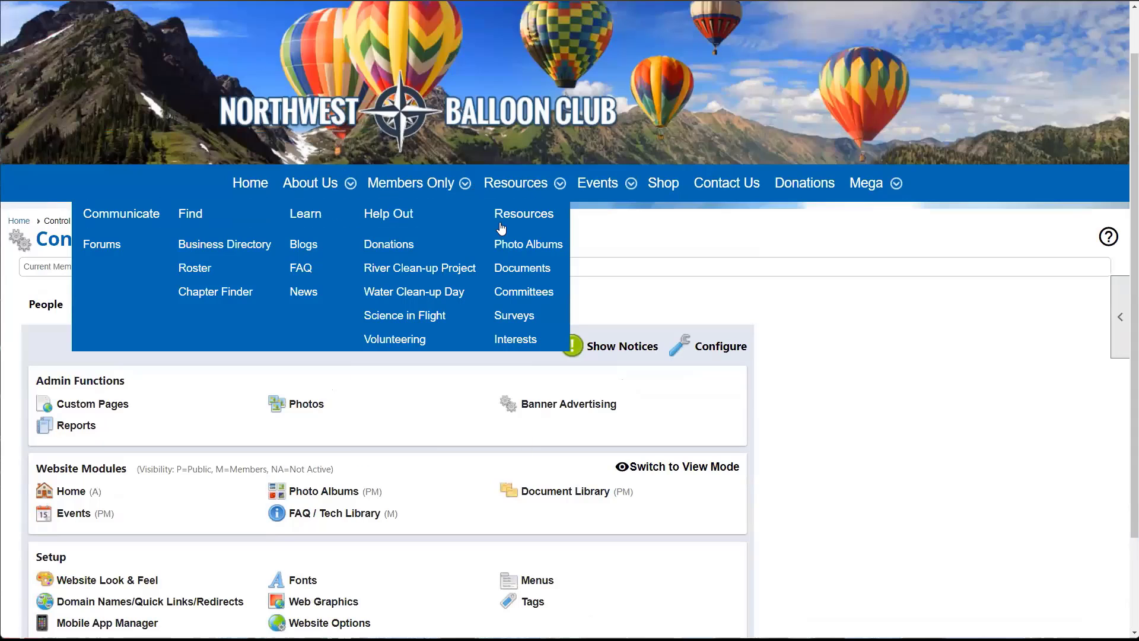
pyautogui.moveTo(597, 183)
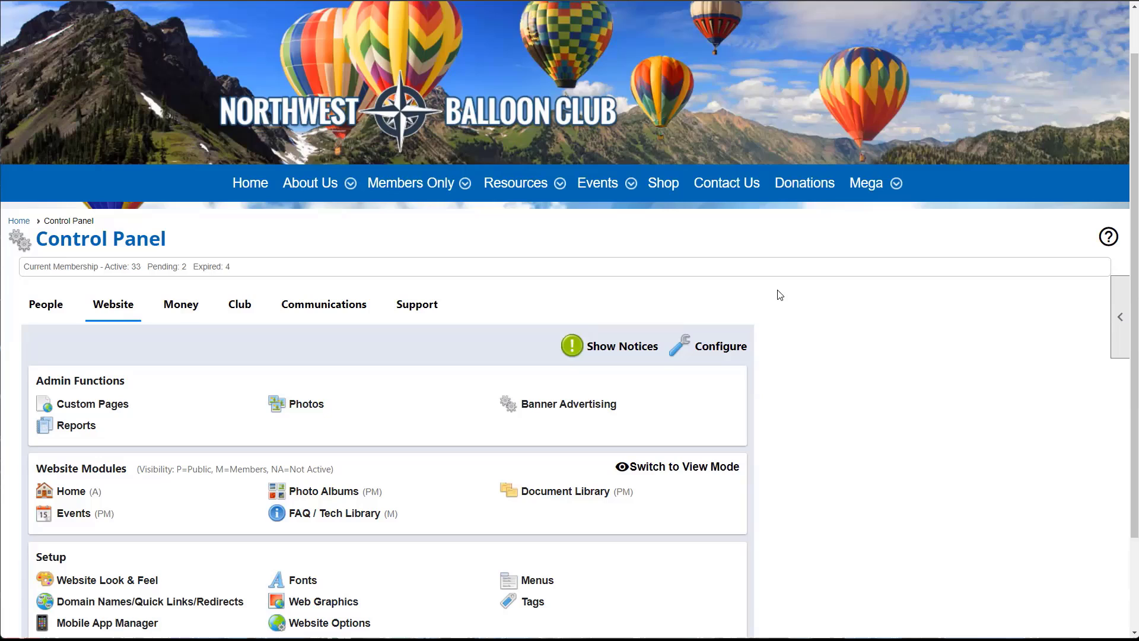
pyautogui.scroll(1, 780, 295)
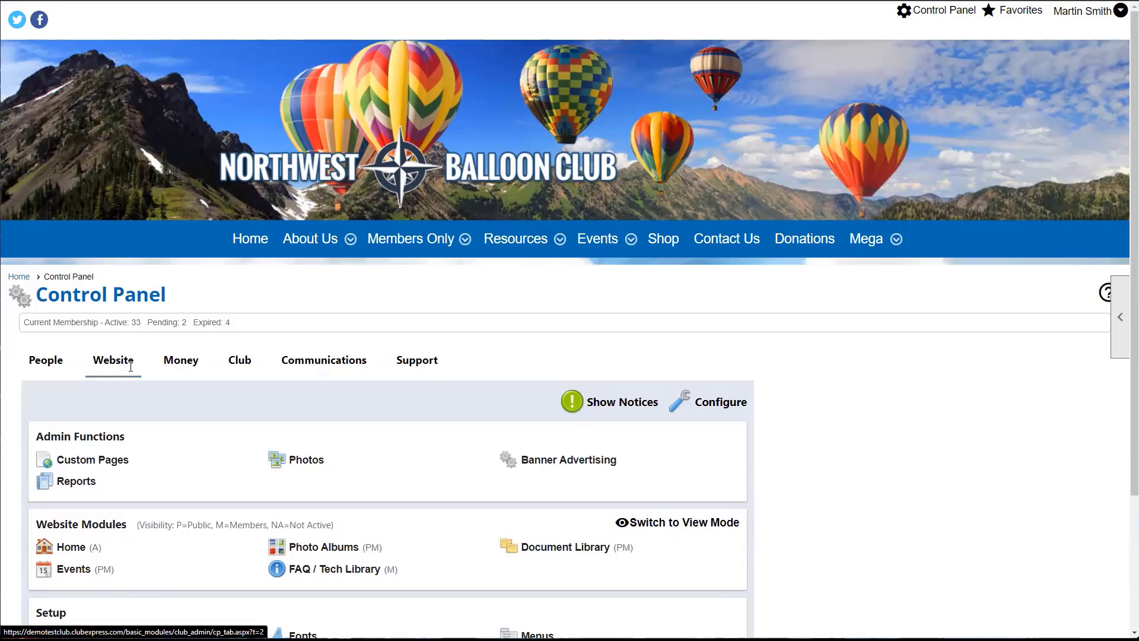
pyautogui.scroll(-1, 131, 366)
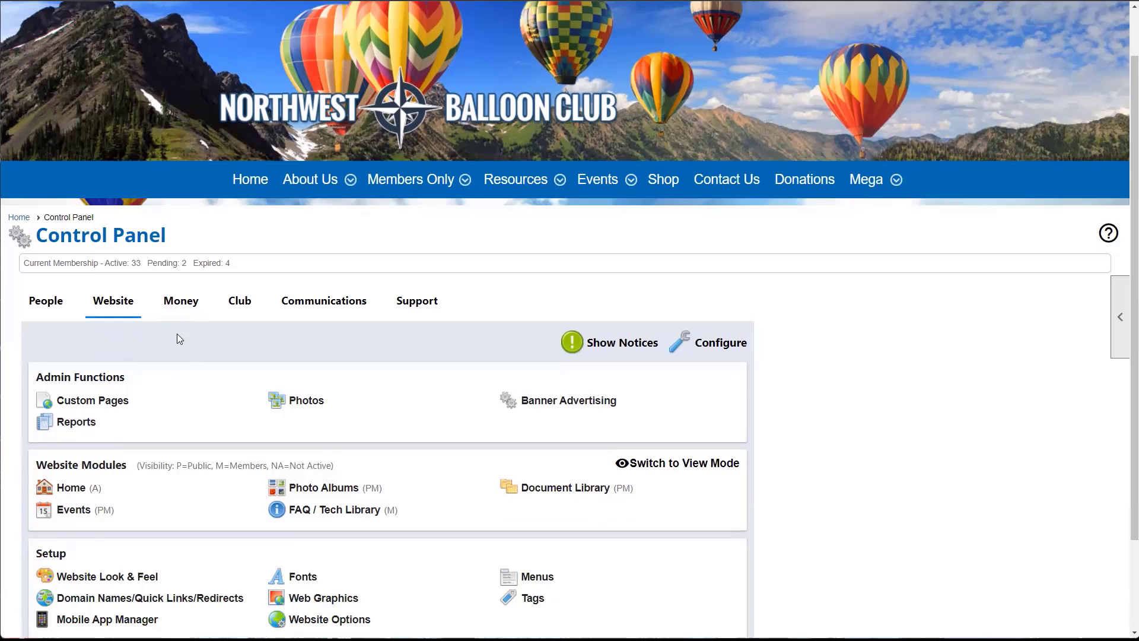
pyautogui.scroll(-1, 176, 333)
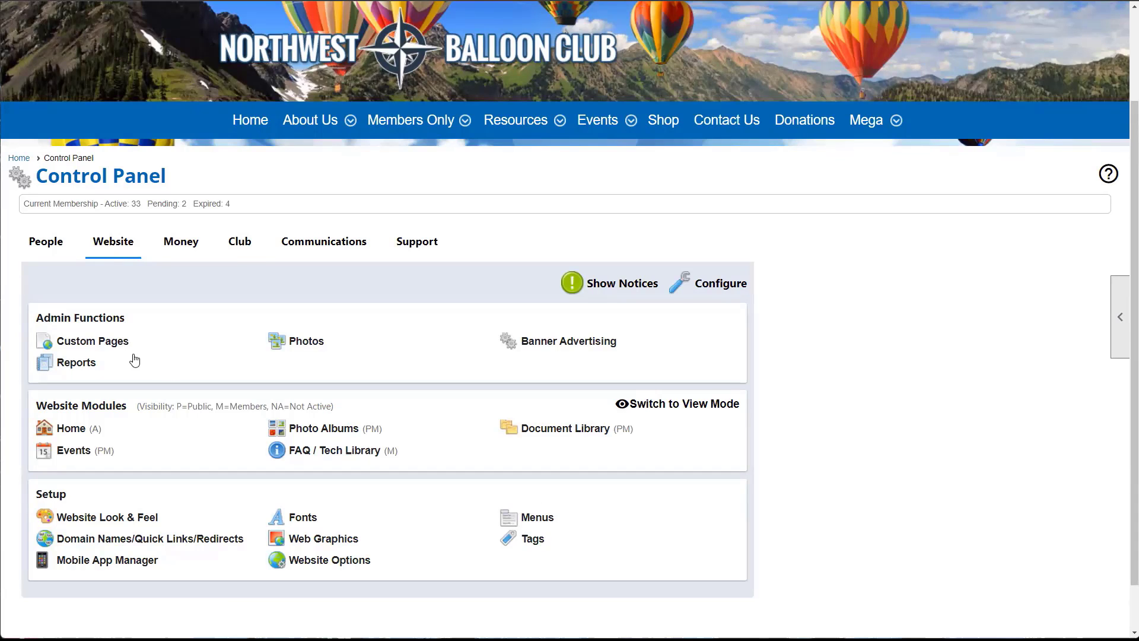
# - Open the Custom Page Manager and locate the Staff Resources page's settings
pyautogui.click(112, 350)
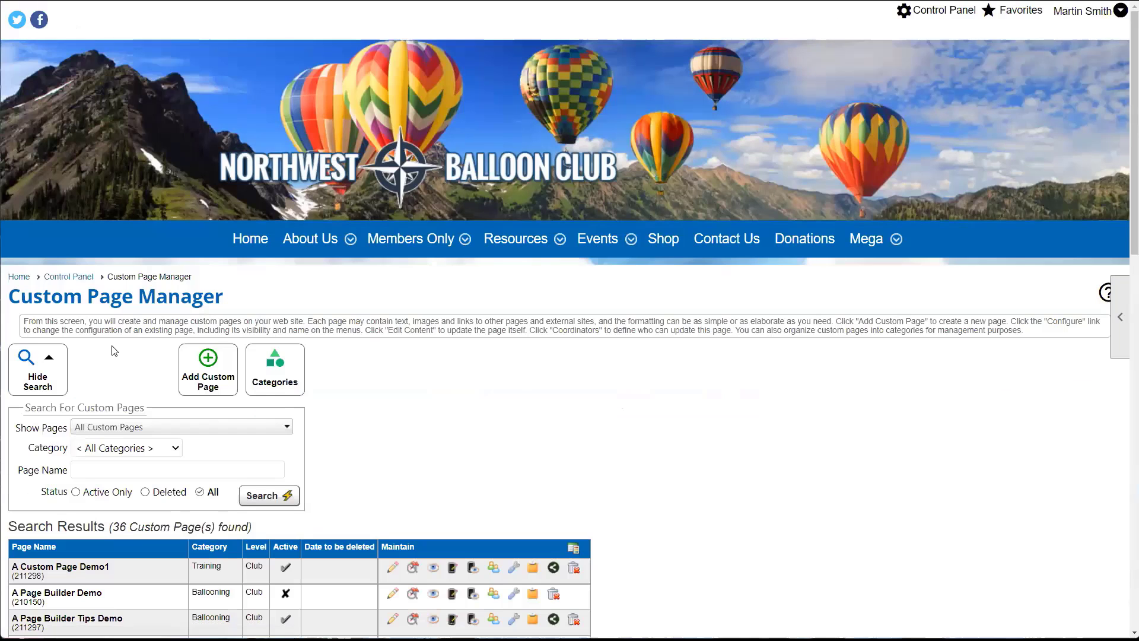
pyautogui.scroll(-3, 128, 385)
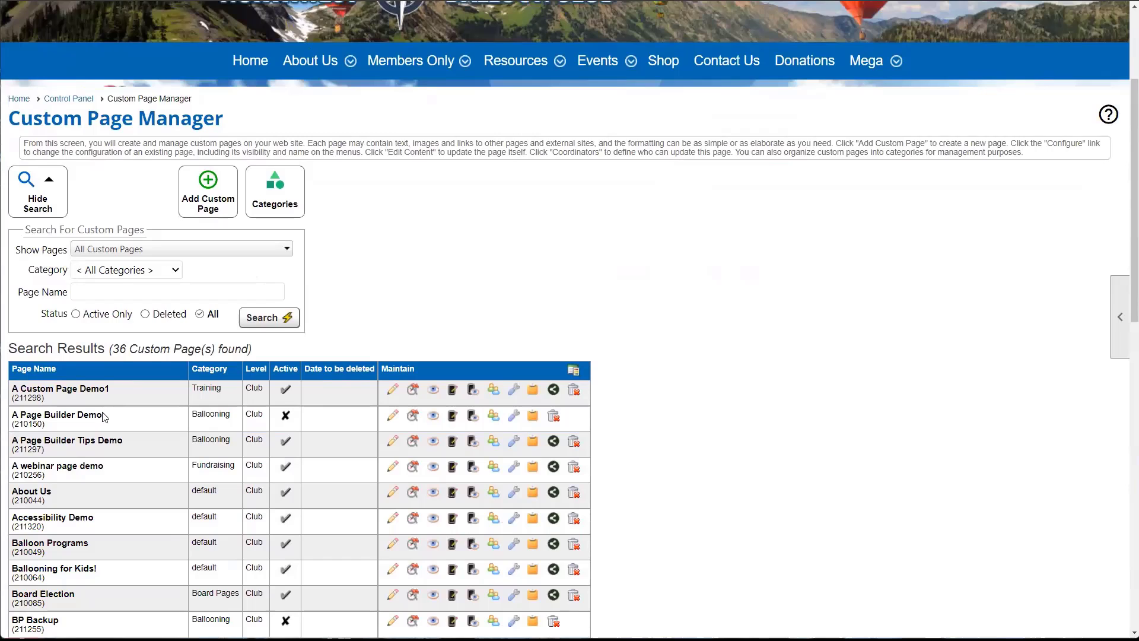
pyautogui.scroll(-2, 102, 414)
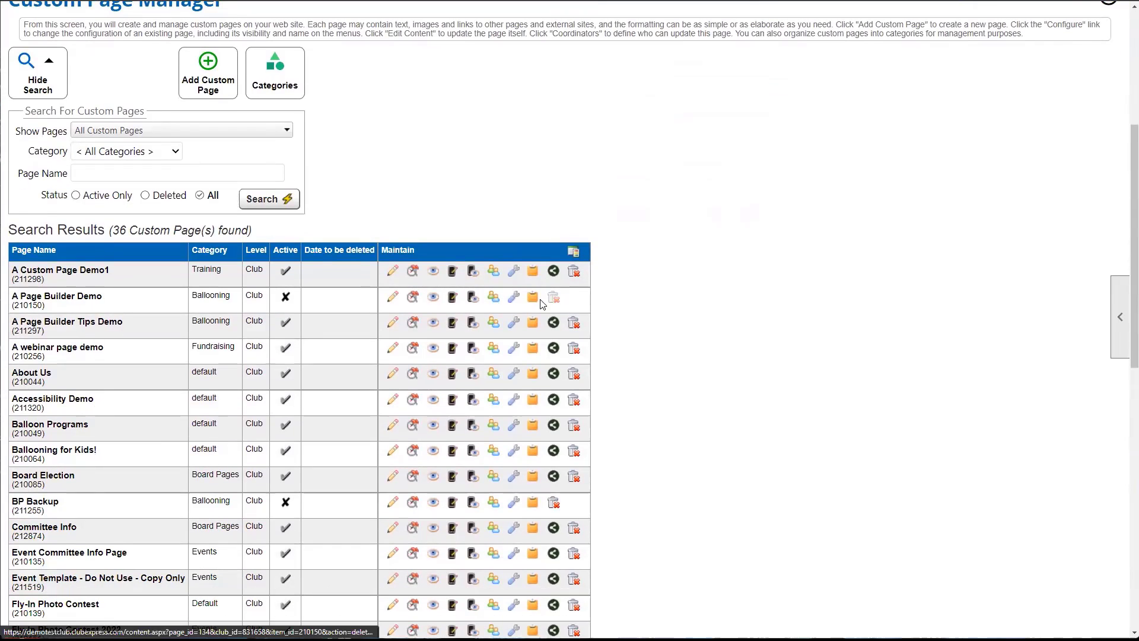
pyautogui.scroll(-9, 56, 426)
pyautogui.scroll(-2, 56, 426)
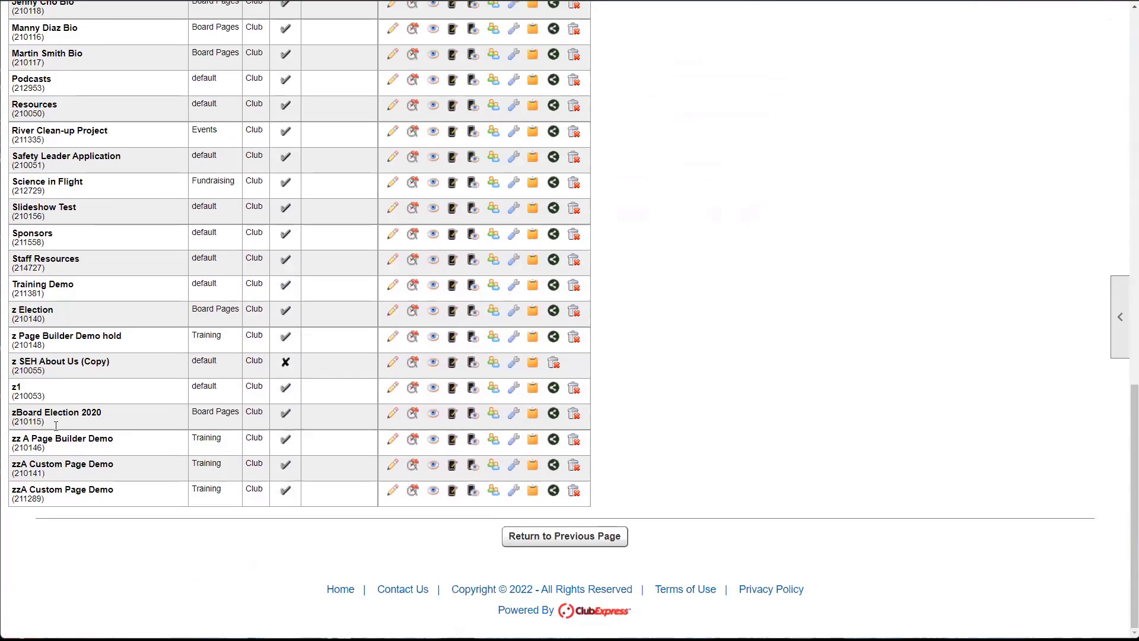
pyautogui.scroll(2, 77, 410)
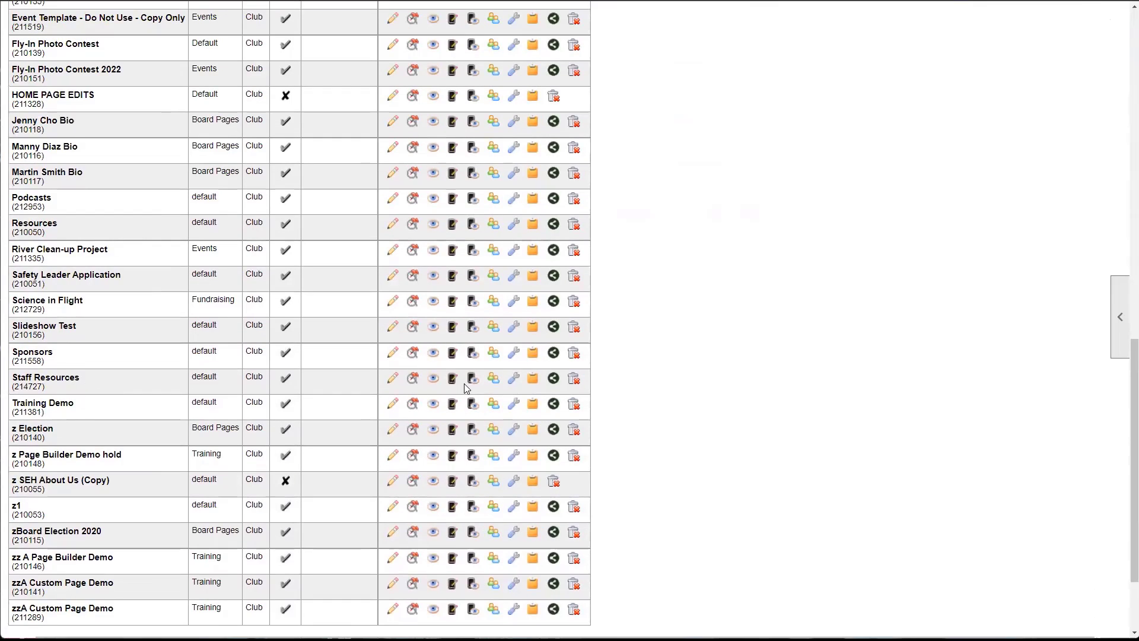
pyautogui.click(514, 380)
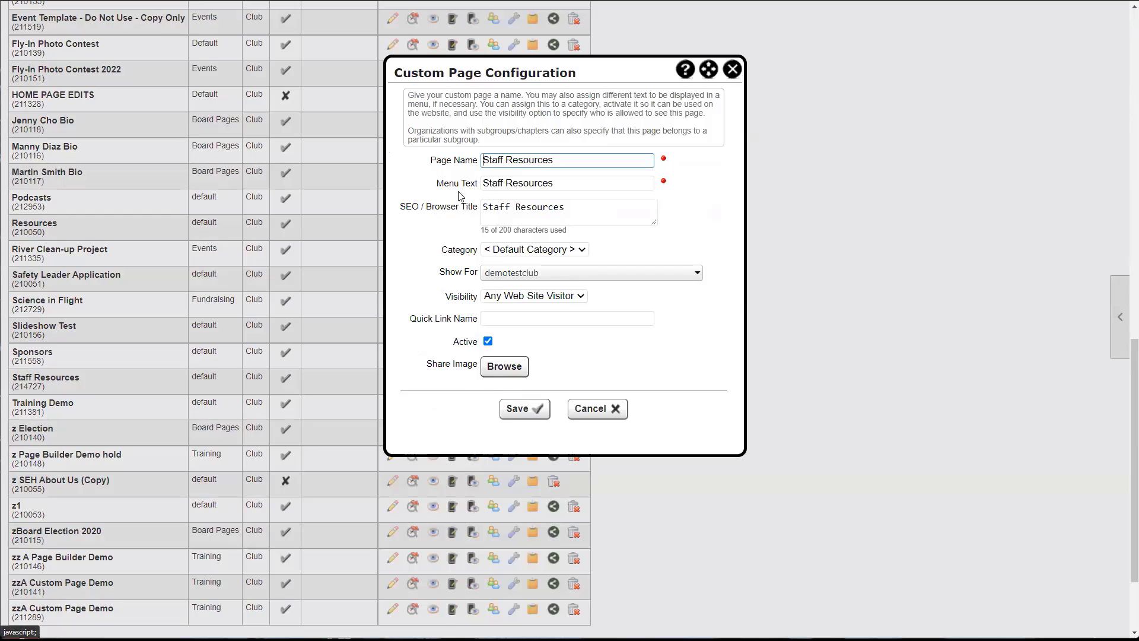
pyautogui.click(732, 70)
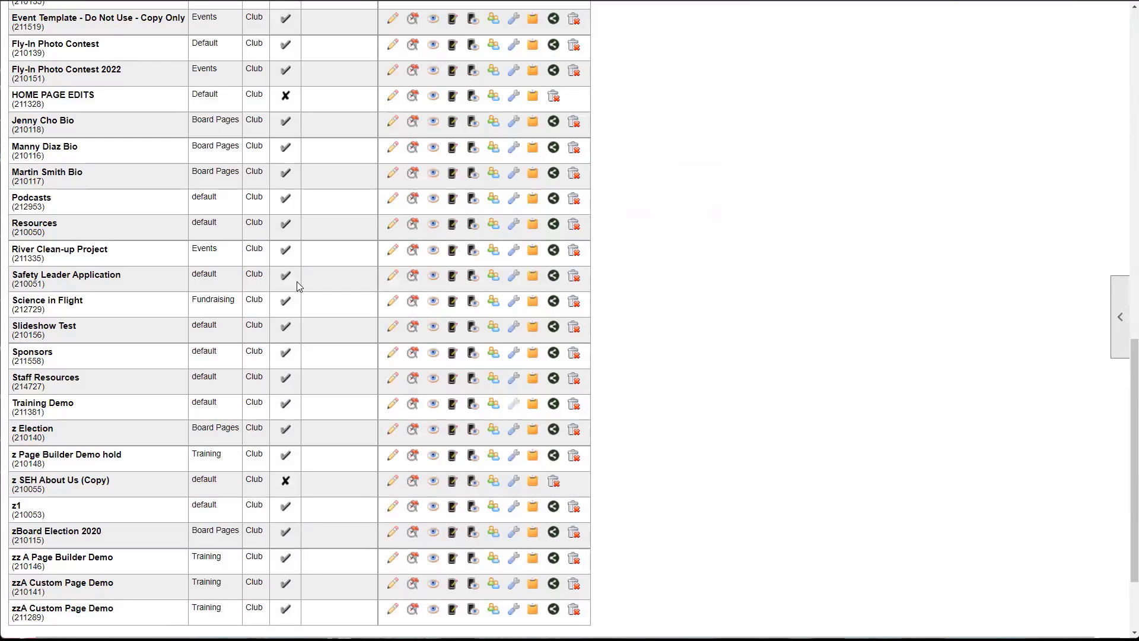
# - Set the Staff Resources page's visibility to Members Only and save it
pyautogui.click(514, 380)
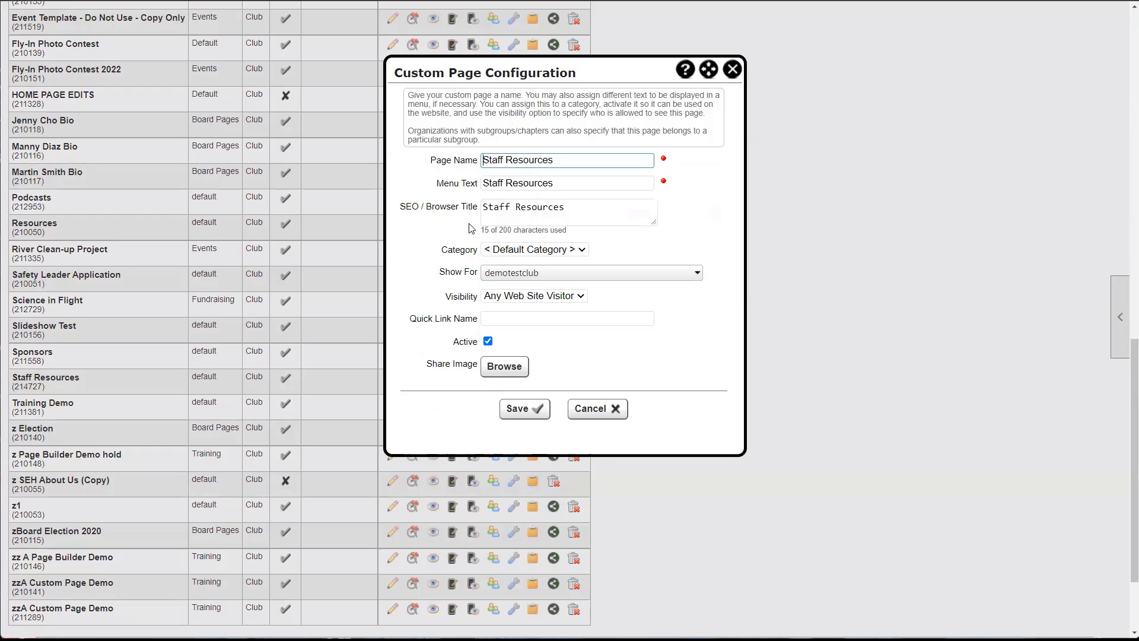
pyautogui.moveTo(446, 296); pyautogui.dragTo(480, 302)
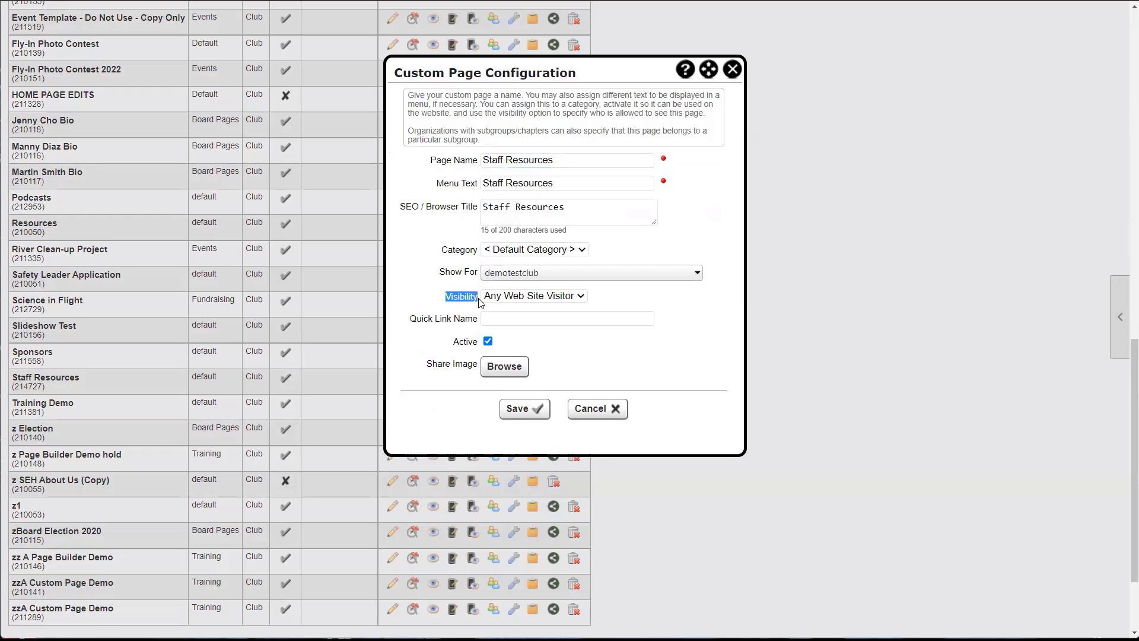
pyautogui.click(541, 301)
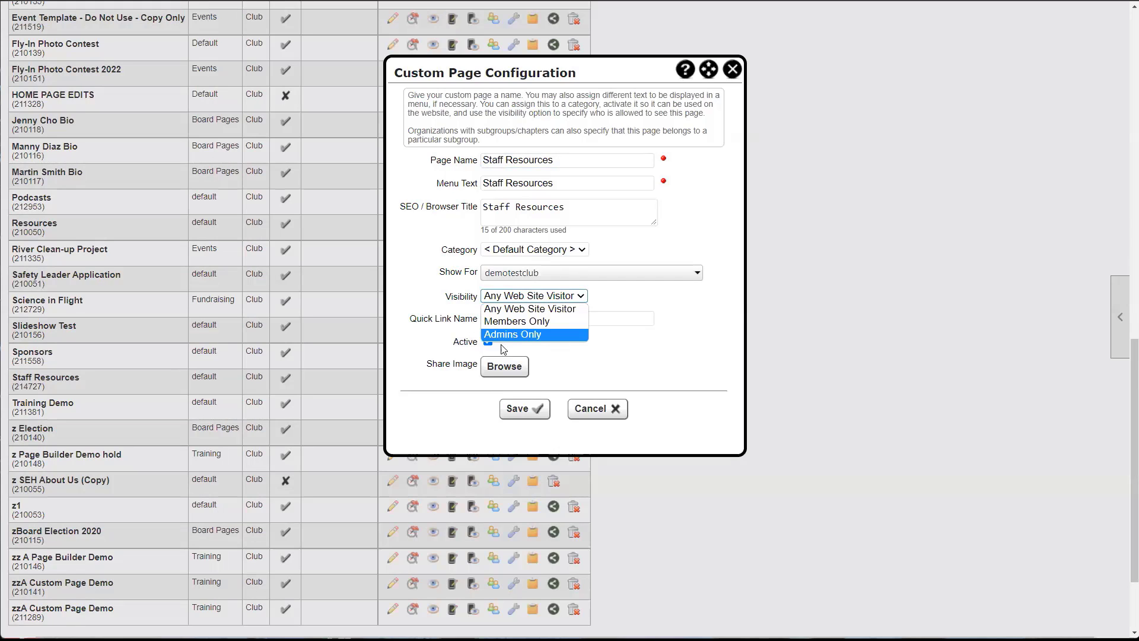
pyautogui.click(532, 322)
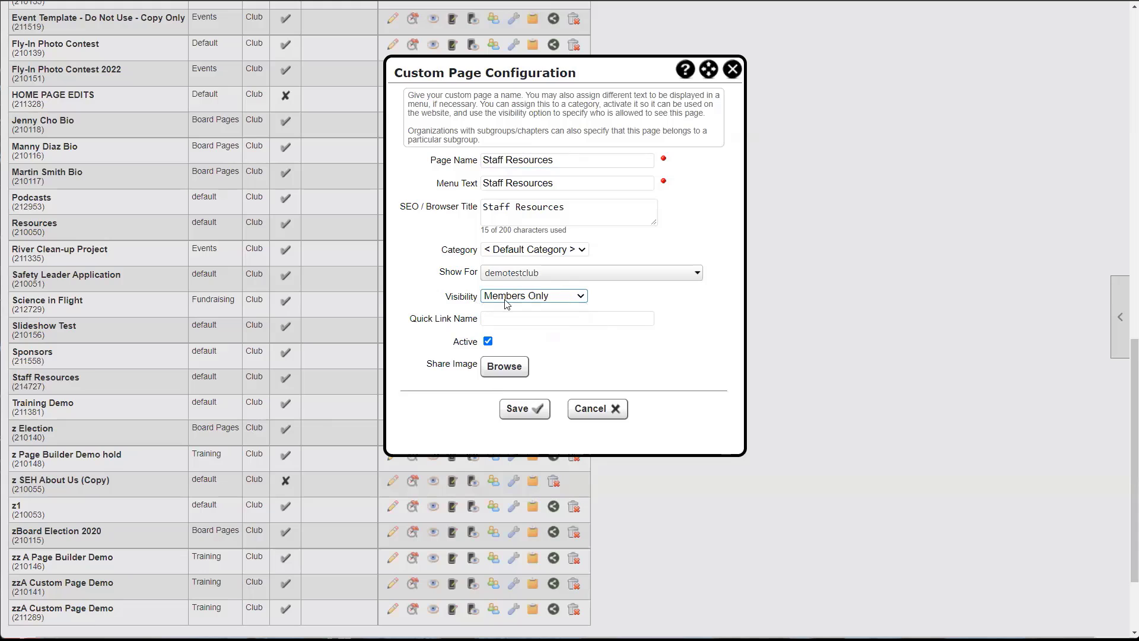
pyautogui.click(523, 409)
pyautogui.scroll(-4, 374, 297)
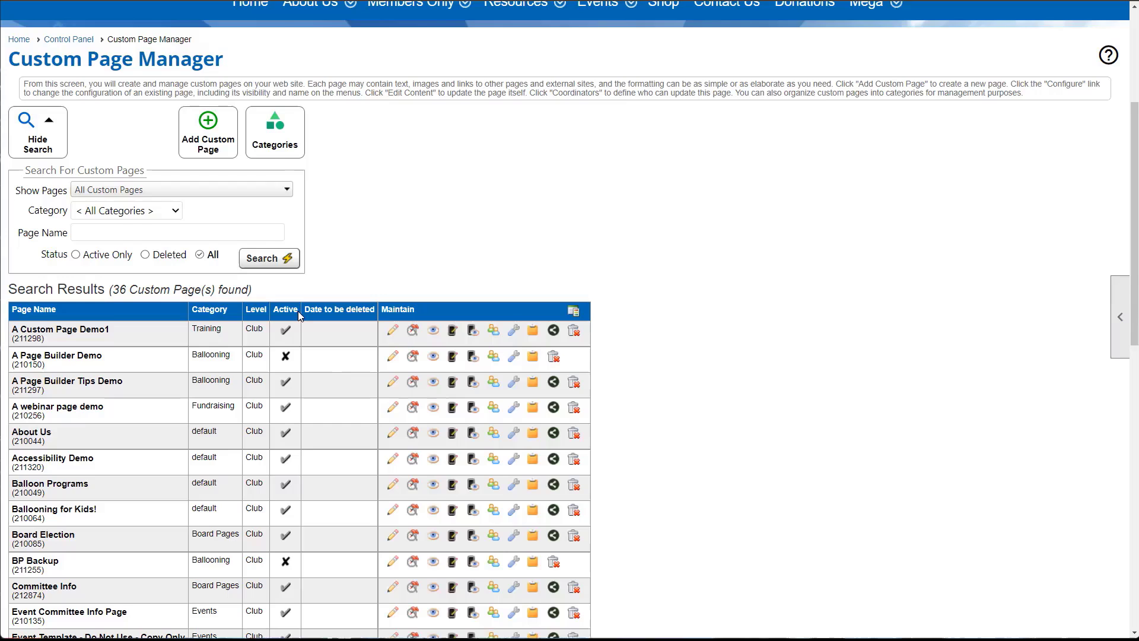
pyautogui.scroll(2, 298, 311)
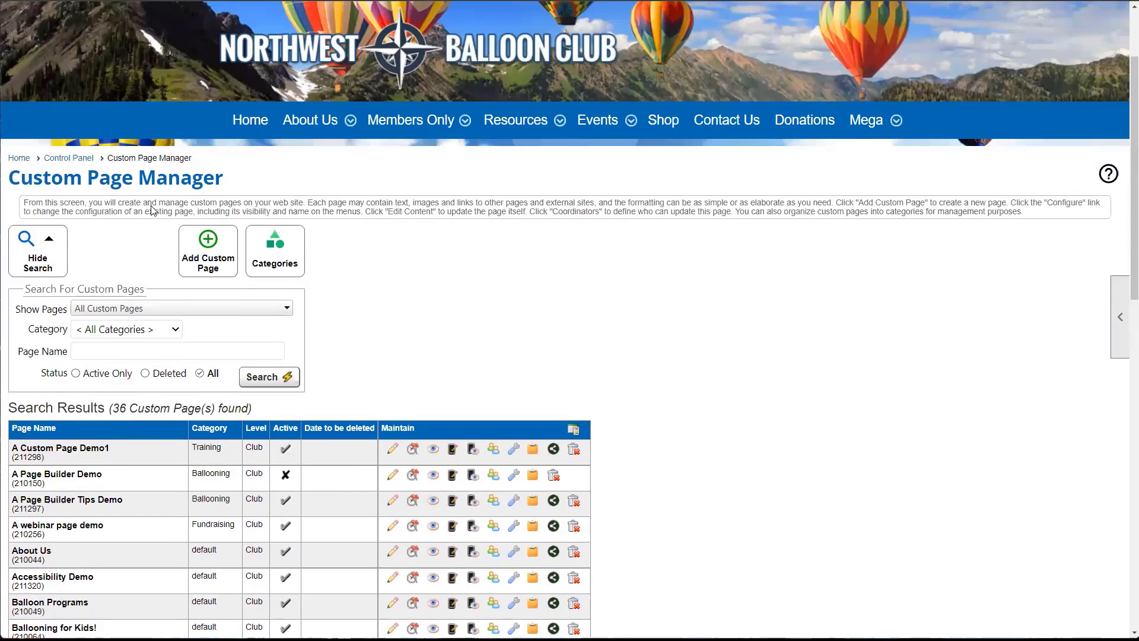
# - Return to the Control Panel's Website tab via the breadcrumb link
pyautogui.click(76, 167)
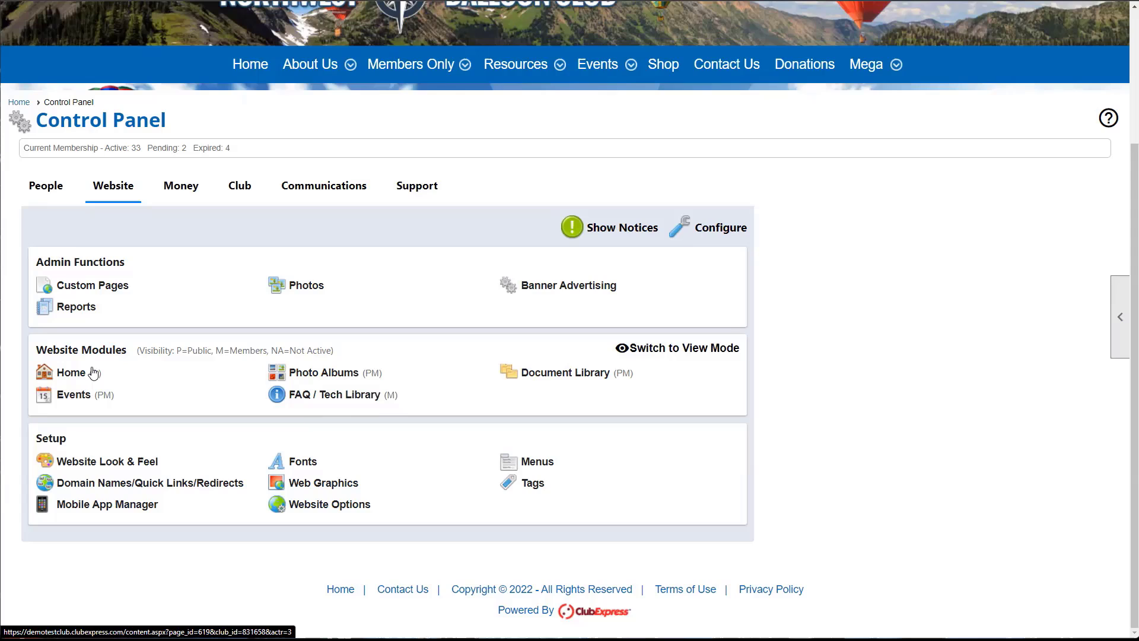
# - Change the Home function's visibility from Admins Only to Any Web Site Visitor and save
pyautogui.click(704, 231)
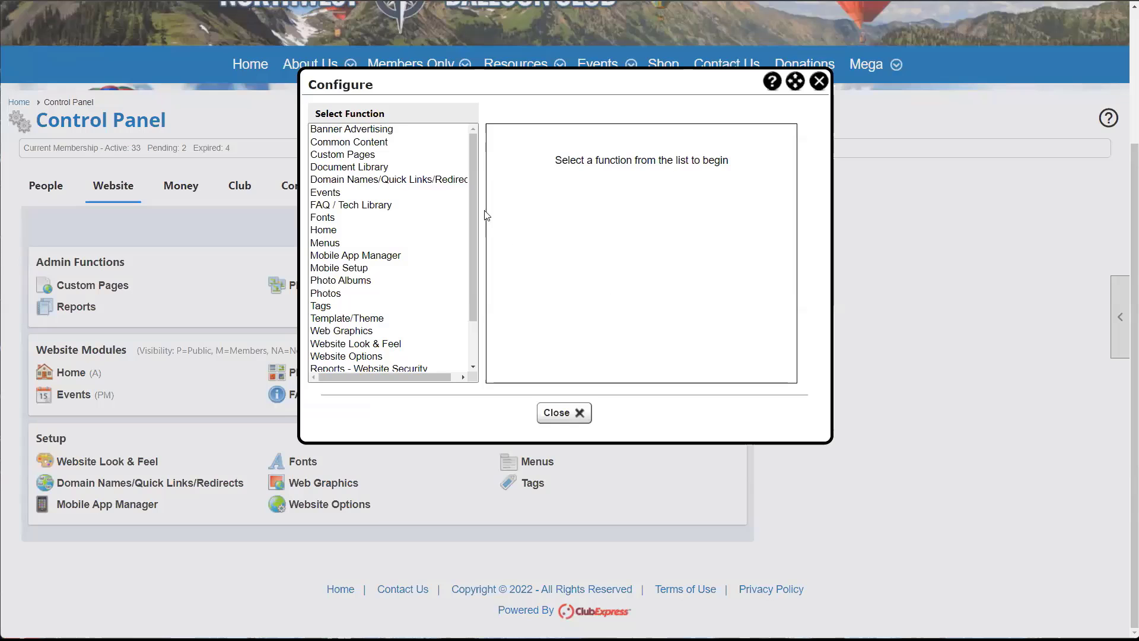
pyautogui.scroll(2, 414, 326)
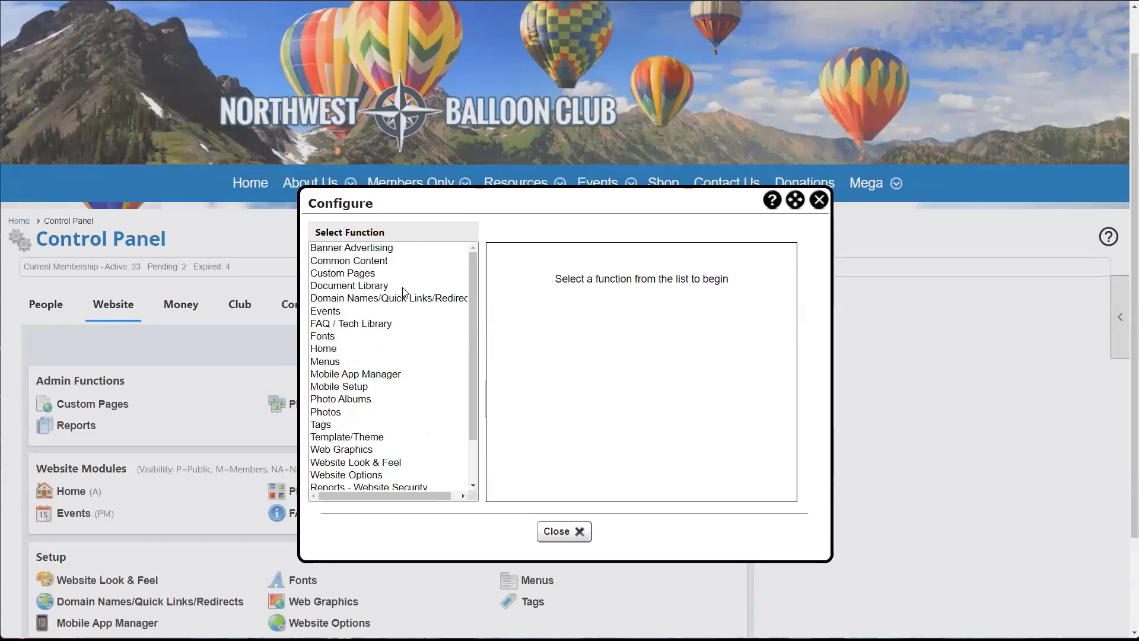
pyautogui.scroll(-2, 403, 297)
pyautogui.scroll(2, 404, 318)
pyautogui.click(337, 348)
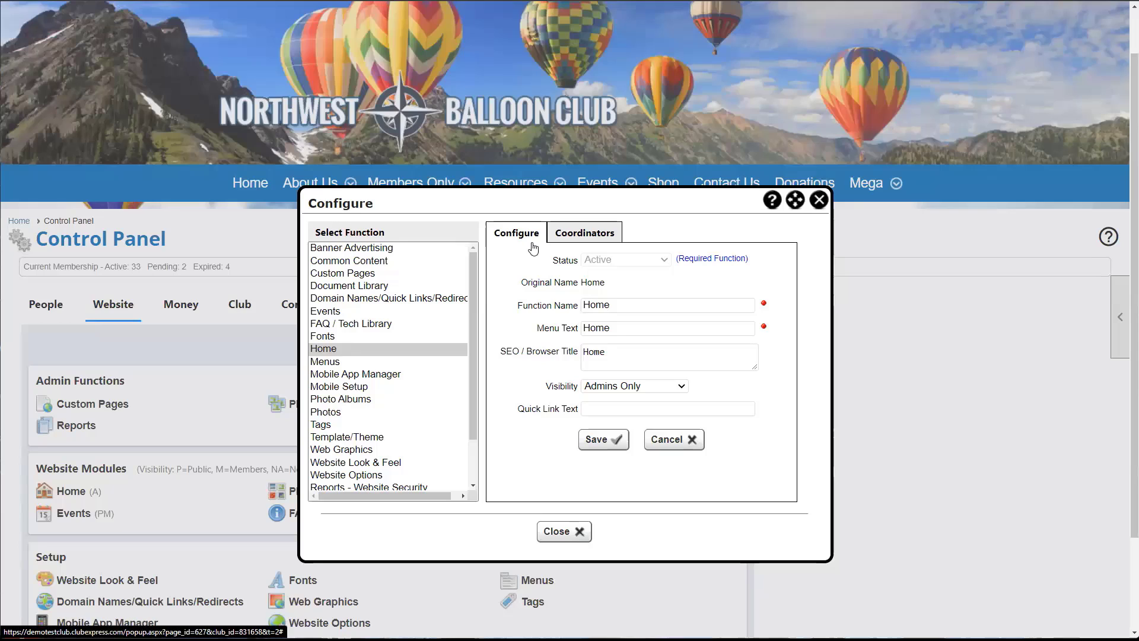
pyautogui.doubleClick(560, 386)
pyautogui.click(624, 390)
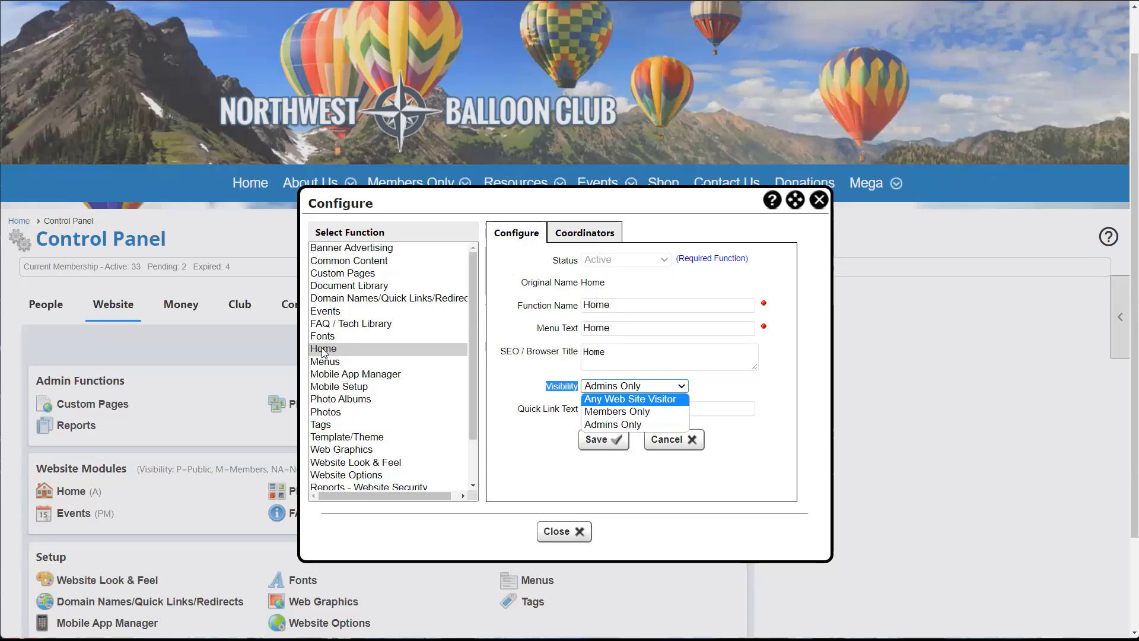
pyautogui.click(603, 401)
pyautogui.click(600, 439)
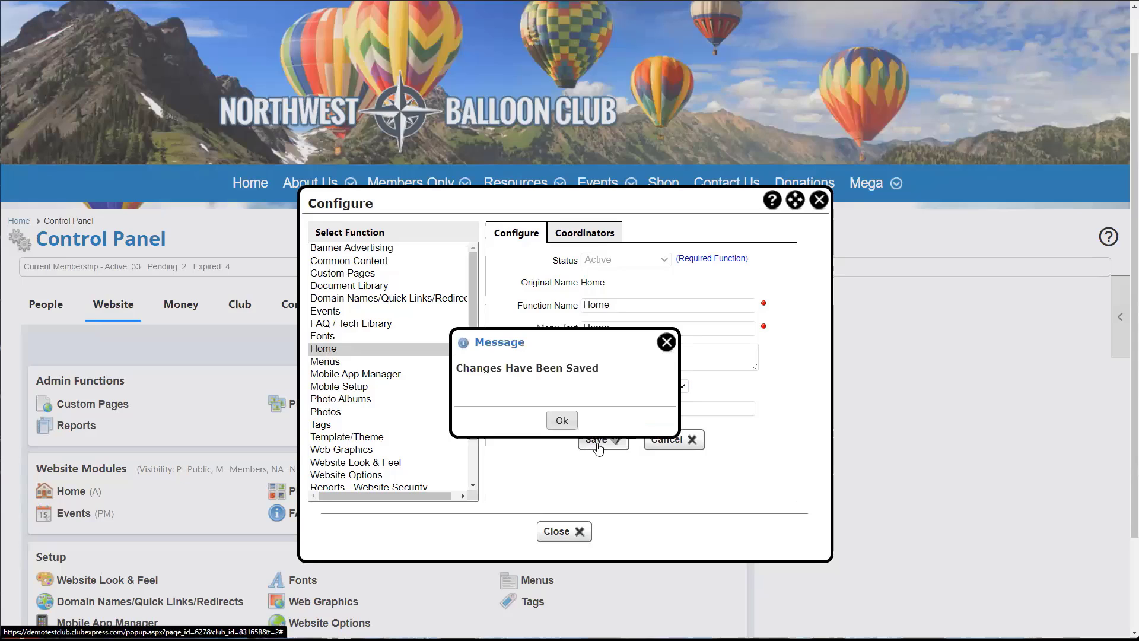
pyautogui.click(561, 420)
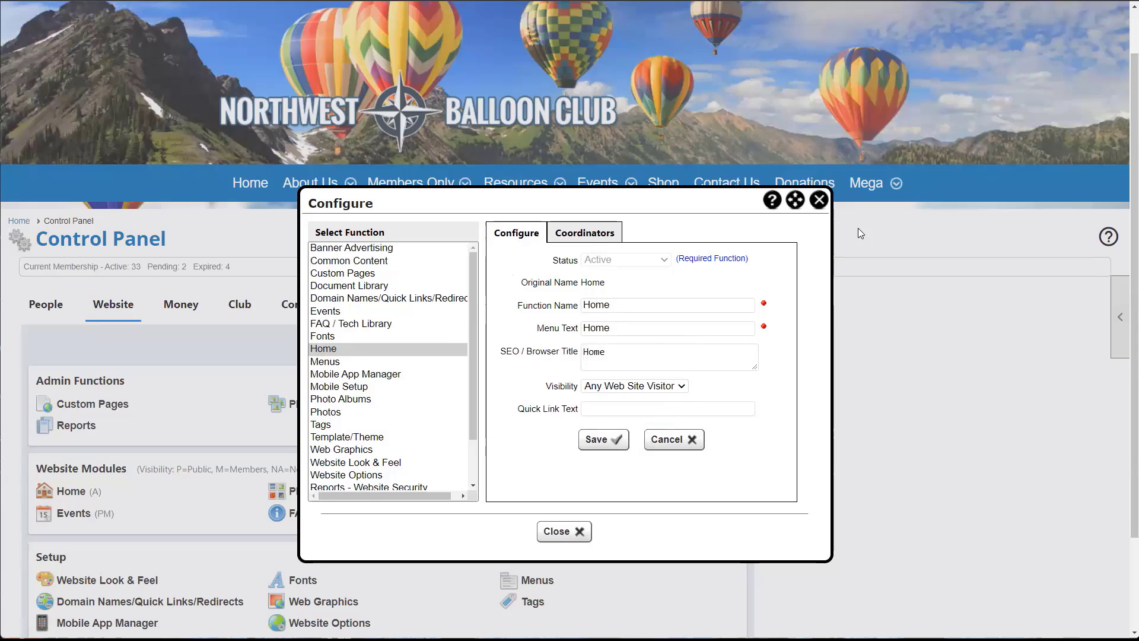
# - Close the Configure dialog and view the About Us submenu in the site navigation
pyautogui.click(818, 200)
pyautogui.scroll(-2, 517, 340)
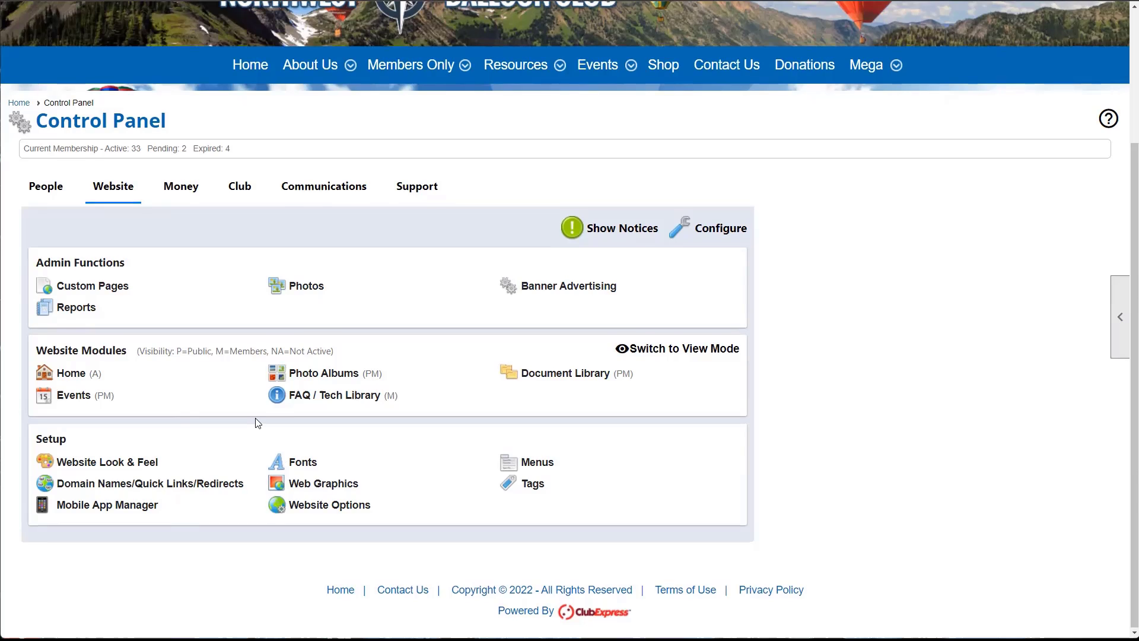
pyautogui.scroll(2, 255, 423)
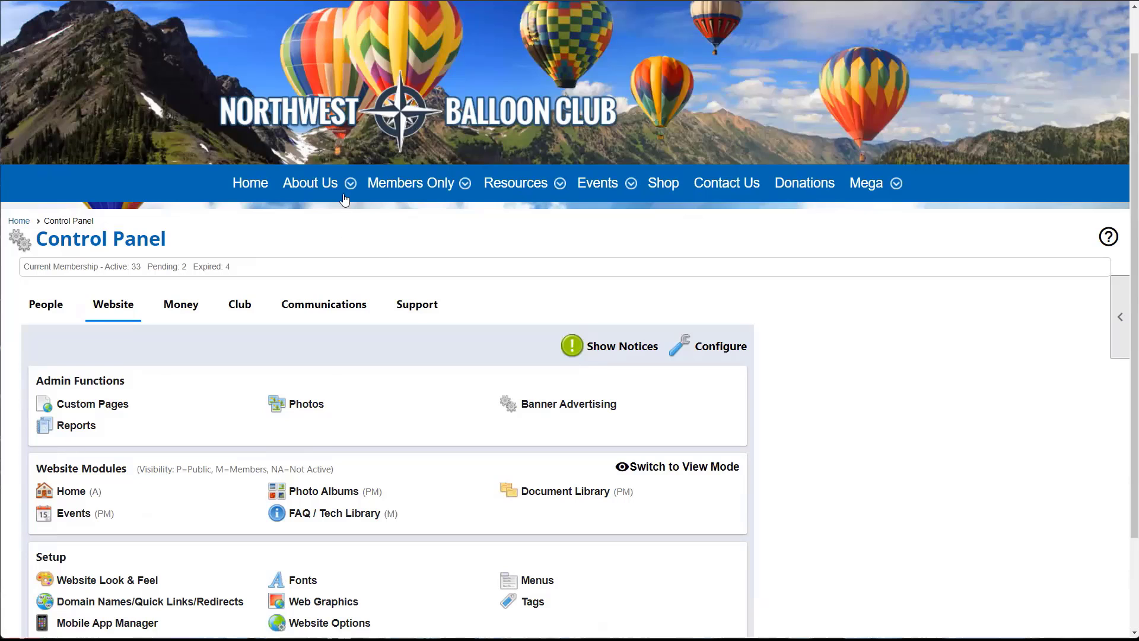
pyautogui.moveTo(345, 199)
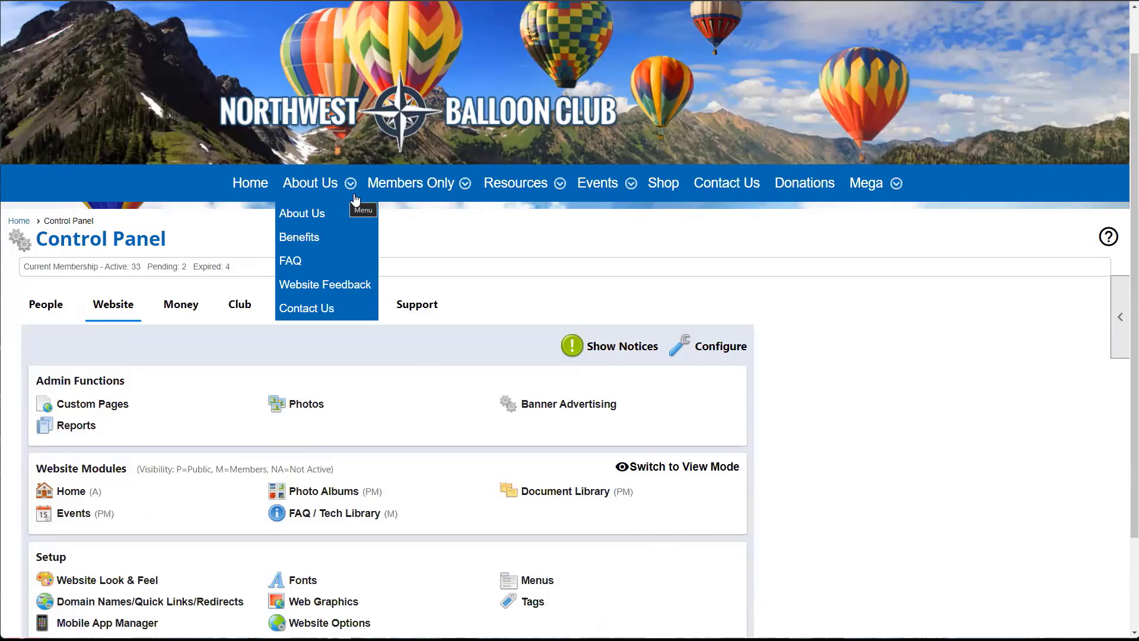
pyautogui.scroll(1, 350, 219)
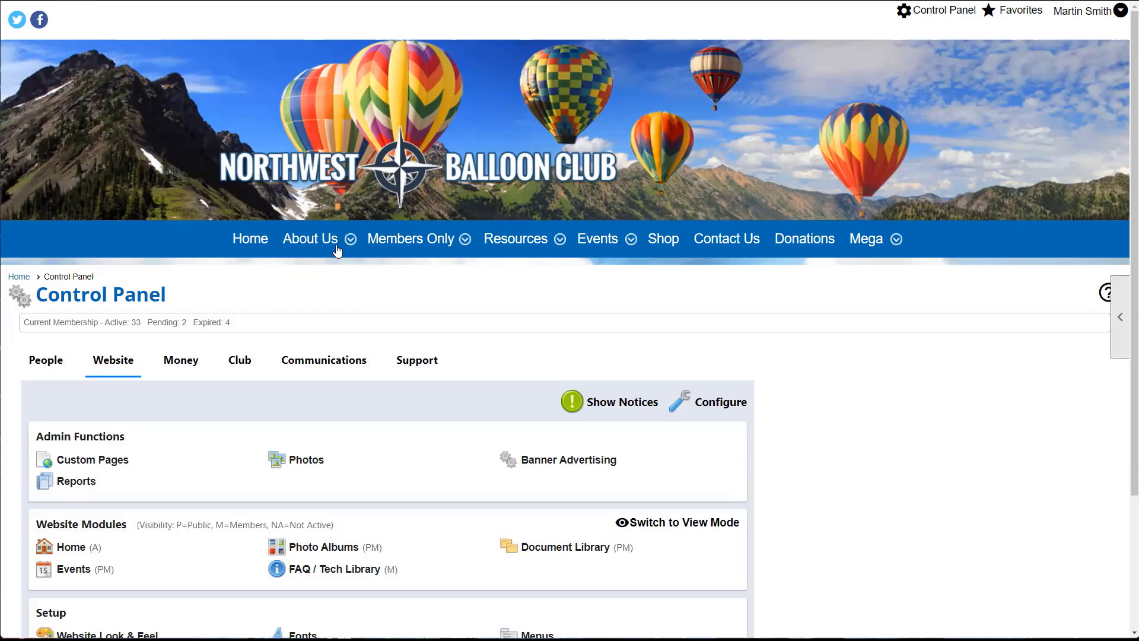
pyautogui.moveTo(337, 251)
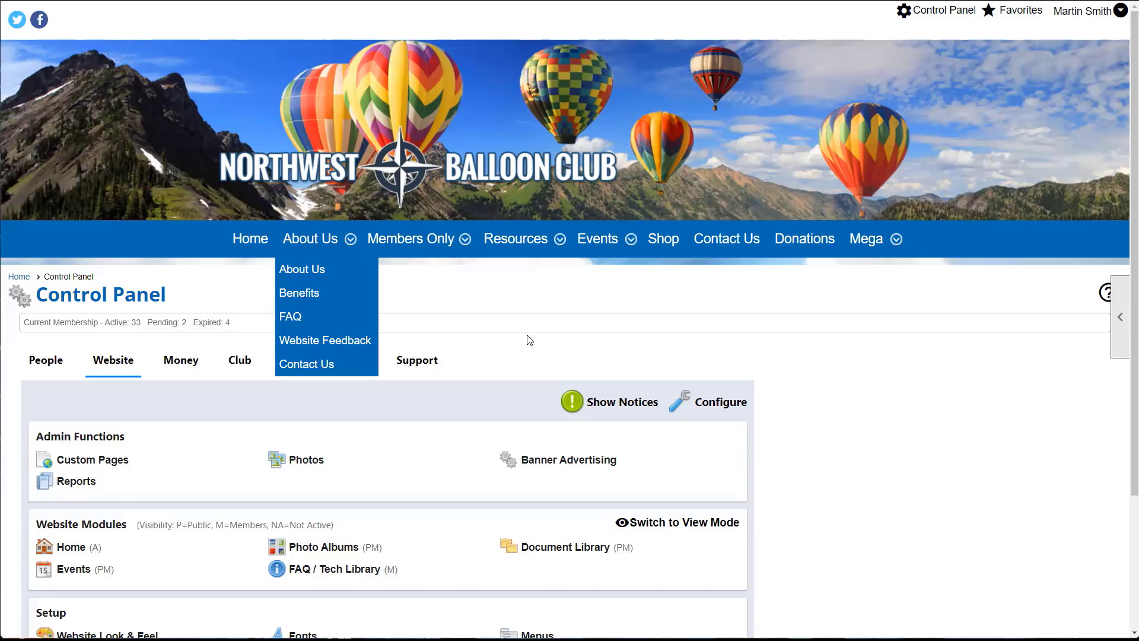
pyautogui.scroll(-3, 530, 339)
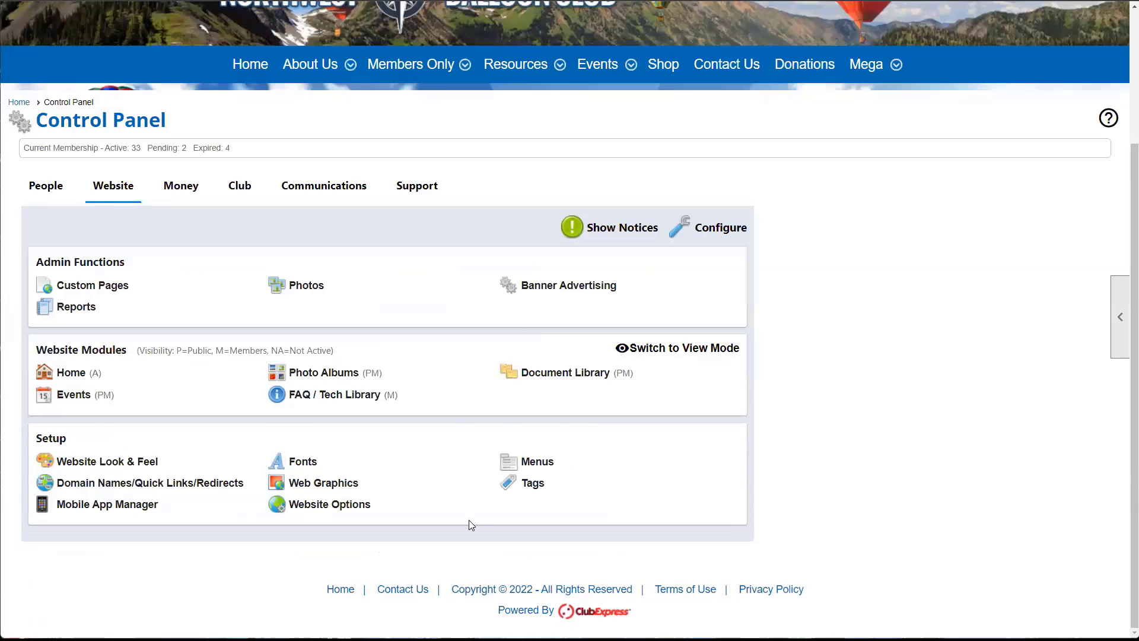
pyautogui.scroll(3, 470, 522)
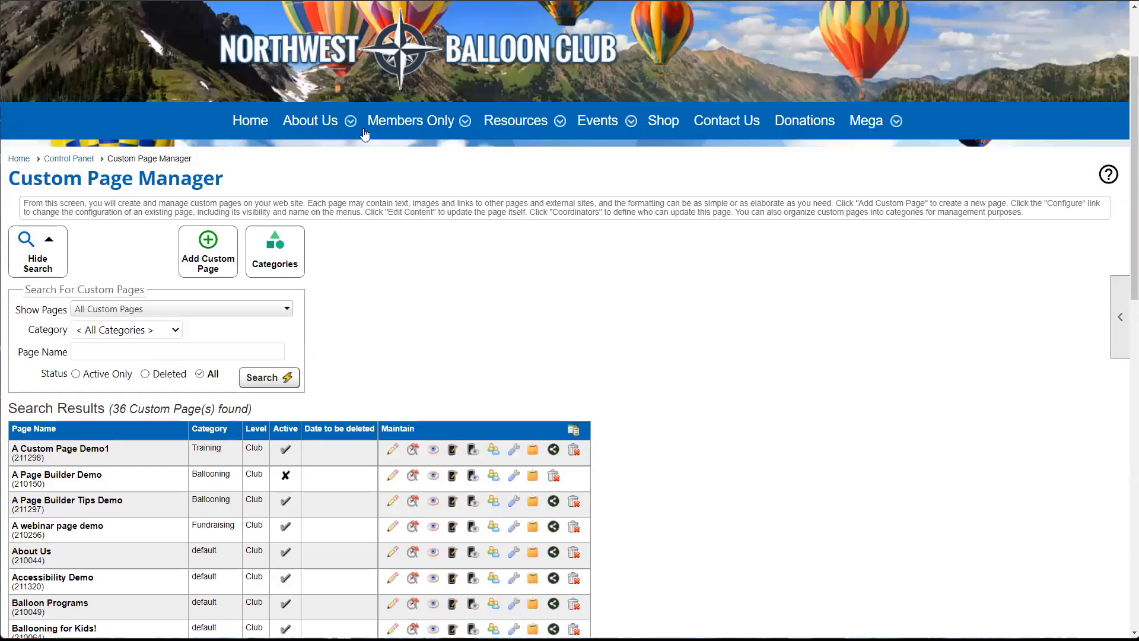
# - Return to the Control Panel Website tab to confirm Home is now visible to public and members
pyautogui.moveTo(329, 126)
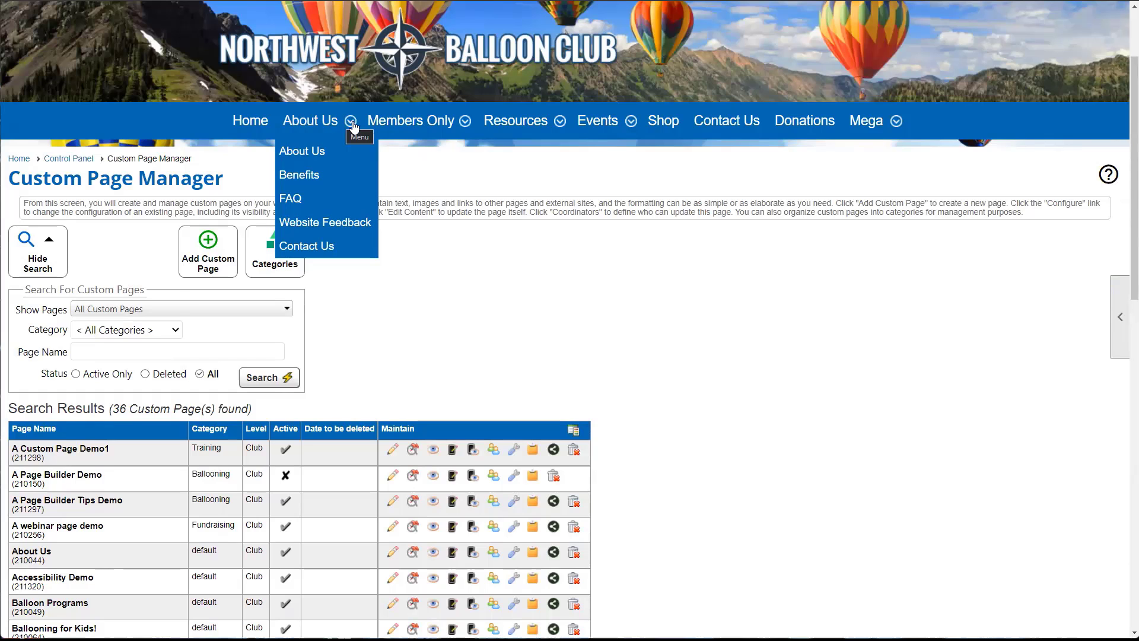
pyautogui.scroll(2, 323, 378)
pyautogui.scroll(-4, 323, 377)
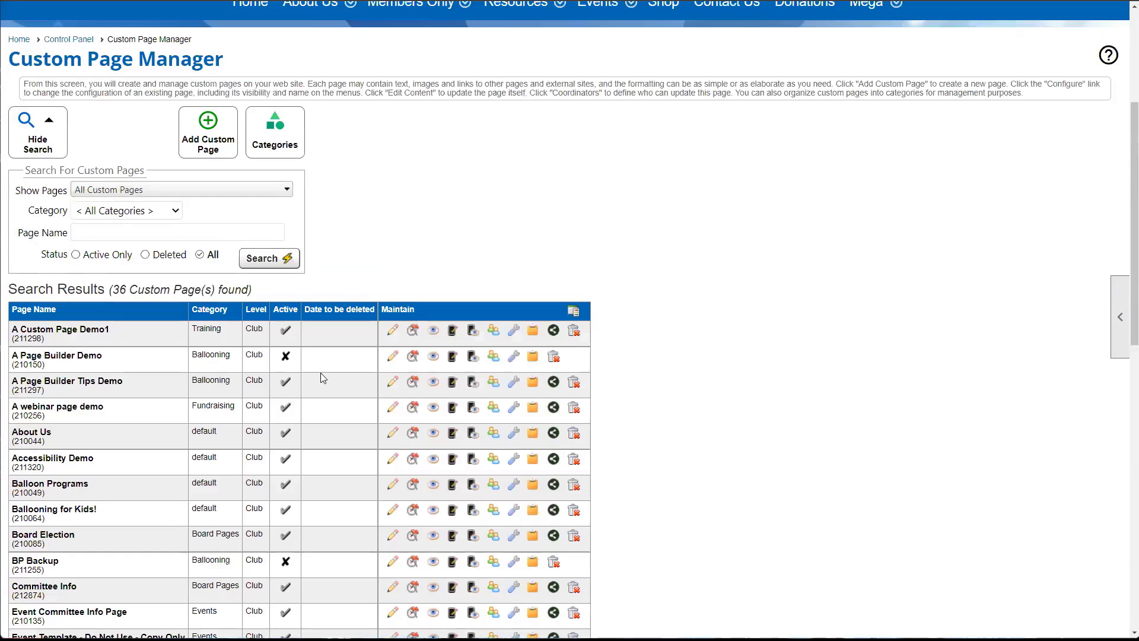
pyautogui.scroll(4, 323, 378)
pyautogui.click(921, 16)
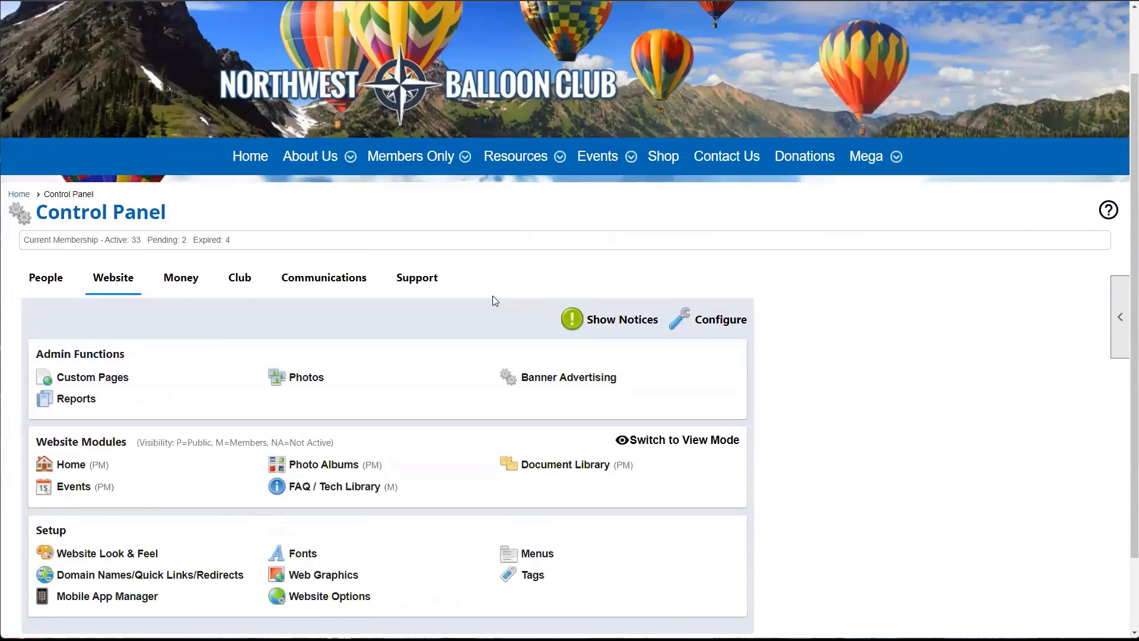
# - Start a look-and-feel preview and select the menu bar in the Top / Header editor
pyautogui.scroll(-5, 493, 295)
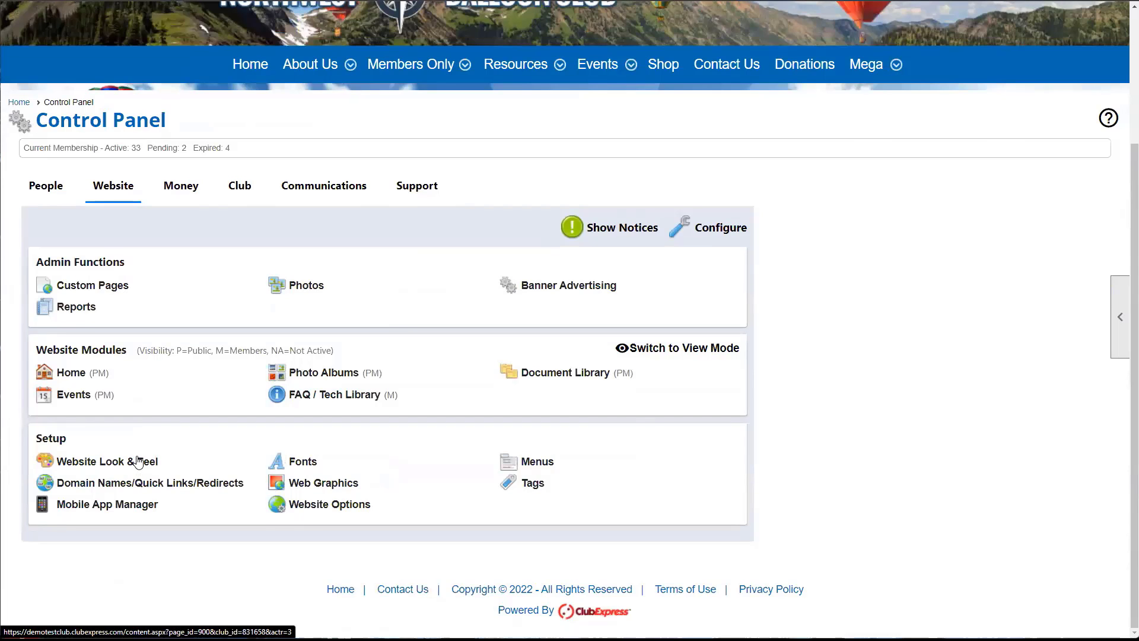
pyautogui.click(138, 461)
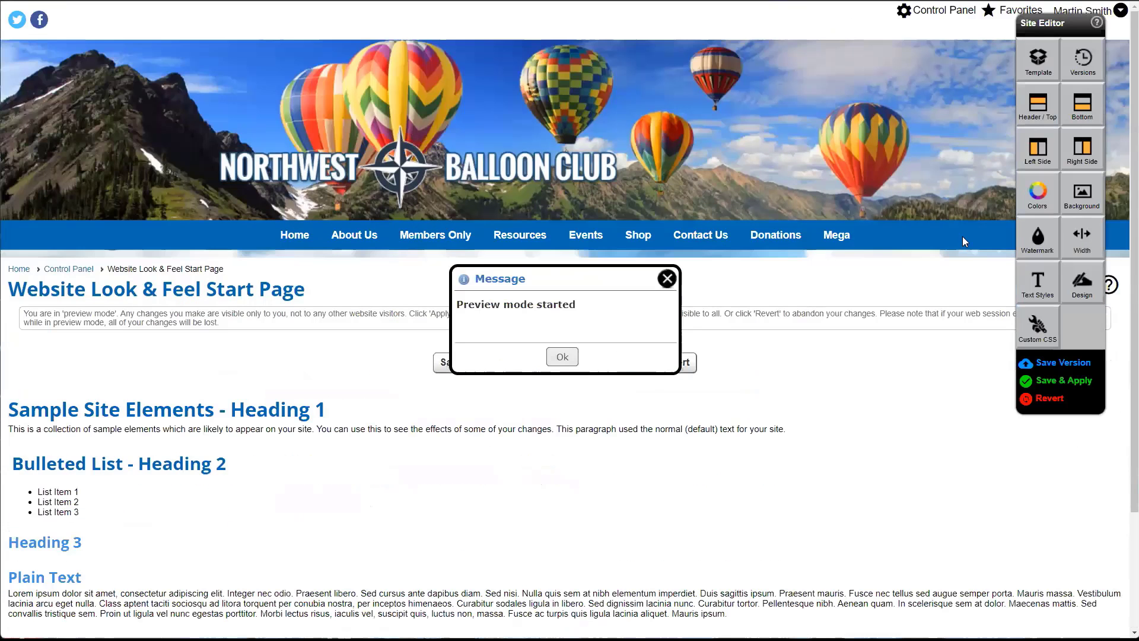
pyautogui.click(1039, 115)
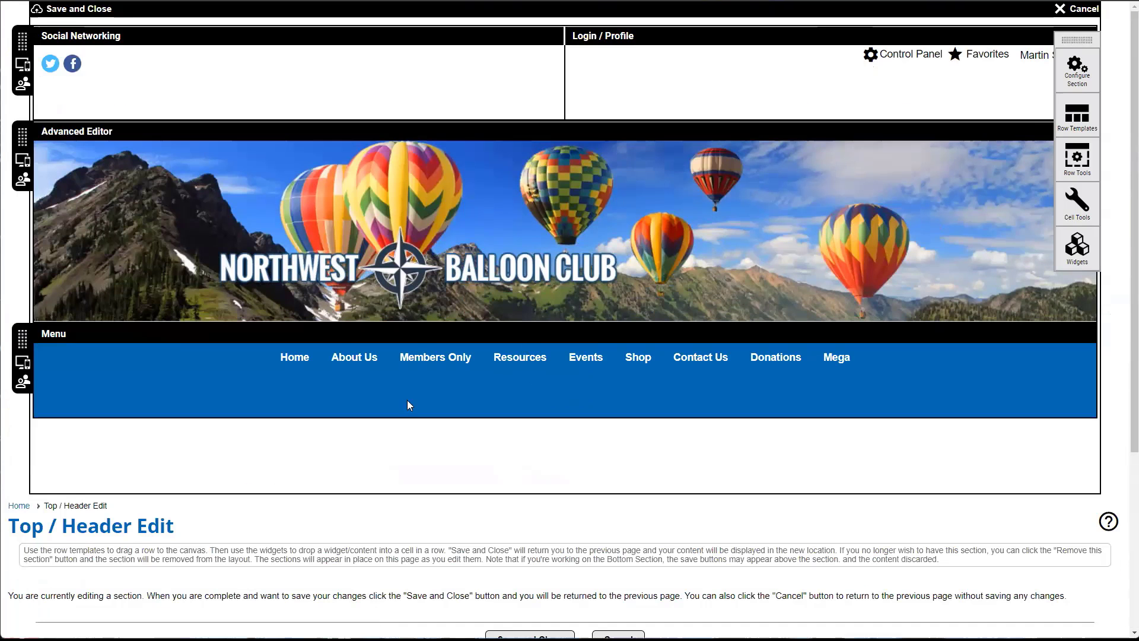
pyautogui.click(194, 390)
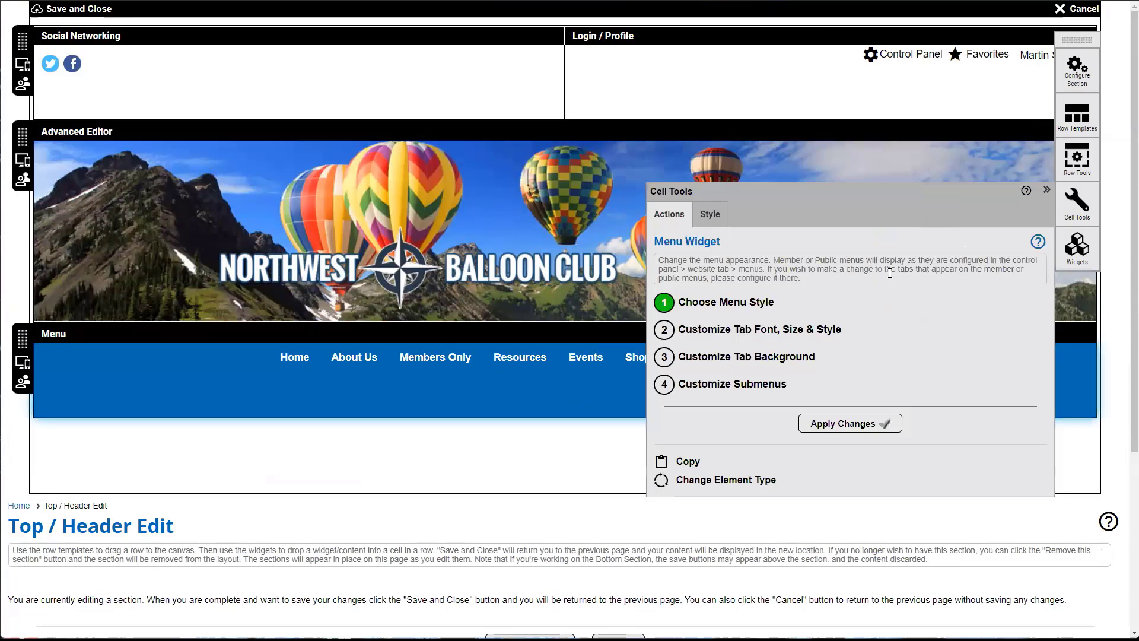
# - Browse the Generic and Modern menu styles, then close the chooser without picking one
pyautogui.click(714, 301)
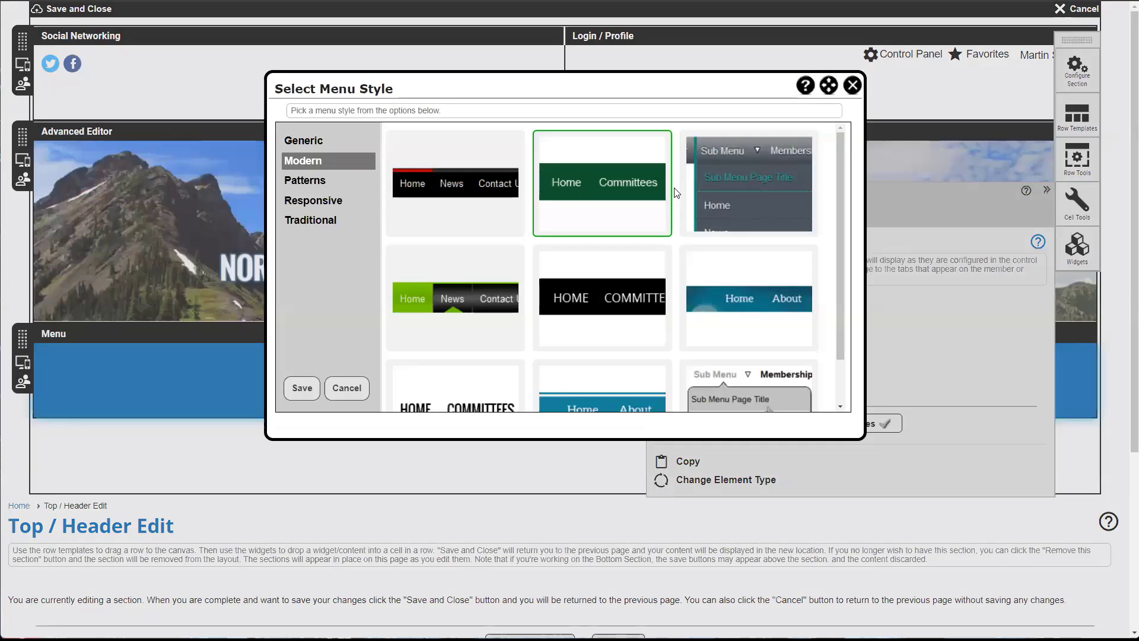
pyautogui.scroll(-1, 614, 245)
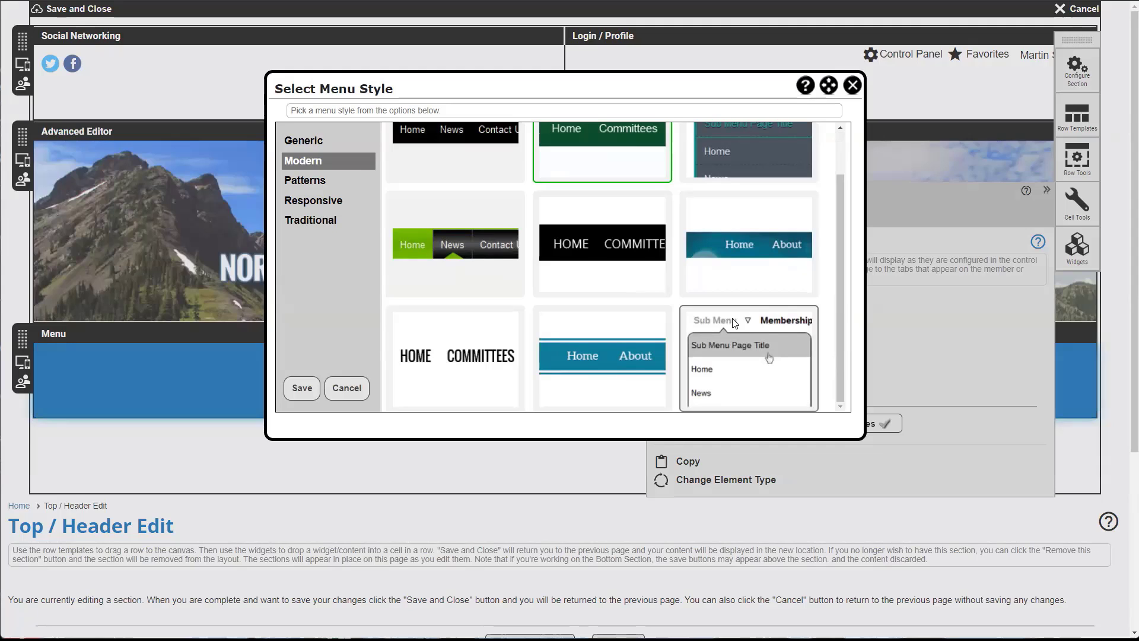
pyautogui.click(303, 143)
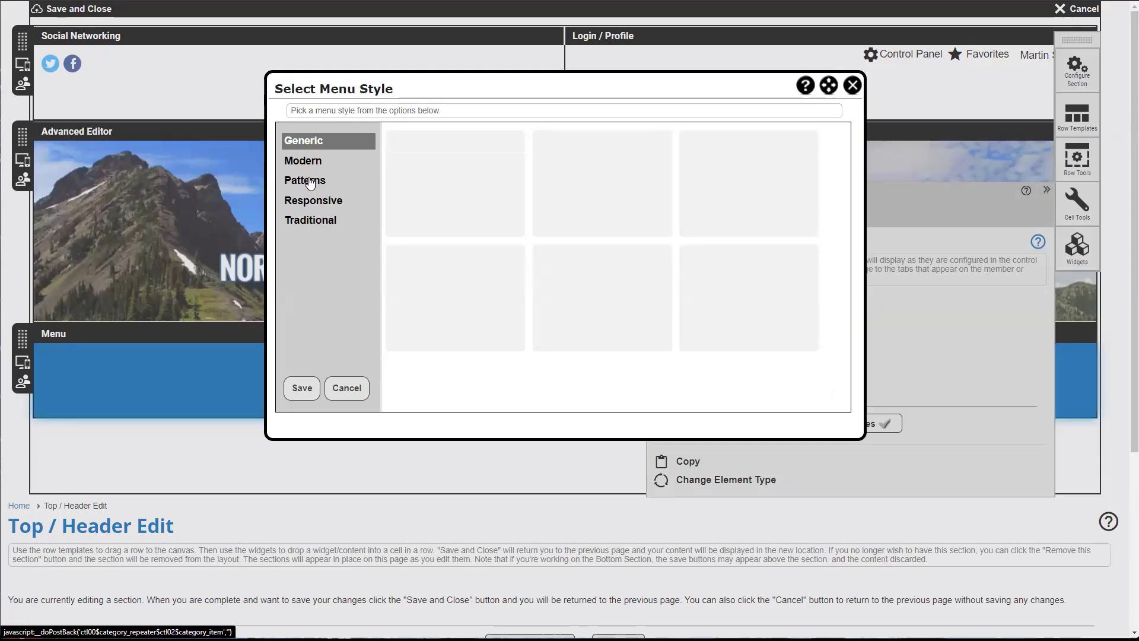
pyautogui.click(303, 160)
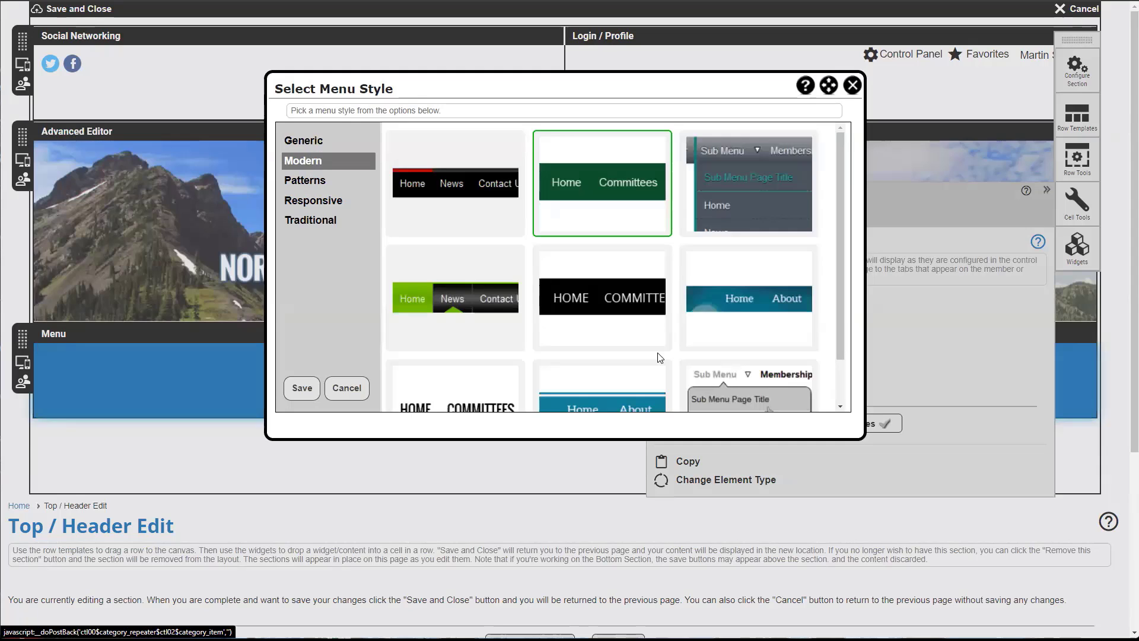
pyautogui.scroll(-1, 706, 323)
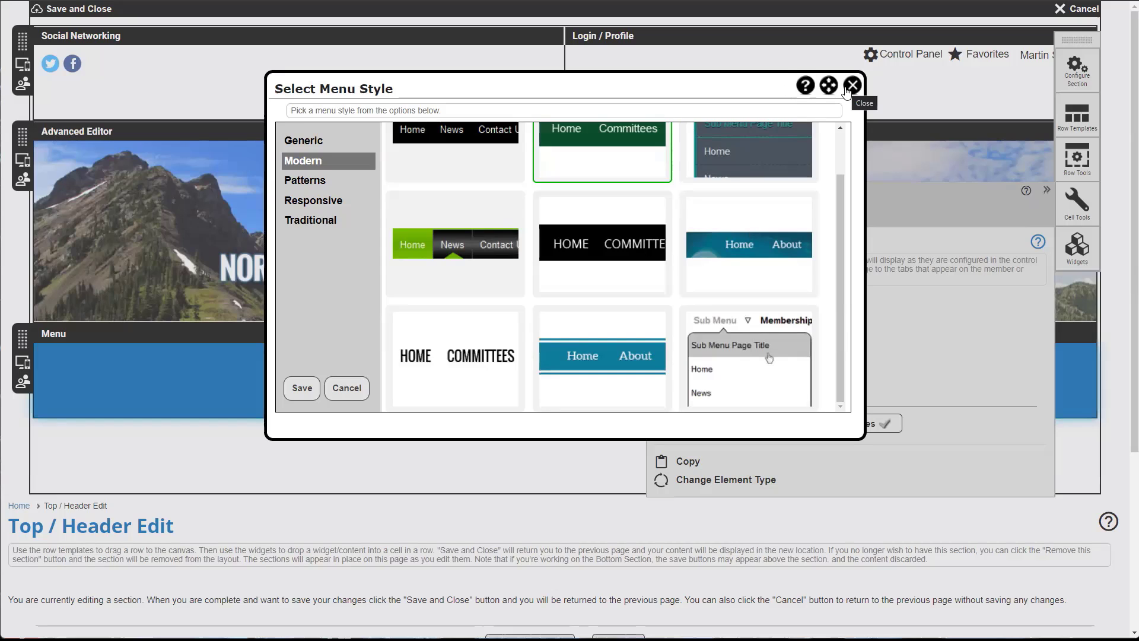
pyautogui.click(847, 88)
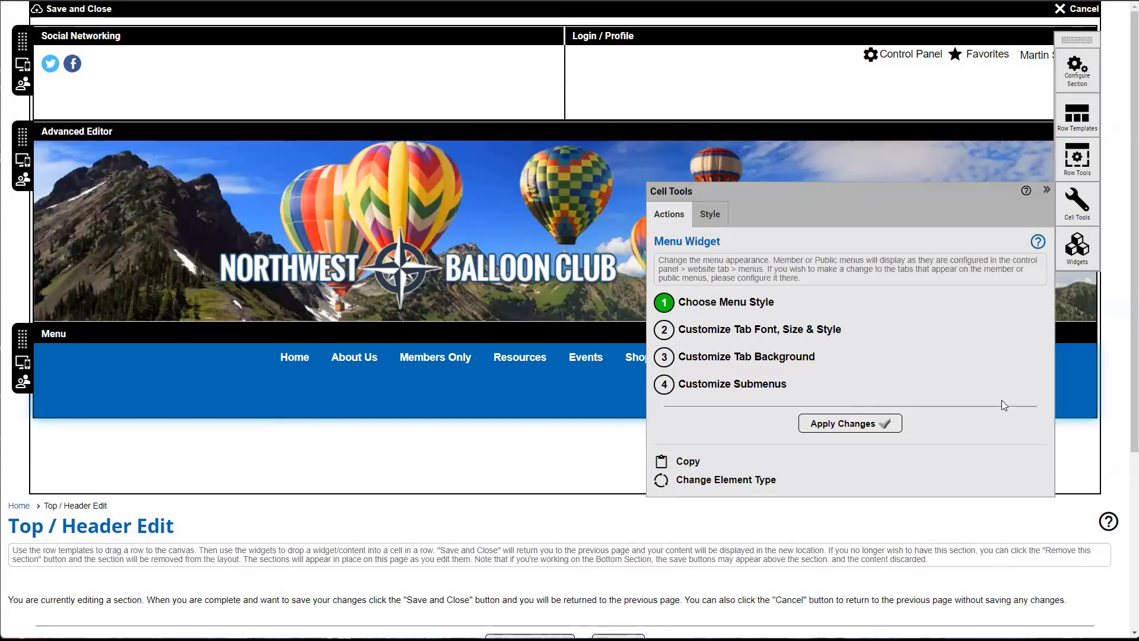
pyautogui.scroll(-2, 1001, 399)
# - Cancel the header edit and revert all previewed design changes to the original site look
pyautogui.click(604, 525)
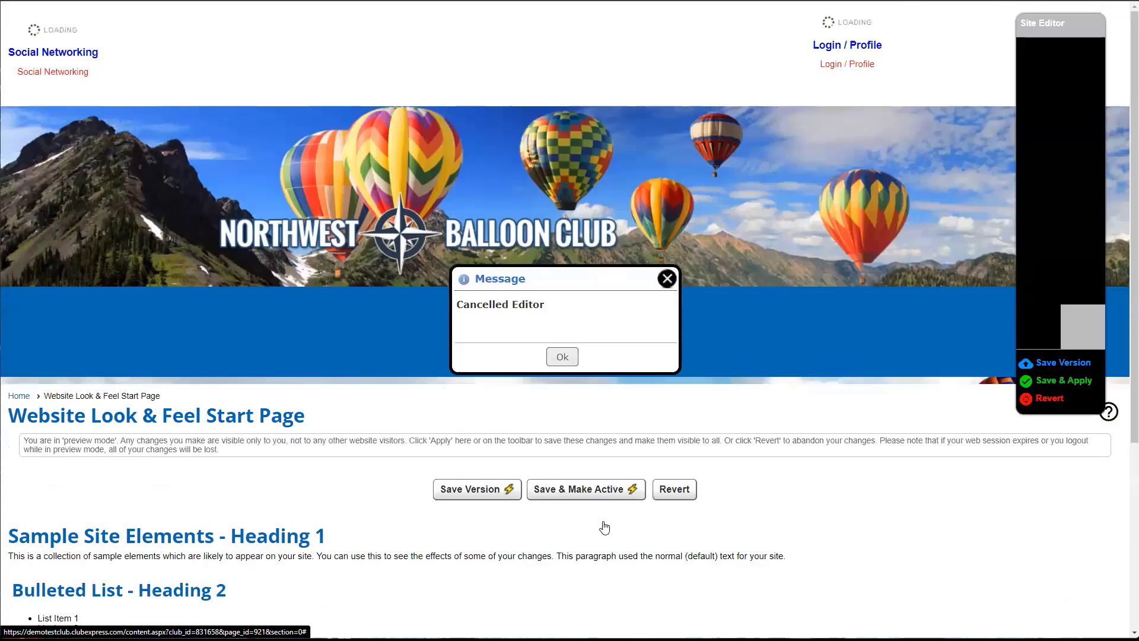
pyautogui.click(570, 359)
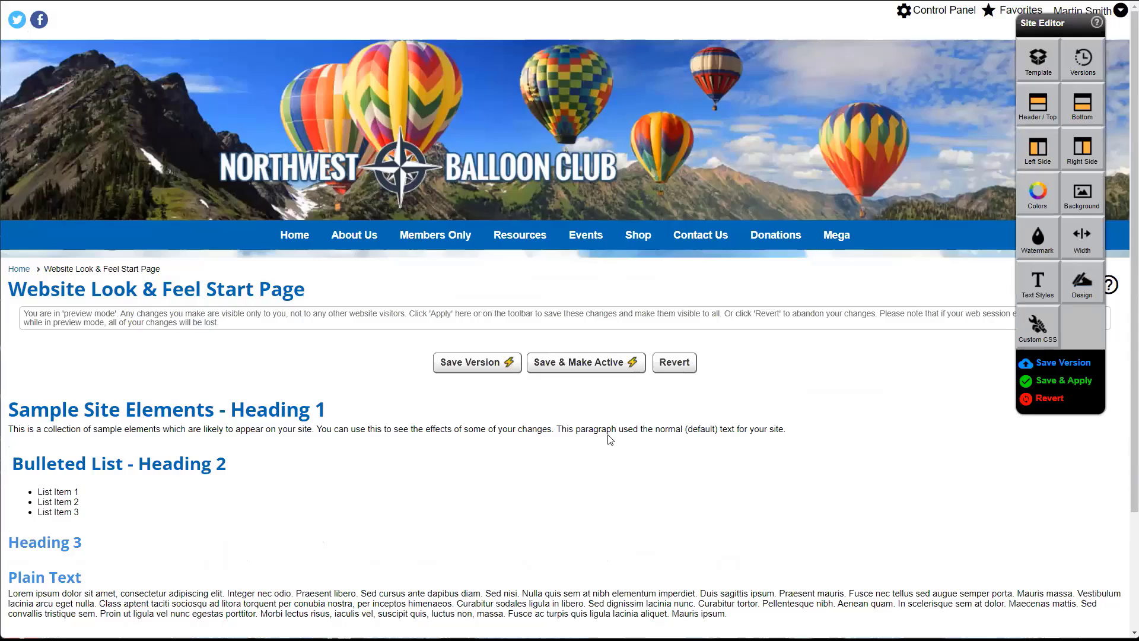
pyautogui.click(685, 369)
pyautogui.click(617, 61)
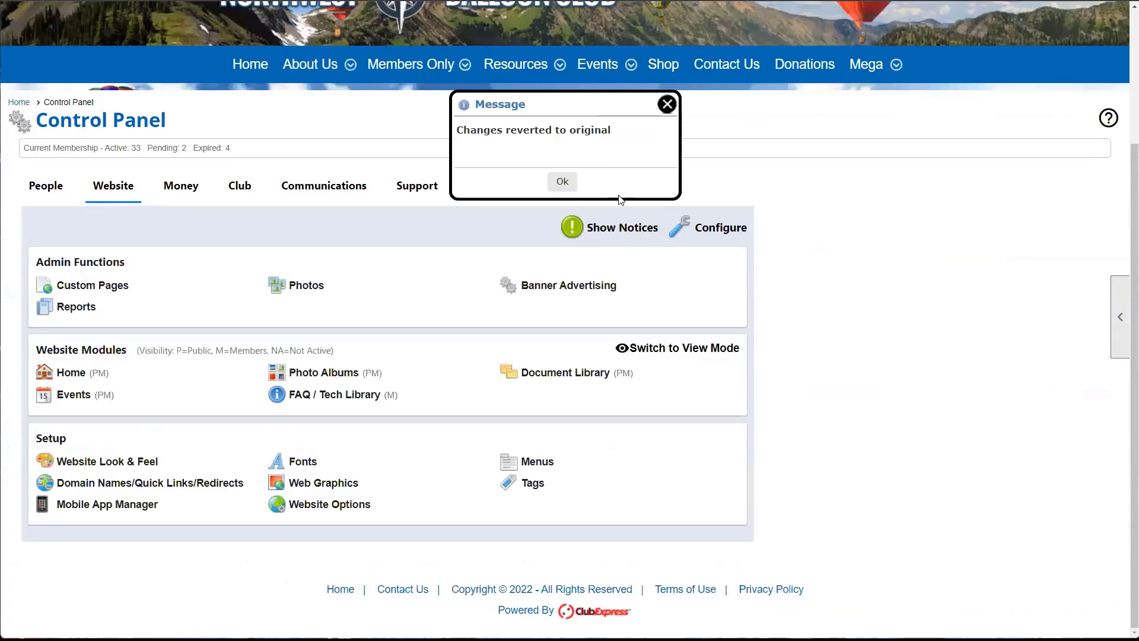
pyautogui.click(562, 181)
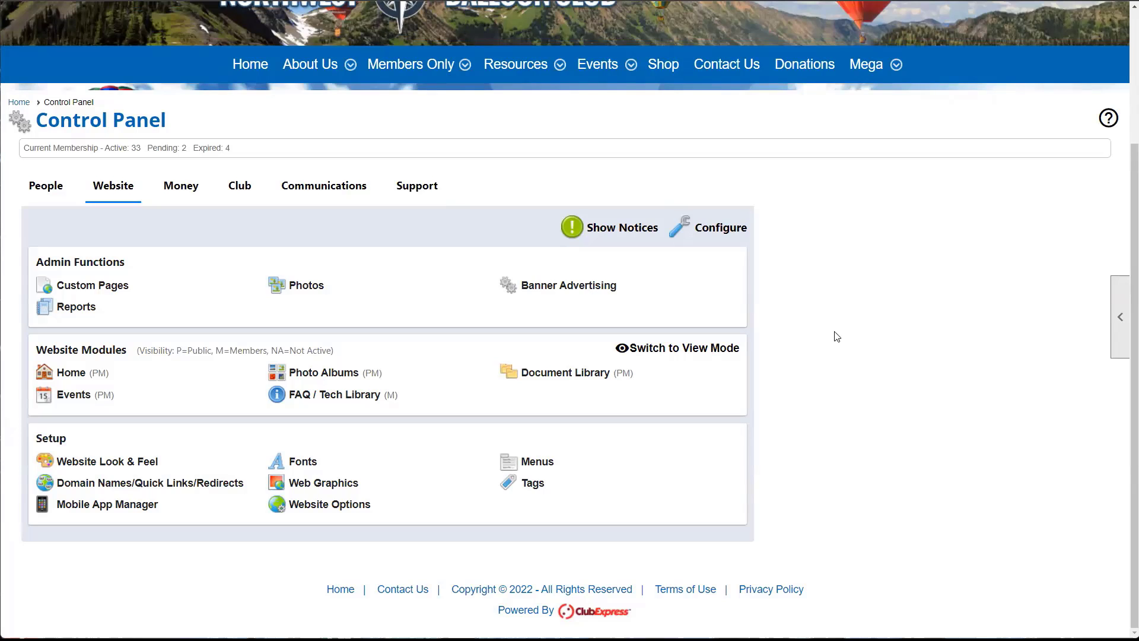
pyautogui.scroll(3, 837, 332)
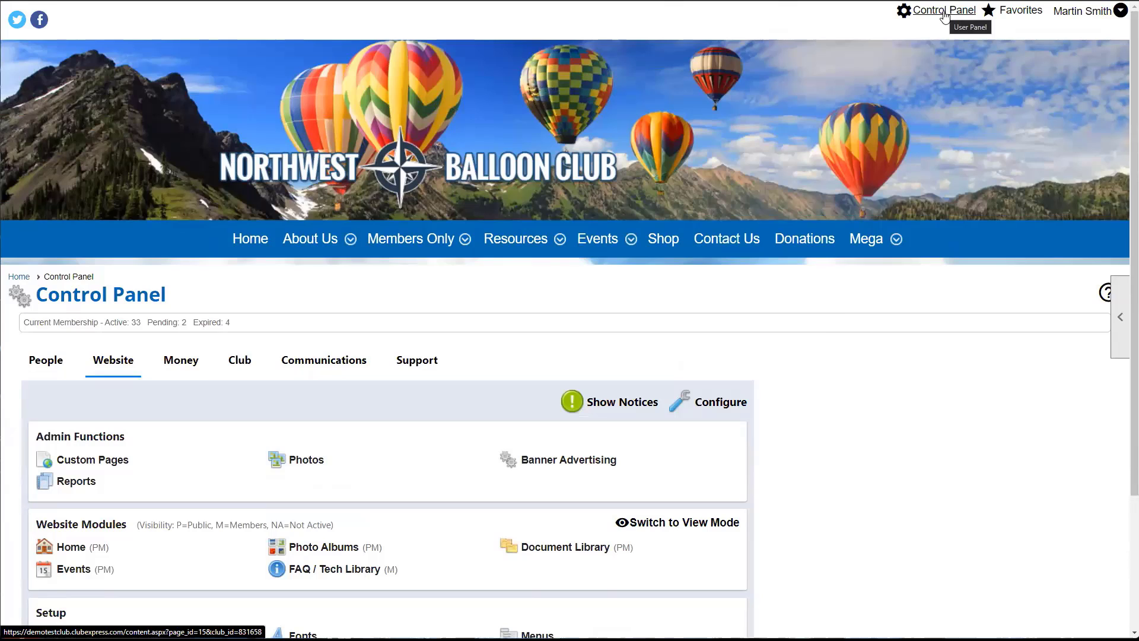
pyautogui.scroll(-3, 945, 15)
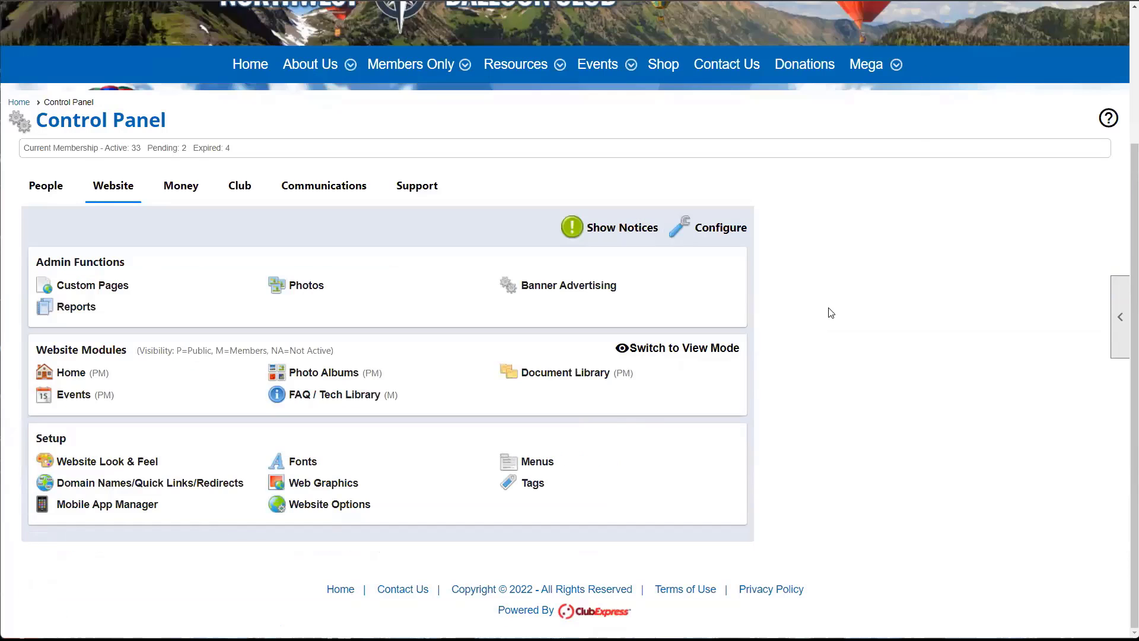
# - Go to Club > Setup > Administrators/Coordinators and review the two administrators and seven coordinators
pyautogui.click(239, 186)
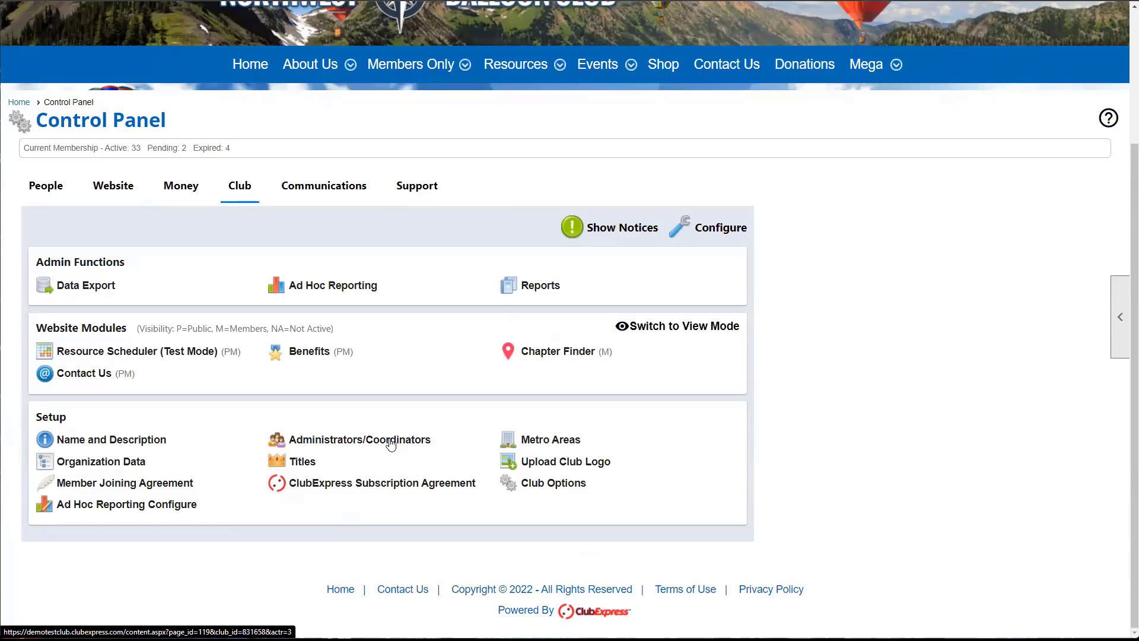
pyautogui.click(355, 443)
pyautogui.scroll(-1, 354, 441)
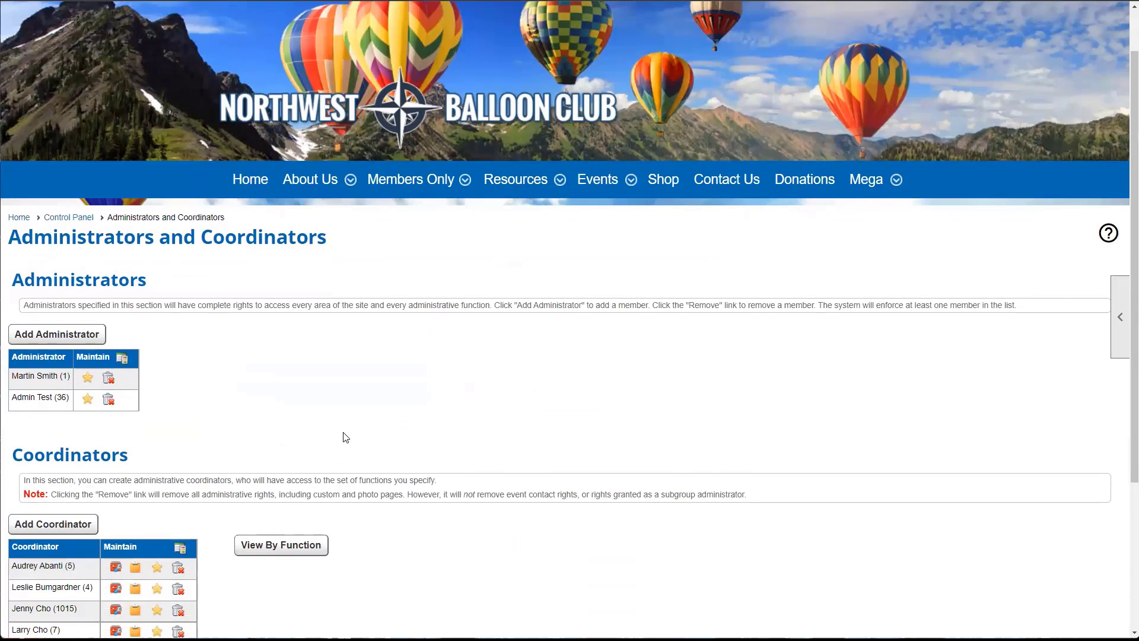
pyautogui.scroll(-1, 122, 419)
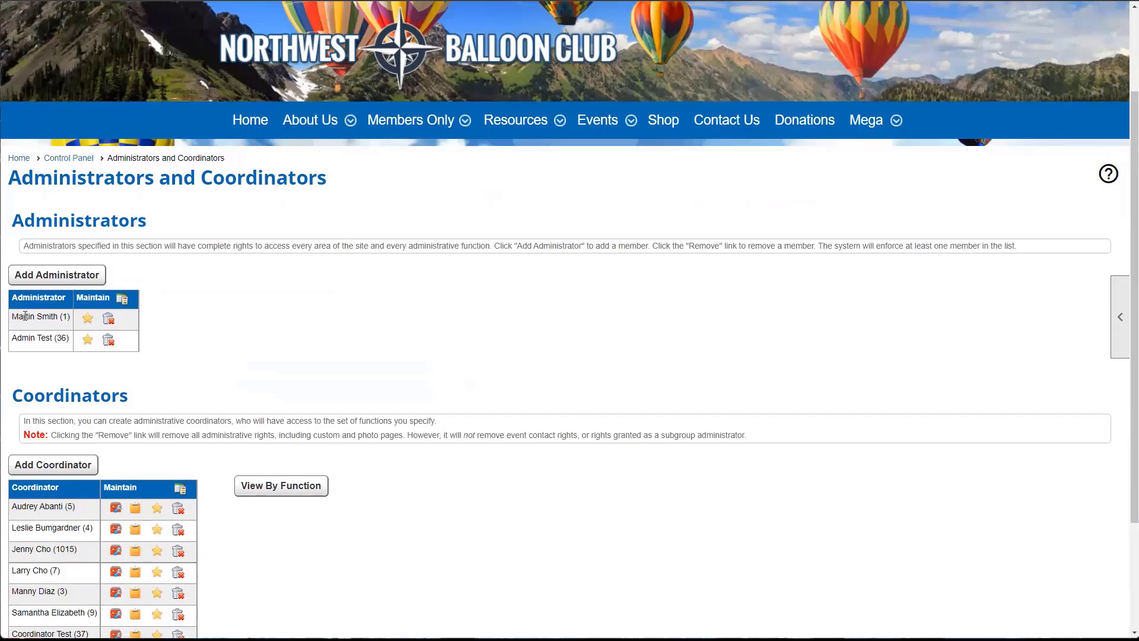
pyautogui.scroll(2, 208, 348)
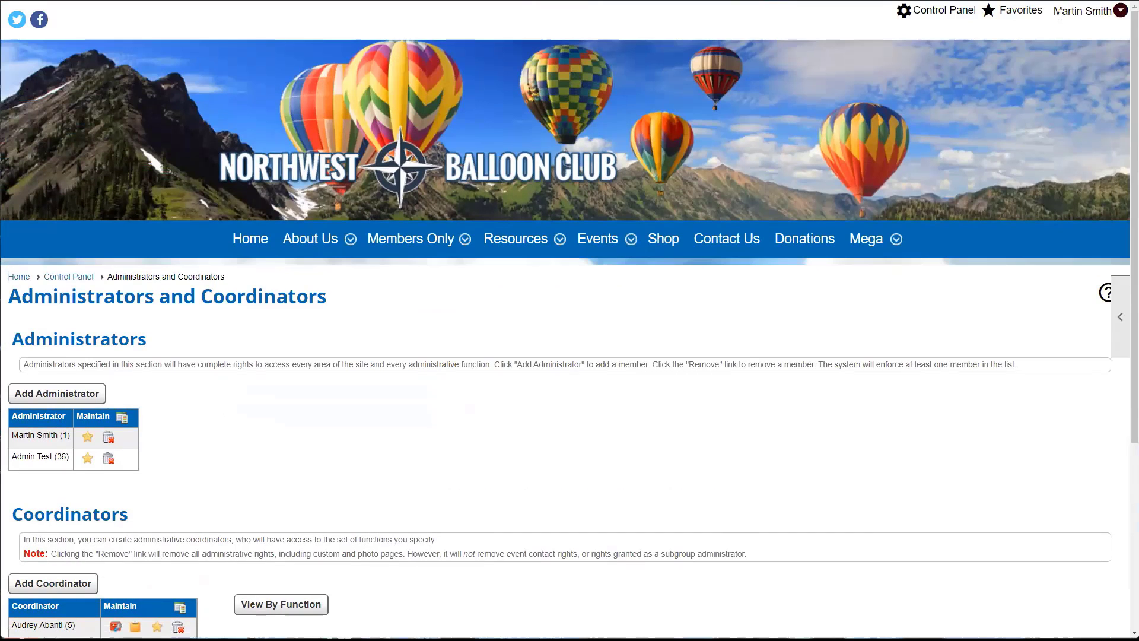
pyautogui.scroll(-1, 36, 427)
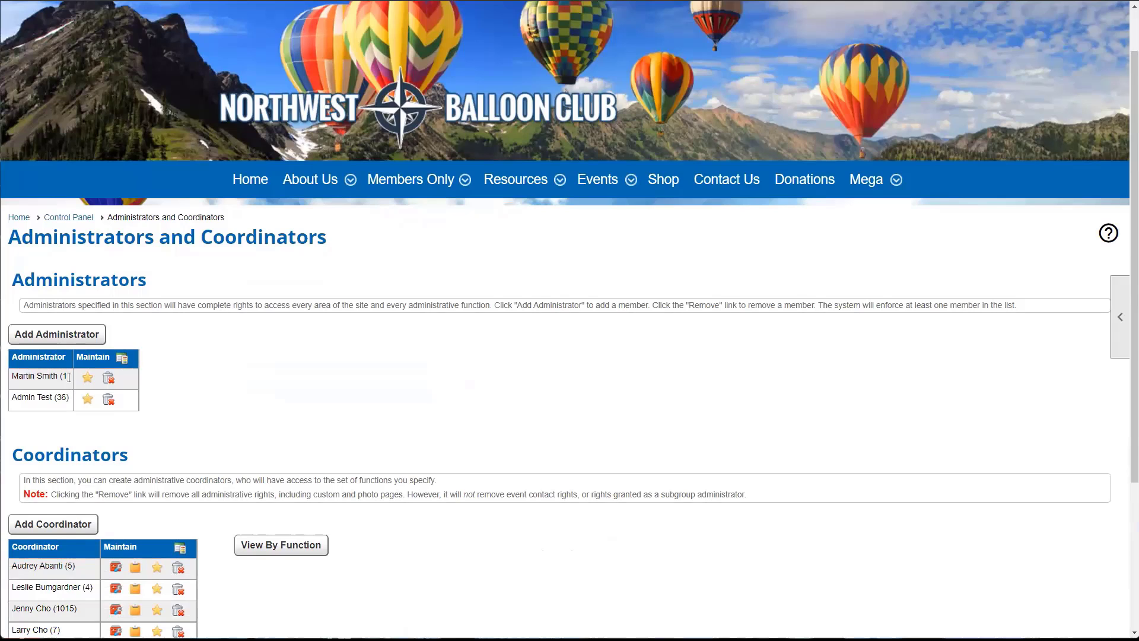
pyautogui.scroll(-1, 373, 387)
pyautogui.scroll(-2, 374, 387)
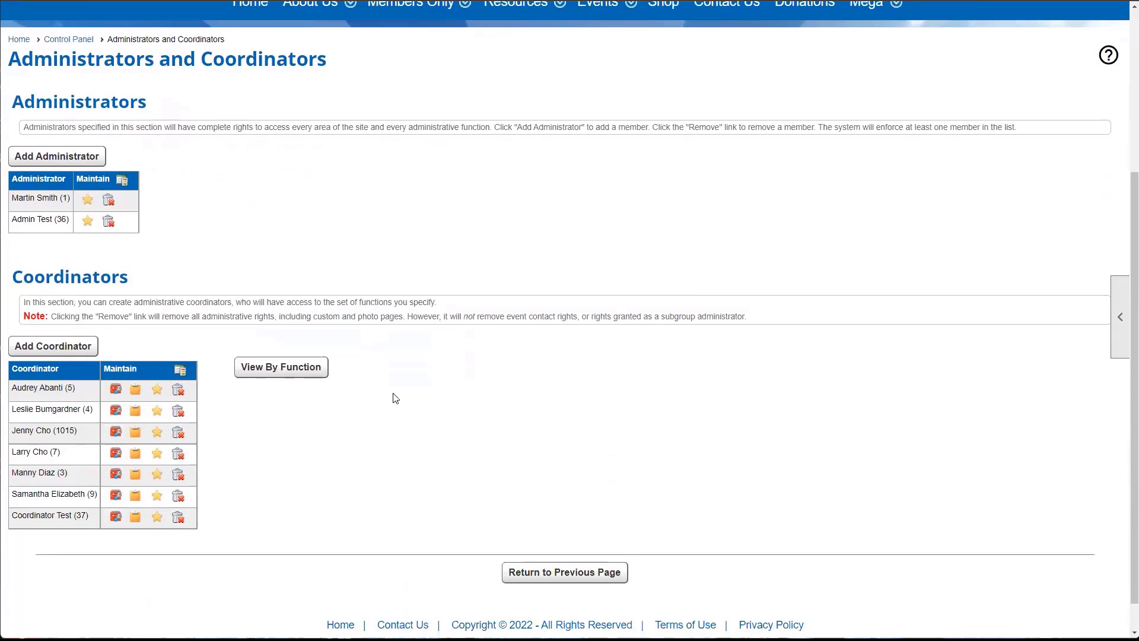
# - Add a new coordinator and pick the chosen member from the member search results
pyautogui.click(46, 347)
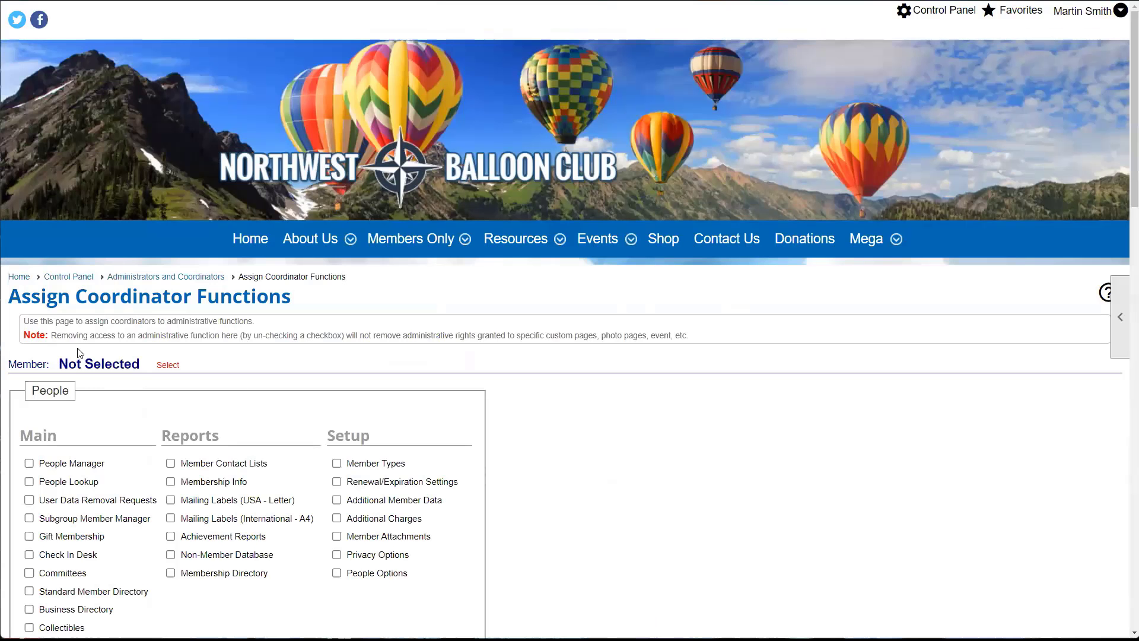
pyautogui.scroll(-1, 315, 217)
pyautogui.scroll(-3, 161, 332)
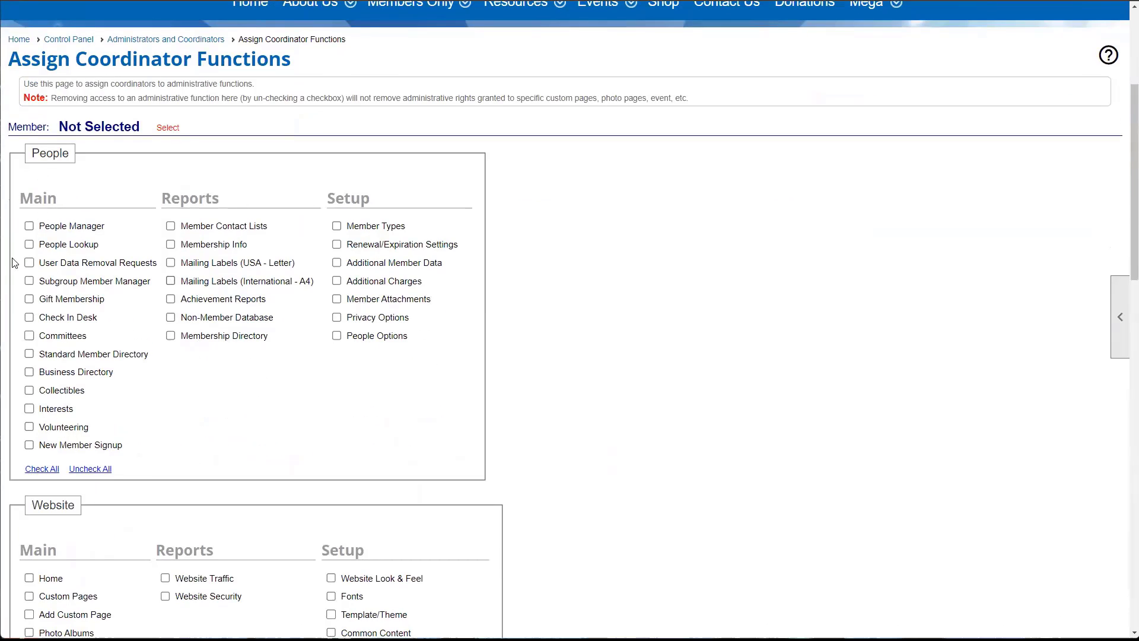
pyautogui.scroll(-4, 26, 341)
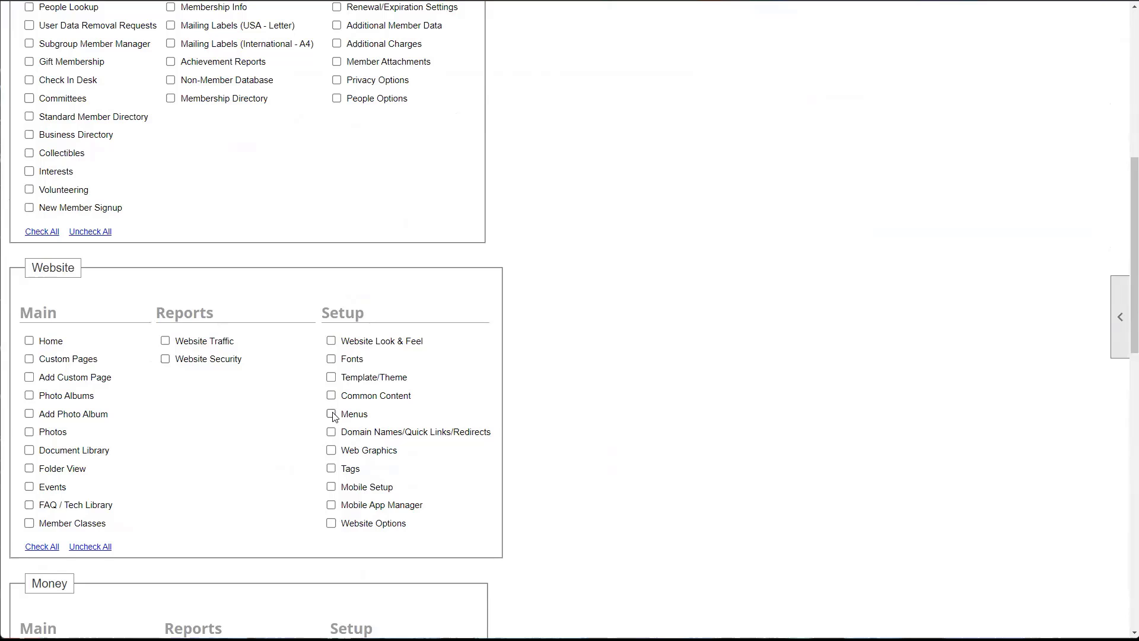
pyautogui.scroll(5, 333, 415)
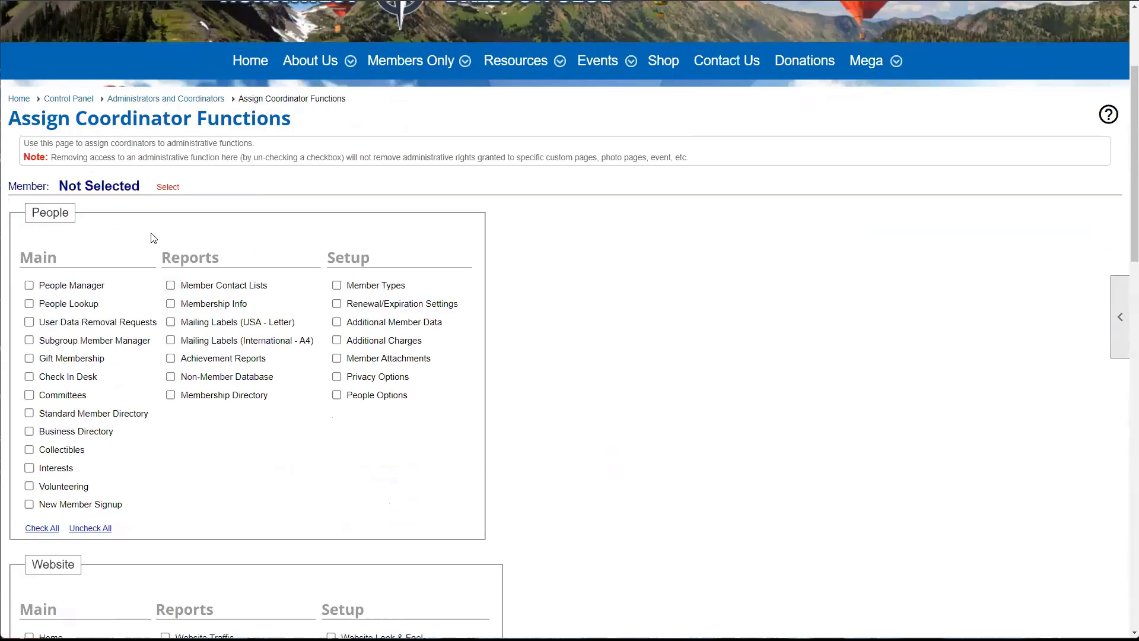
pyautogui.click(163, 188)
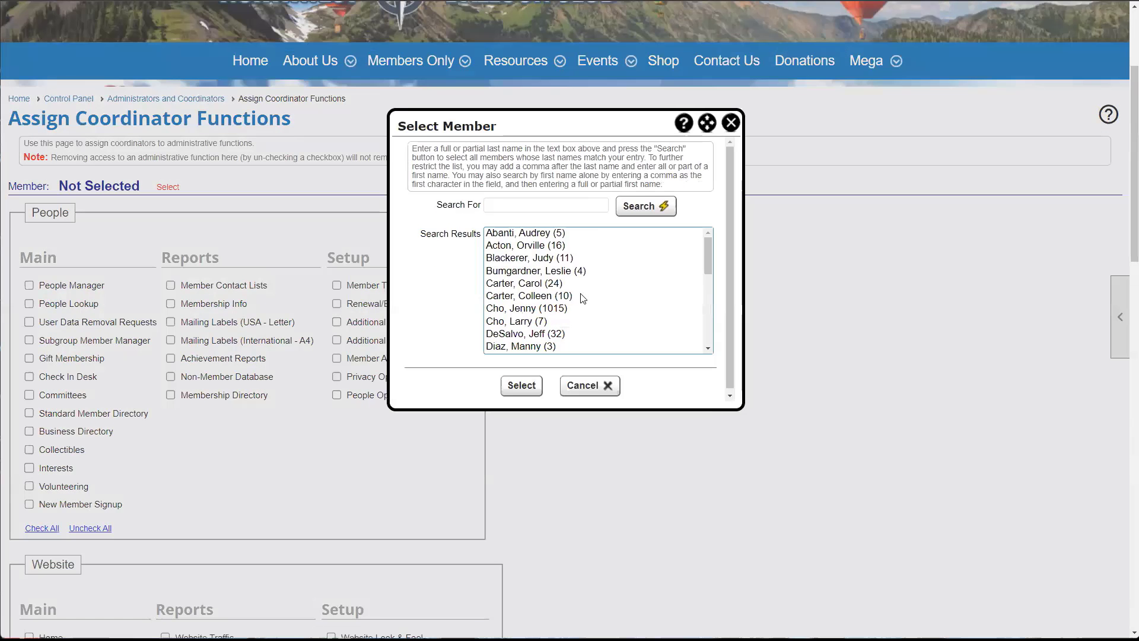
pyautogui.doubleClick(541, 283)
# - Grant the coordinator the Home and Custom Pages website functions, leaving Menus unchecked
pyautogui.scroll(-2, 386, 328)
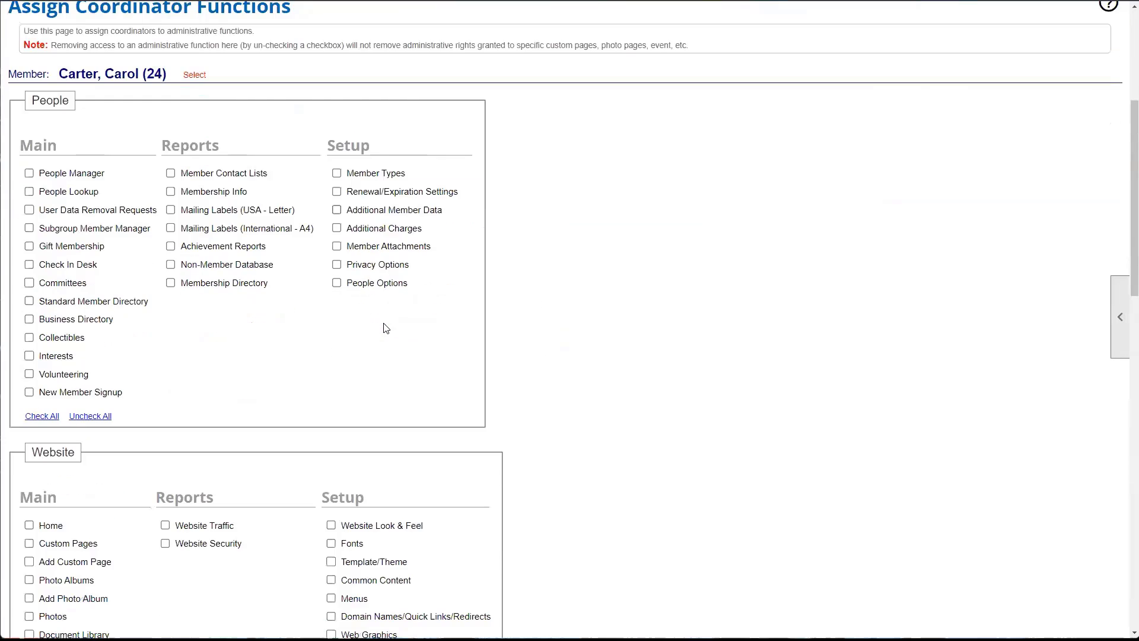
pyautogui.scroll(-5, 386, 328)
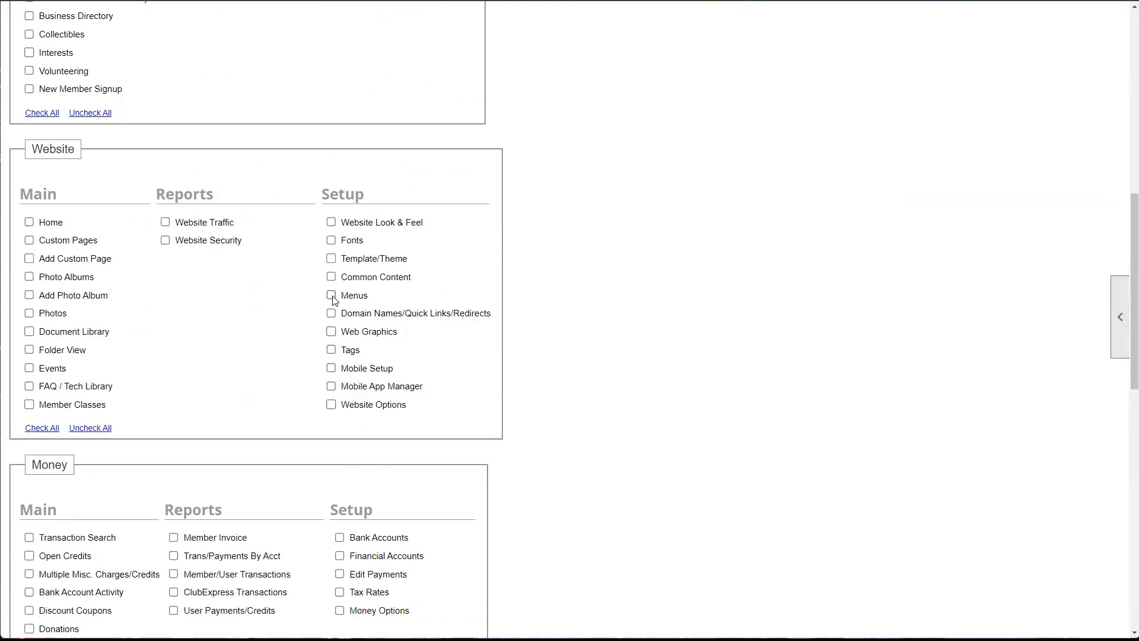
pyautogui.click(332, 296)
pyautogui.scroll(5, 267, 356)
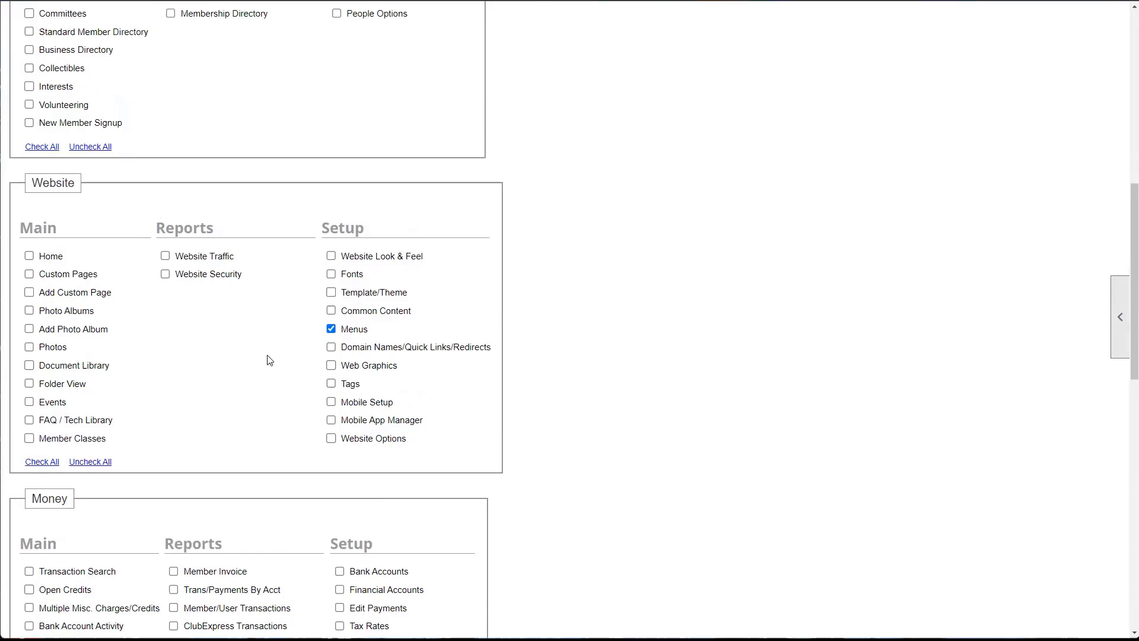
pyautogui.scroll(-6, 214, 374)
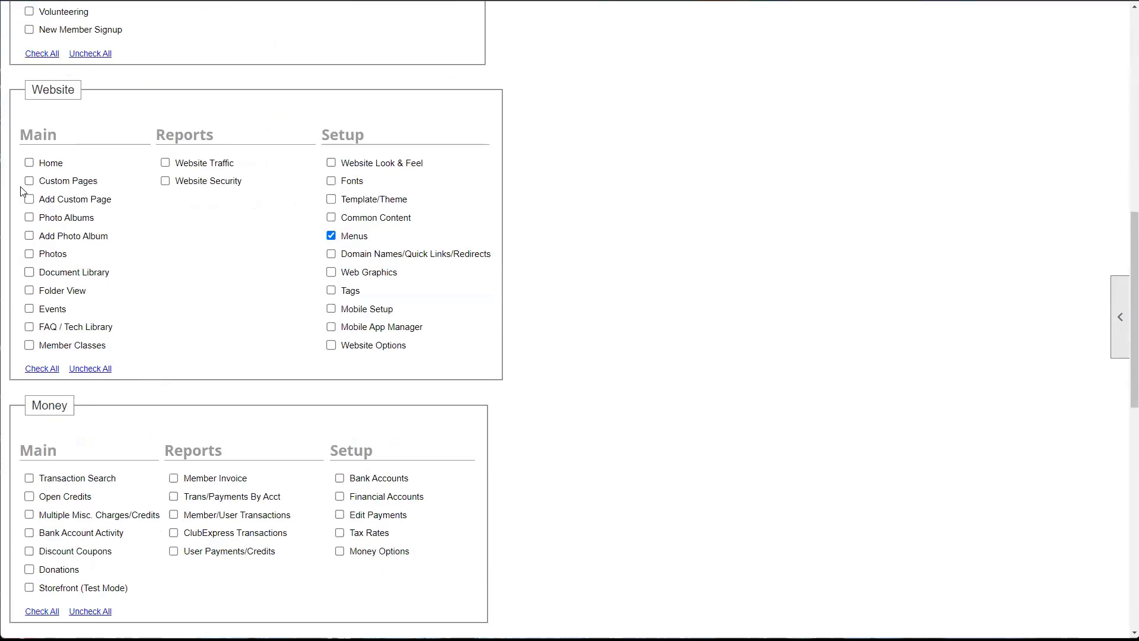
pyautogui.click(29, 163)
pyautogui.click(29, 181)
pyautogui.click(331, 235)
pyautogui.scroll(1, 322, 256)
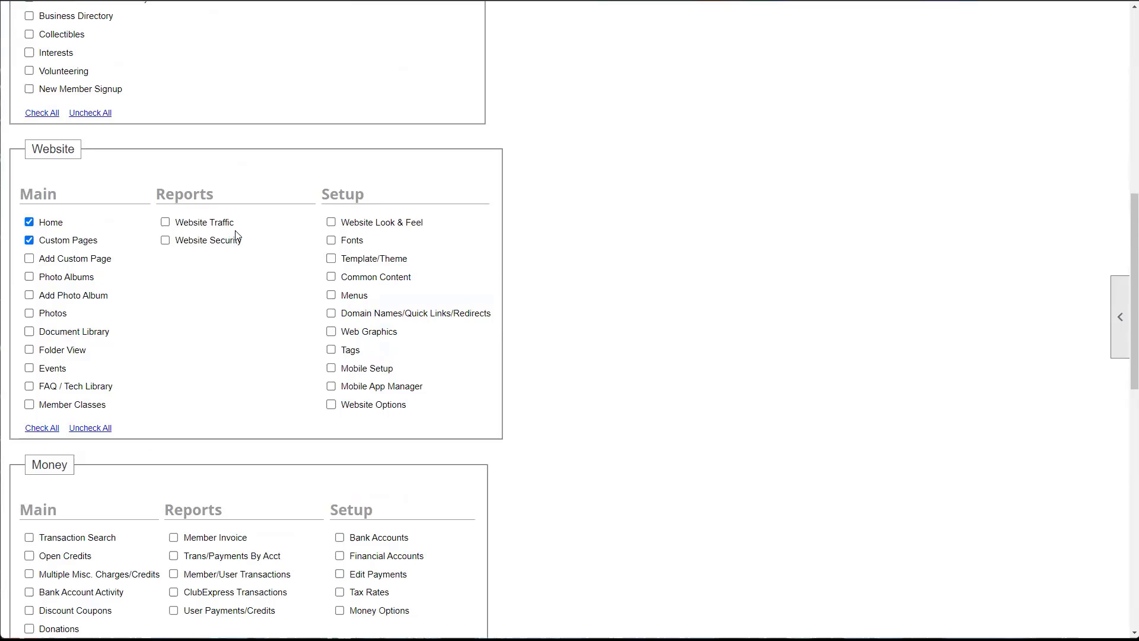
pyautogui.scroll(-2, 242, 291)
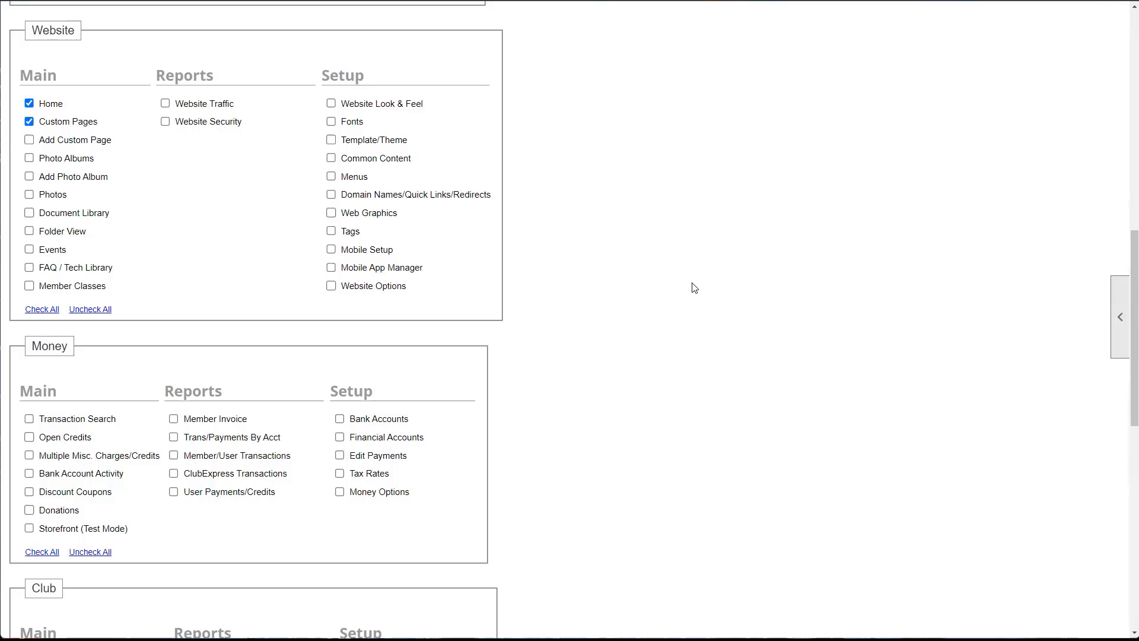
pyautogui.scroll(10, 694, 287)
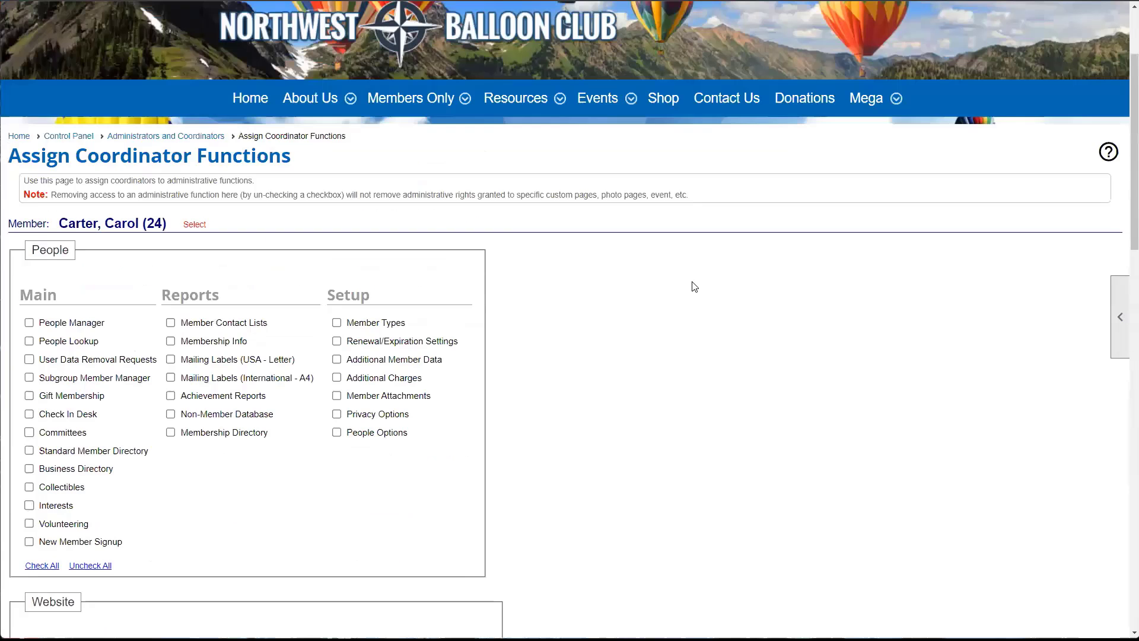
pyautogui.moveTo(591, 132)
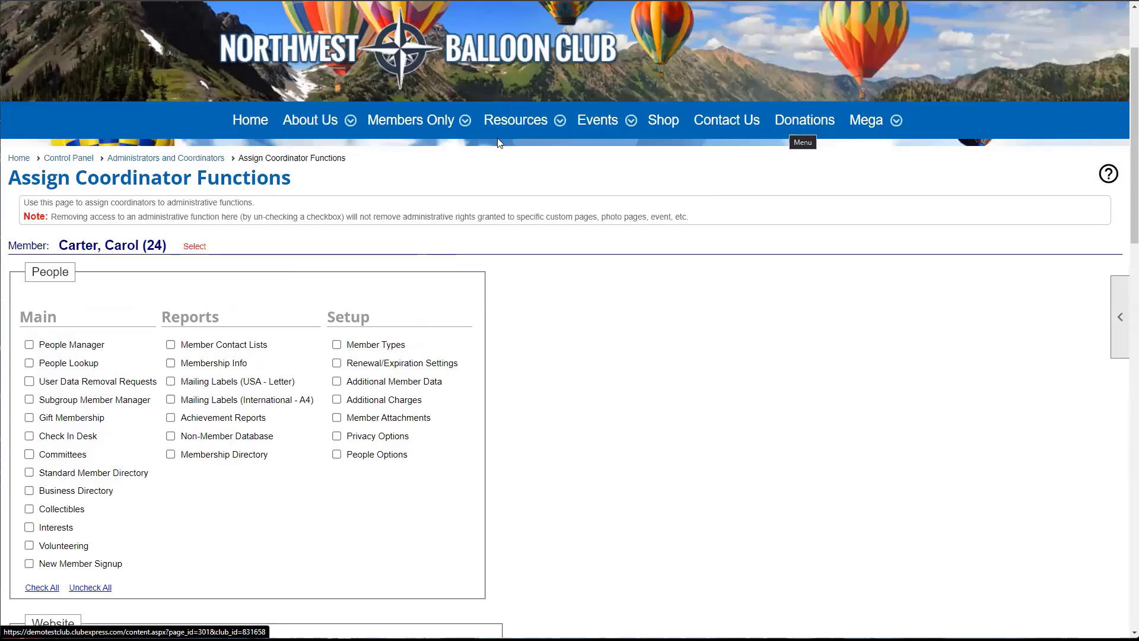
pyautogui.moveTo(498, 143)
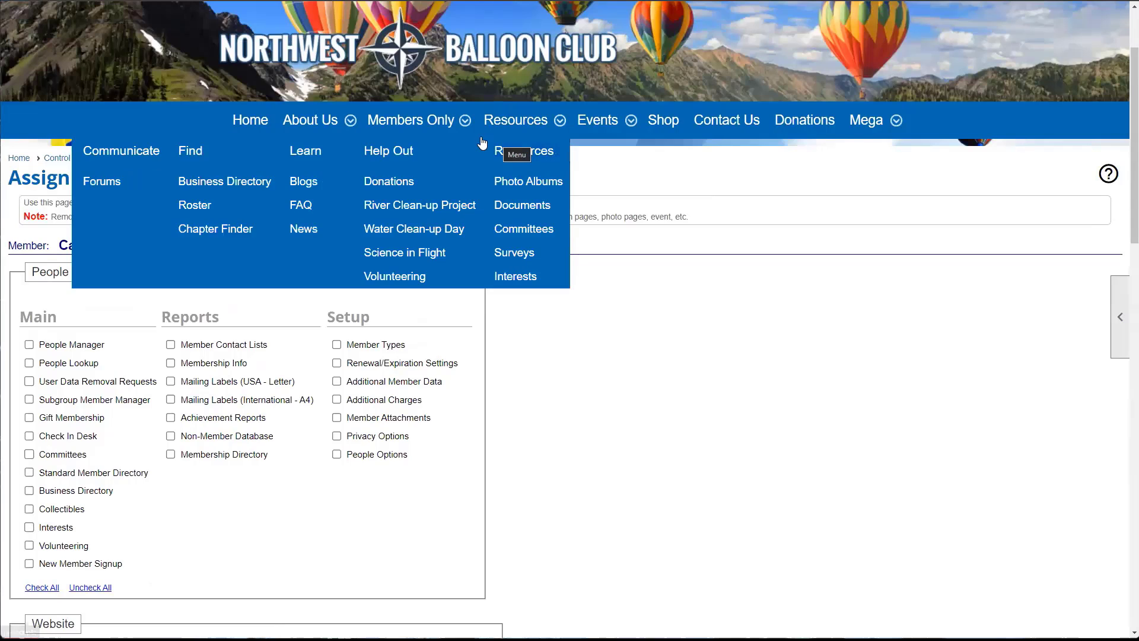
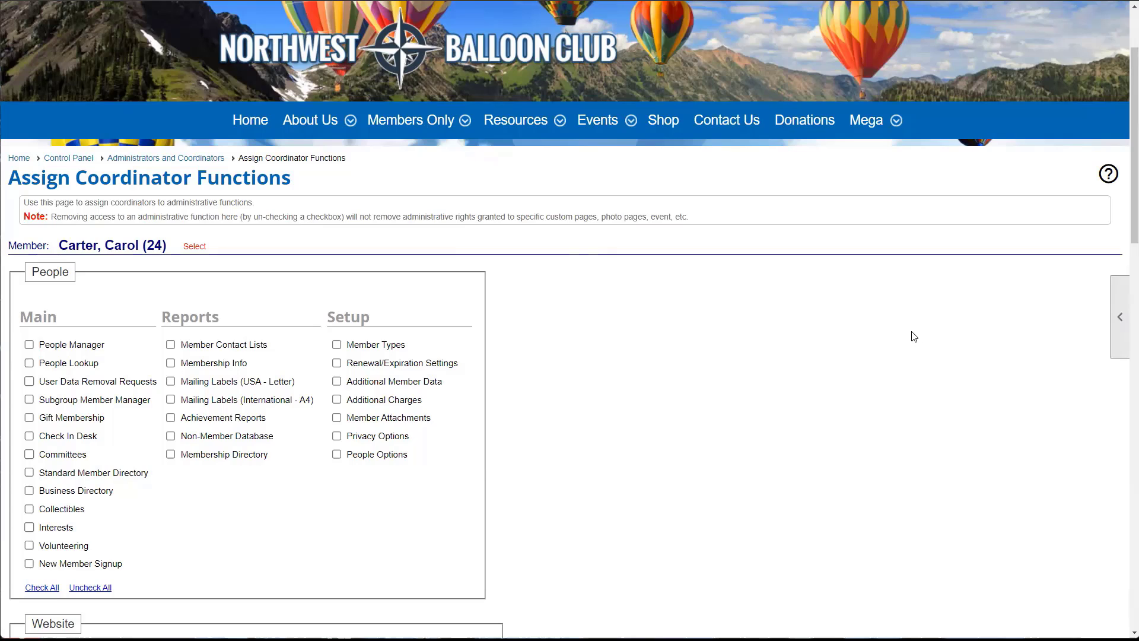
# - Open the Control Panel's Website functions and go to the Custom Page Manager
pyautogui.scroll(1, 913, 337)
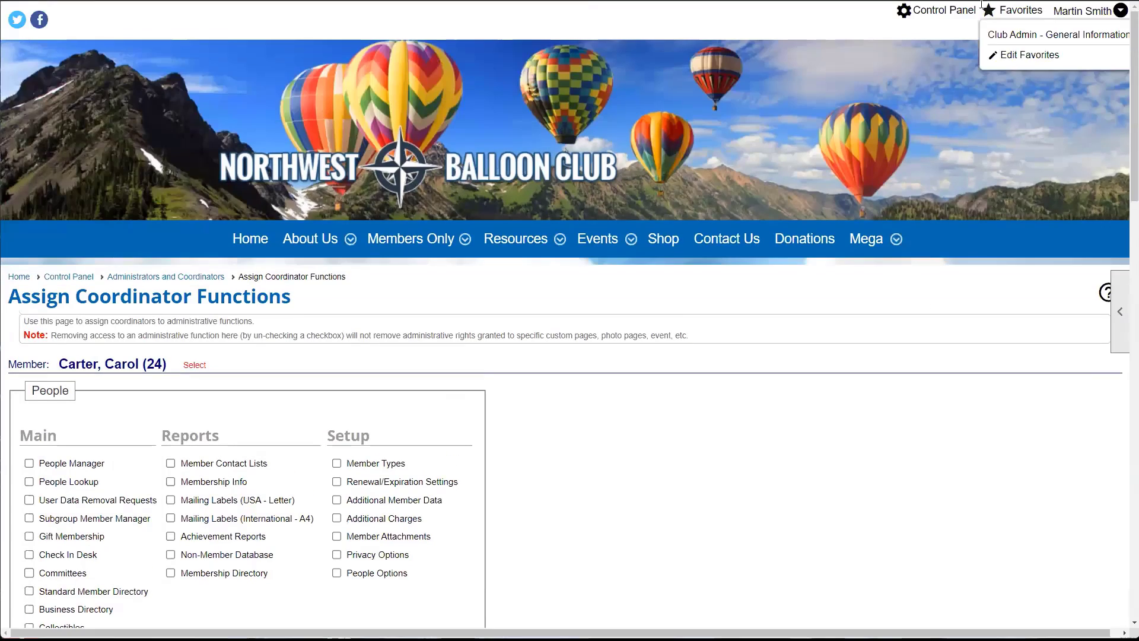
pyautogui.click(938, 10)
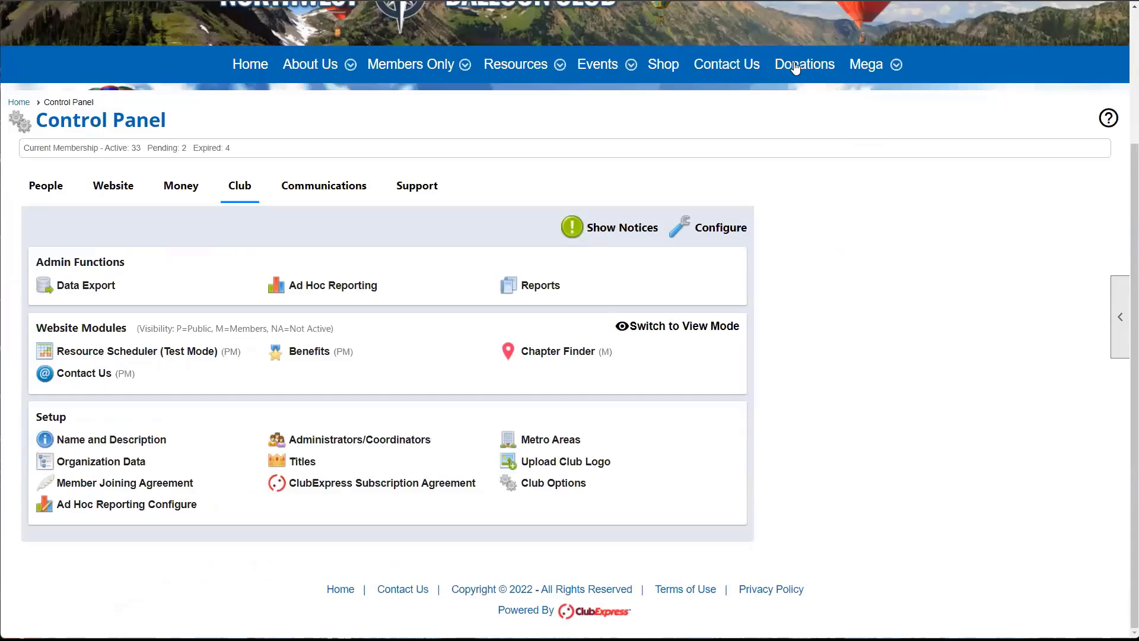
pyautogui.click(125, 198)
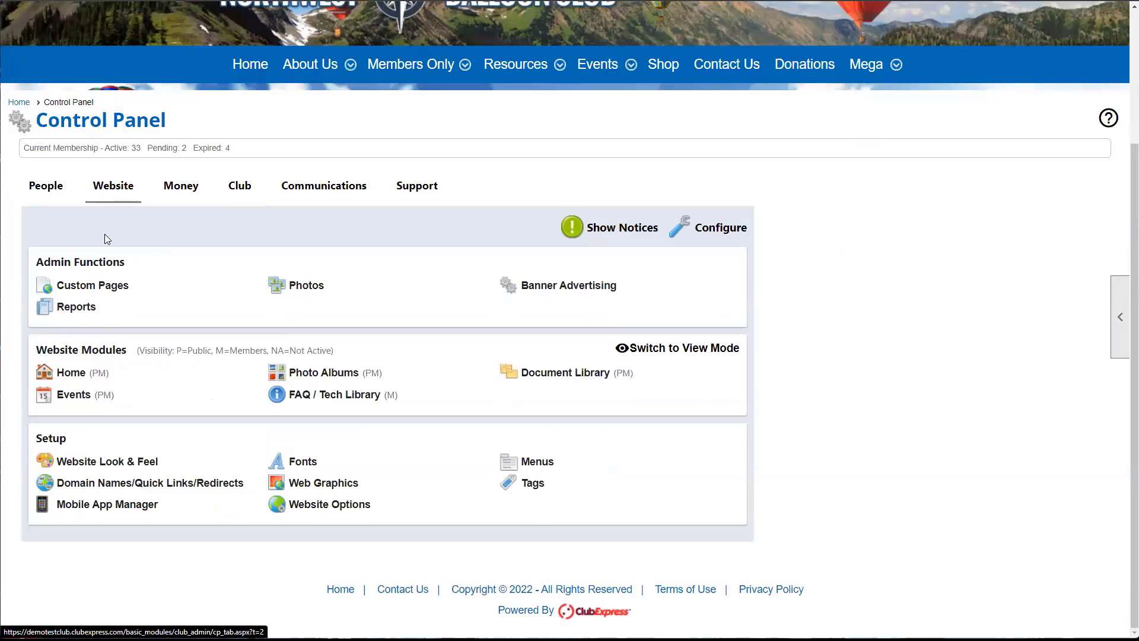
pyautogui.click(111, 287)
# - Scroll the custom page list to find the Staff Resources entry
pyautogui.scroll(-10, 111, 285)
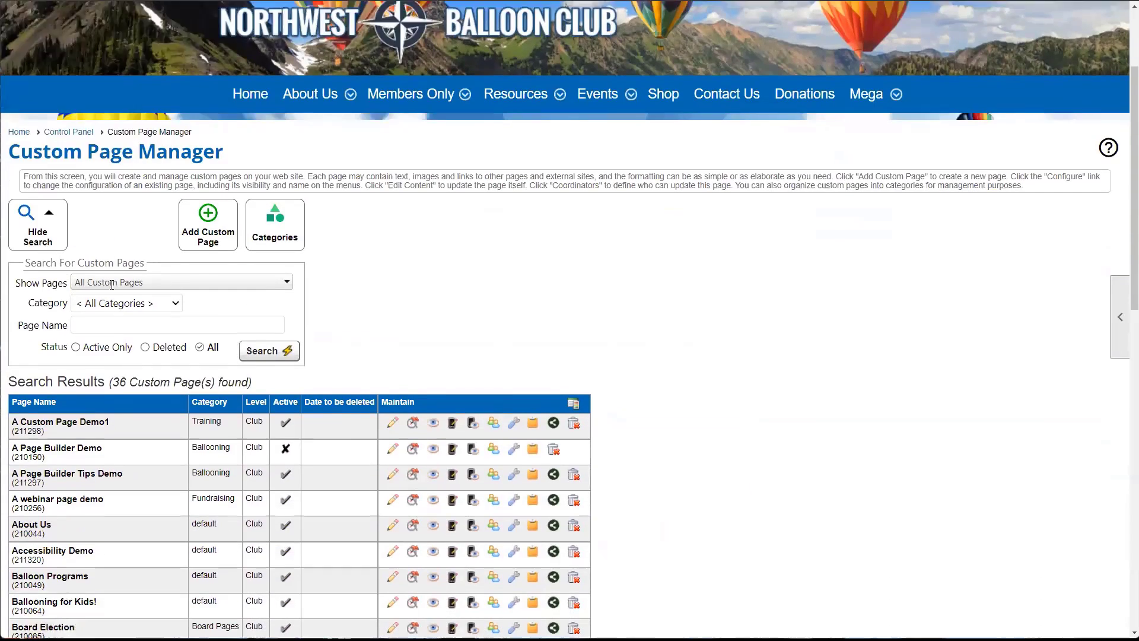
pyautogui.scroll(5, 111, 285)
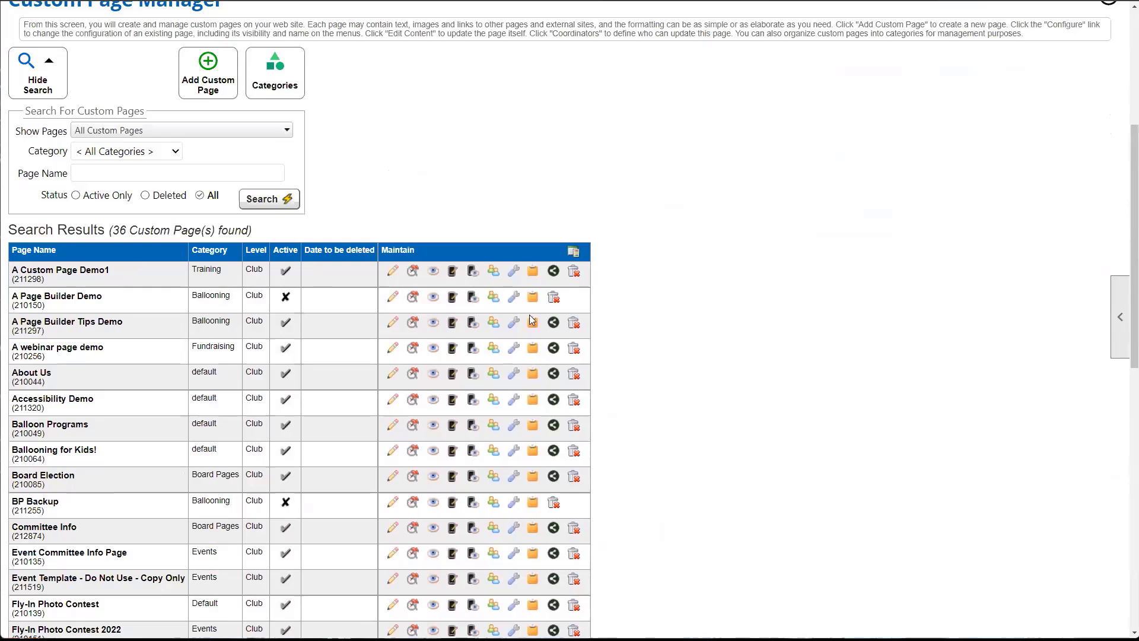
pyautogui.scroll(-10, 323, 323)
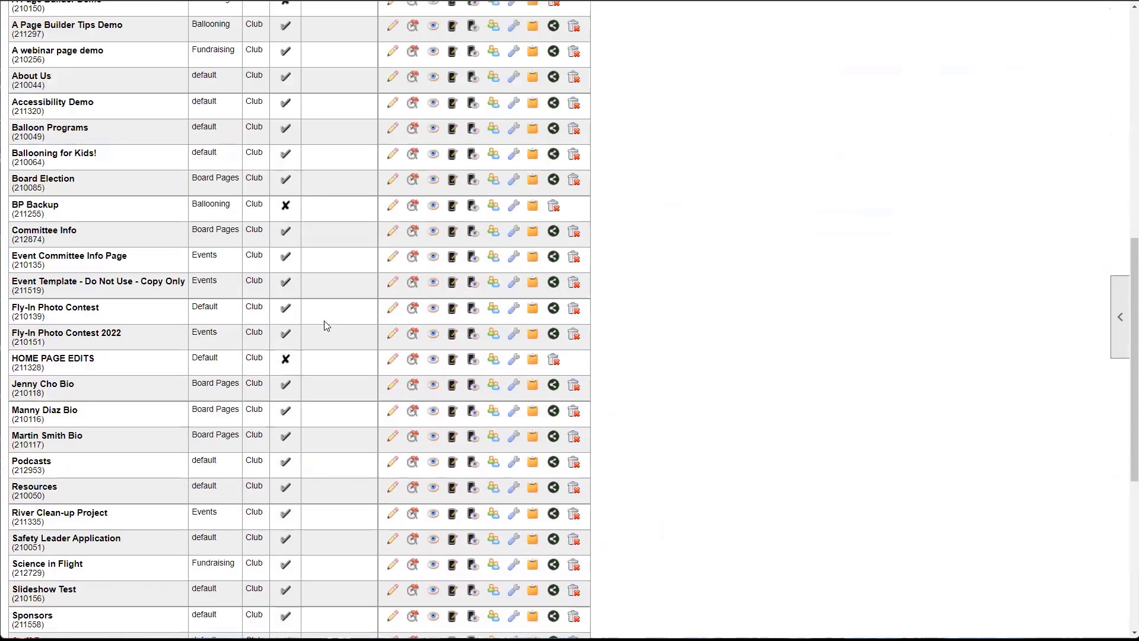
pyautogui.scroll(1, 245, 380)
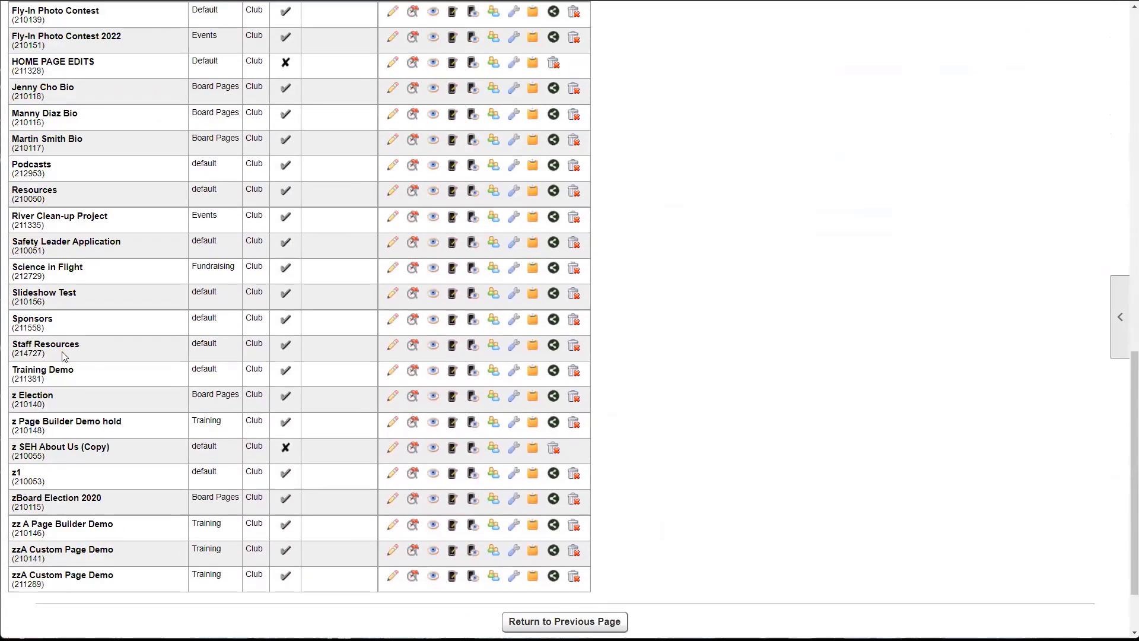
pyautogui.moveTo(25, 344); pyautogui.dragTo(176, 346)
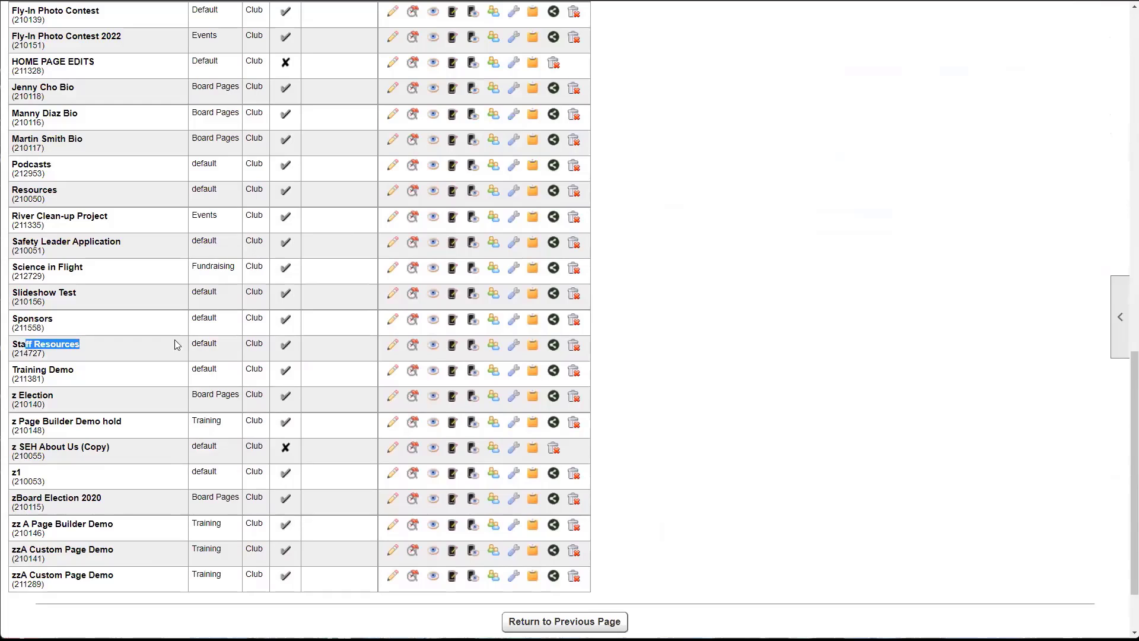
# - Check the Staff Resources coordinator list, which shows one assigned member, then close it
pyautogui.click(494, 349)
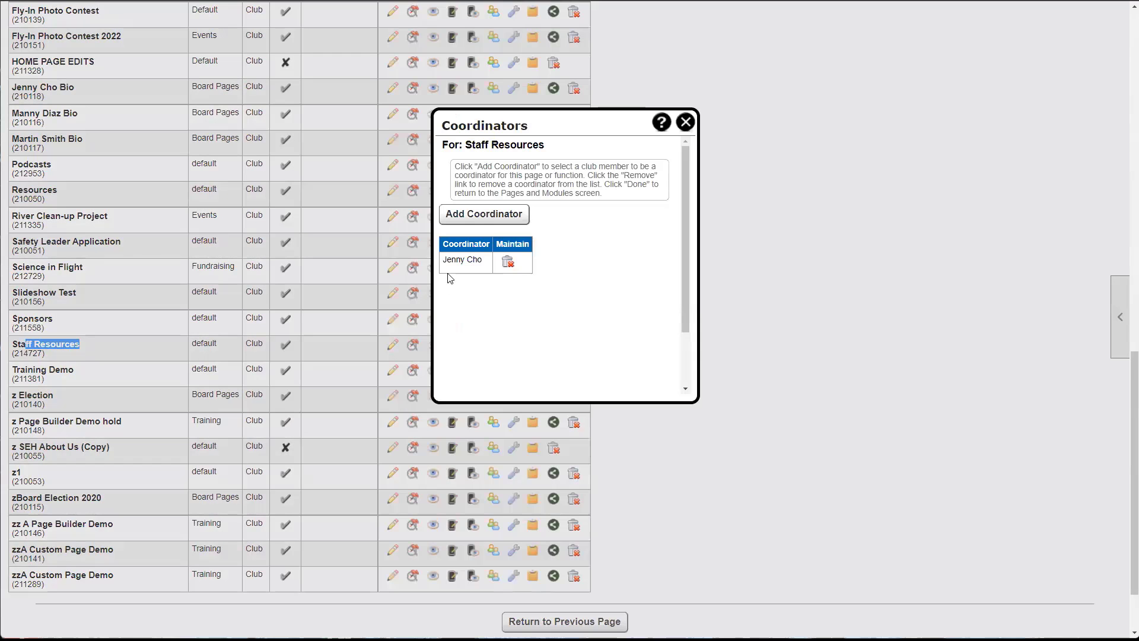
pyautogui.moveTo(440, 261); pyautogui.dragTo(490, 266)
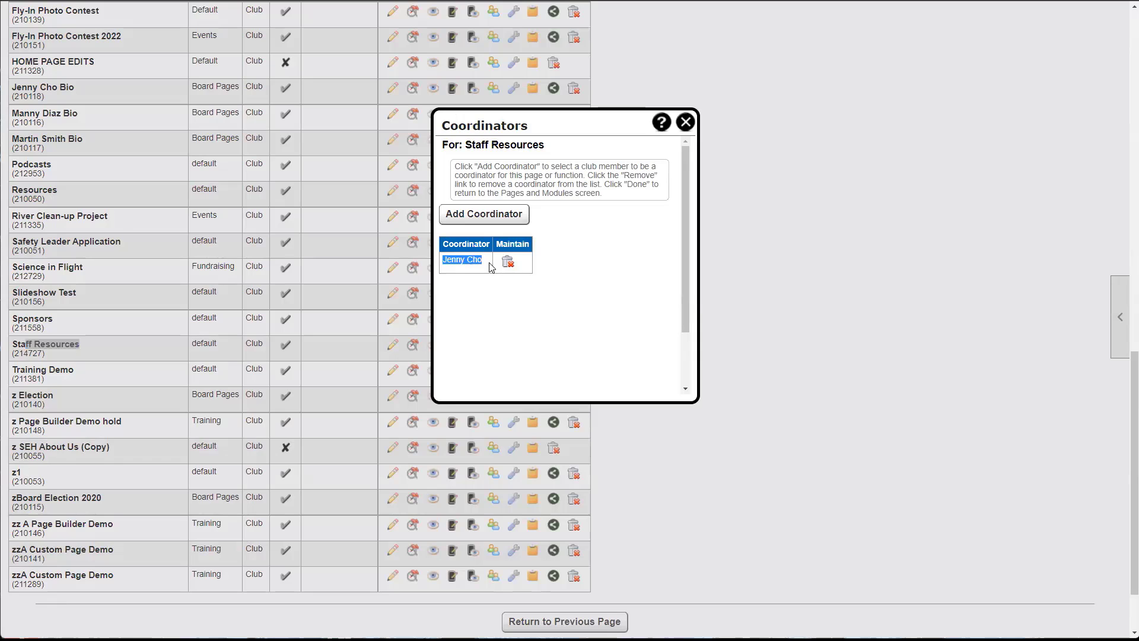
pyautogui.click(482, 291)
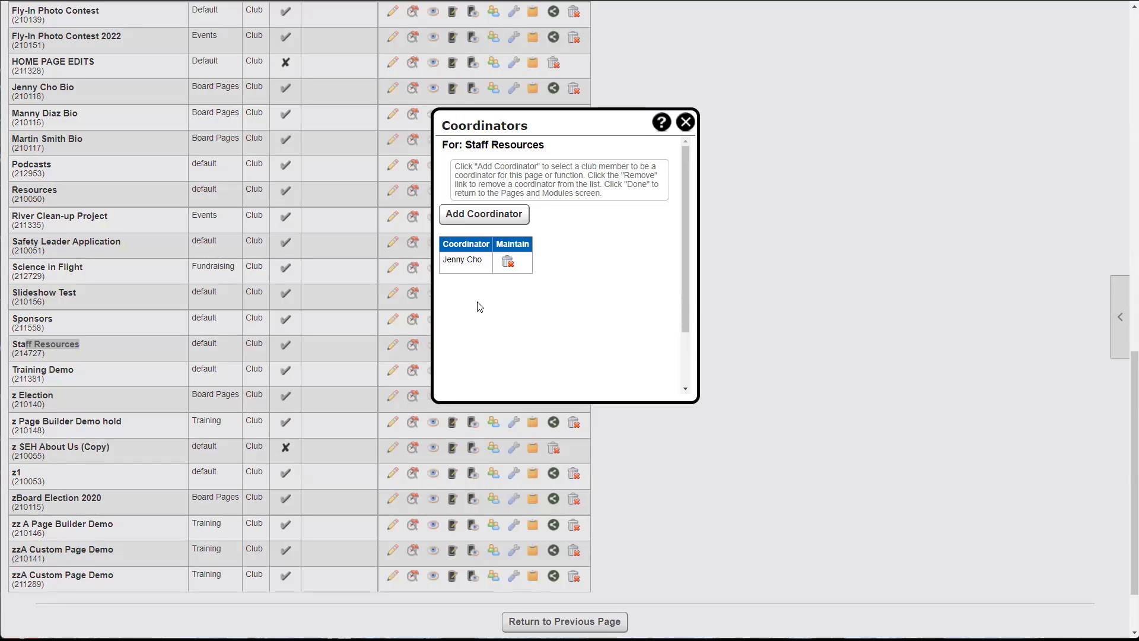
pyautogui.click(686, 122)
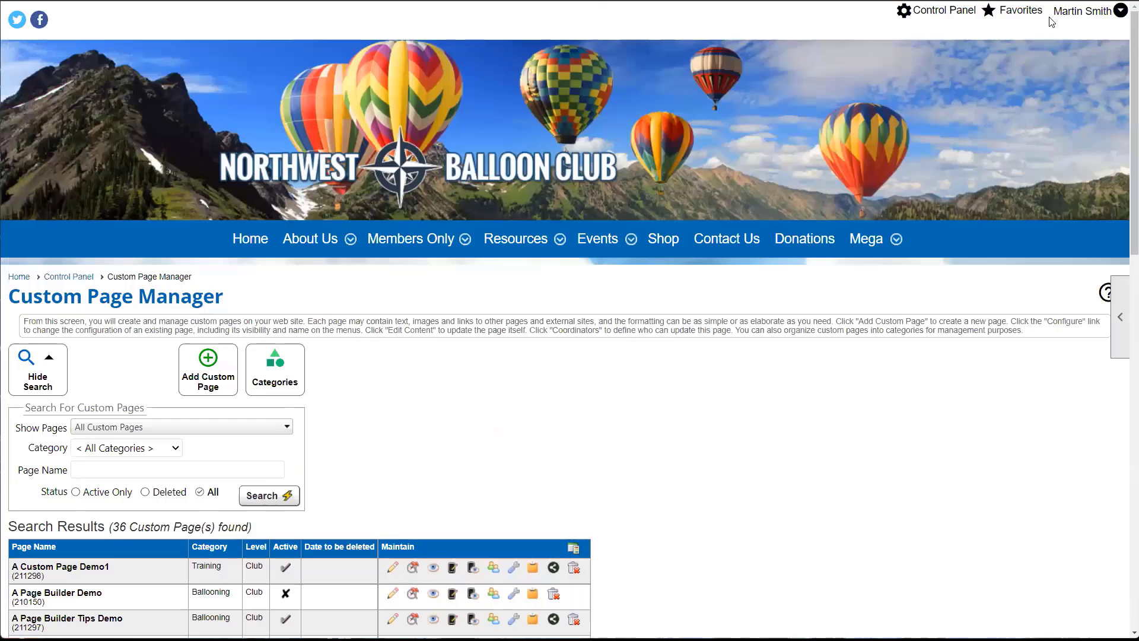
# - Go to the club home page and sign in as the Staff Resources coordinator using the saved login
pyautogui.click(1073, 13)
pyautogui.click(243, 238)
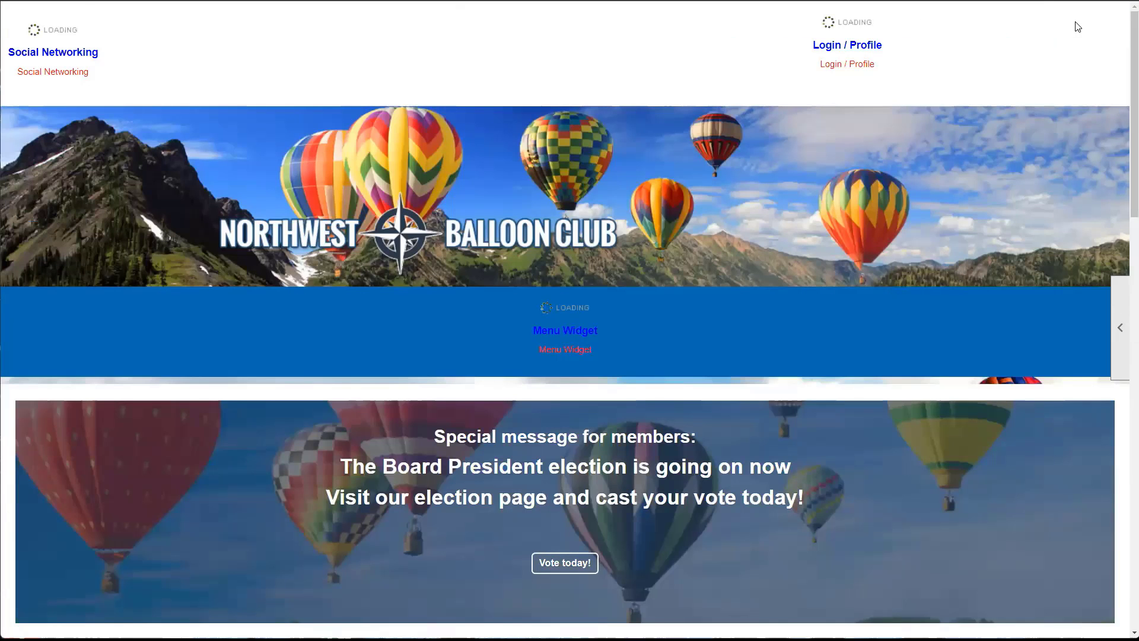
pyautogui.moveTo(1075, 22)
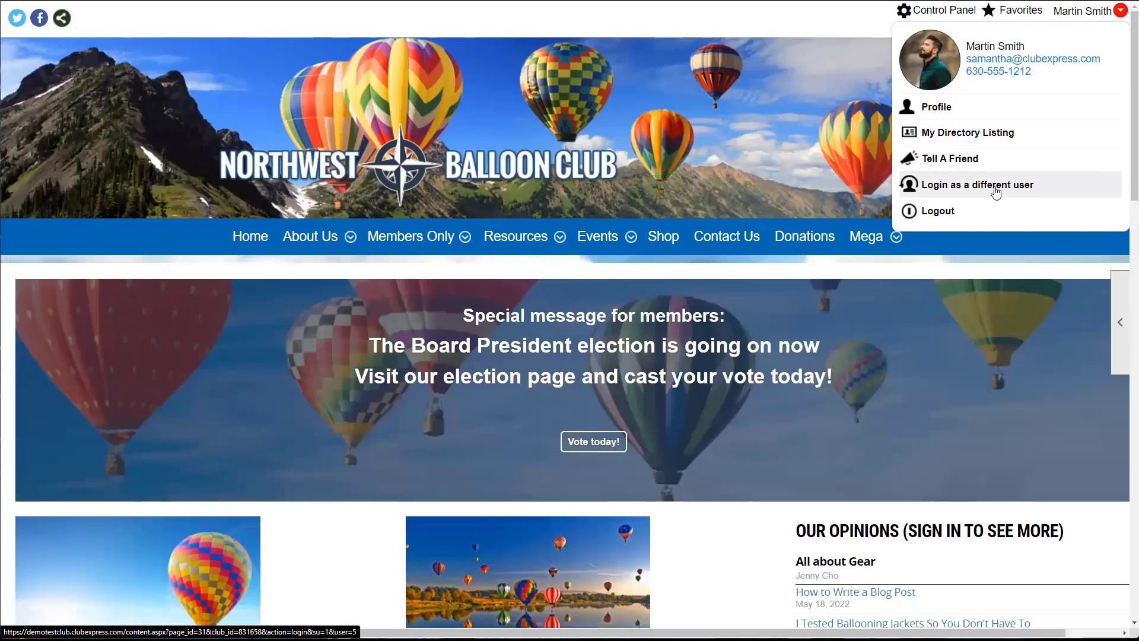
pyautogui.click(127, 370)
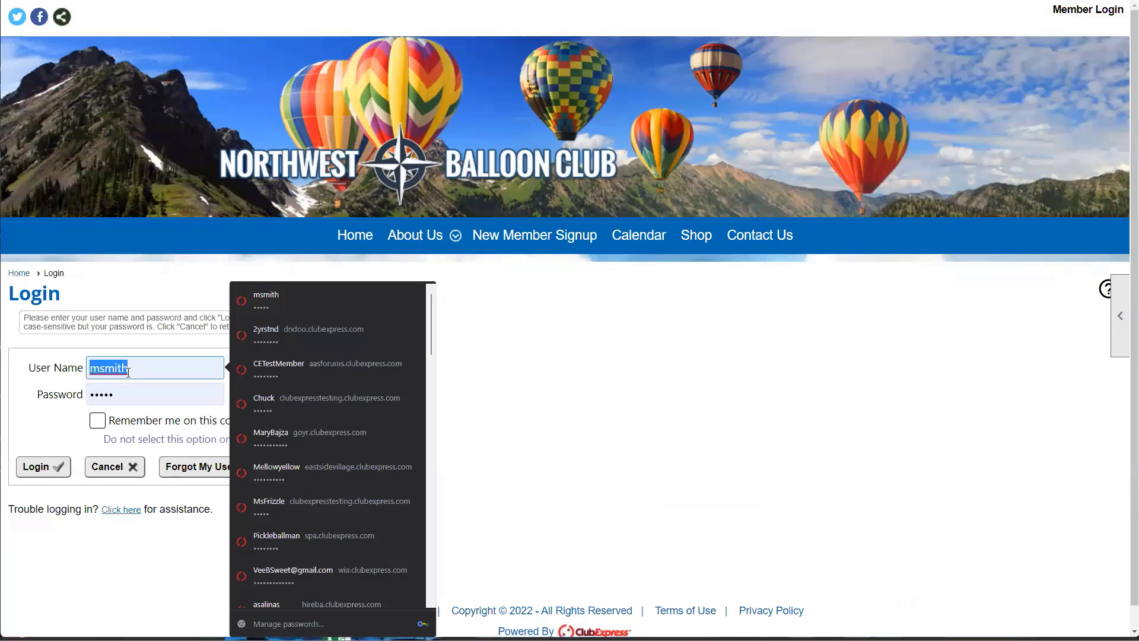
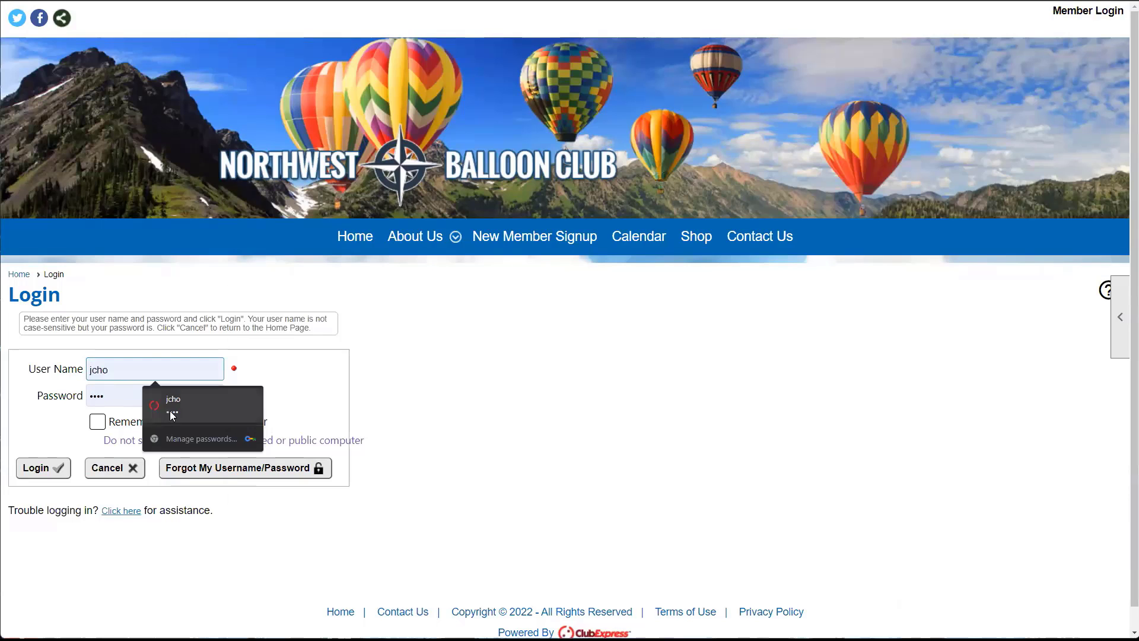
pyautogui.click(172, 413)
pyautogui.click(58, 467)
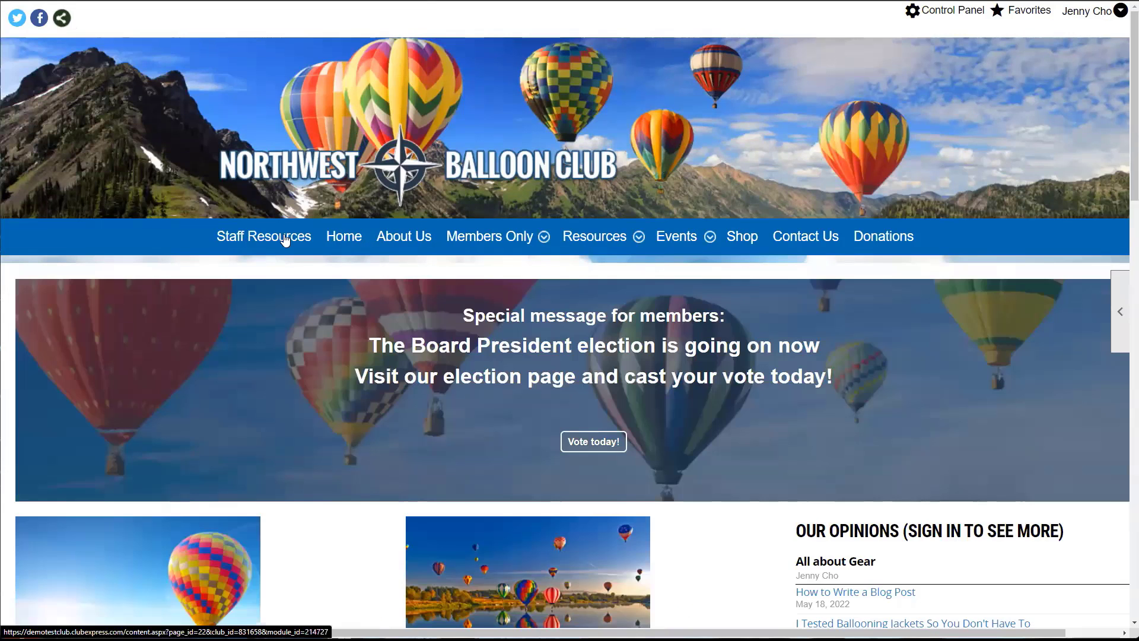
# - As the coordinator, open the Staff Resources page and view its page tools
pyautogui.click(284, 238)
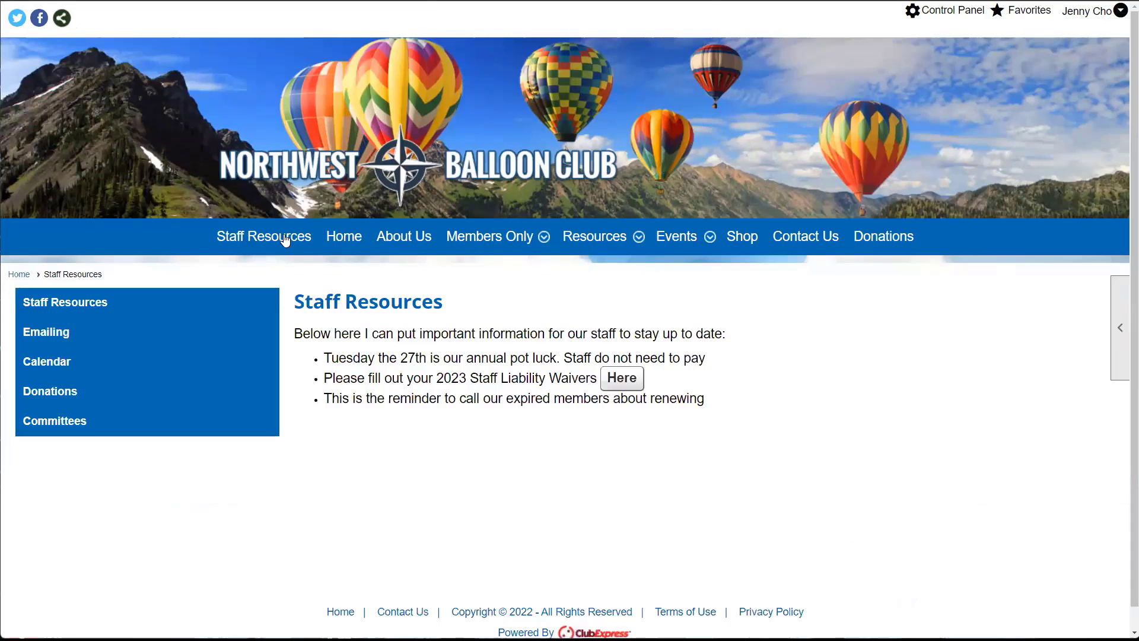
pyautogui.click(1120, 330)
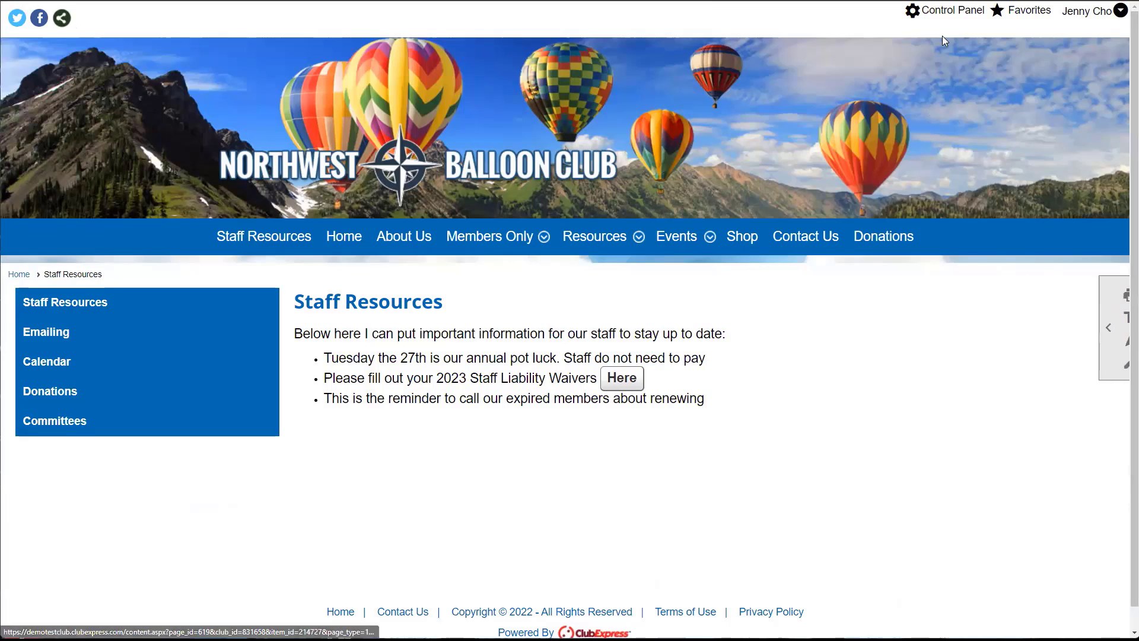
pyautogui.click(949, 13)
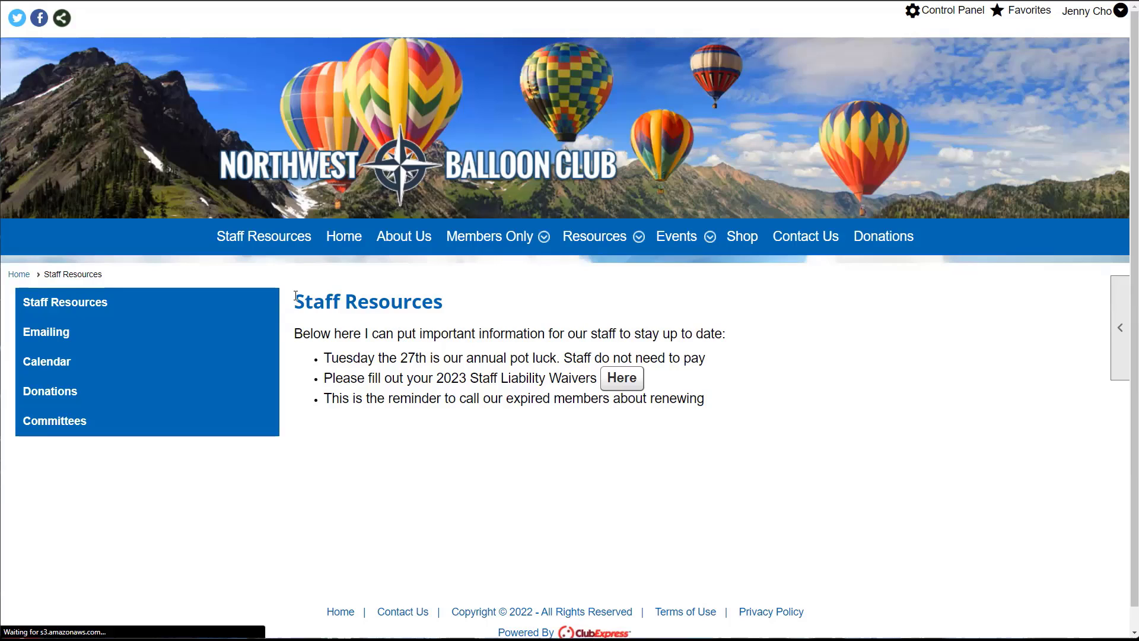
pyautogui.click(265, 308)
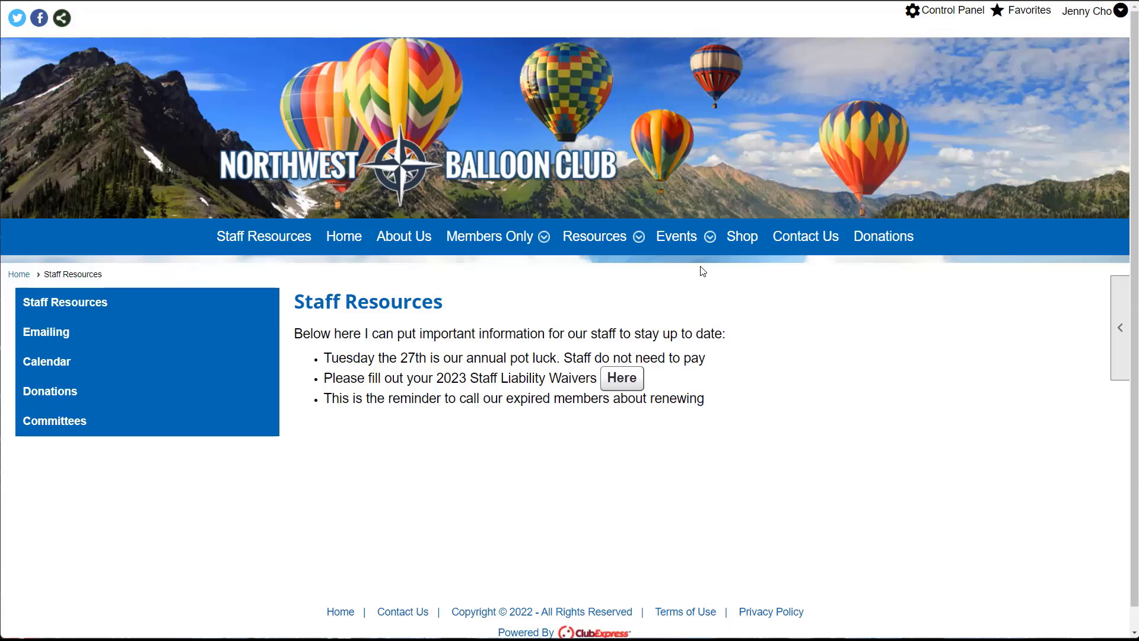
# - Show the coordinator's Control Panel, where Custom Pages is the only website function, with Staff Resources listed
pyautogui.hotkey('alt', 'Left')
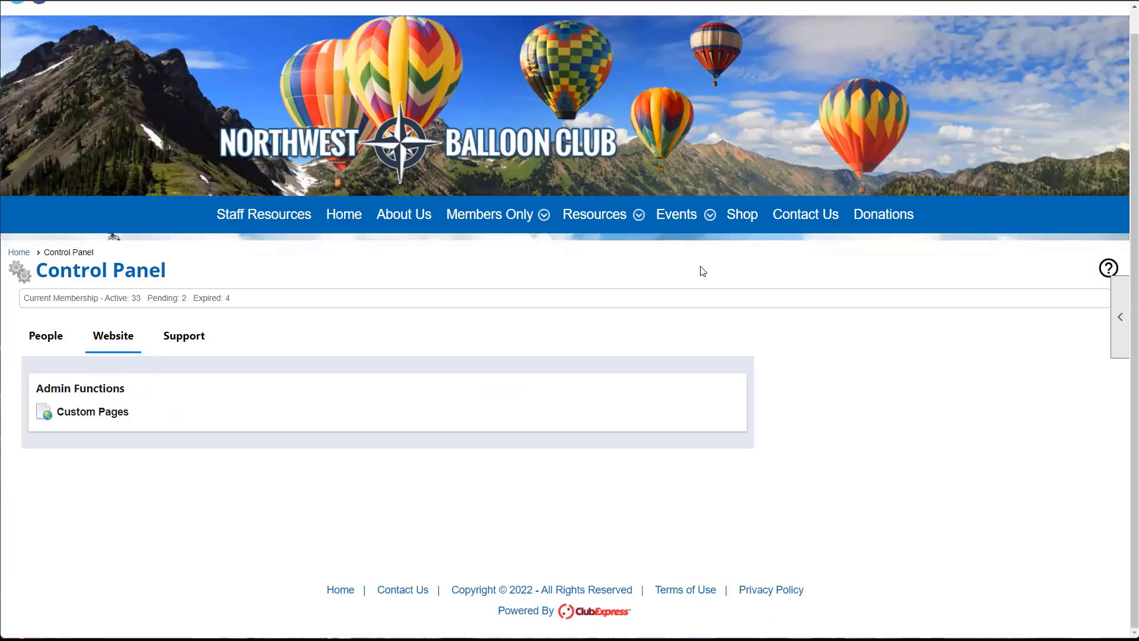
pyautogui.click(110, 409)
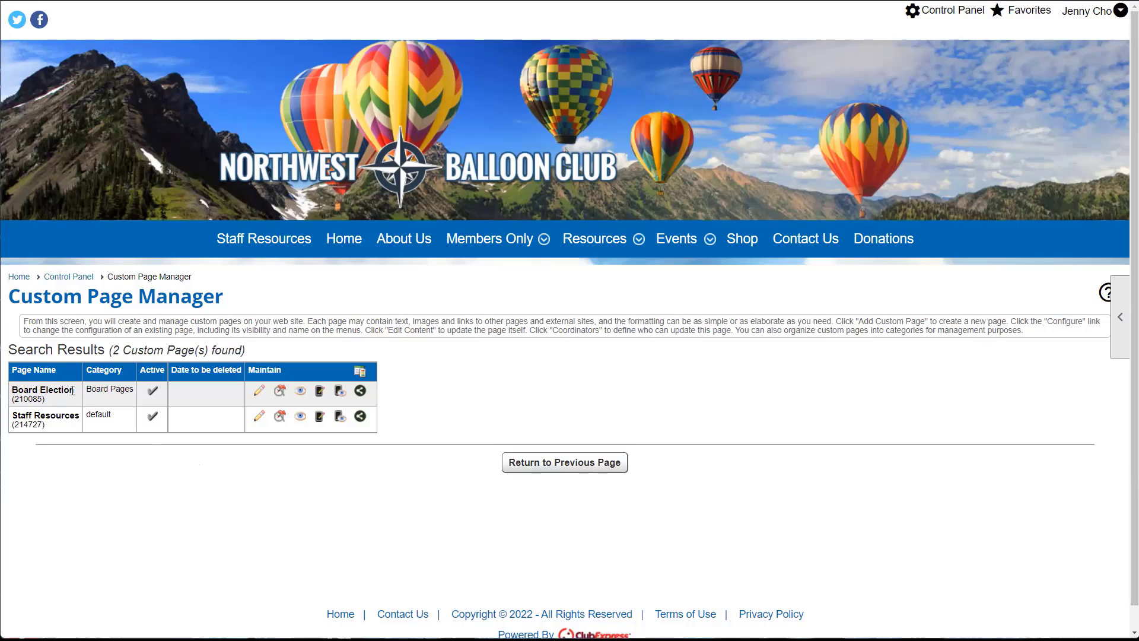
pyautogui.moveTo(13, 414); pyautogui.dragTo(83, 419)
pyautogui.click(82, 419)
pyautogui.click(587, 461)
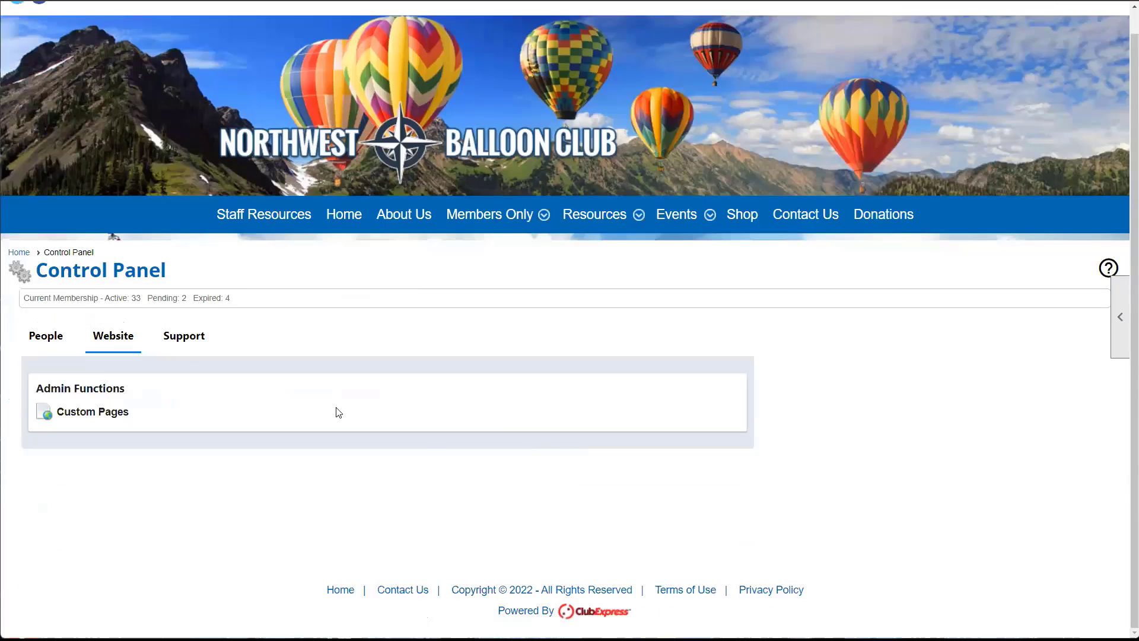
pyautogui.scroll(1, 951, 99)
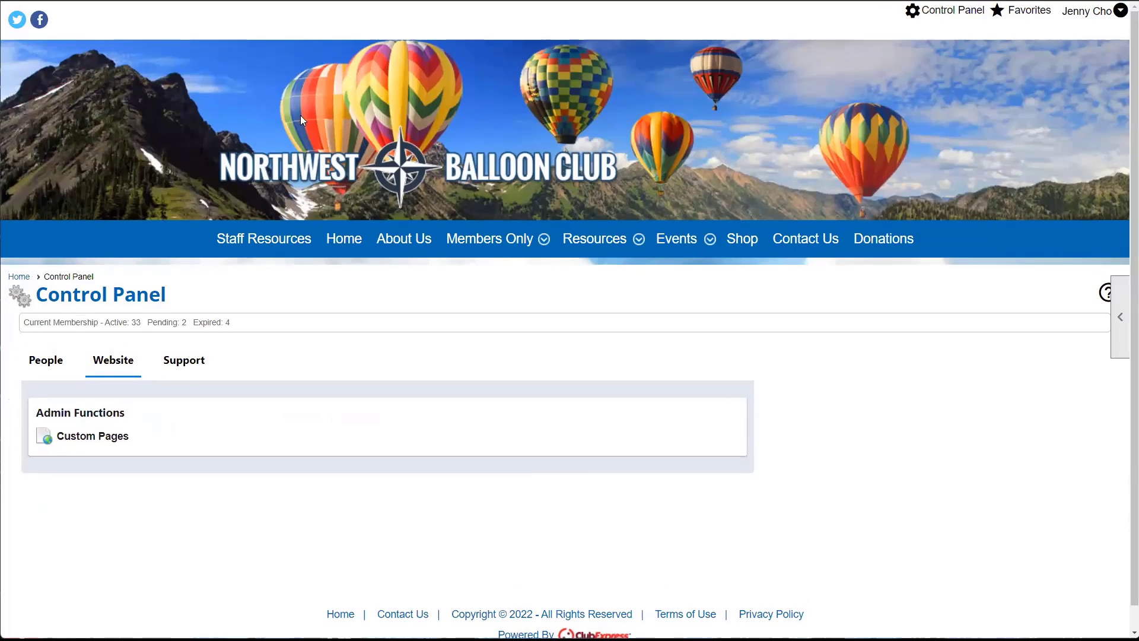
# - Sign out and log back in as the administrator with the saved login
pyautogui.click(1104, 12)
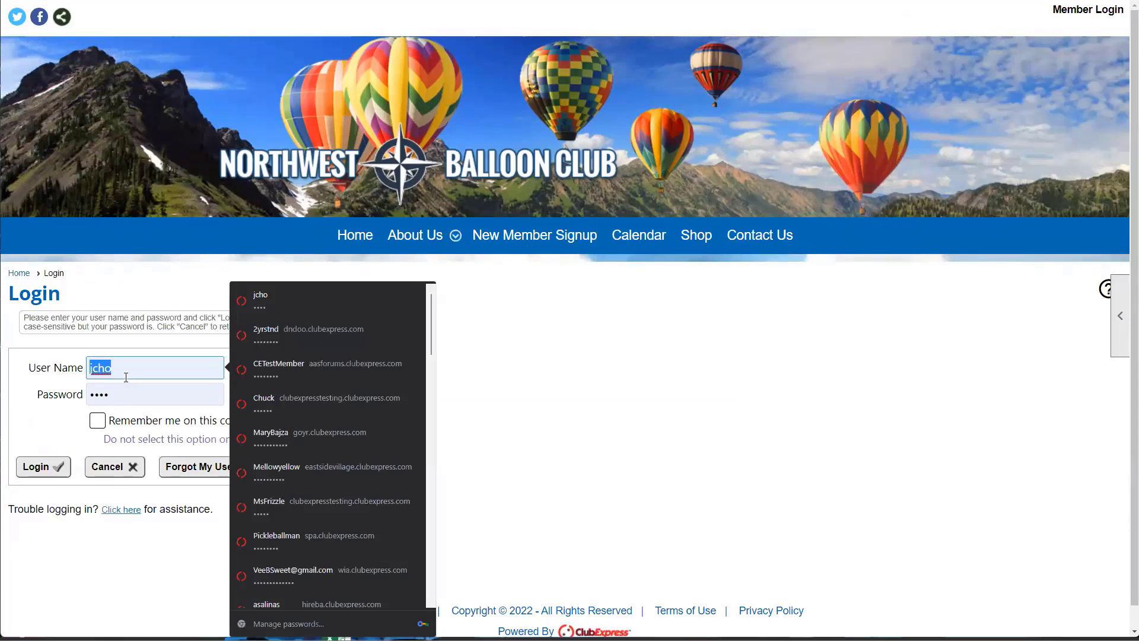
pyautogui.write('ms')
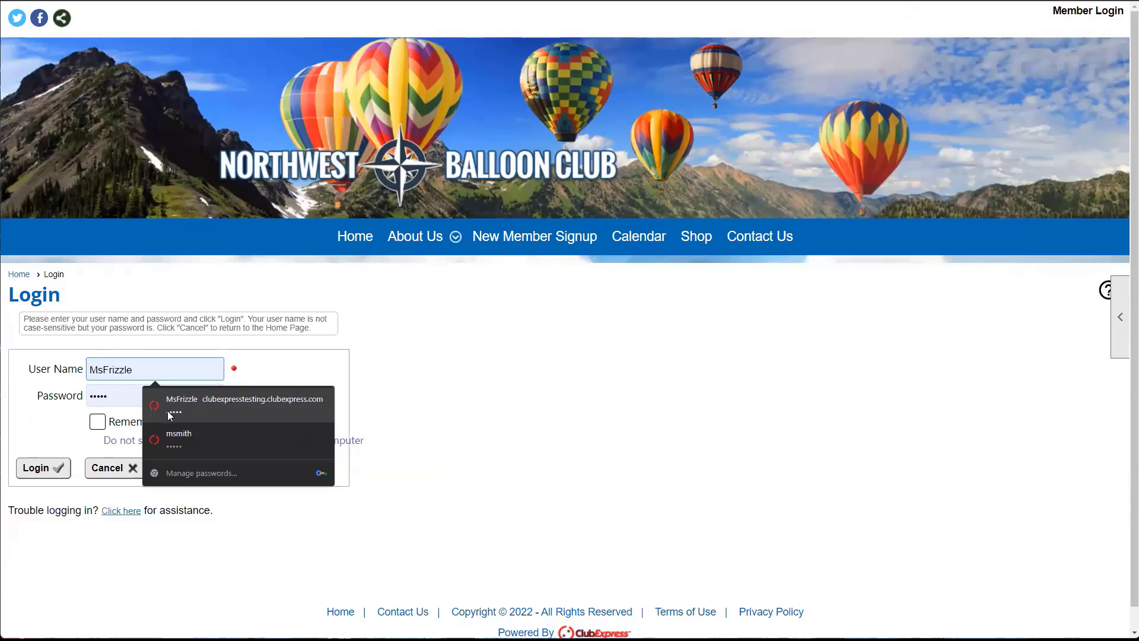
pyautogui.click(171, 439)
pyautogui.click(37, 468)
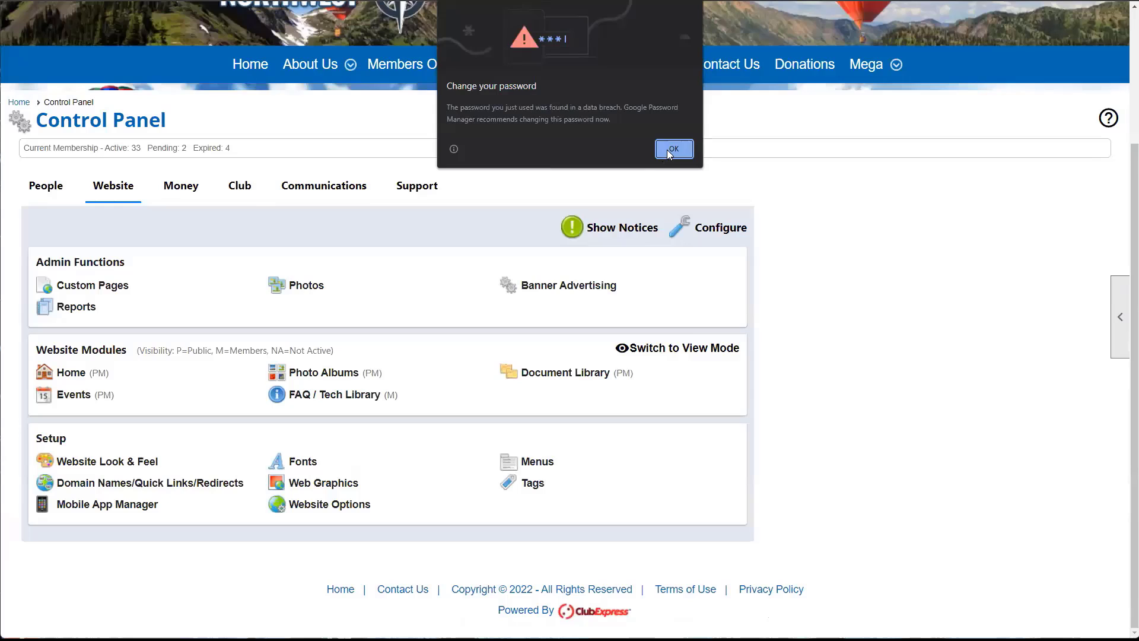
pyautogui.click(669, 149)
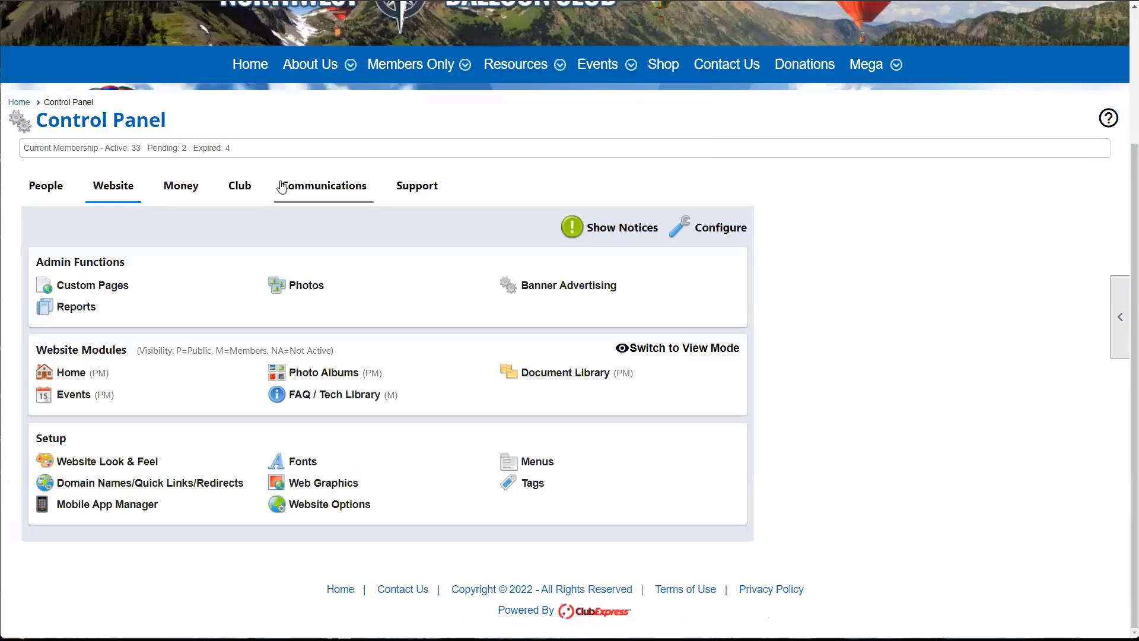
# - Go to Club > Administrators/Coordinators and start adding a new coordinator
pyautogui.click(240, 187)
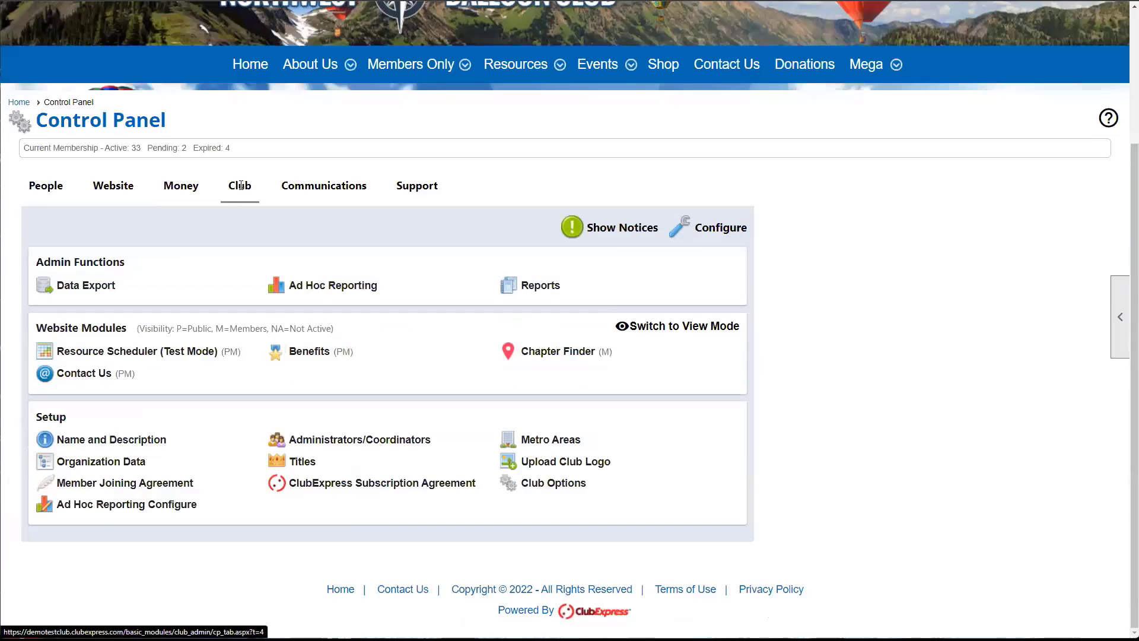
pyautogui.click(343, 444)
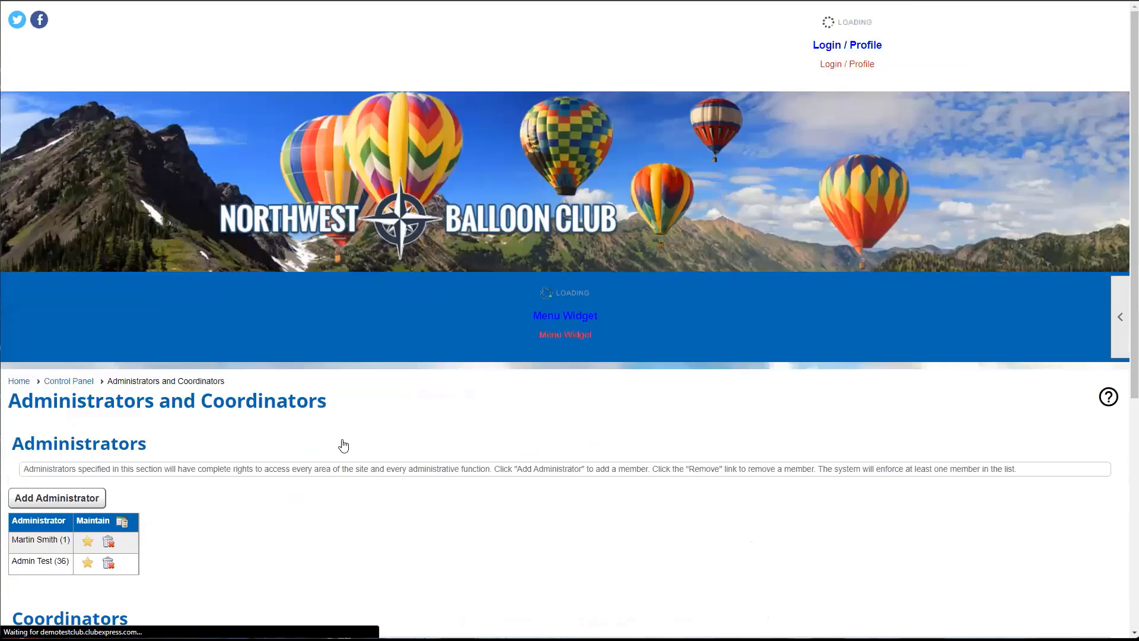
pyautogui.scroll(-5, 340, 445)
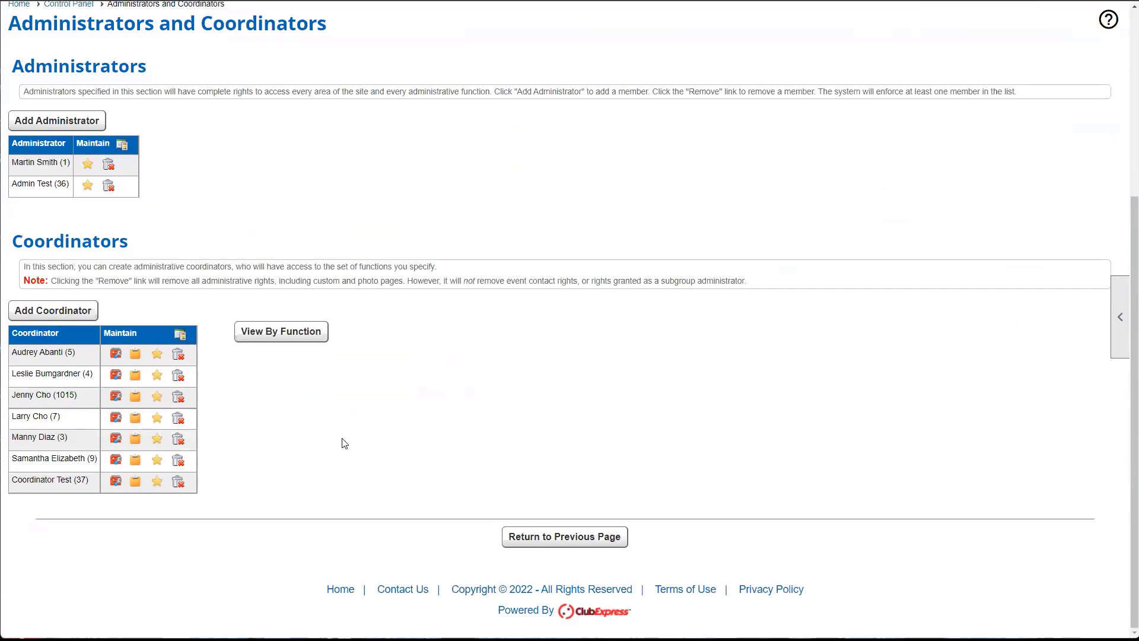
pyautogui.click(47, 311)
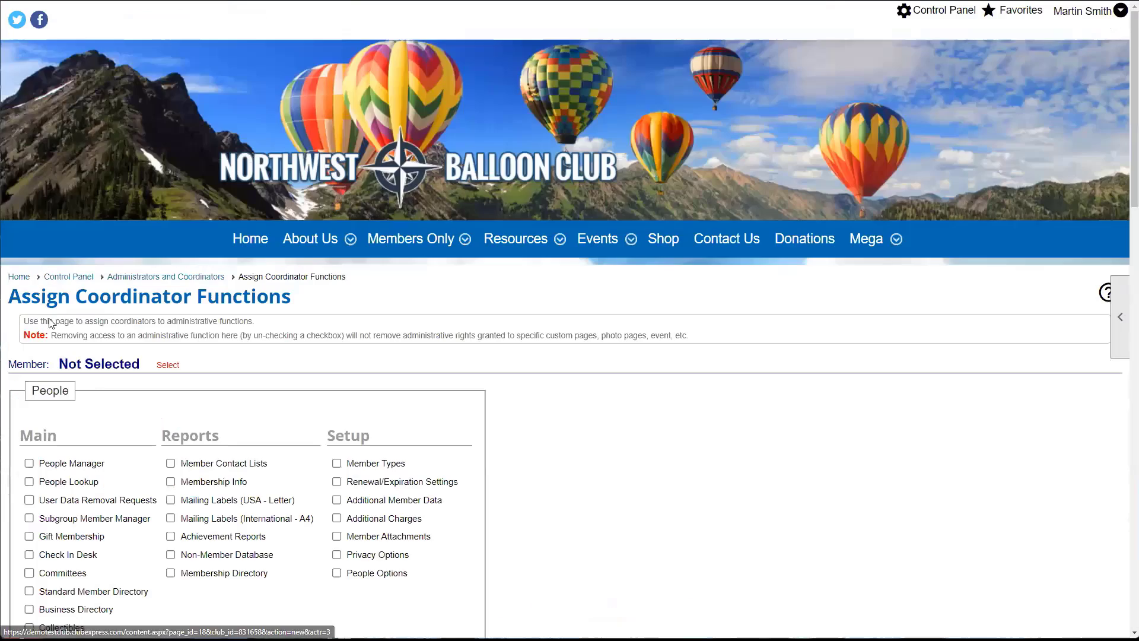
pyautogui.scroll(-3, 202, 370)
pyautogui.scroll(-2, 201, 371)
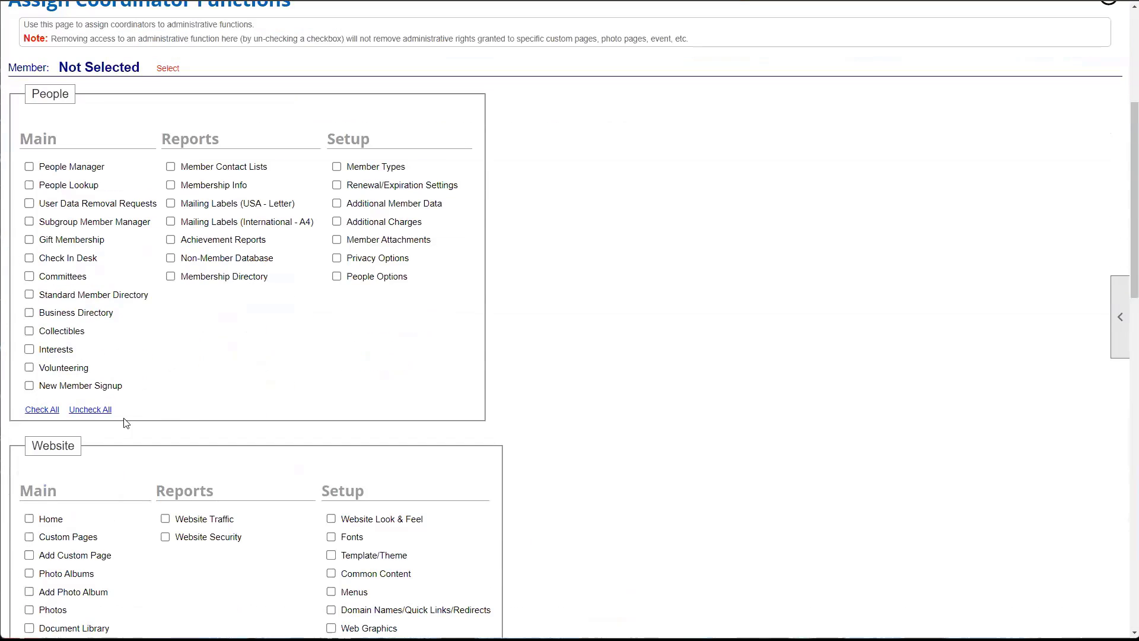
# - Demonstrate Check All and Uncheck All on People permissions, leaving every People function checked
pyautogui.click(43, 410)
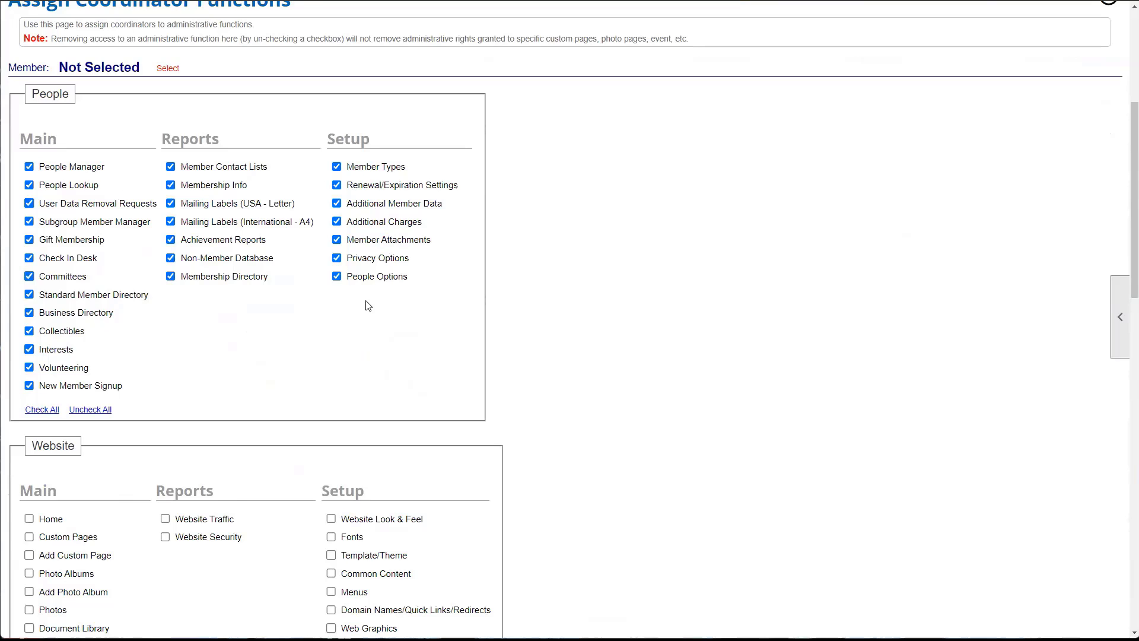
pyautogui.scroll(-1, 366, 306)
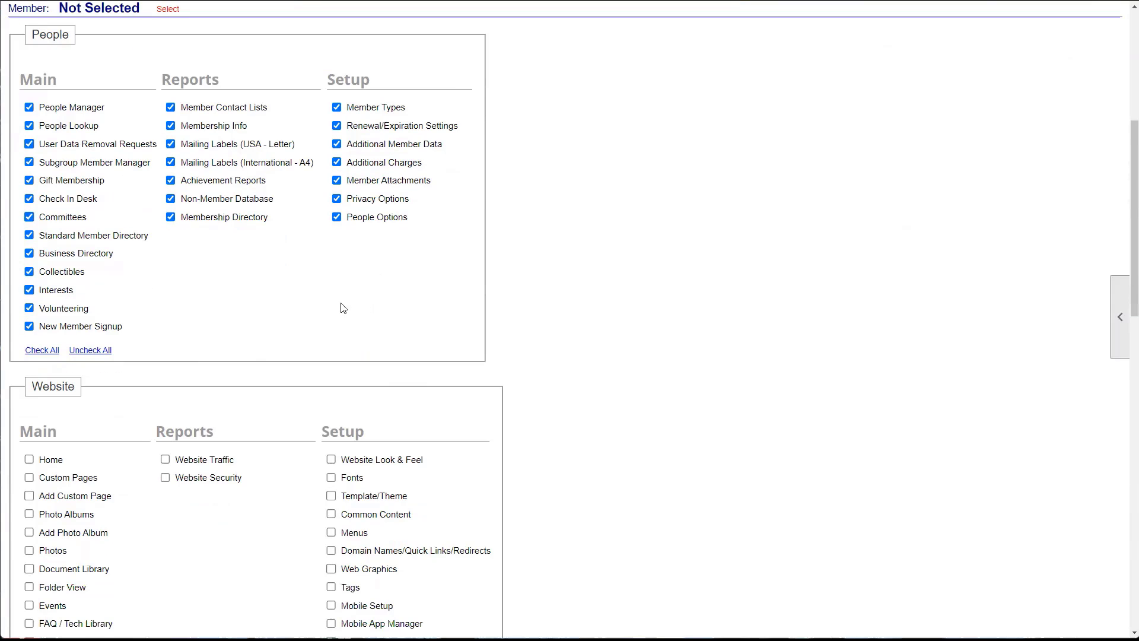
pyautogui.click(83, 352)
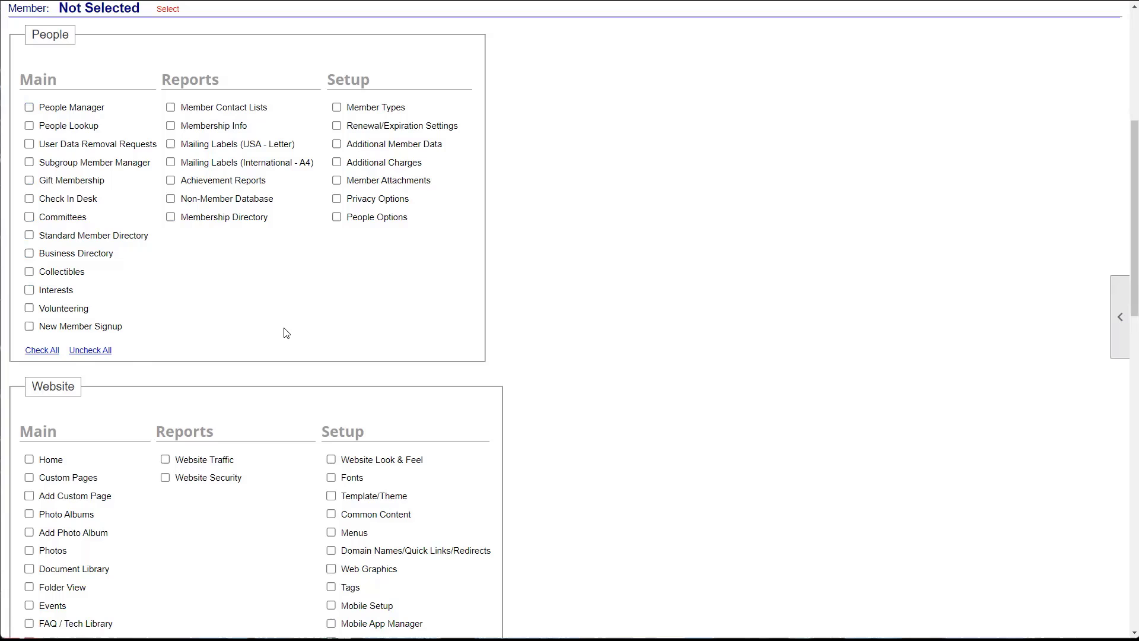
pyautogui.click(31, 352)
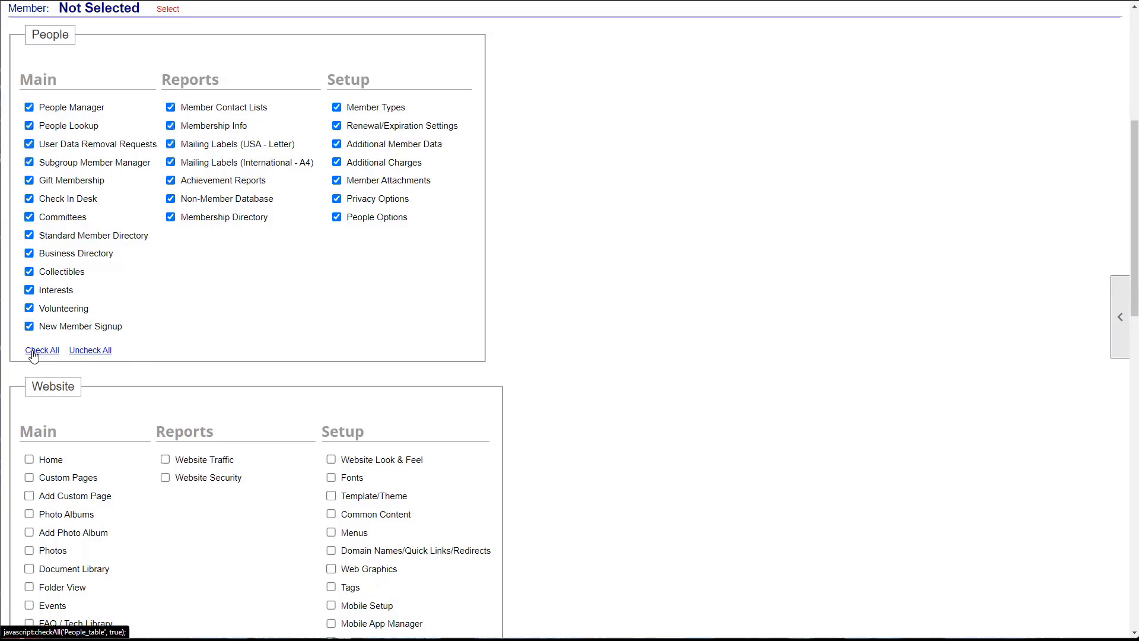
pyautogui.scroll(-1, 49, 367)
pyautogui.scroll(-4, 49, 367)
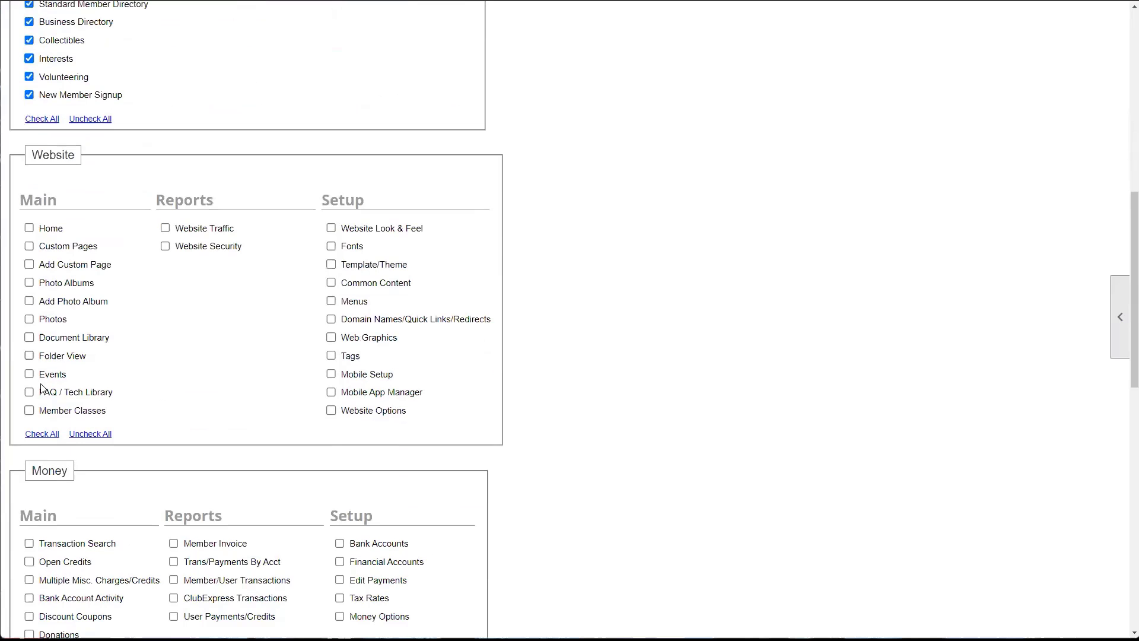
# - Check all Website permissions, untick Menus, then clear them and grant only Custom Pages
pyautogui.click(46, 430)
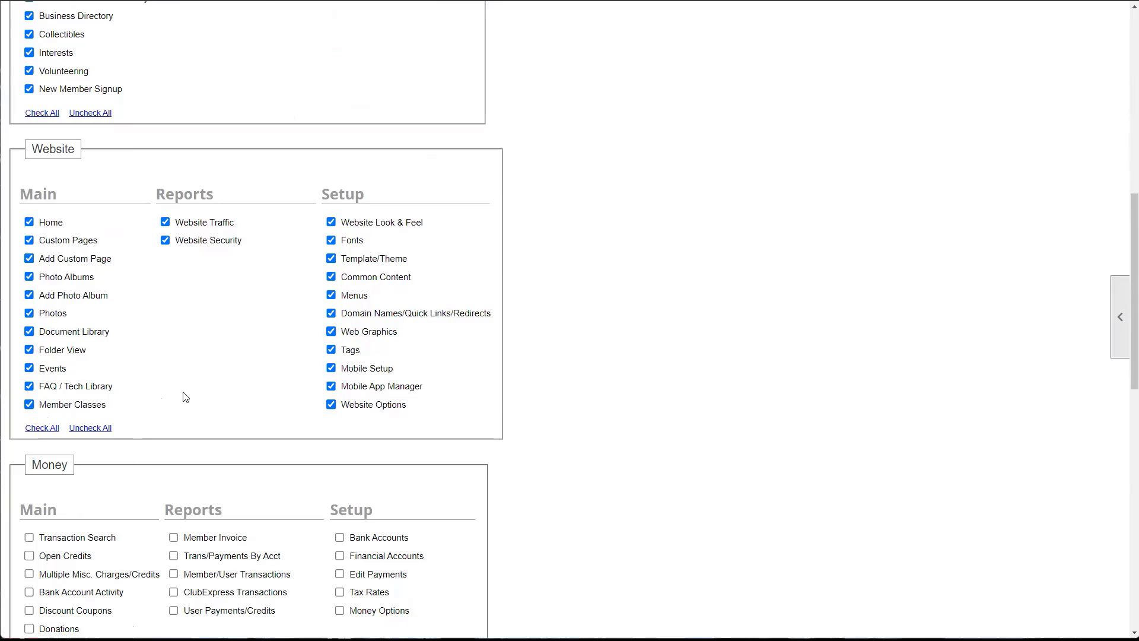
pyautogui.click(331, 295)
pyautogui.scroll(4, 225, 397)
pyautogui.scroll(-5, 225, 394)
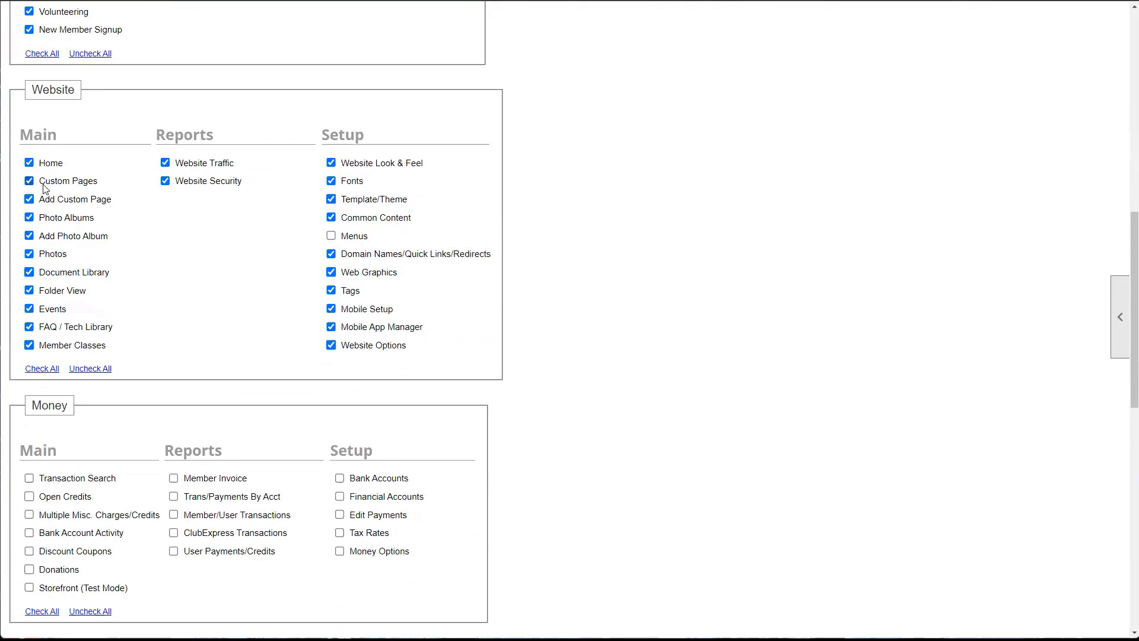
pyautogui.click(74, 369)
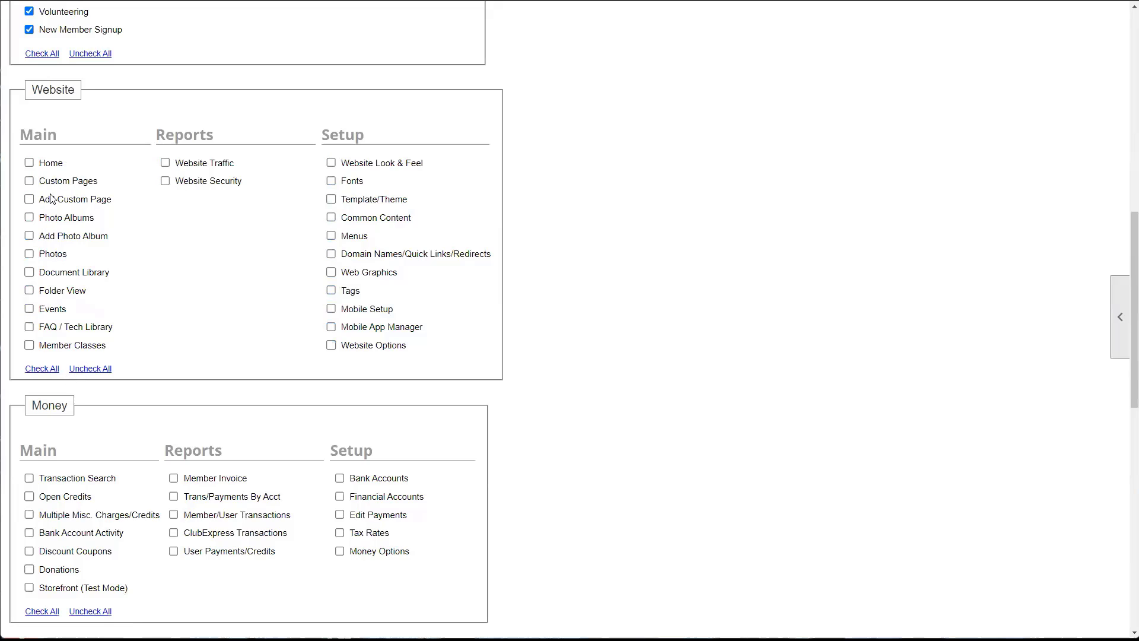
pyautogui.click(59, 182)
pyautogui.scroll(-10, 360, 411)
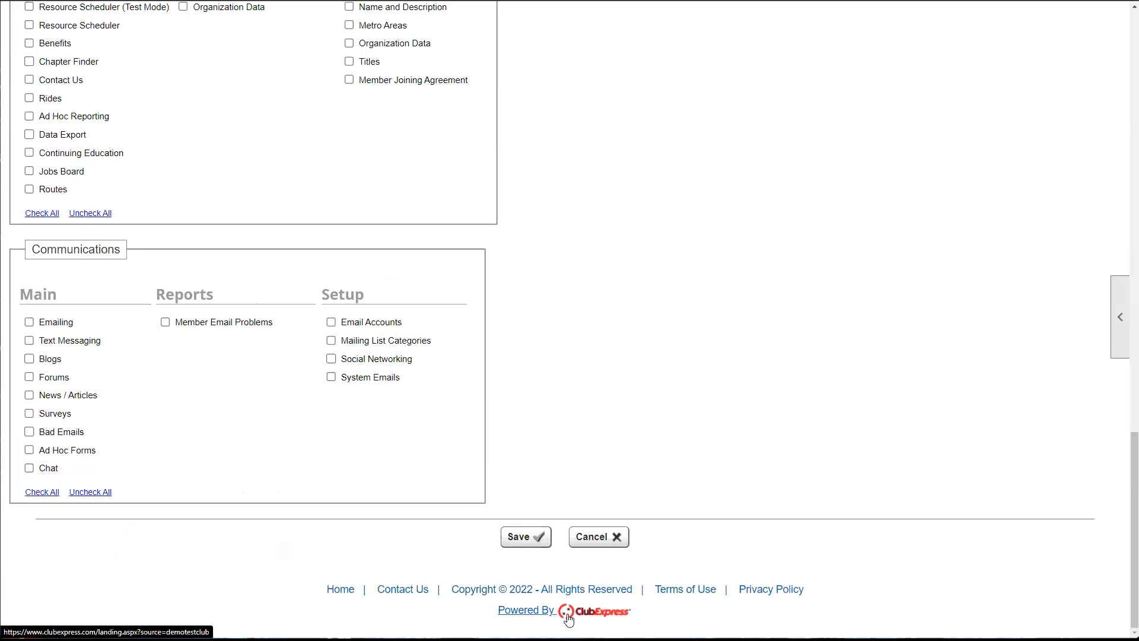
pyautogui.scroll(4, 587, 539)
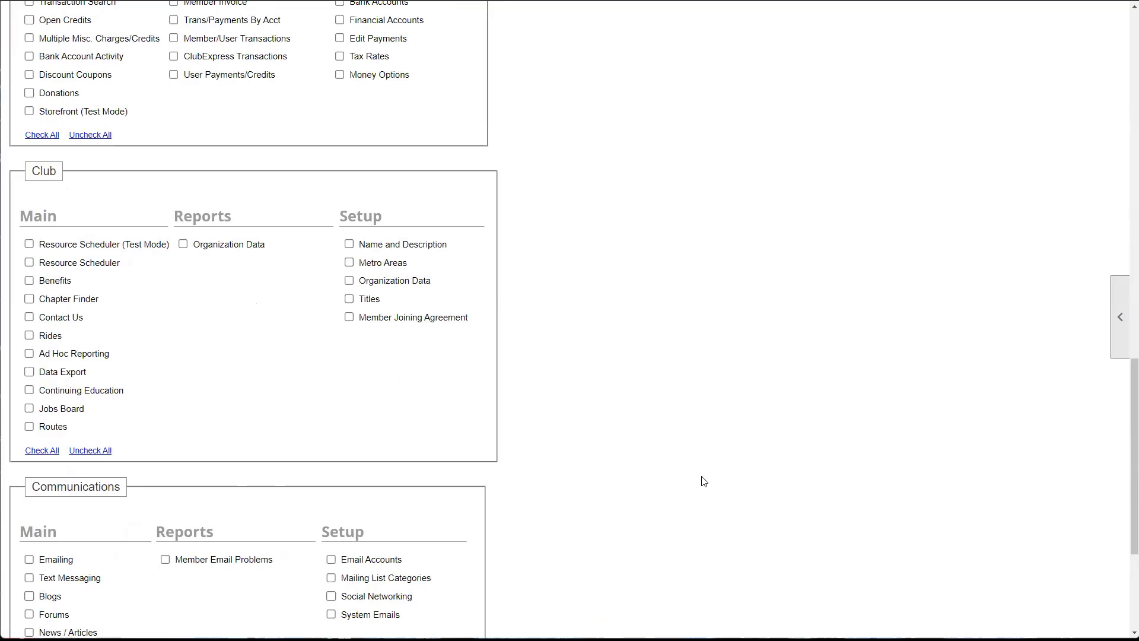
pyautogui.scroll(15, 557, 466)
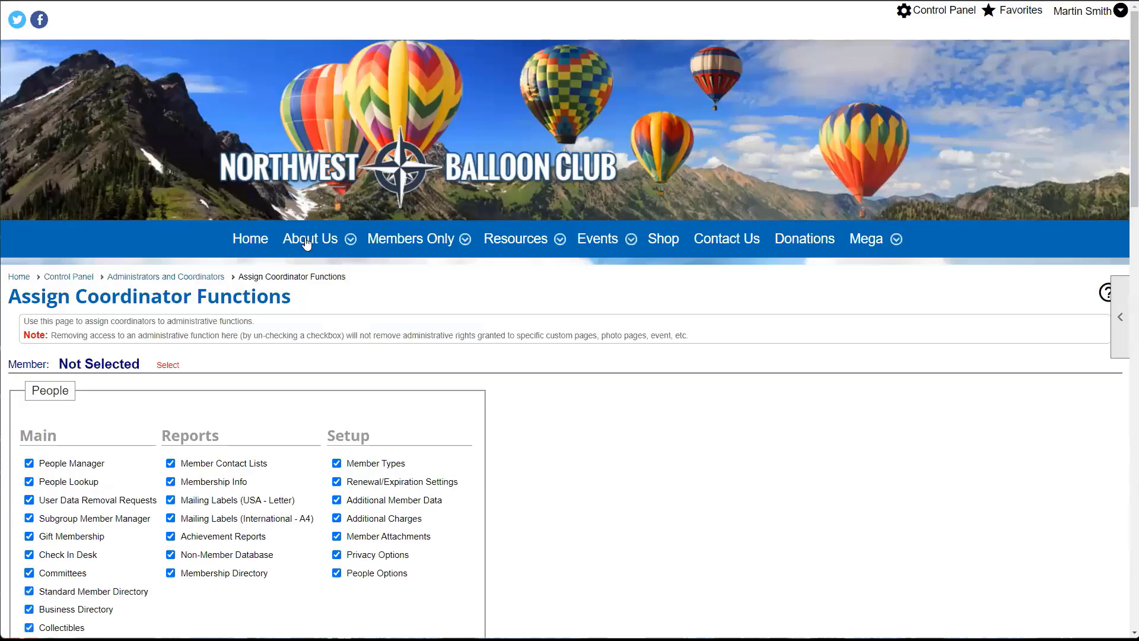
pyautogui.moveTo(309, 228)
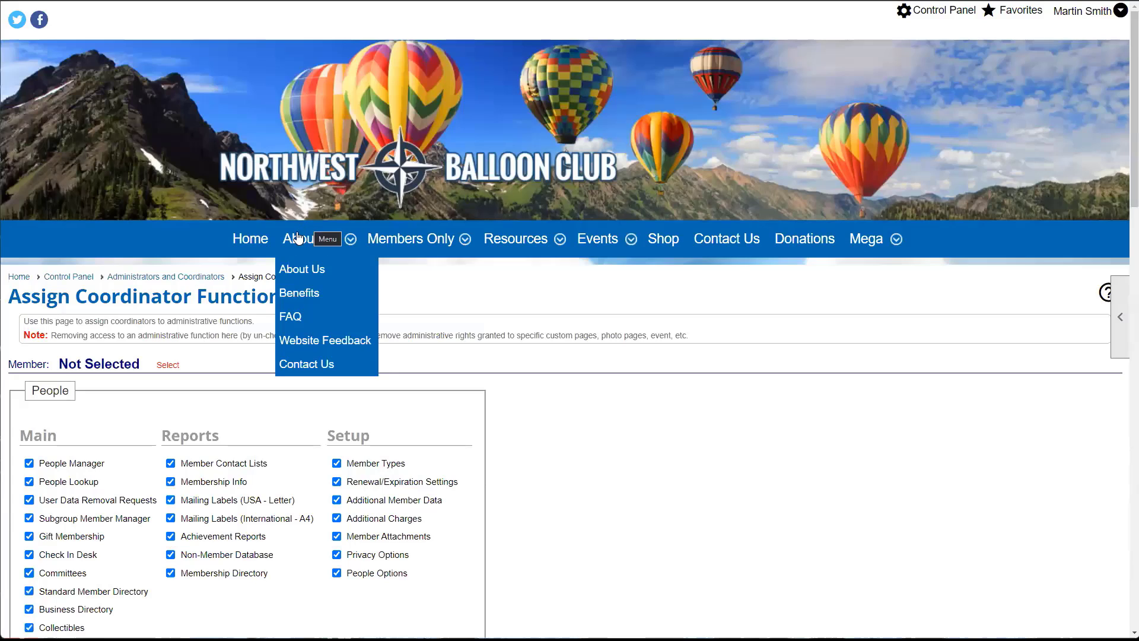